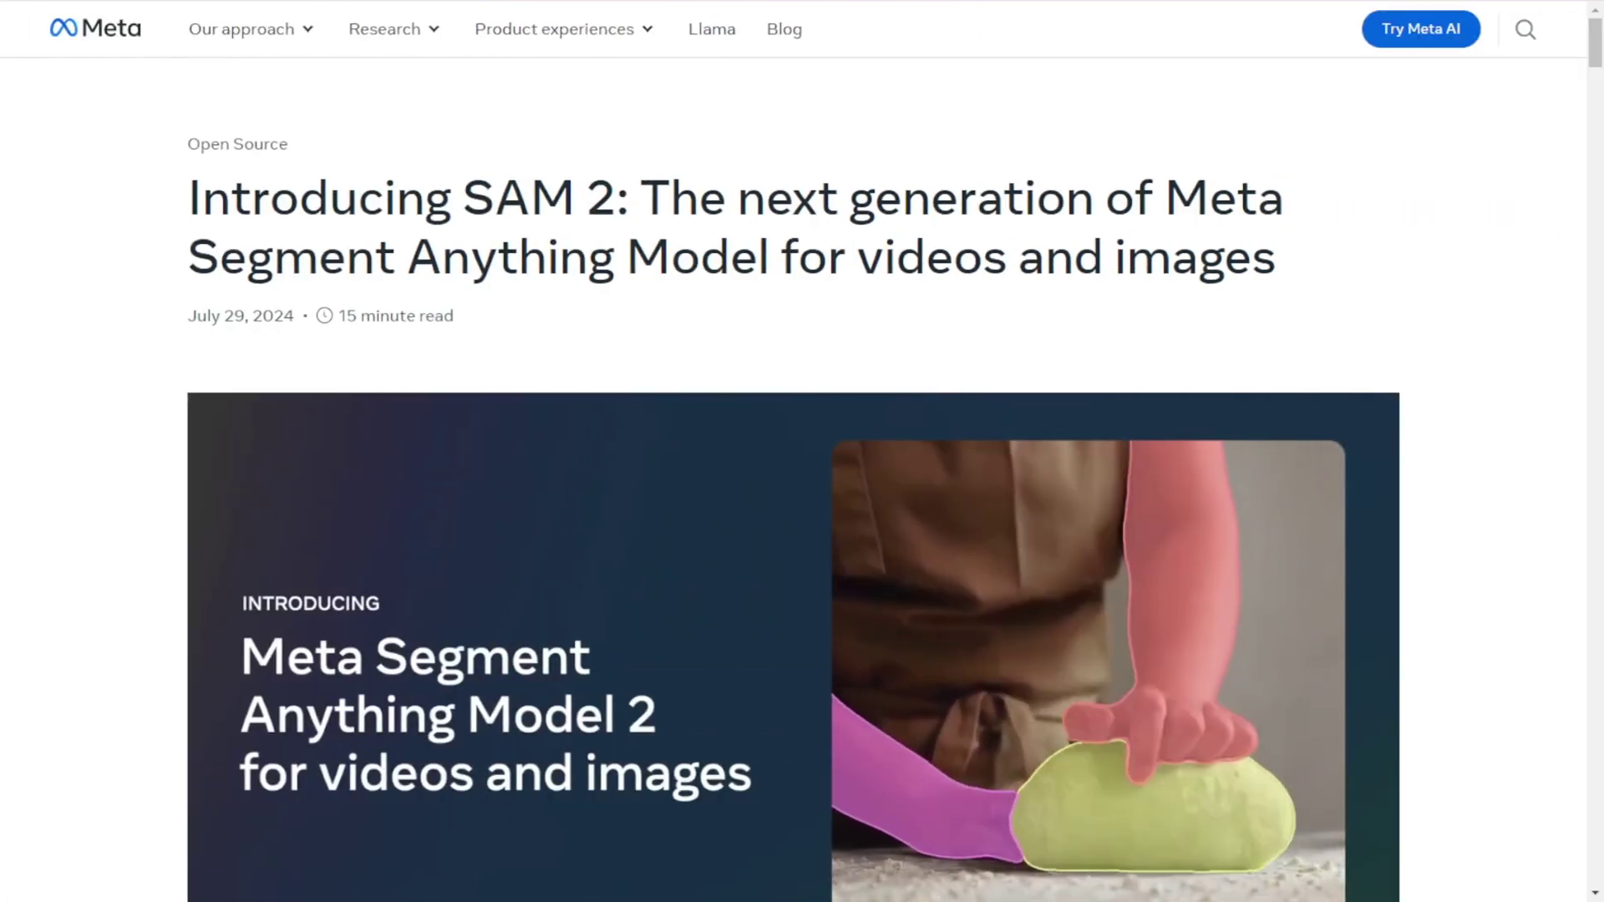
Read the SAM 2 announcement from the title and takeaways through the sections on use cases and how the model was built
{"action": "scroll", "coordinate": [794, 501], "scroll_direction": "down", "scroll_amount": 3}
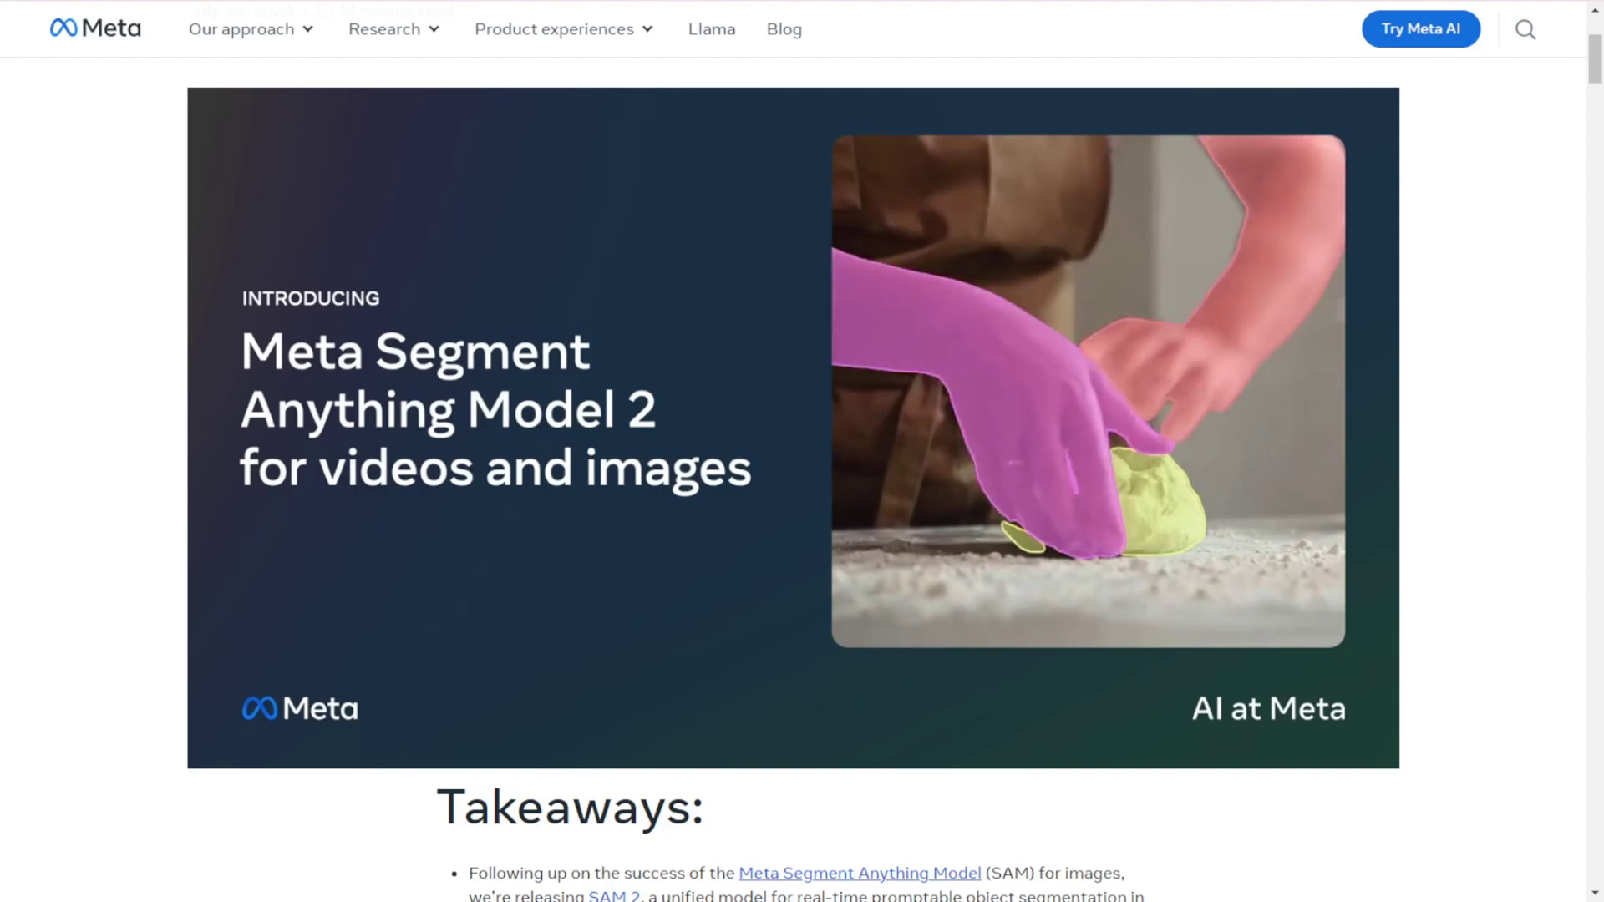
{"action": "scroll", "coordinate": [793, 501], "scroll_direction": "down", "scroll_amount": 2}
{"action": "scroll", "coordinate": [793, 502], "scroll_direction": "down", "scroll_amount": 5}
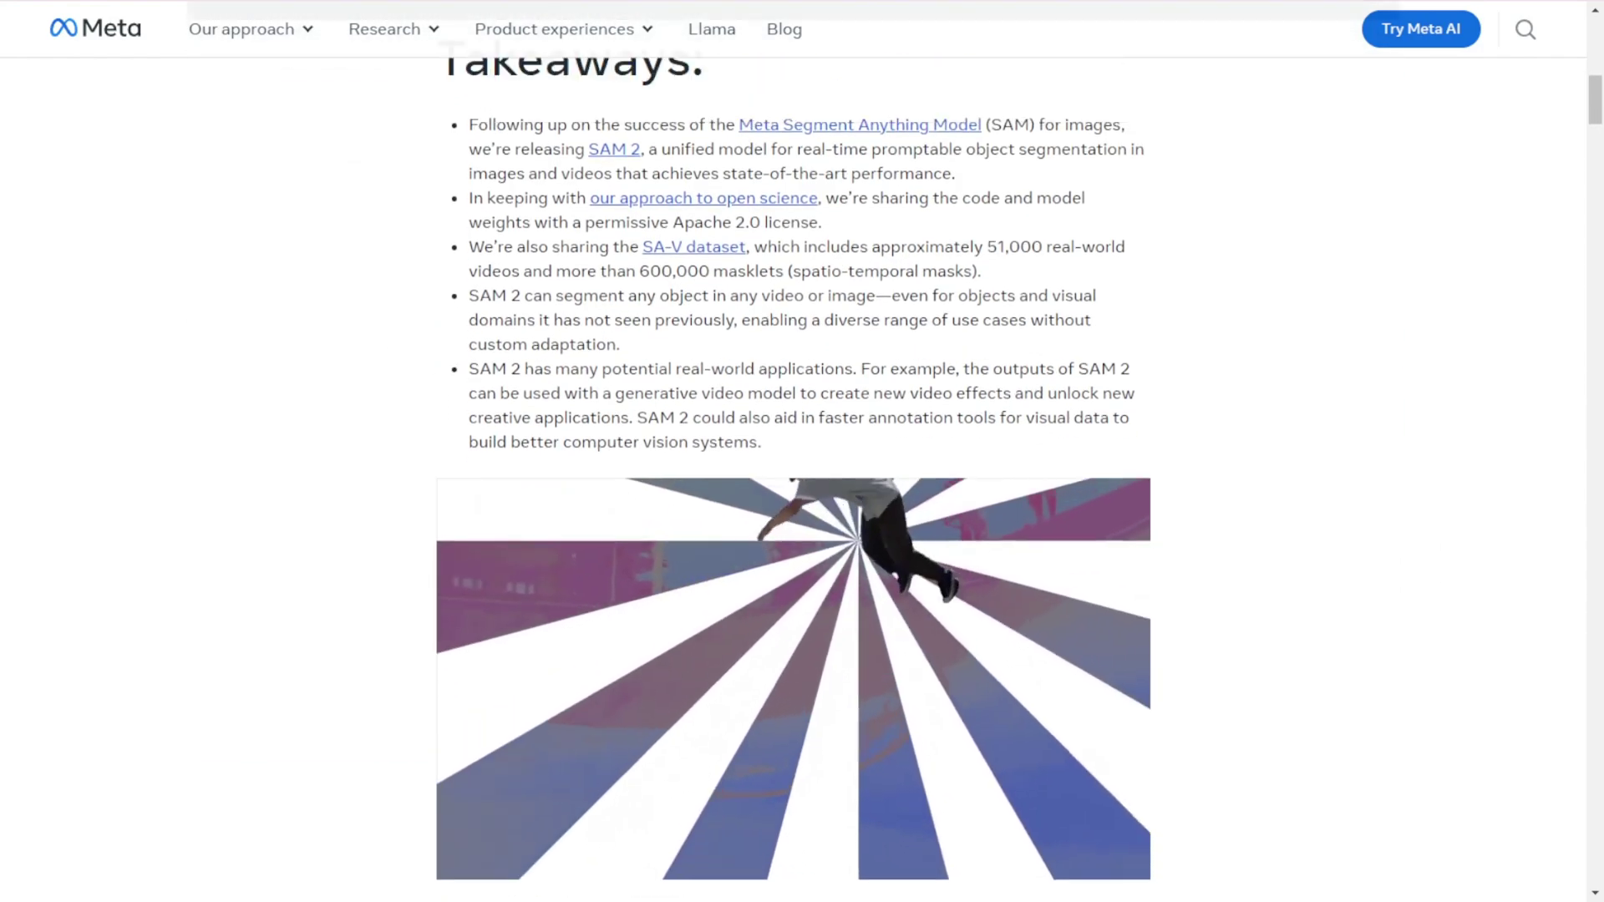
{"action": "scroll", "coordinate": [793, 501], "scroll_direction": "up", "scroll_amount": 1}
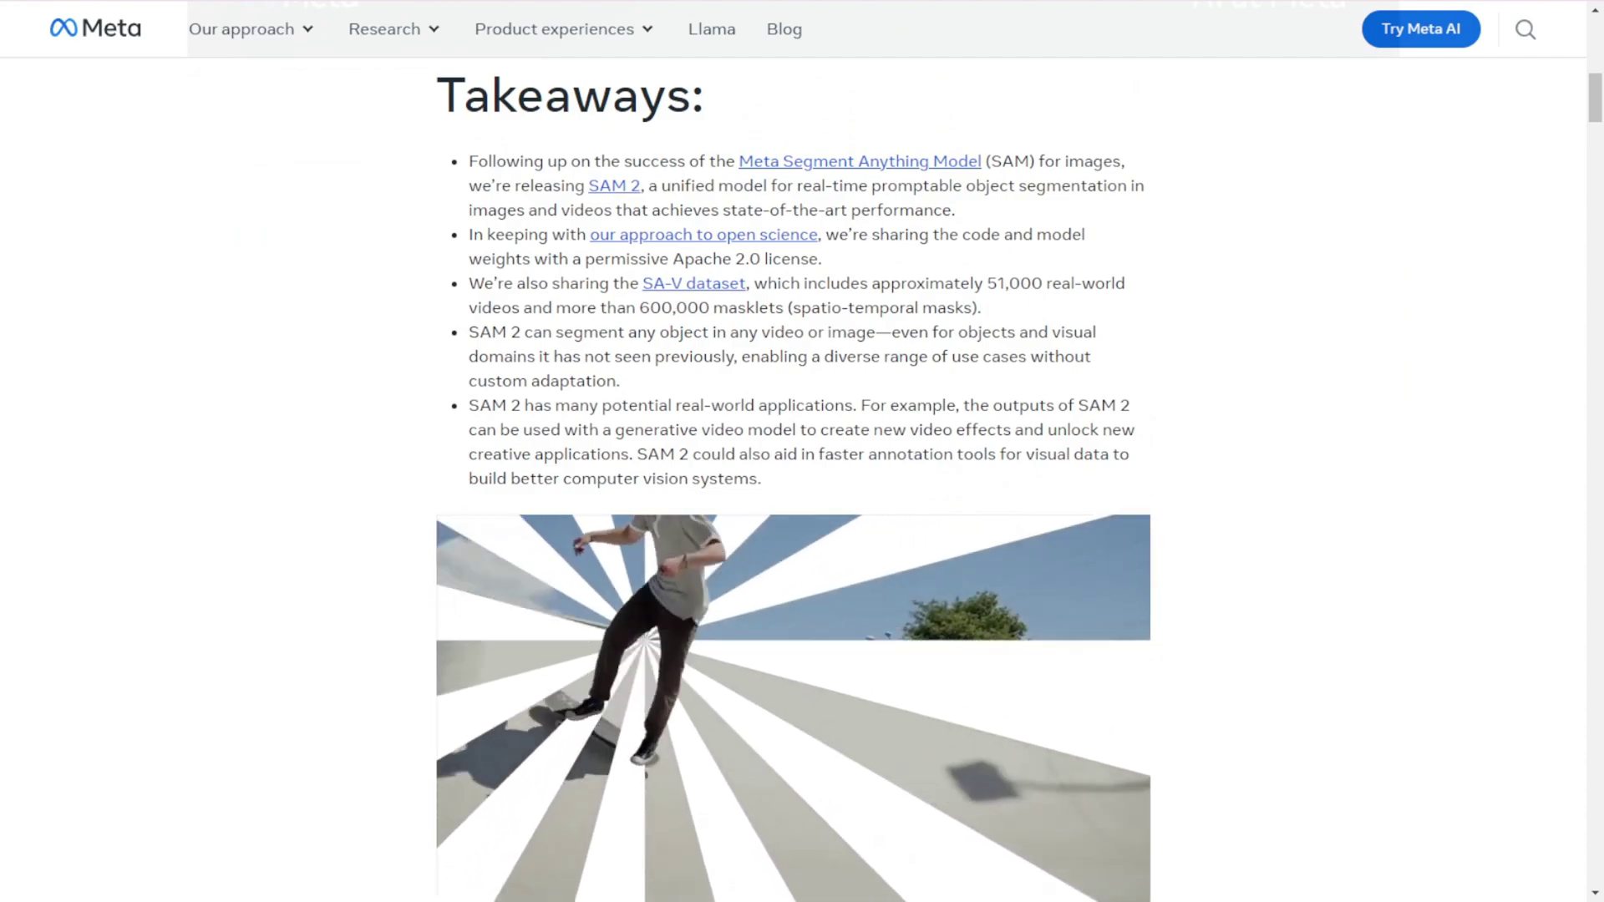
{"action": "scroll", "coordinate": [793, 480], "scroll_direction": "down", "scroll_amount": 15}
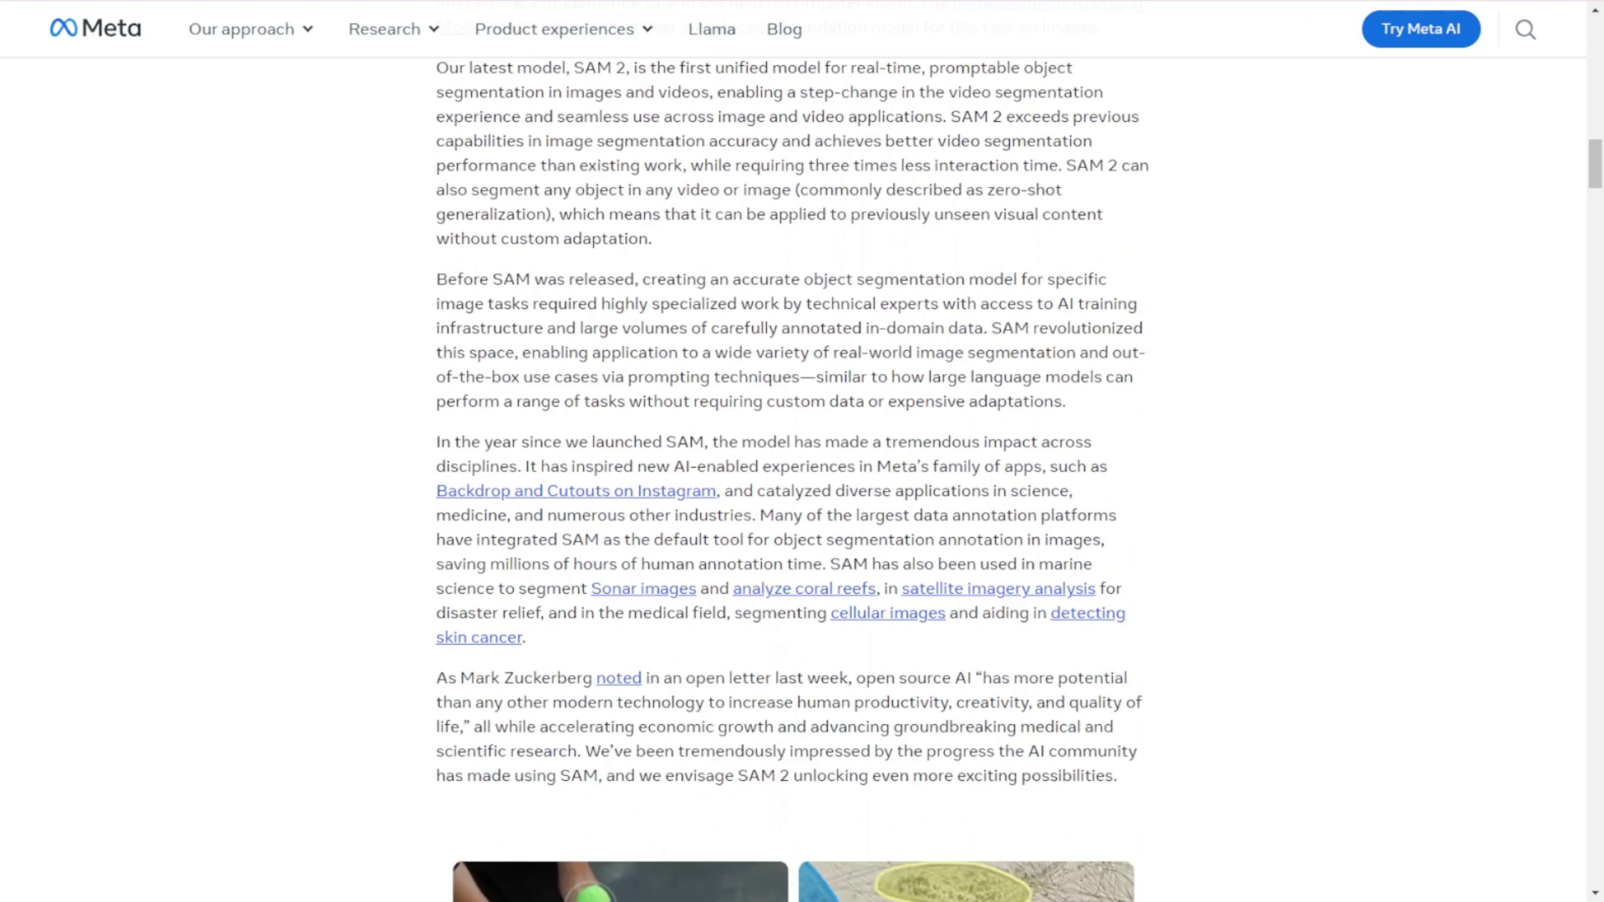
{"action": "scroll", "coordinate": [793, 480], "scroll_direction": "down", "scroll_amount": 7}
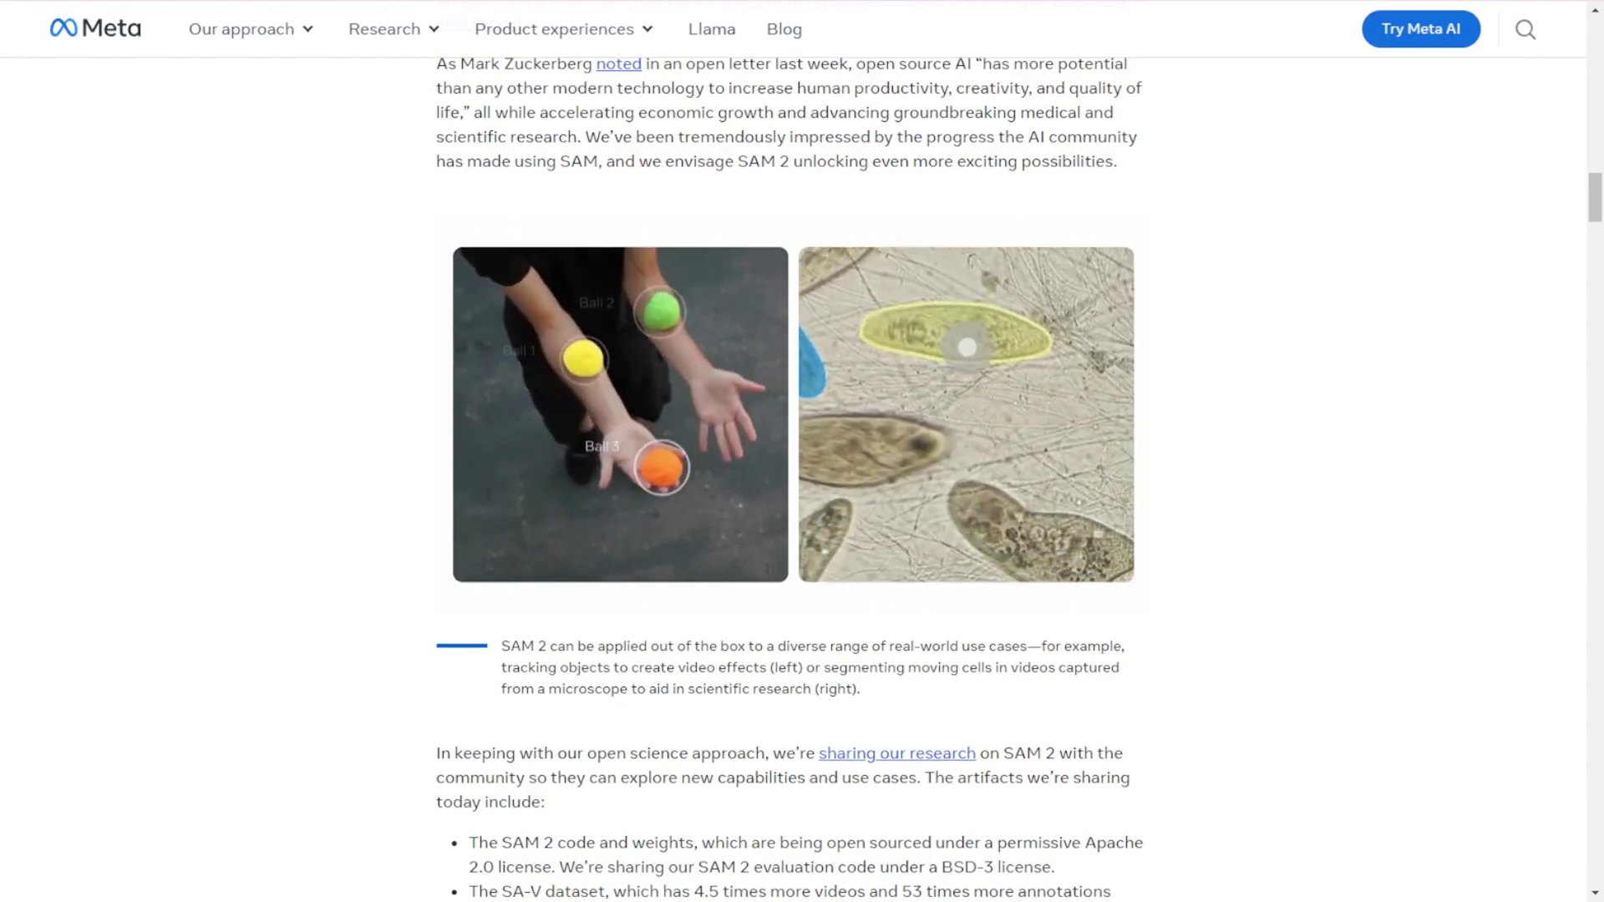
{"action": "scroll", "coordinate": [789, 451], "scroll_direction": "down", "scroll_amount": 10}
{"action": "scroll", "coordinate": [789, 451], "scroll_direction": "down", "scroll_amount": 3}
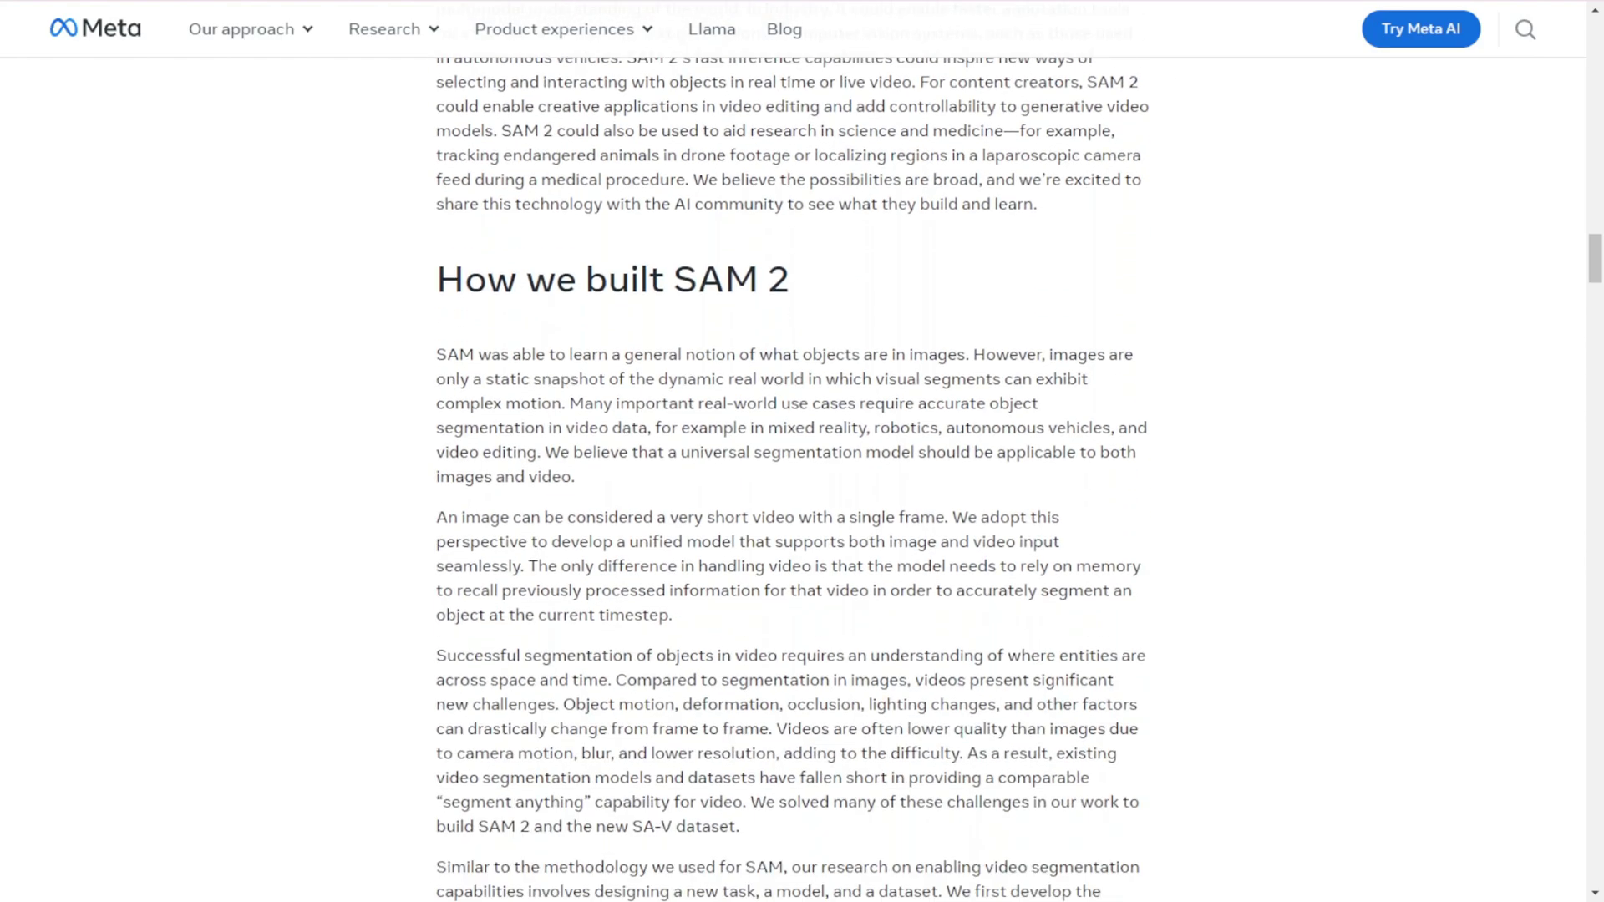
{"action": "scroll", "coordinate": [790, 451], "scroll_direction": "down", "scroll_amount": 3}
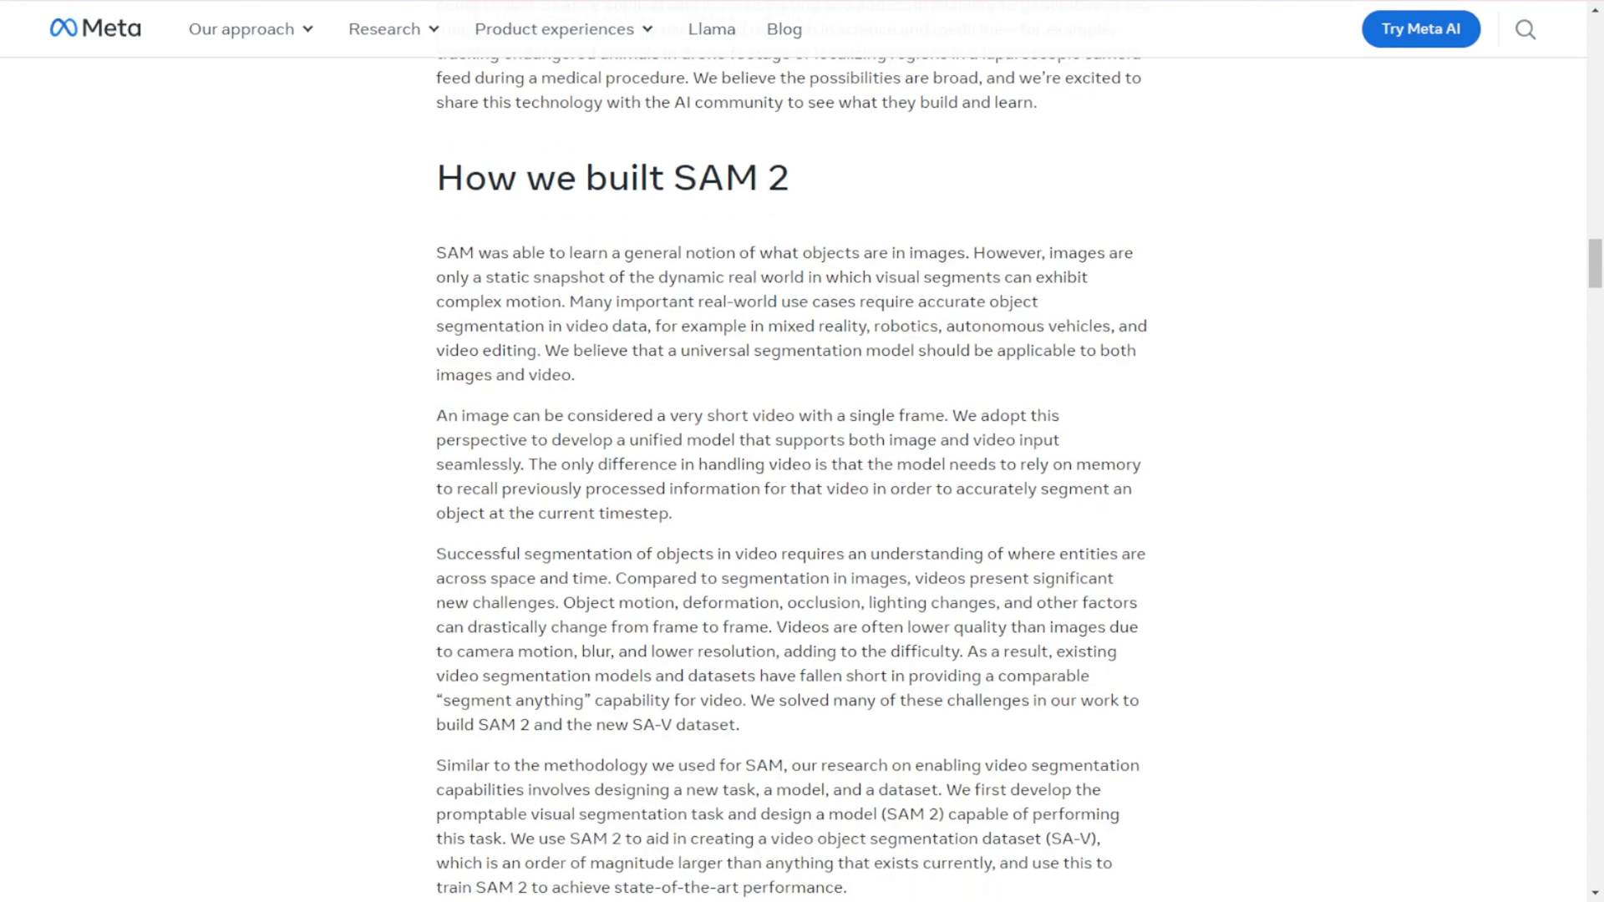
{"action": "scroll", "coordinate": [789, 451], "scroll_direction": "down", "scroll_amount": 8}
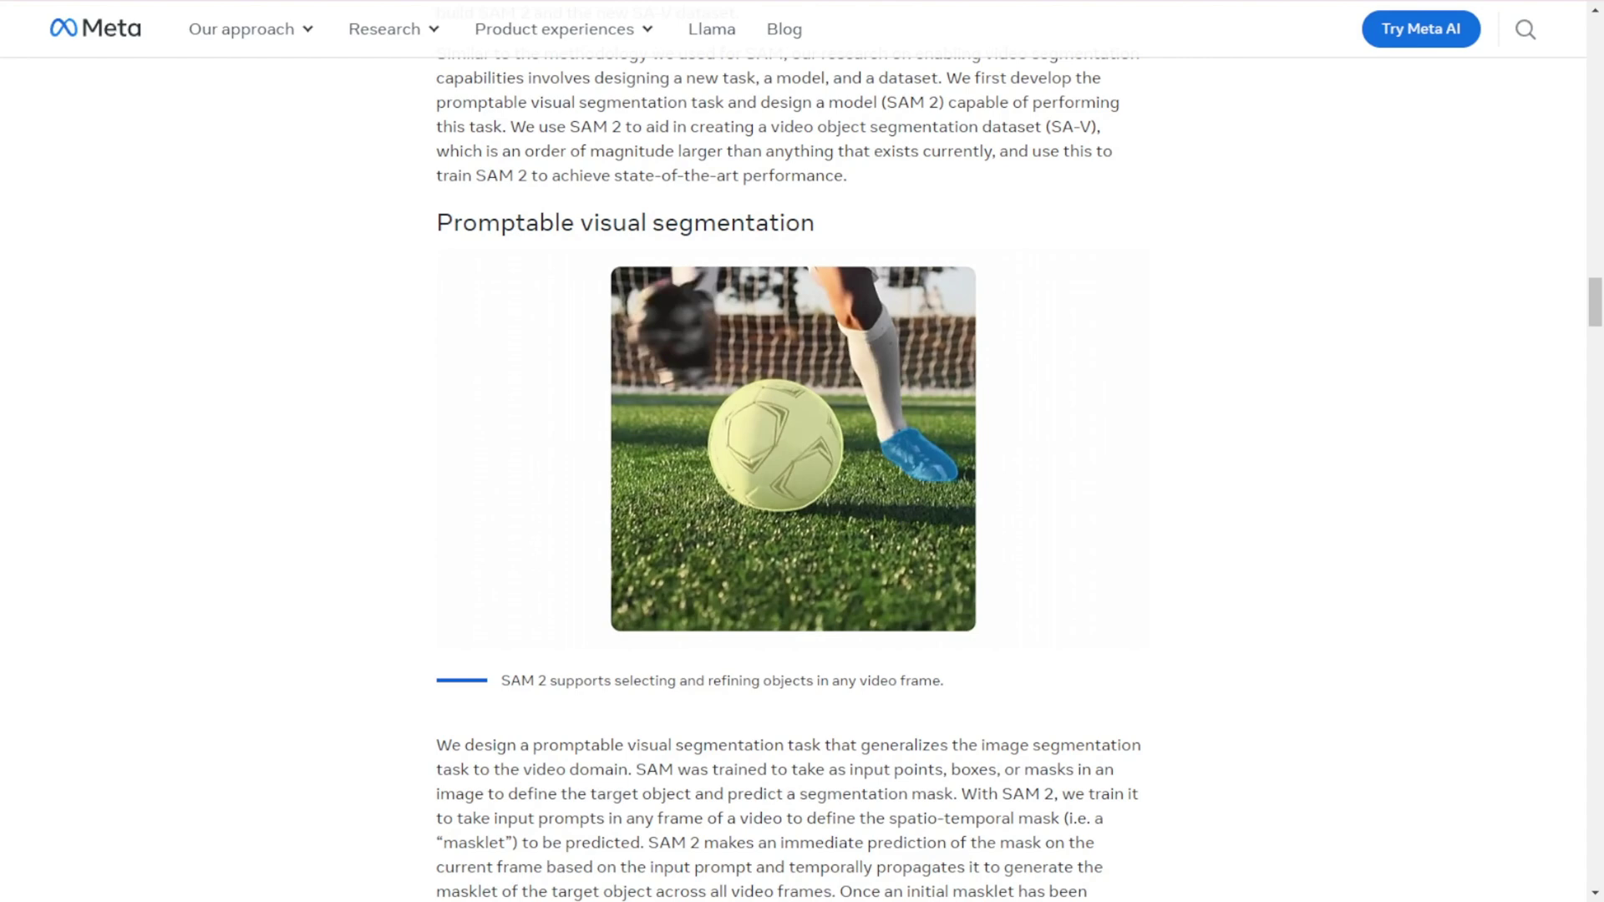
Enlarge the page at the unified architecture section to examine the diagram of the evolution from SAM to SAM 2
{"action": "scroll", "coordinate": [789, 451], "scroll_direction": "down", "scroll_amount": 10}
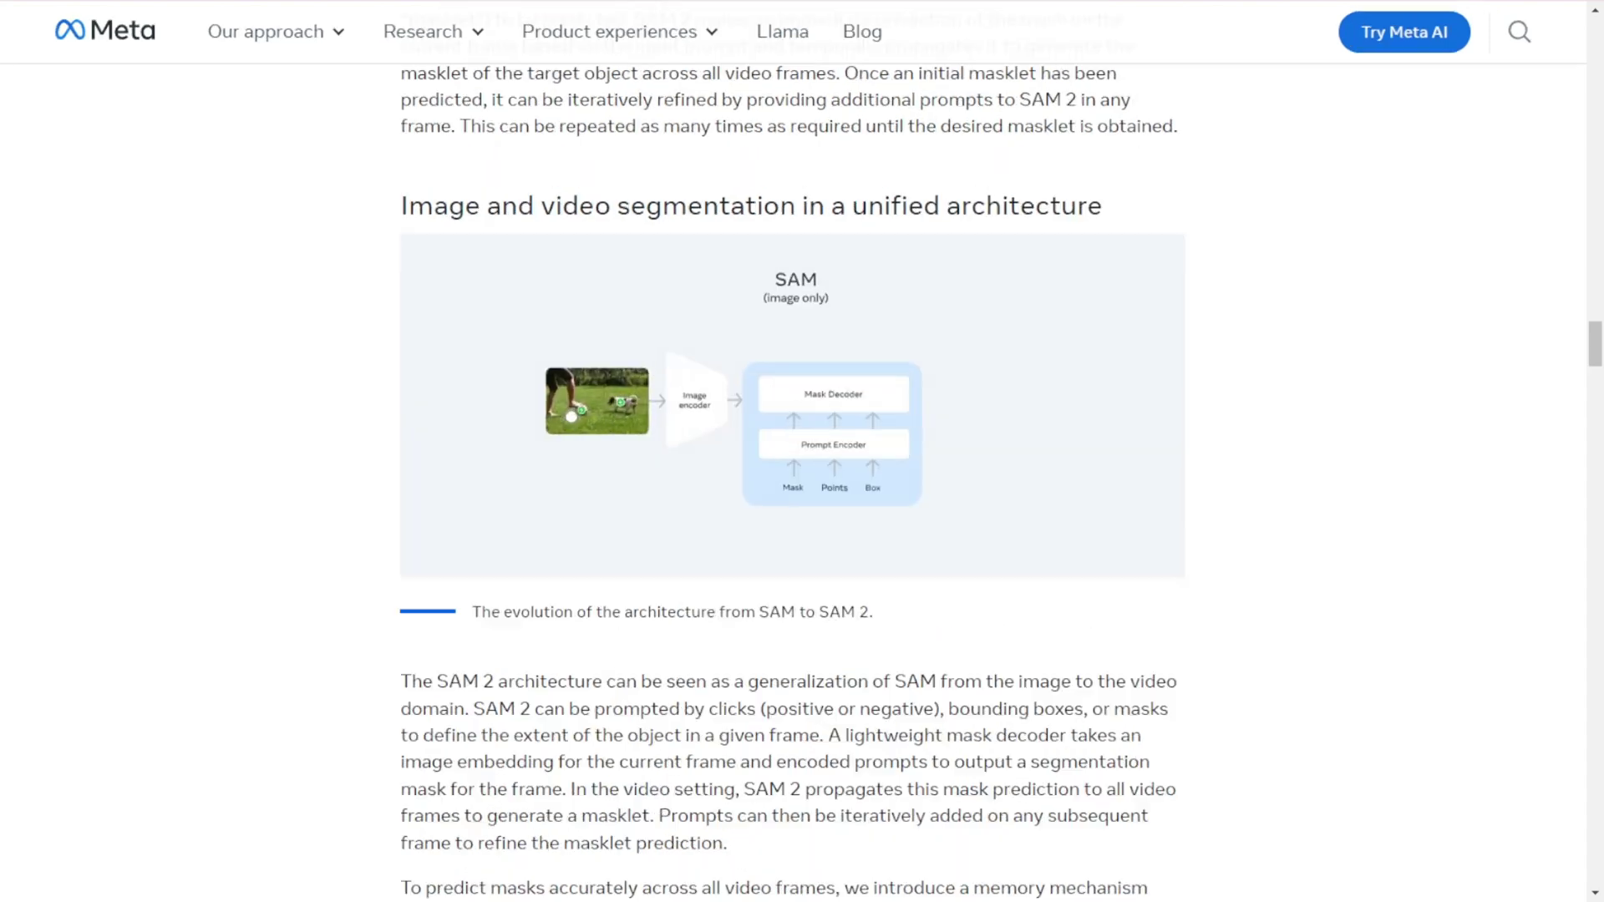
{"action": "key", "text": "ctrl+plus"}
{"action": "key", "text": "ctrl+plus"}
{"action": "key", "text": "ctrl+plus"}
{"action": "key", "text": "ctrl+plus"}
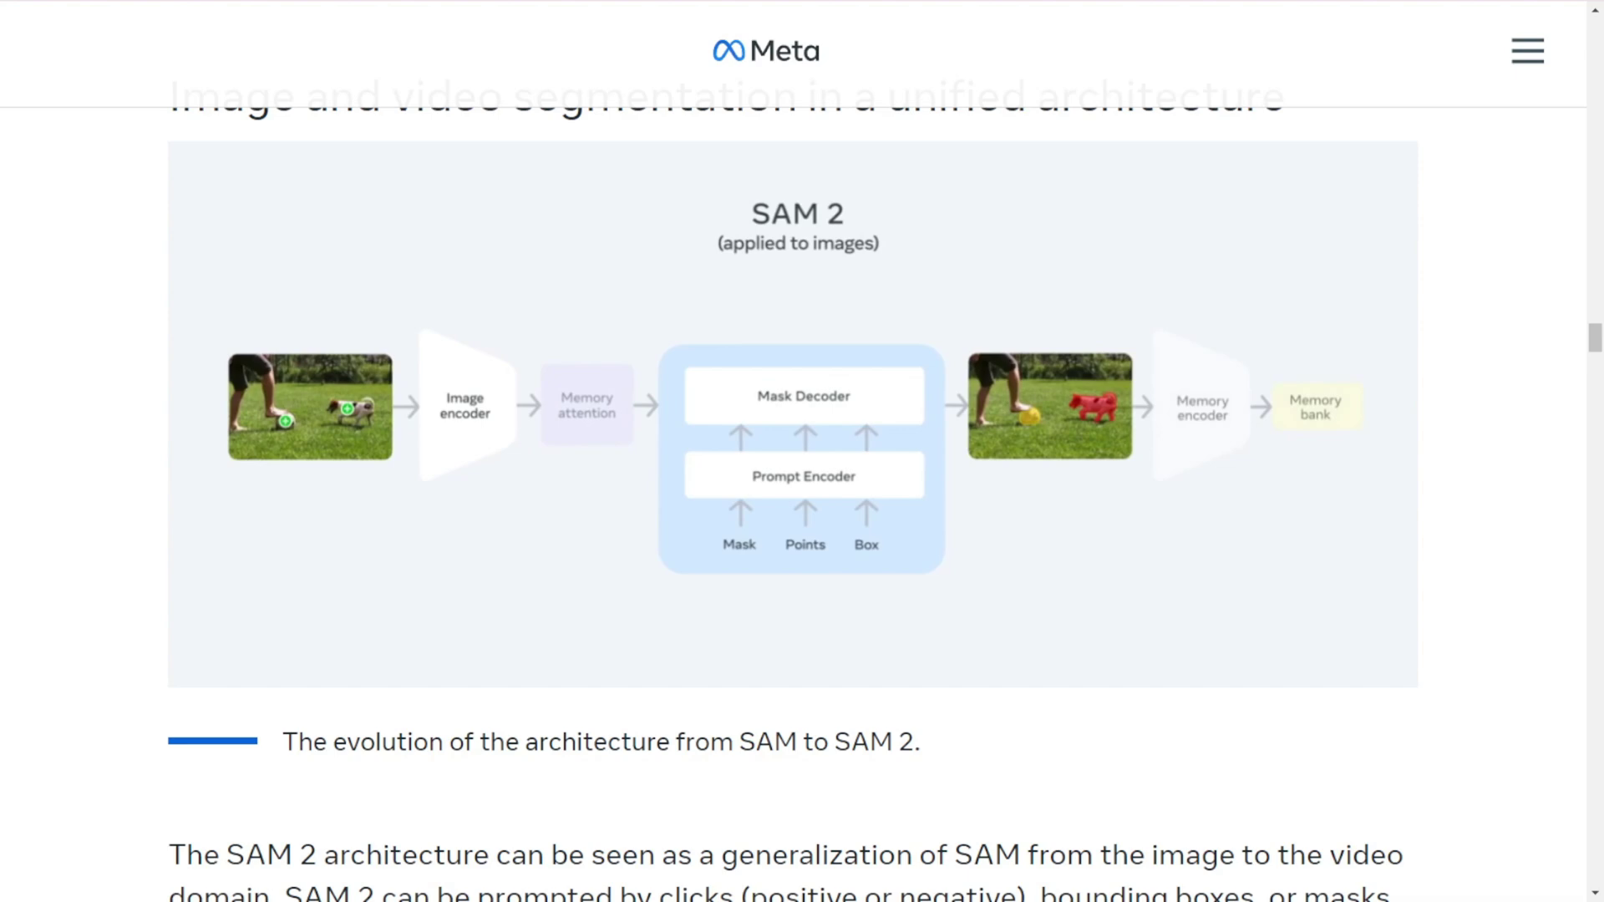
{"action": "scroll", "coordinate": [793, 501], "scroll_direction": "up", "scroll_amount": 1}
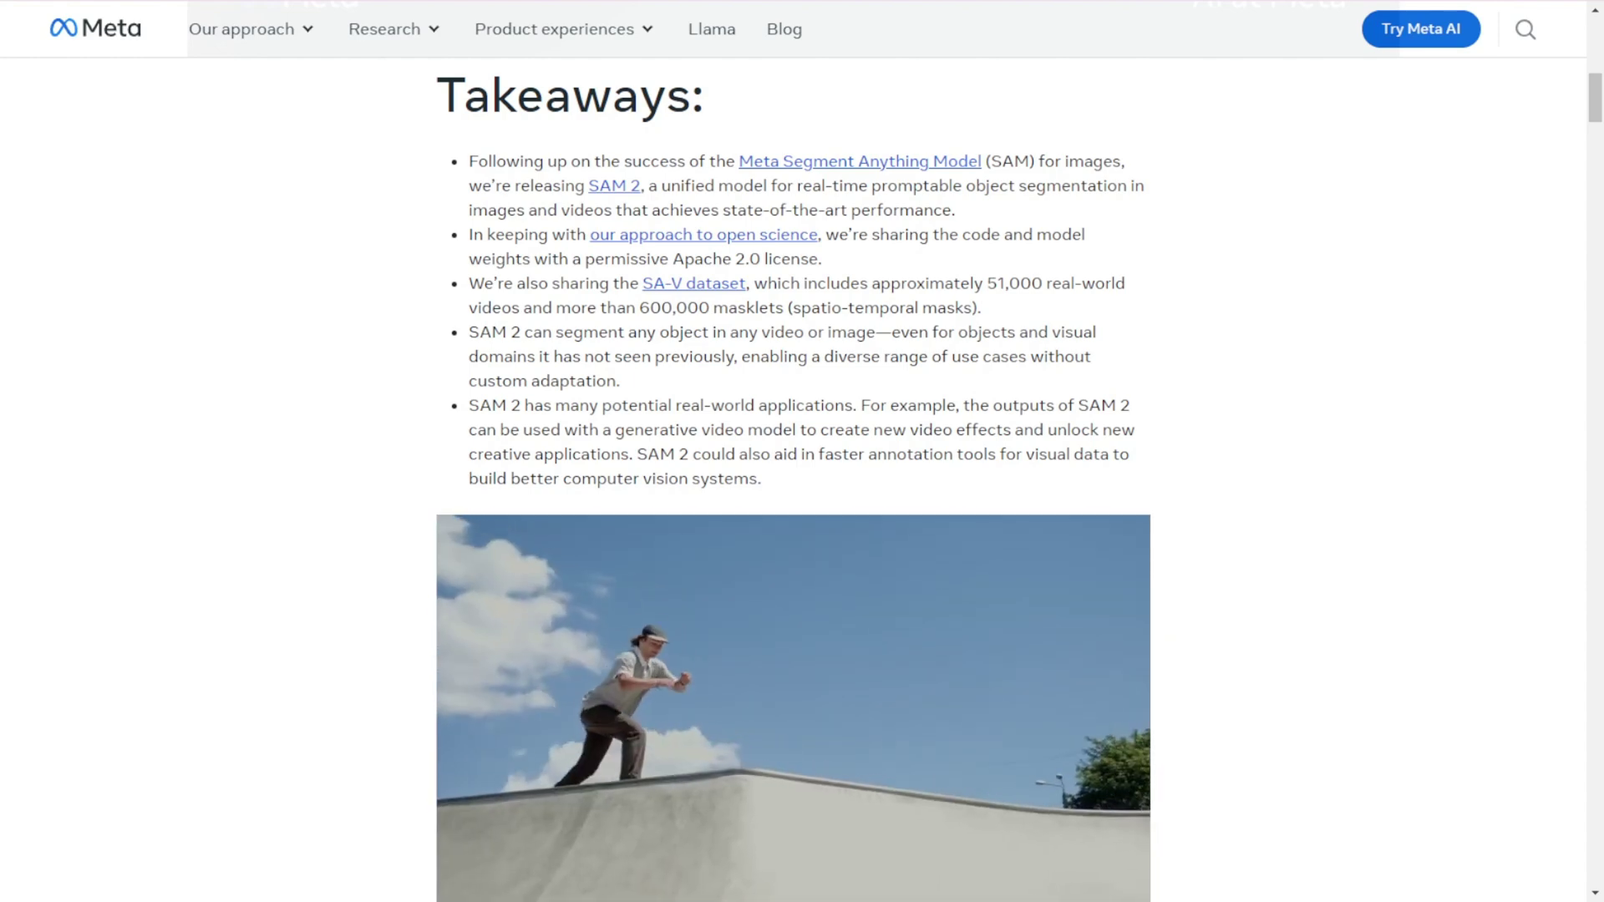
Review the takeaways and promptable visual segmentation example, and enlarge the architecture section to read its explanation of masks and memory
{"action": "scroll", "coordinate": [794, 501], "scroll_direction": "down", "scroll_amount": 10}
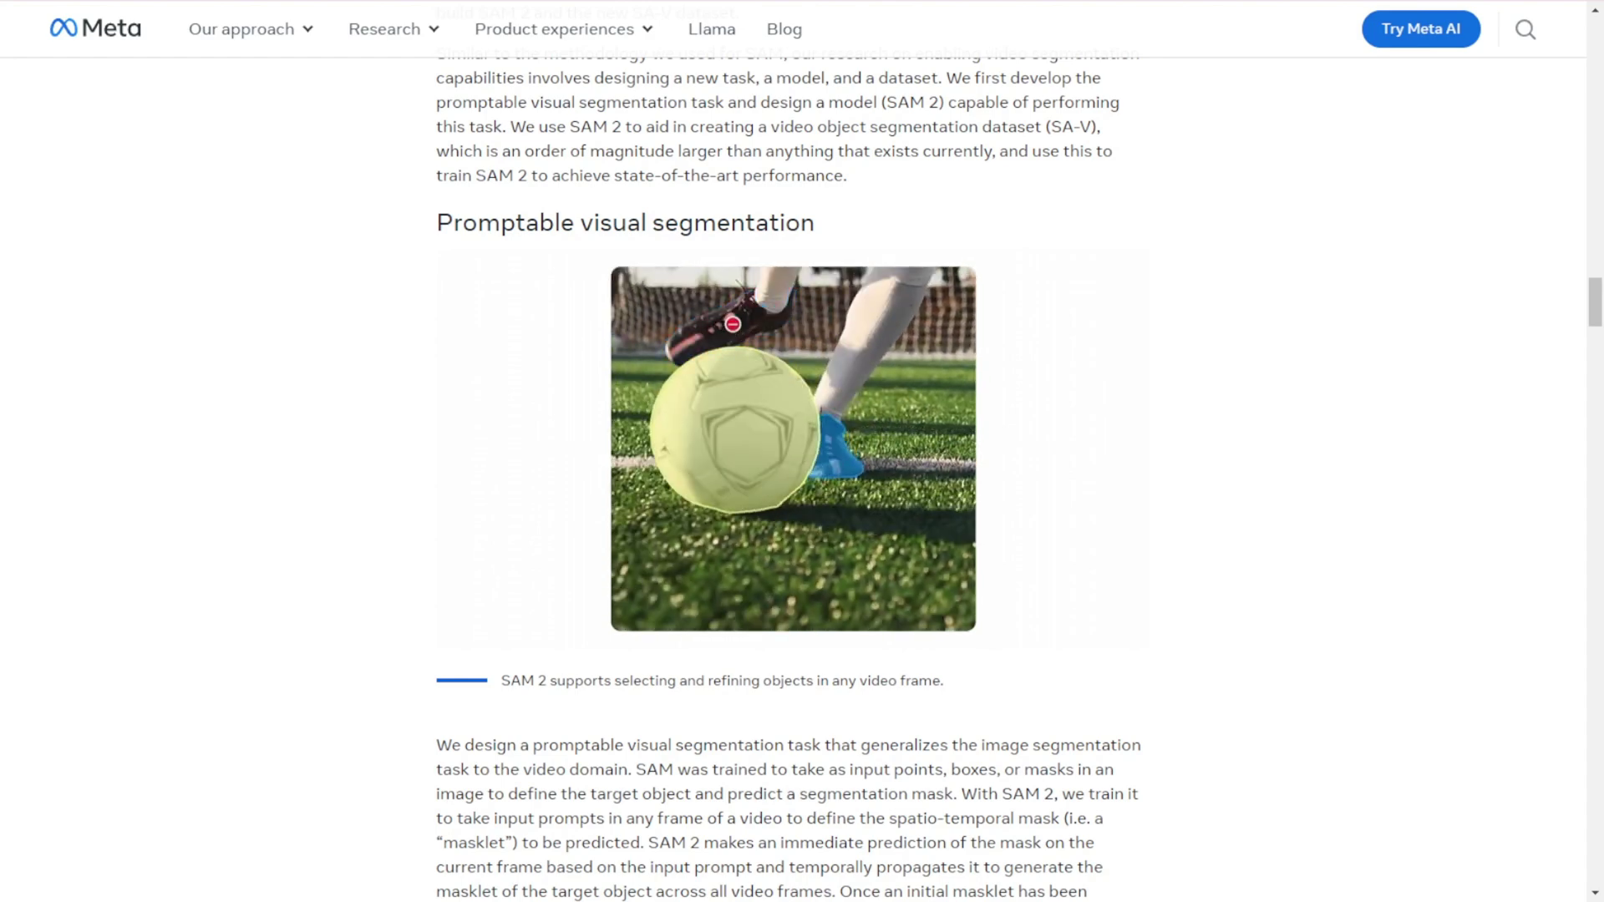
{"action": "scroll", "coordinate": [788, 479], "scroll_direction": "down", "scroll_amount": 1}
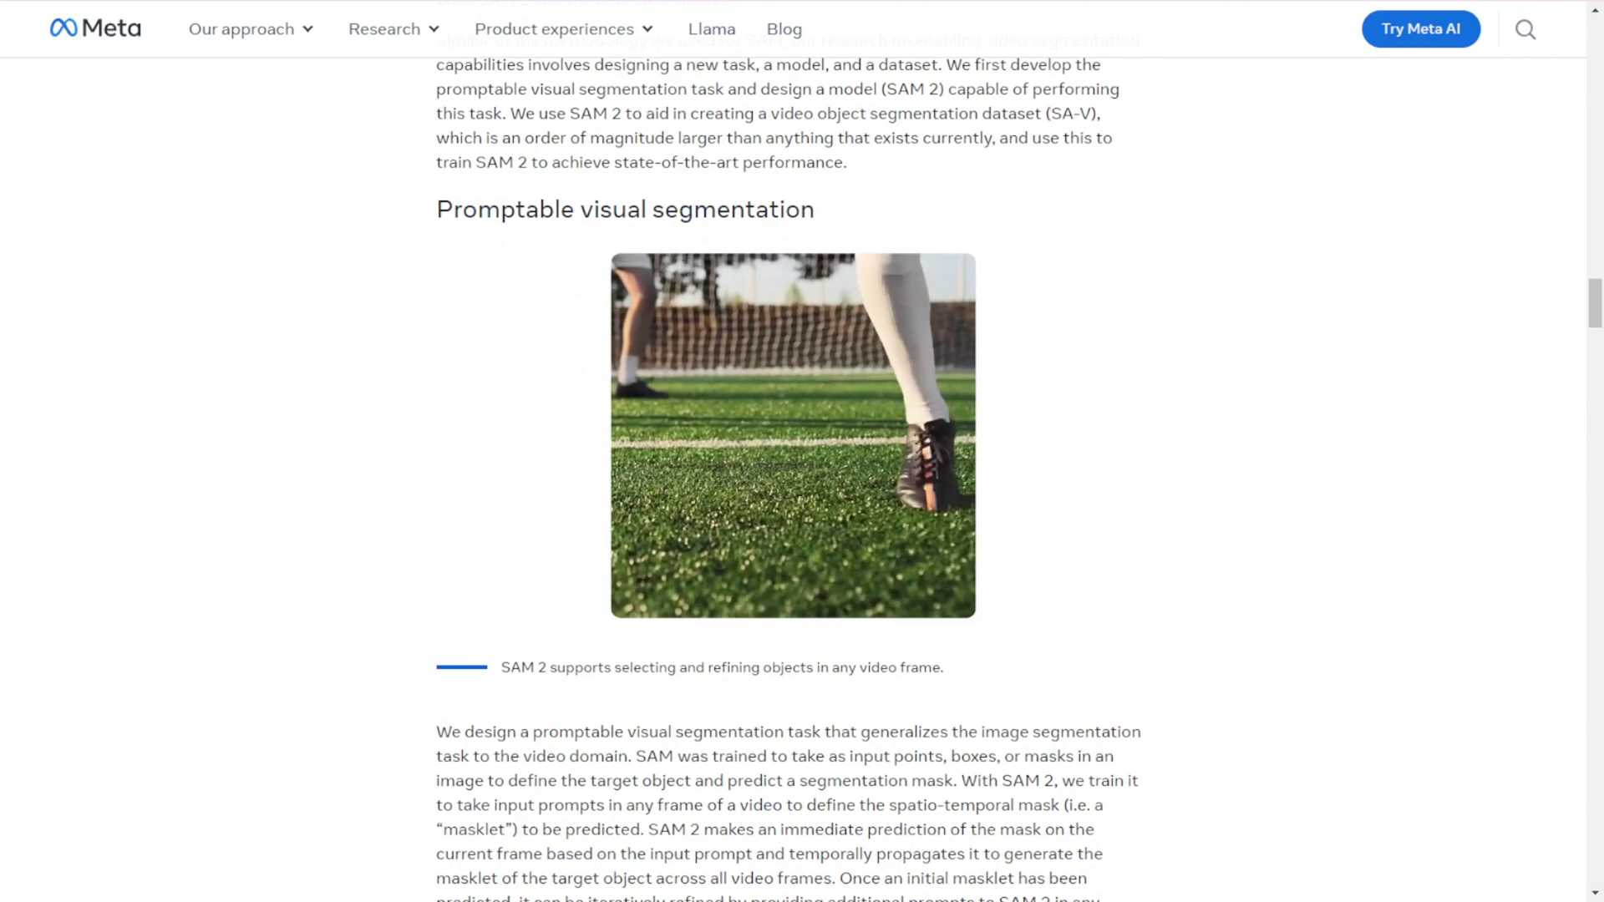
{"action": "scroll", "coordinate": [794, 479], "scroll_direction": "down", "scroll_amount": 10}
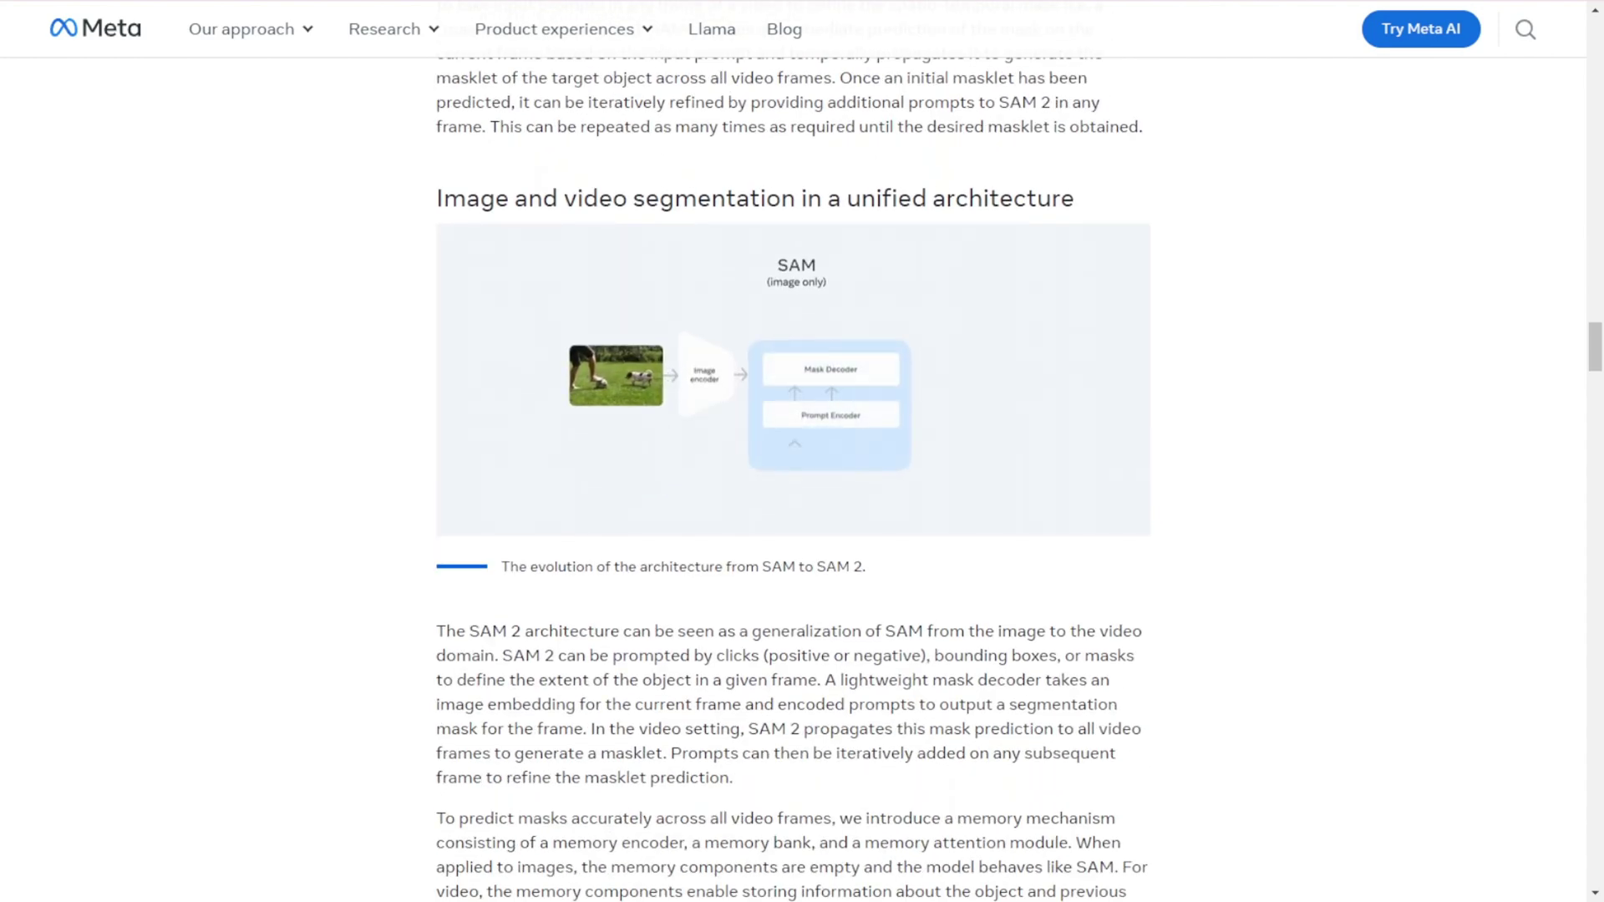
{"action": "key", "text": "ctrl+plus"}
{"action": "key", "text": "ctrl+plus"}
{"action": "scroll", "coordinate": [625, 890], "scroll_direction": "down", "scroll_amount": 15}
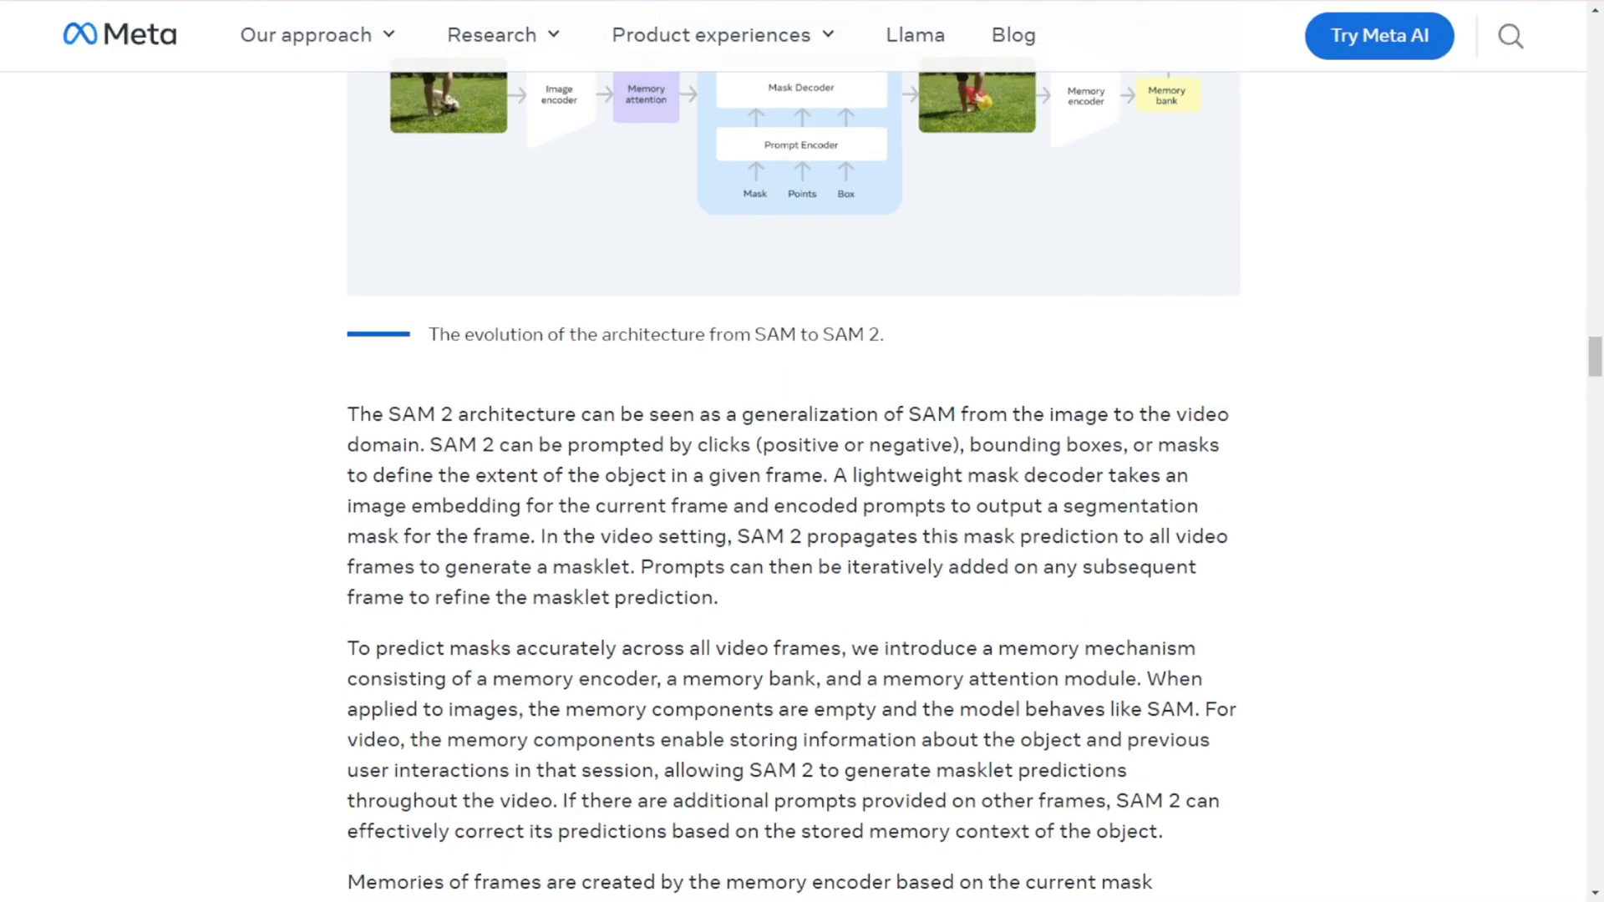
{"action": "scroll", "coordinate": [625, 889], "scroll_direction": "down", "scroll_amount": 3}
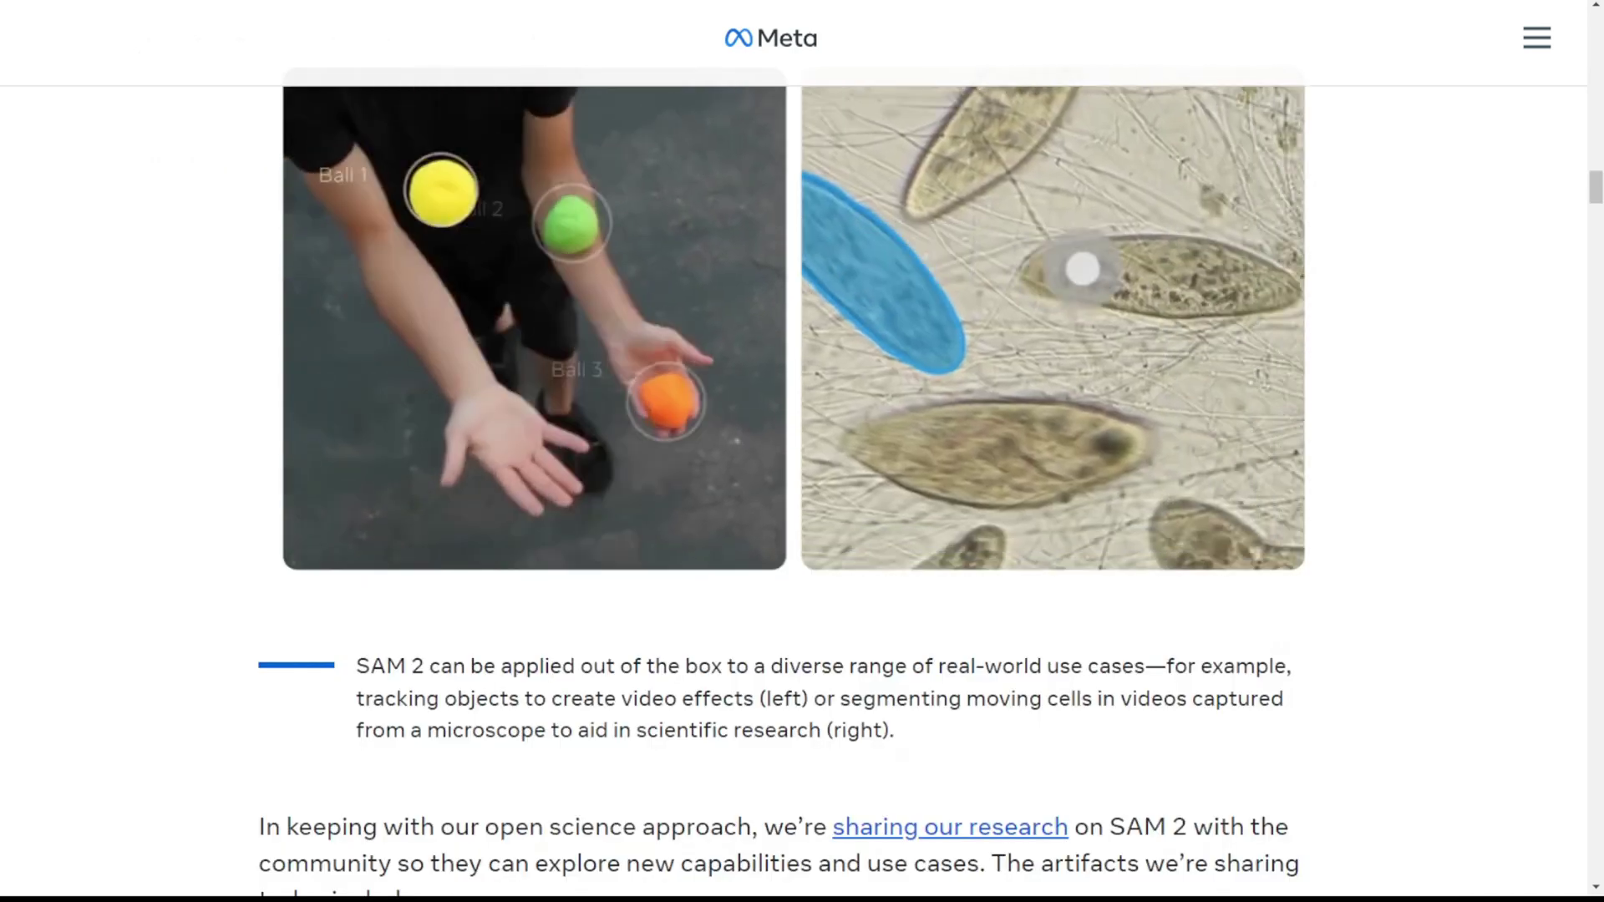
Review the article's ball-tracking and microscope cell segmentation examples and the start of the section on building SAM 2
{"action": "scroll", "coordinate": [794, 451], "scroll_direction": "up", "scroll_amount": 1}
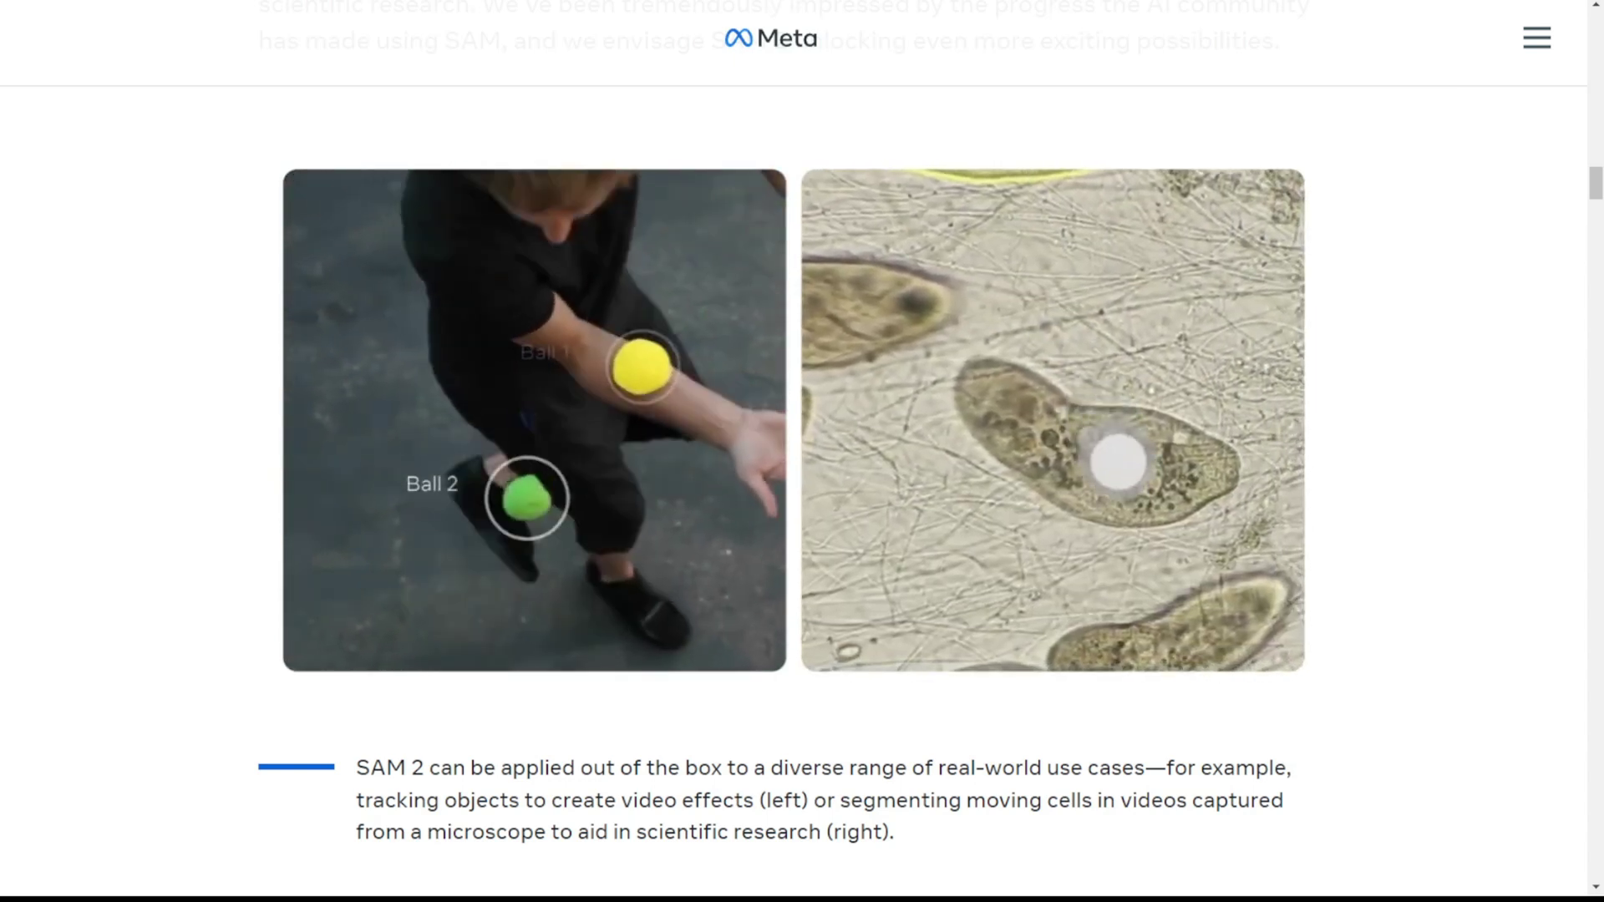
{"action": "scroll", "coordinate": [802, 451], "scroll_direction": "down", "scroll_amount": 12}
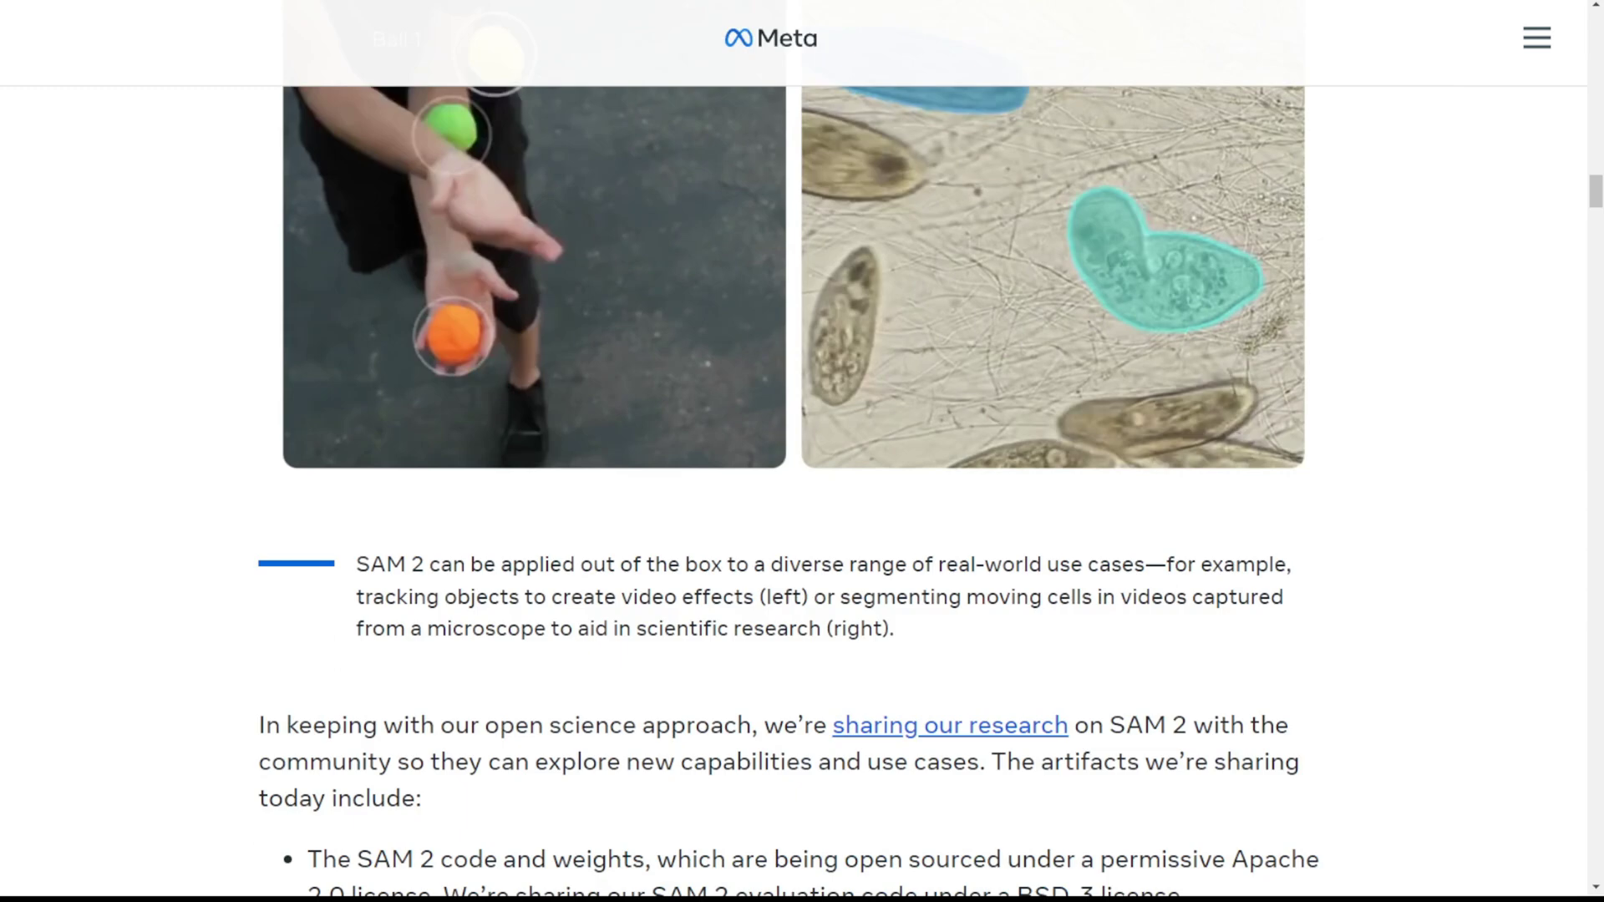
{"action": "scroll", "coordinate": [802, 451], "scroll_direction": "down", "scroll_amount": 5}
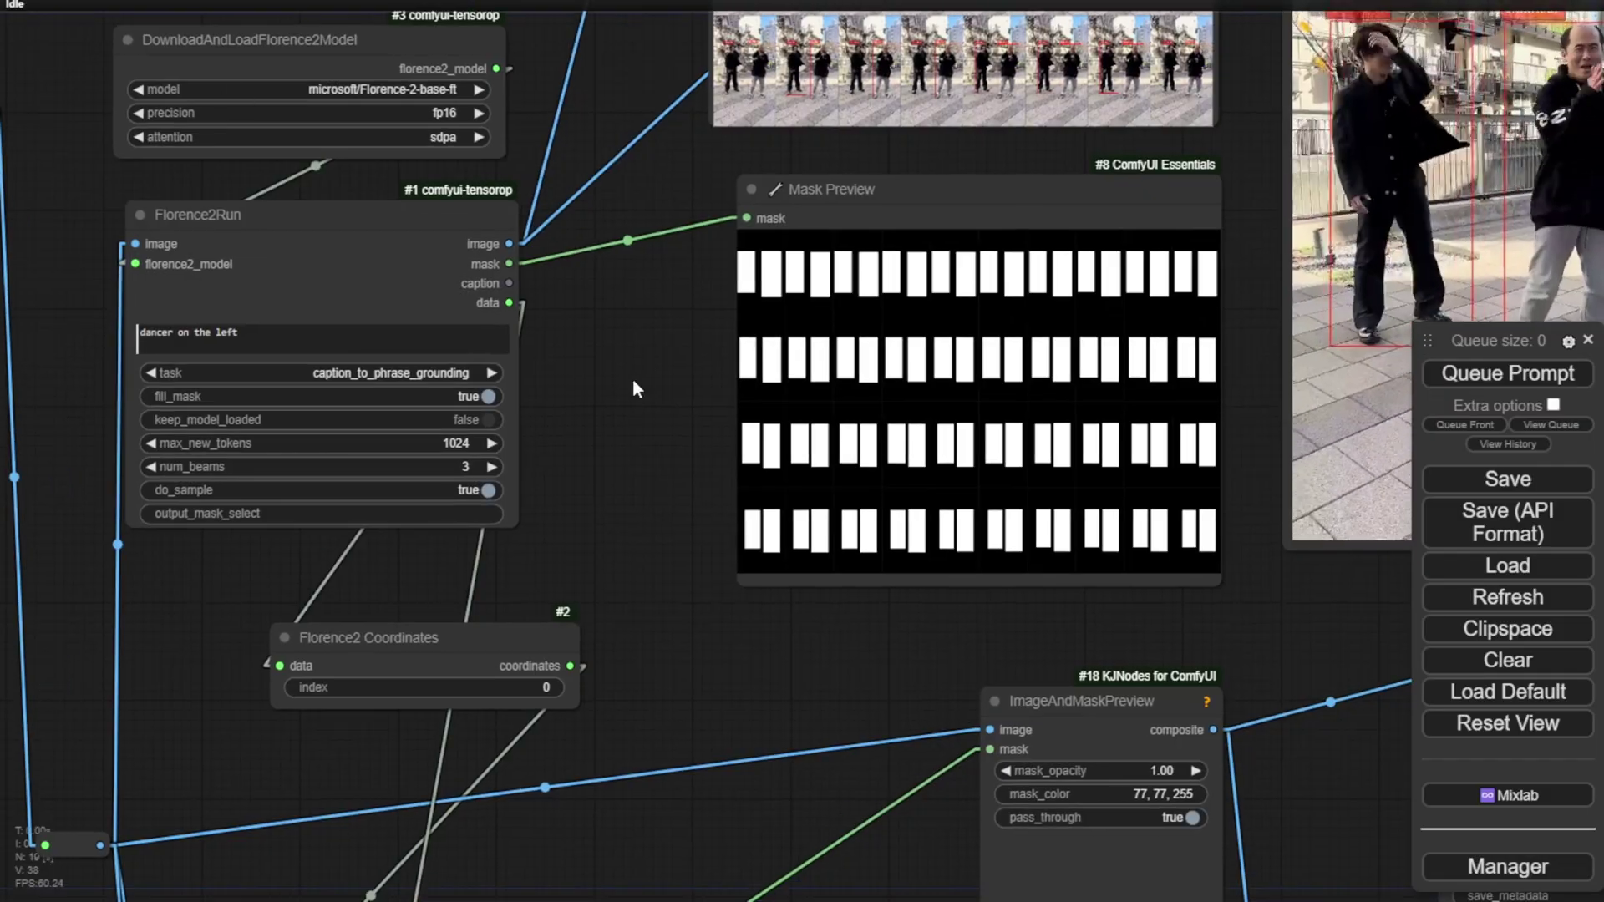
In the ComfyUI workflow, examine the Load SAM2Model, Sam2Segmentation and mask preview nodes and their connections
{"action": "left_click_drag", "start_coordinate": [635, 388], "coordinate": [174, 614]}
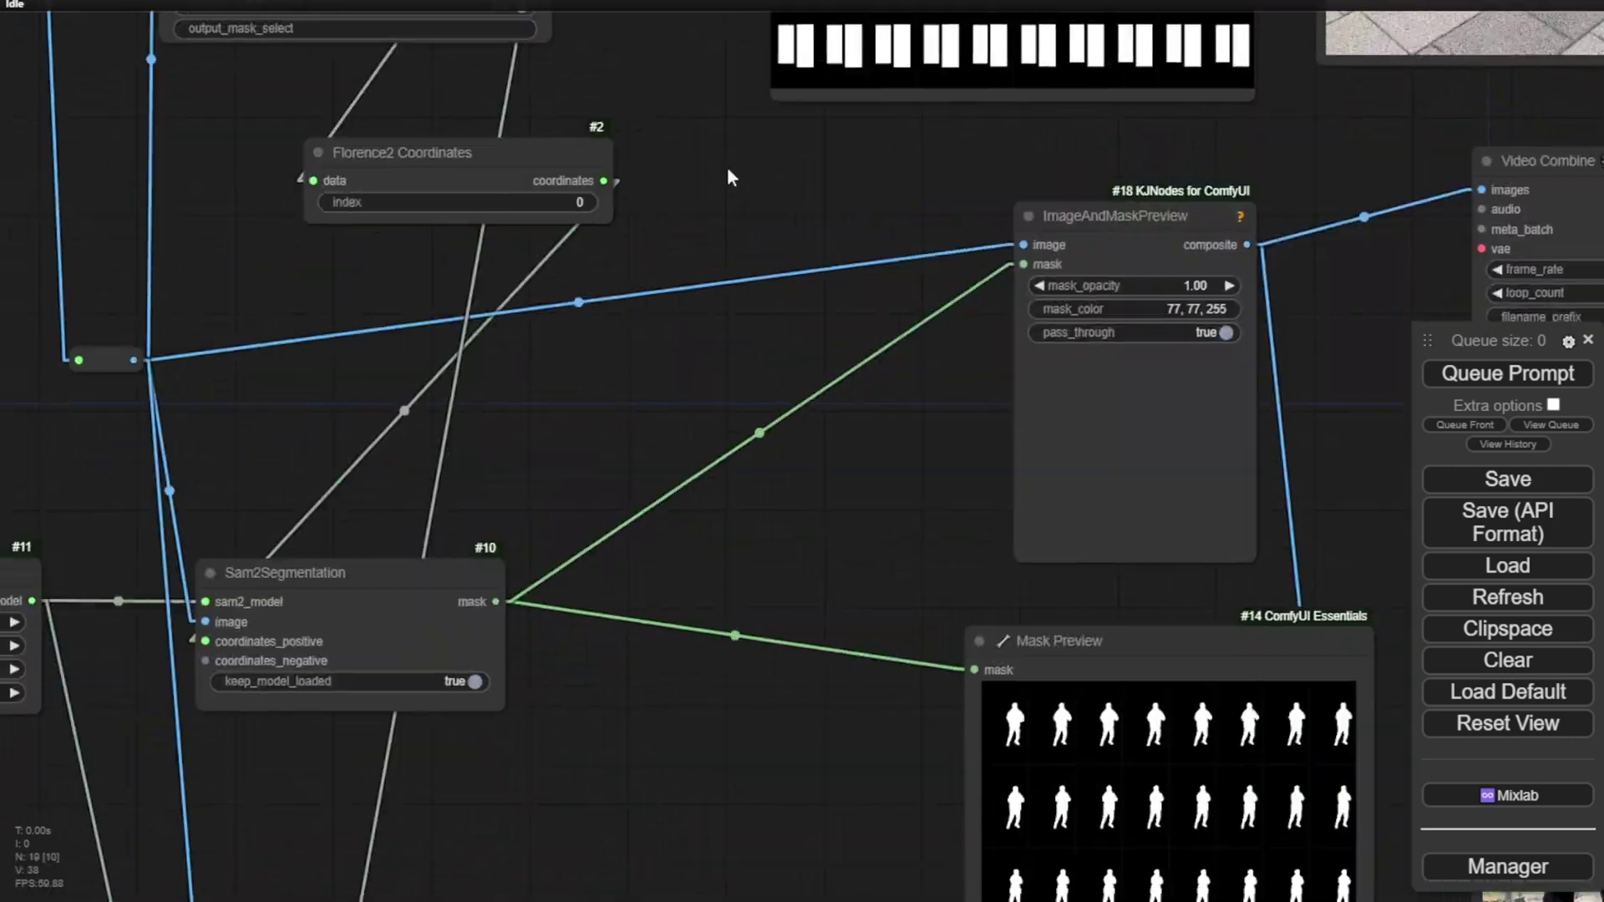
{"action": "left_click_drag", "start_coordinate": [644, 448], "coordinate": [465, 379]}
{"action": "left_click_drag", "start_coordinate": [324, 440], "coordinate": [758, 311]}
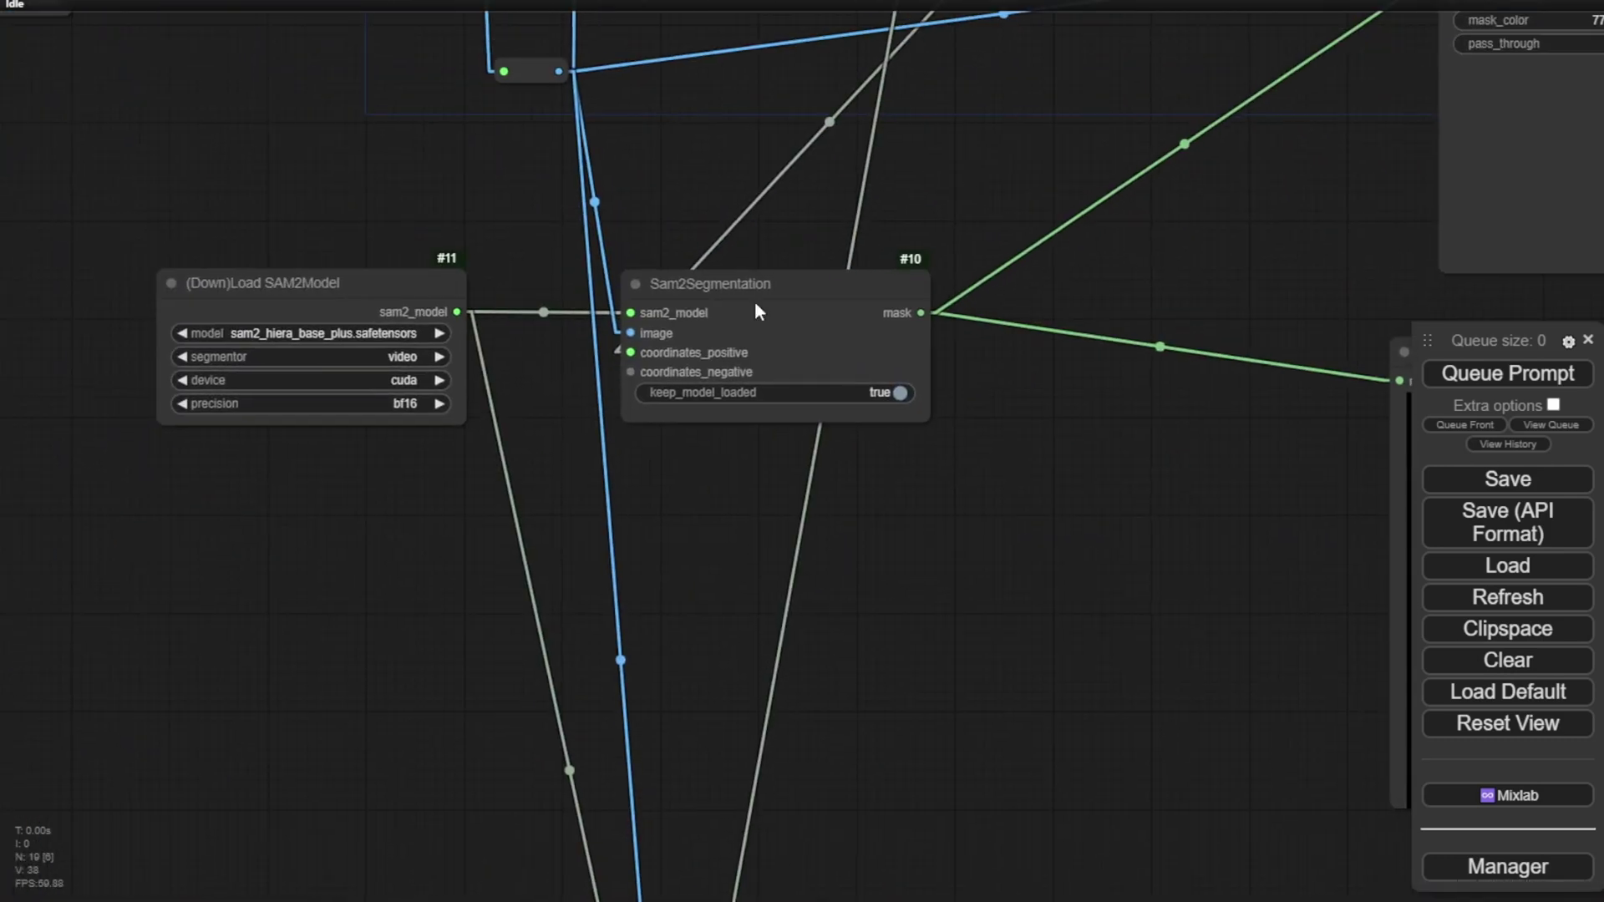
{"action": "scroll", "coordinate": [429, 510], "scroll_direction": "up", "scroll_amount": 4}
{"action": "scroll", "coordinate": [1105, 538], "scroll_direction": "down", "scroll_amount": 6}
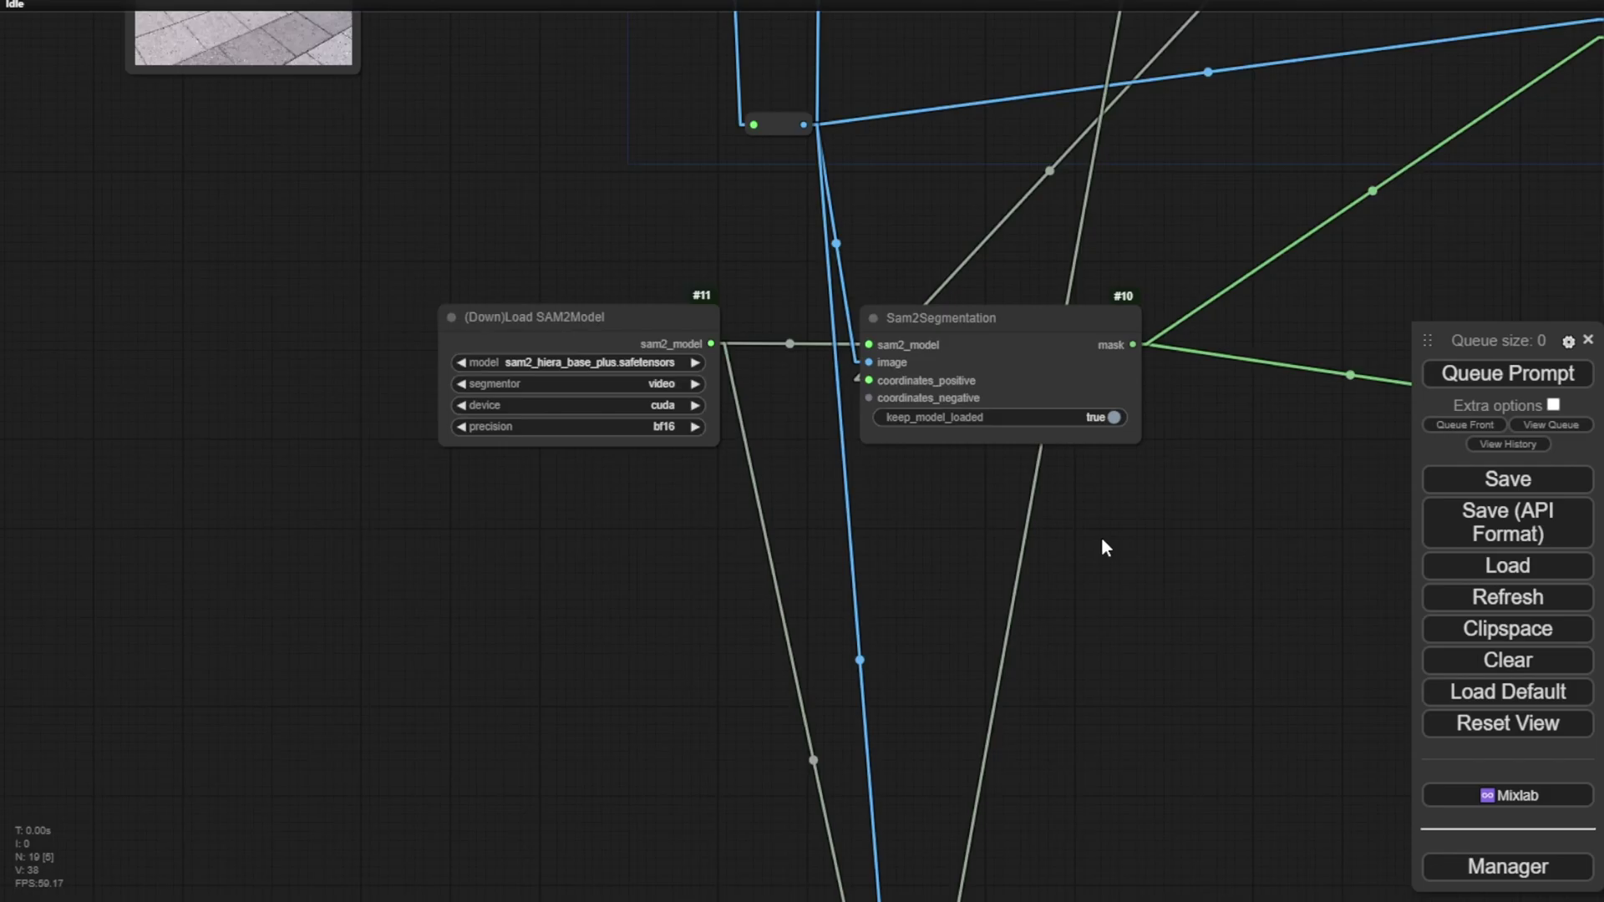
{"action": "left_click_drag", "start_coordinate": [1127, 614], "coordinate": [0, 653]}
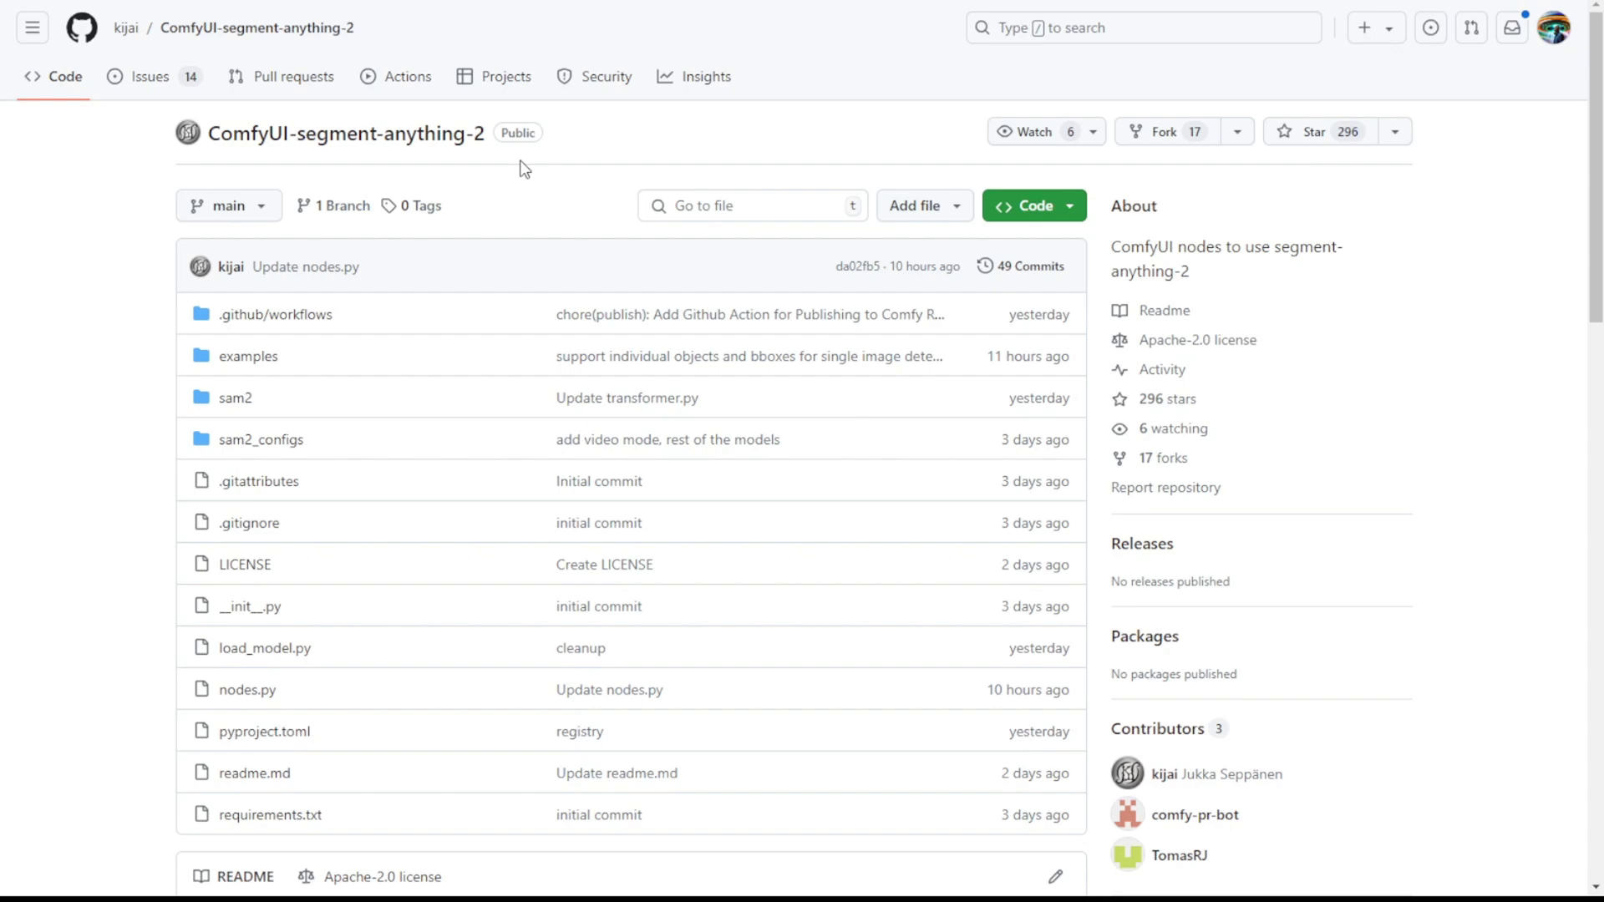
Look through the README of the ComfyUI-segment-anything-2 repository on GitHub, including its demo video and the pickup truck example workflow
{"action": "scroll", "coordinate": [472, 343], "scroll_direction": "down", "scroll_amount": 10}
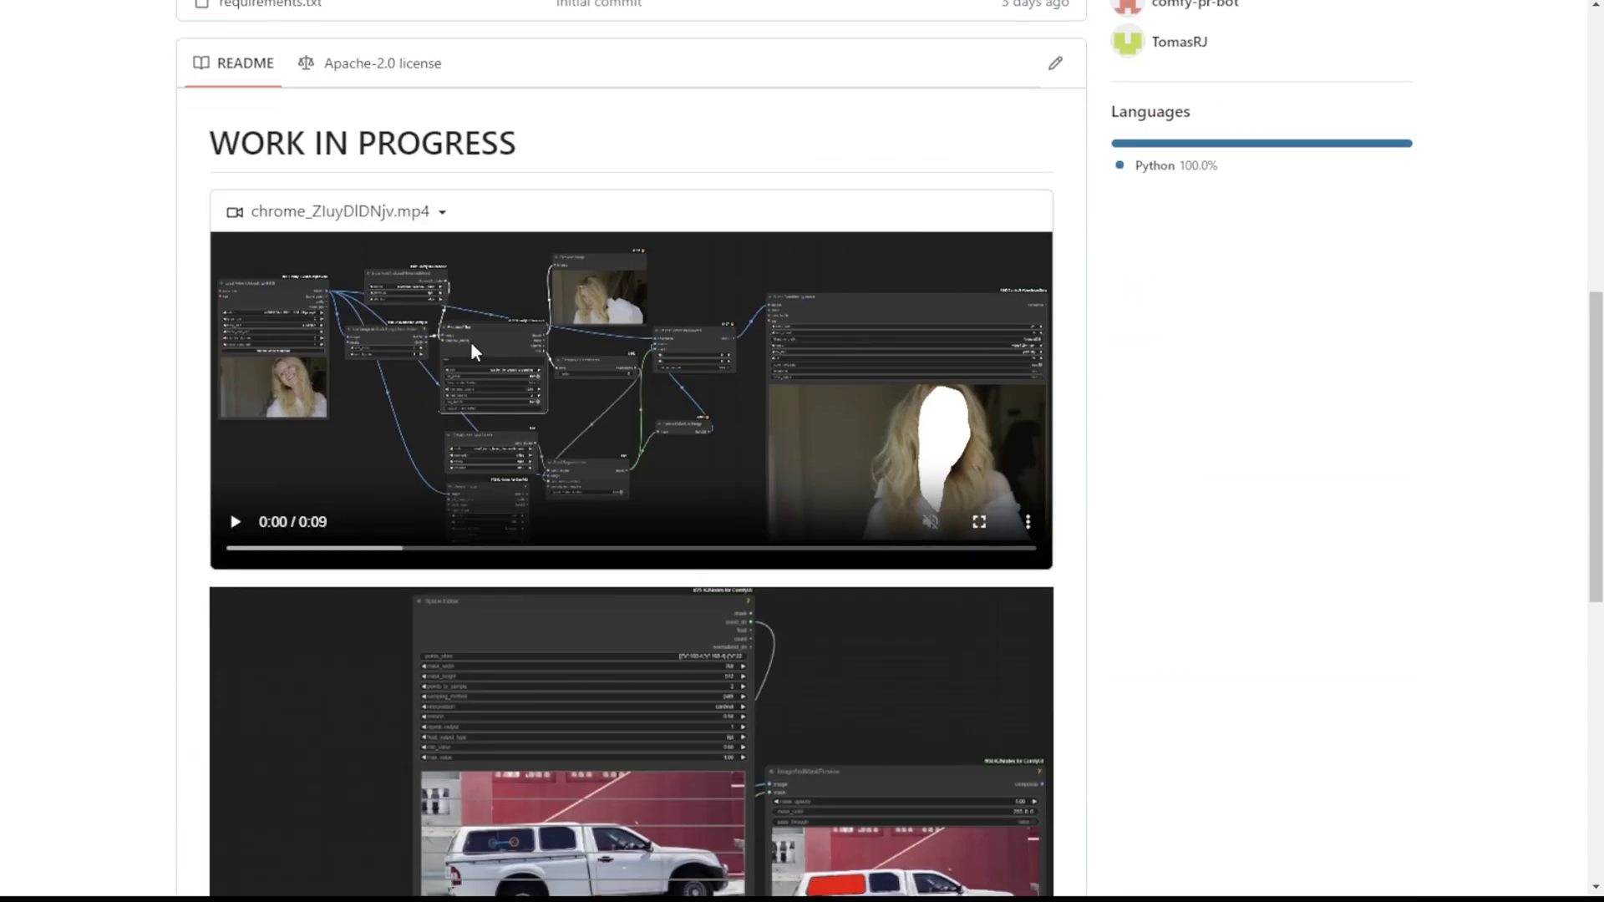
{"action": "scroll", "coordinate": [458, 364], "scroll_direction": "down", "scroll_amount": 1}
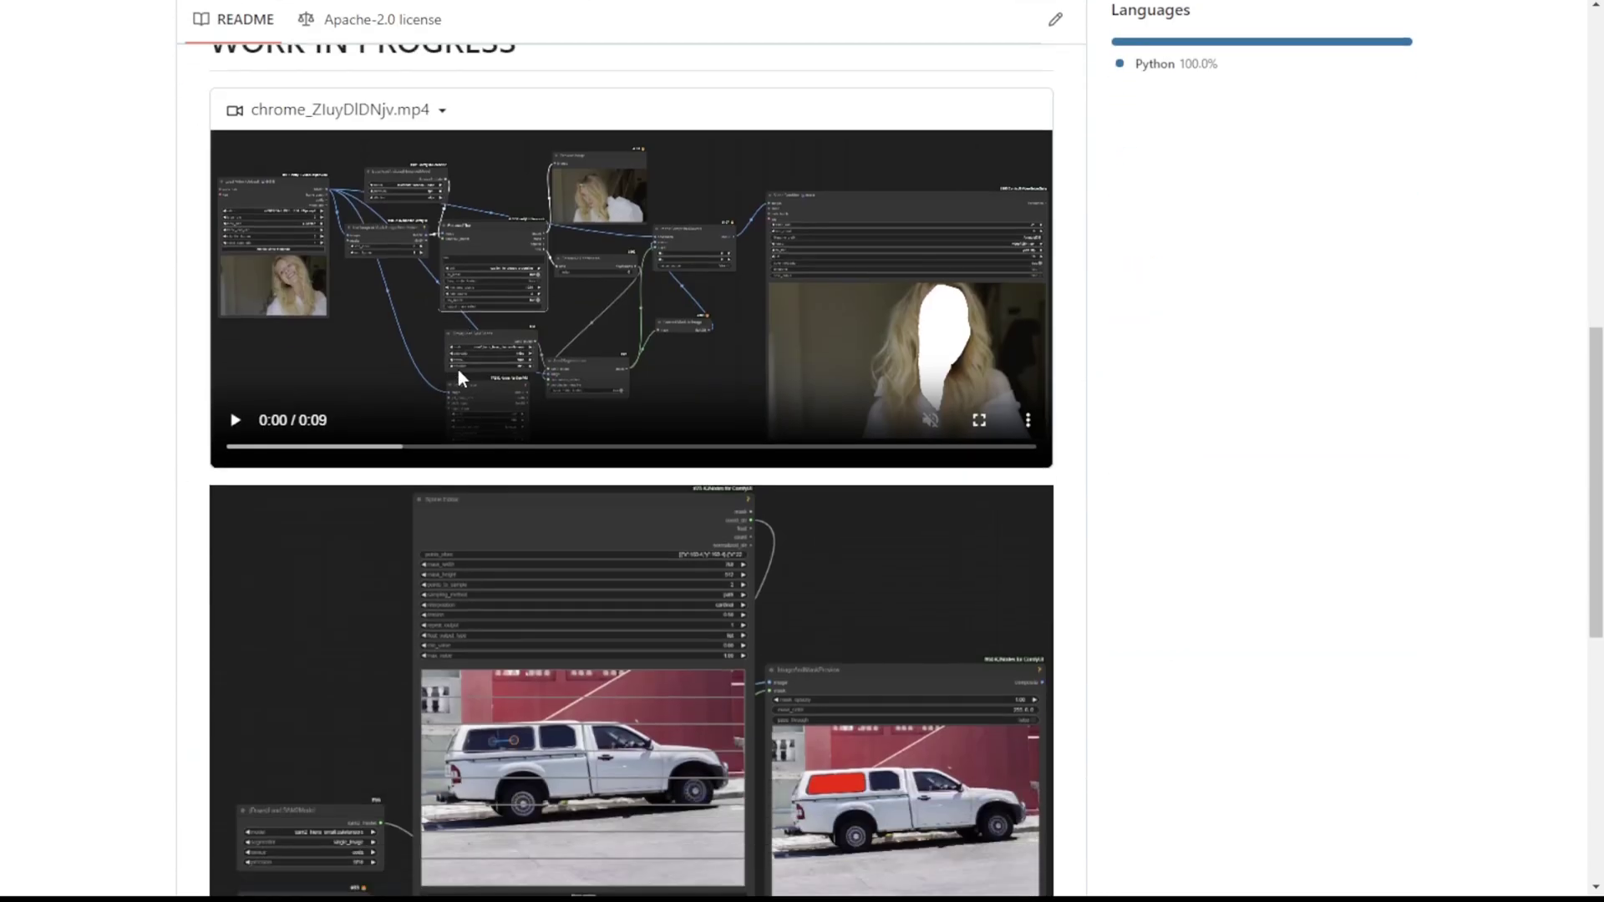
{"action": "scroll", "coordinate": [457, 372], "scroll_direction": "down", "scroll_amount": 1}
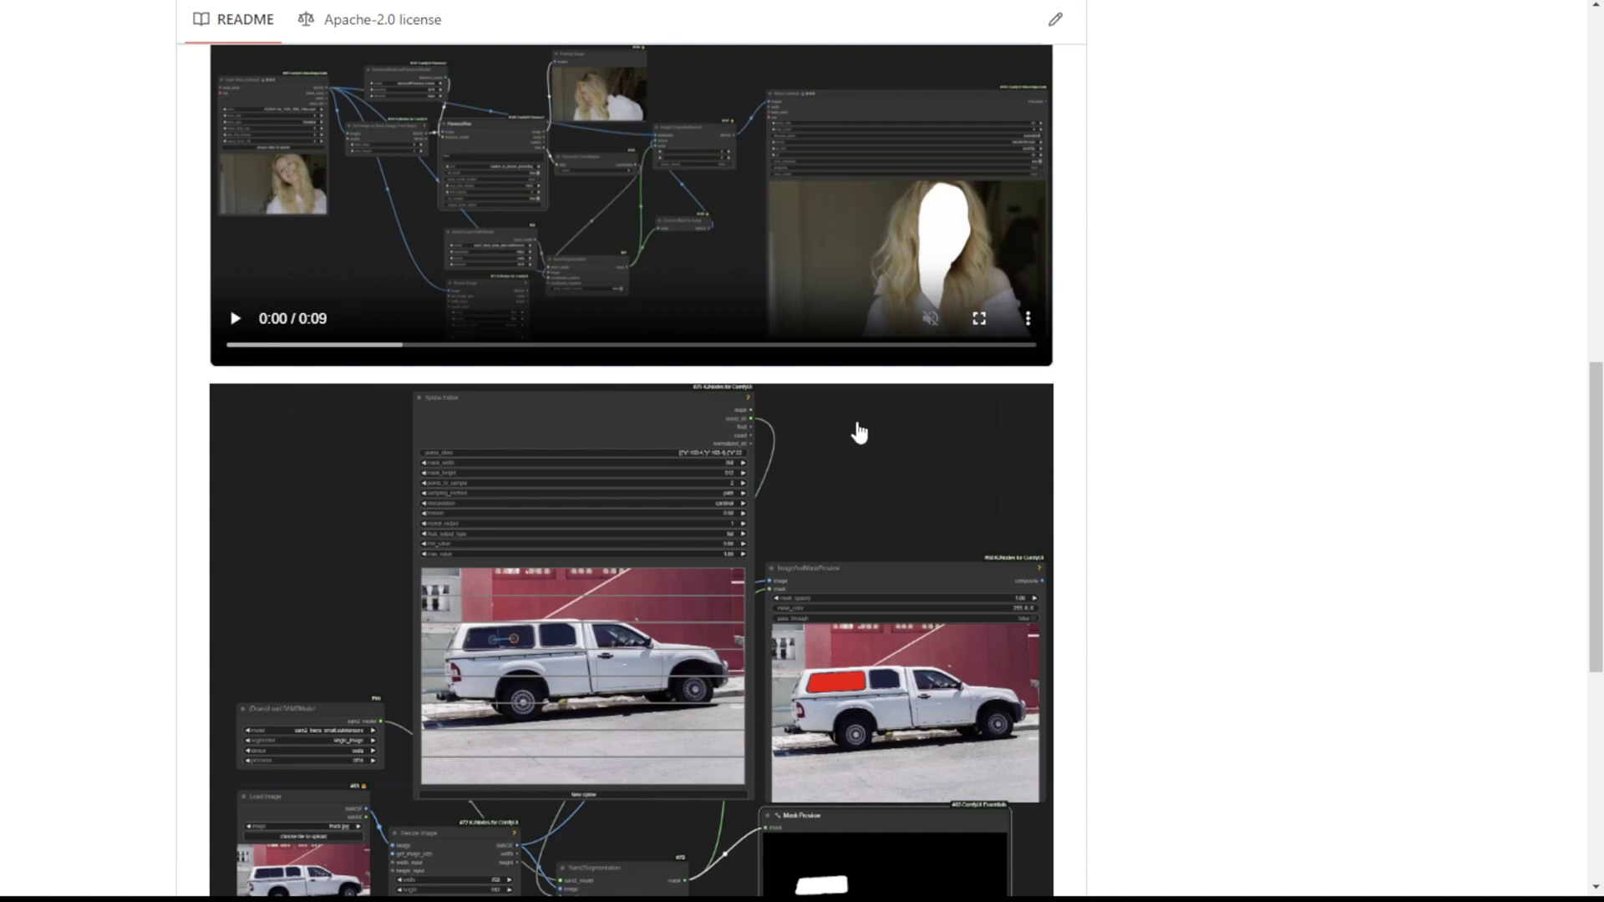
{"action": "scroll", "coordinate": [858, 432], "scroll_direction": "up", "scroll_amount": 1}
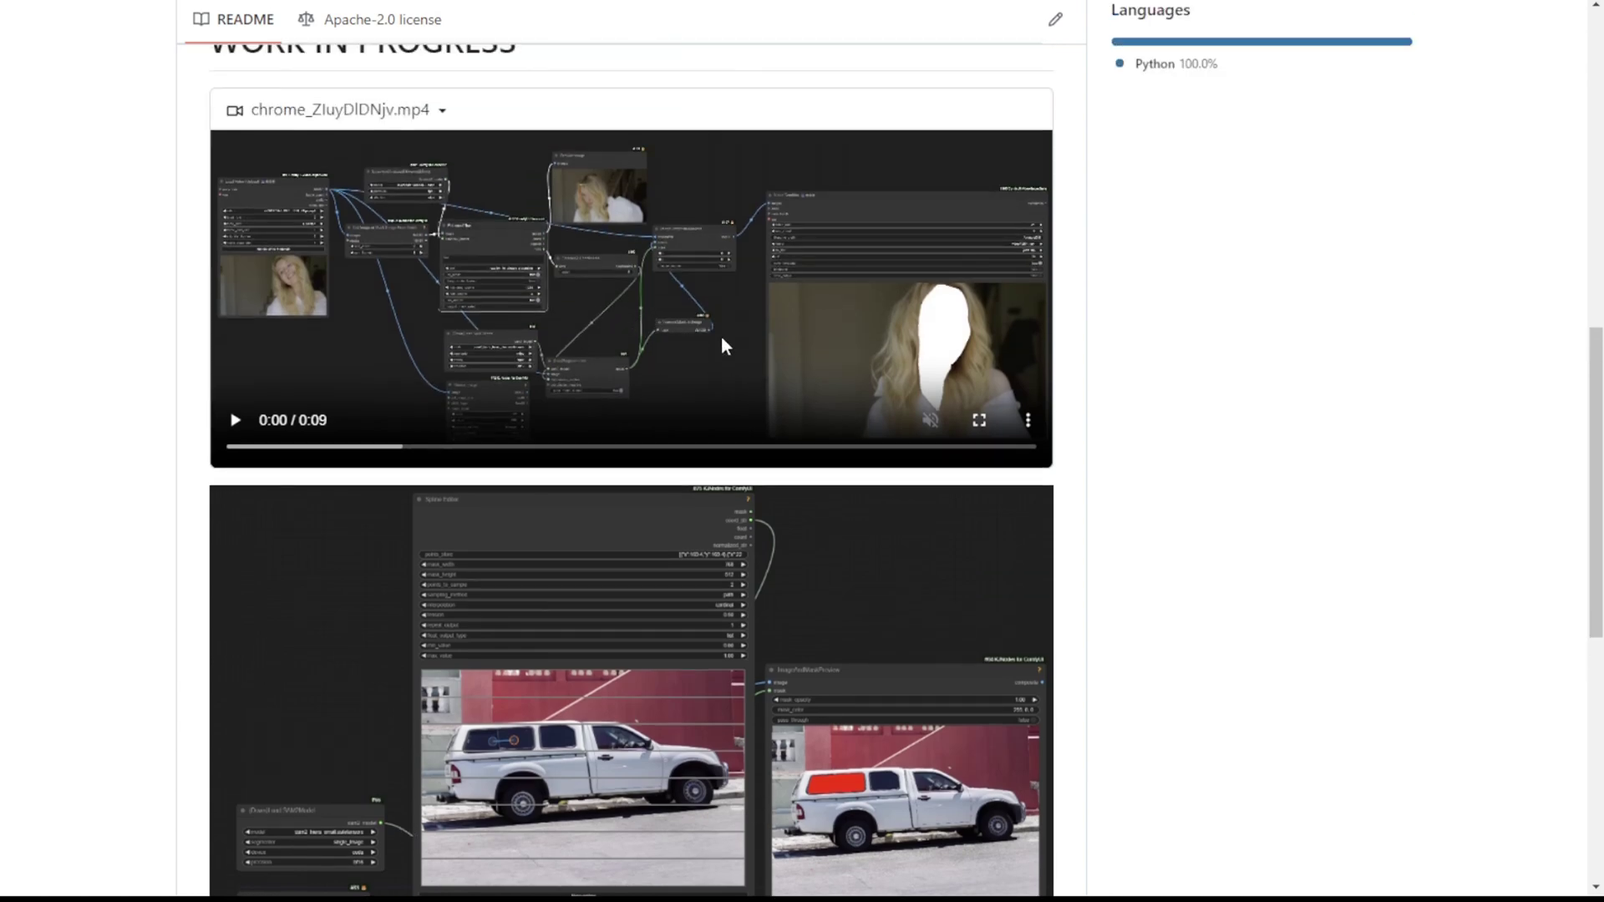
{"action": "scroll", "coordinate": [783, 676], "scroll_direction": "down", "scroll_amount": 7}
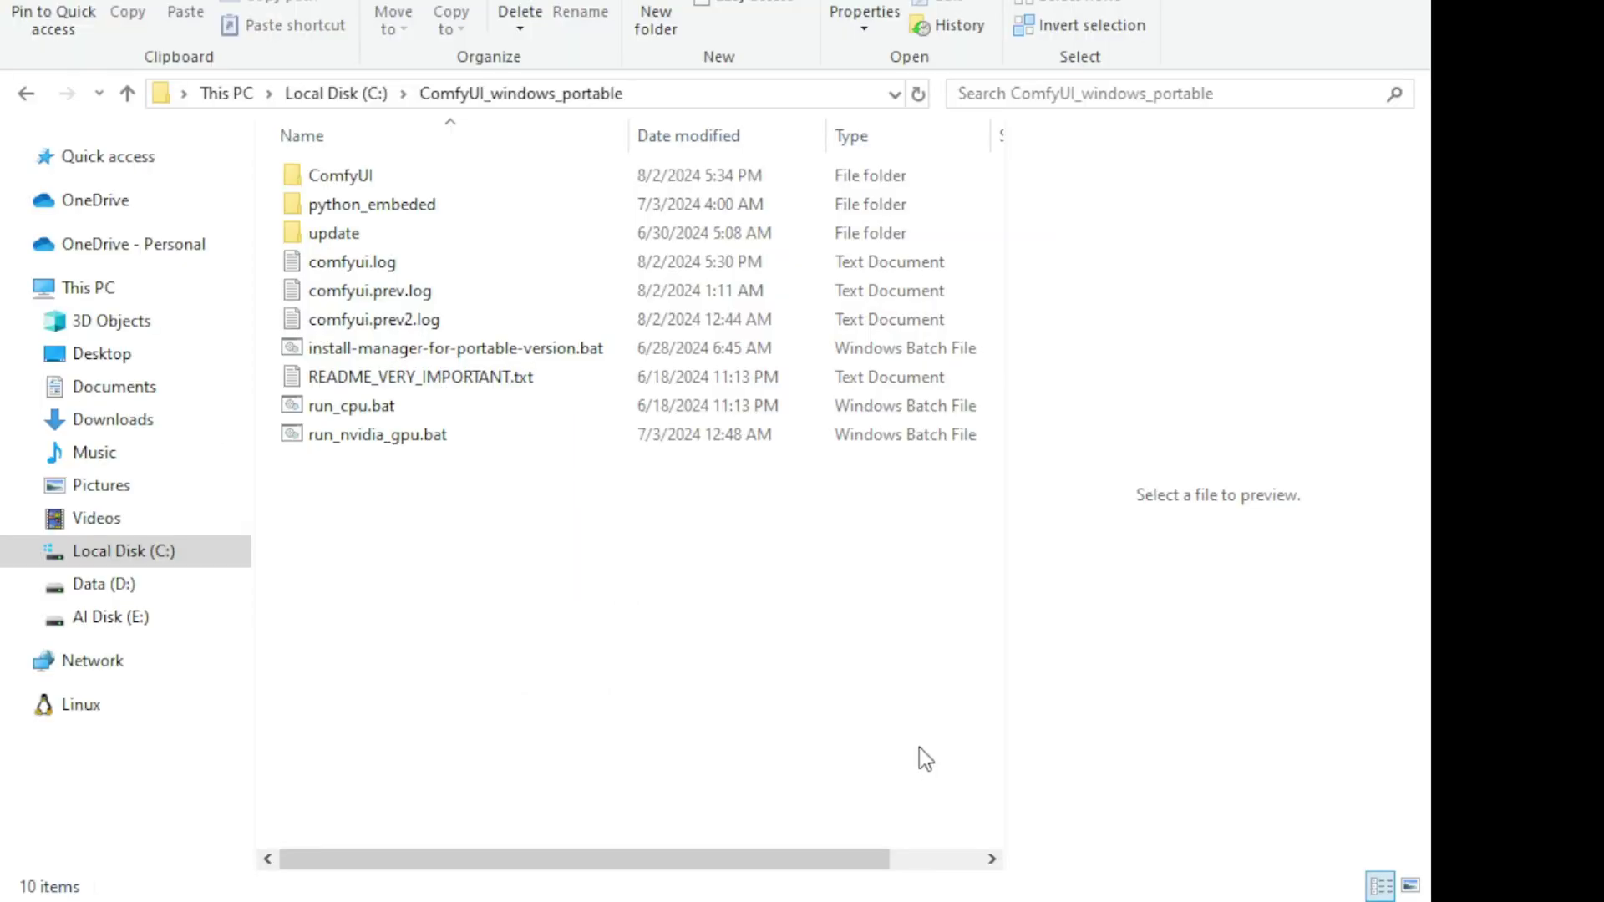
In File Explorer, open the sam2 folder inside ComfyUI's models folder and check for the sam2_hiera_base_plus.safetensors file
{"action": "double_click", "coordinate": [436, 181]}
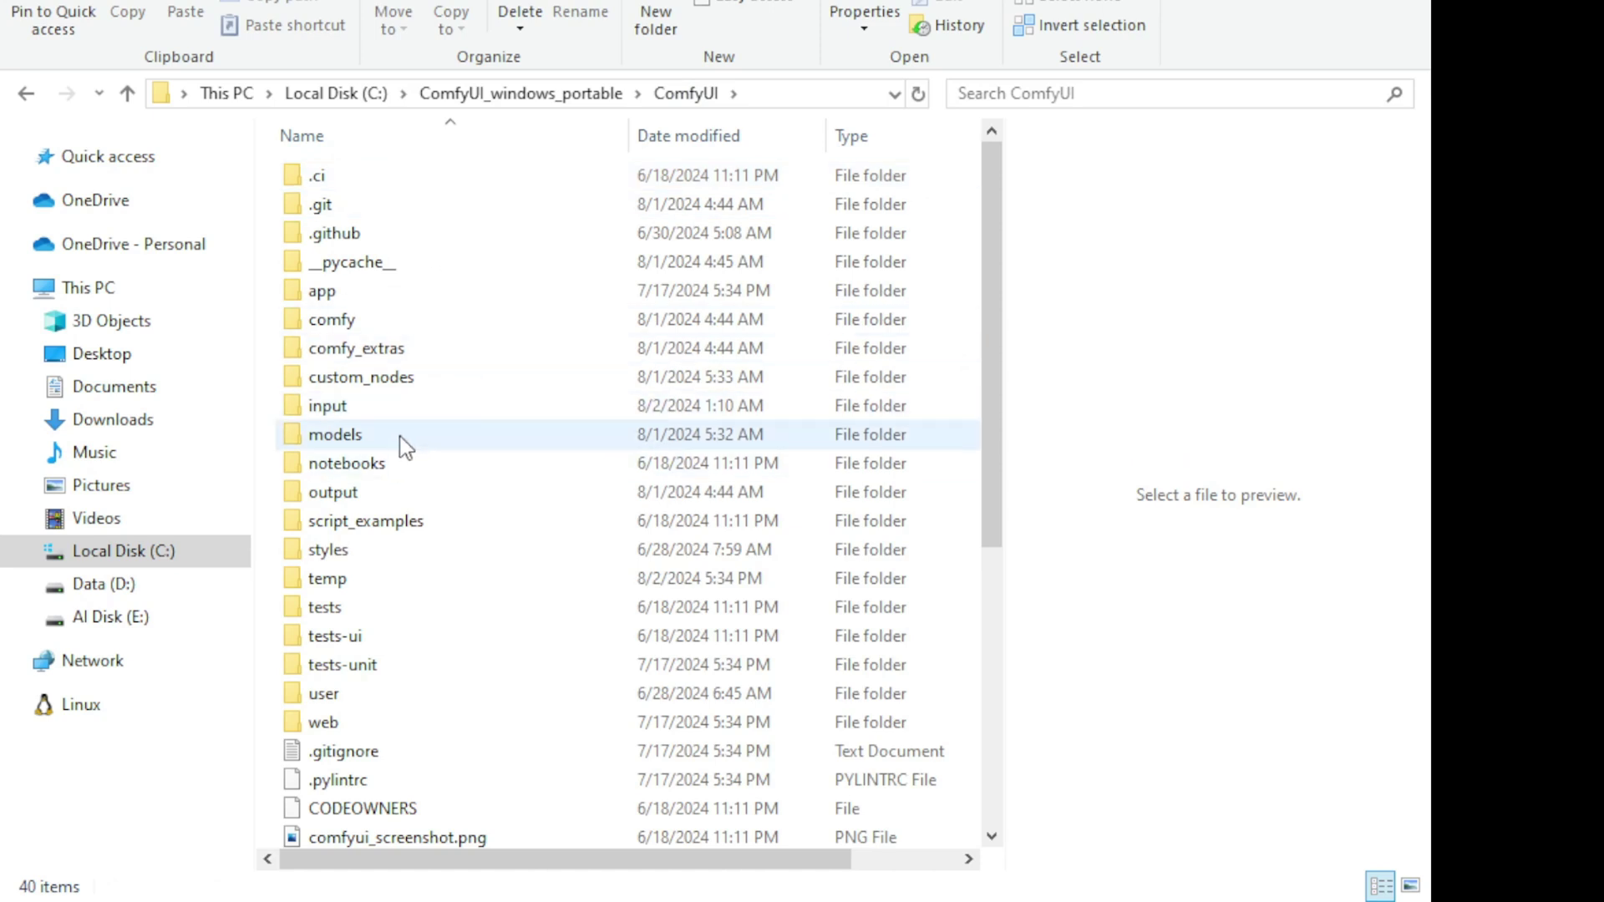
{"action": "double_click", "coordinate": [396, 436]}
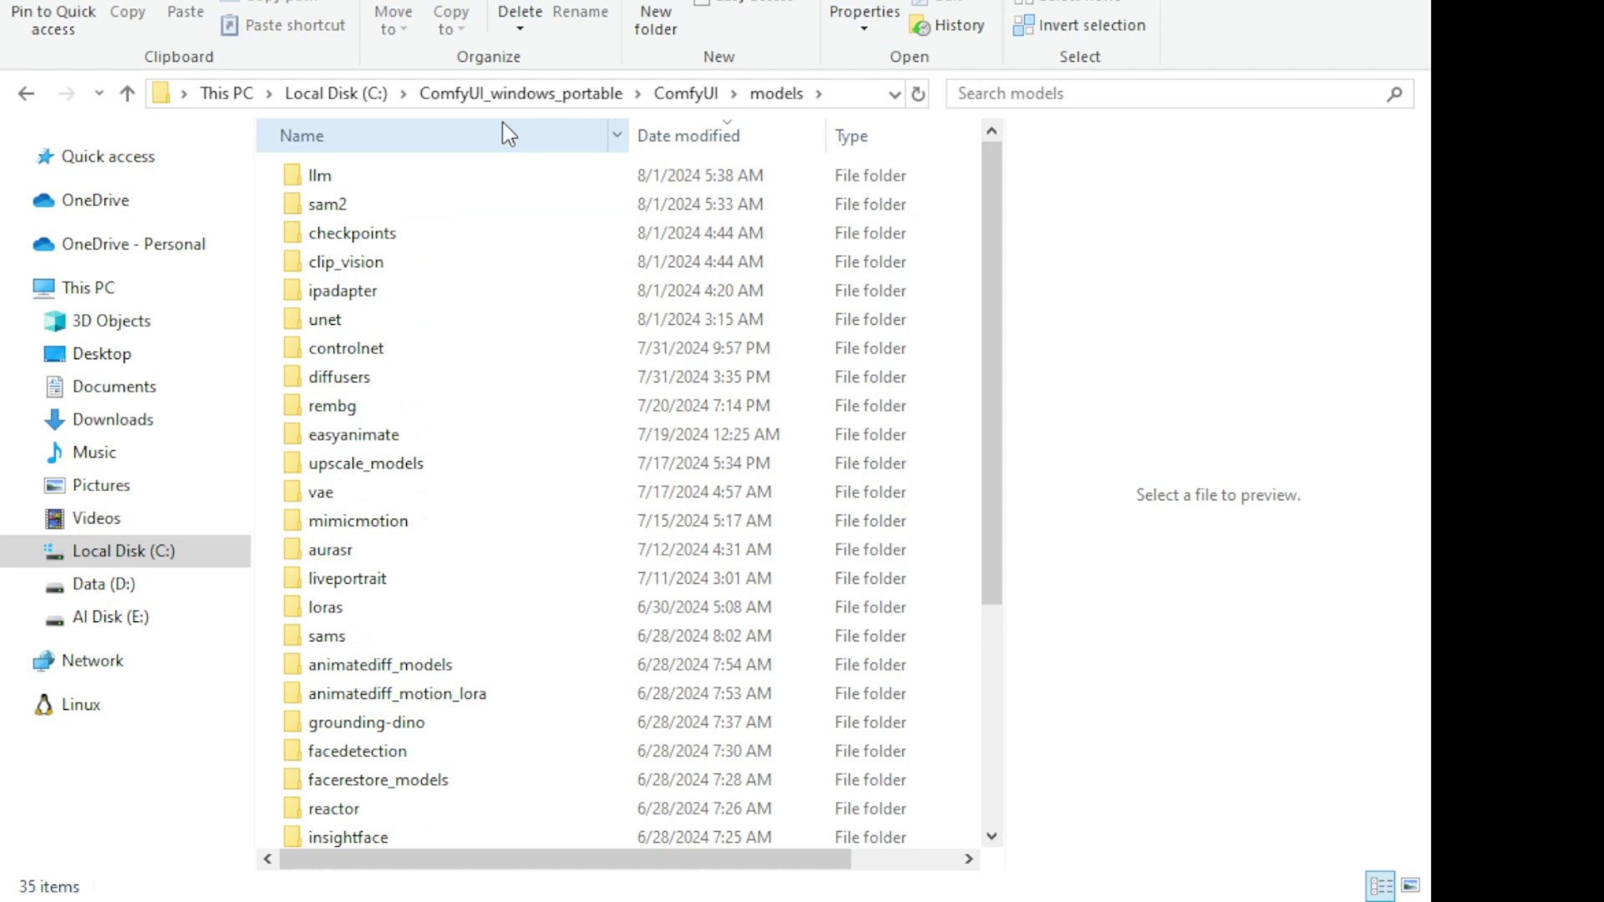
{"action": "left_click", "coordinate": [338, 211]}
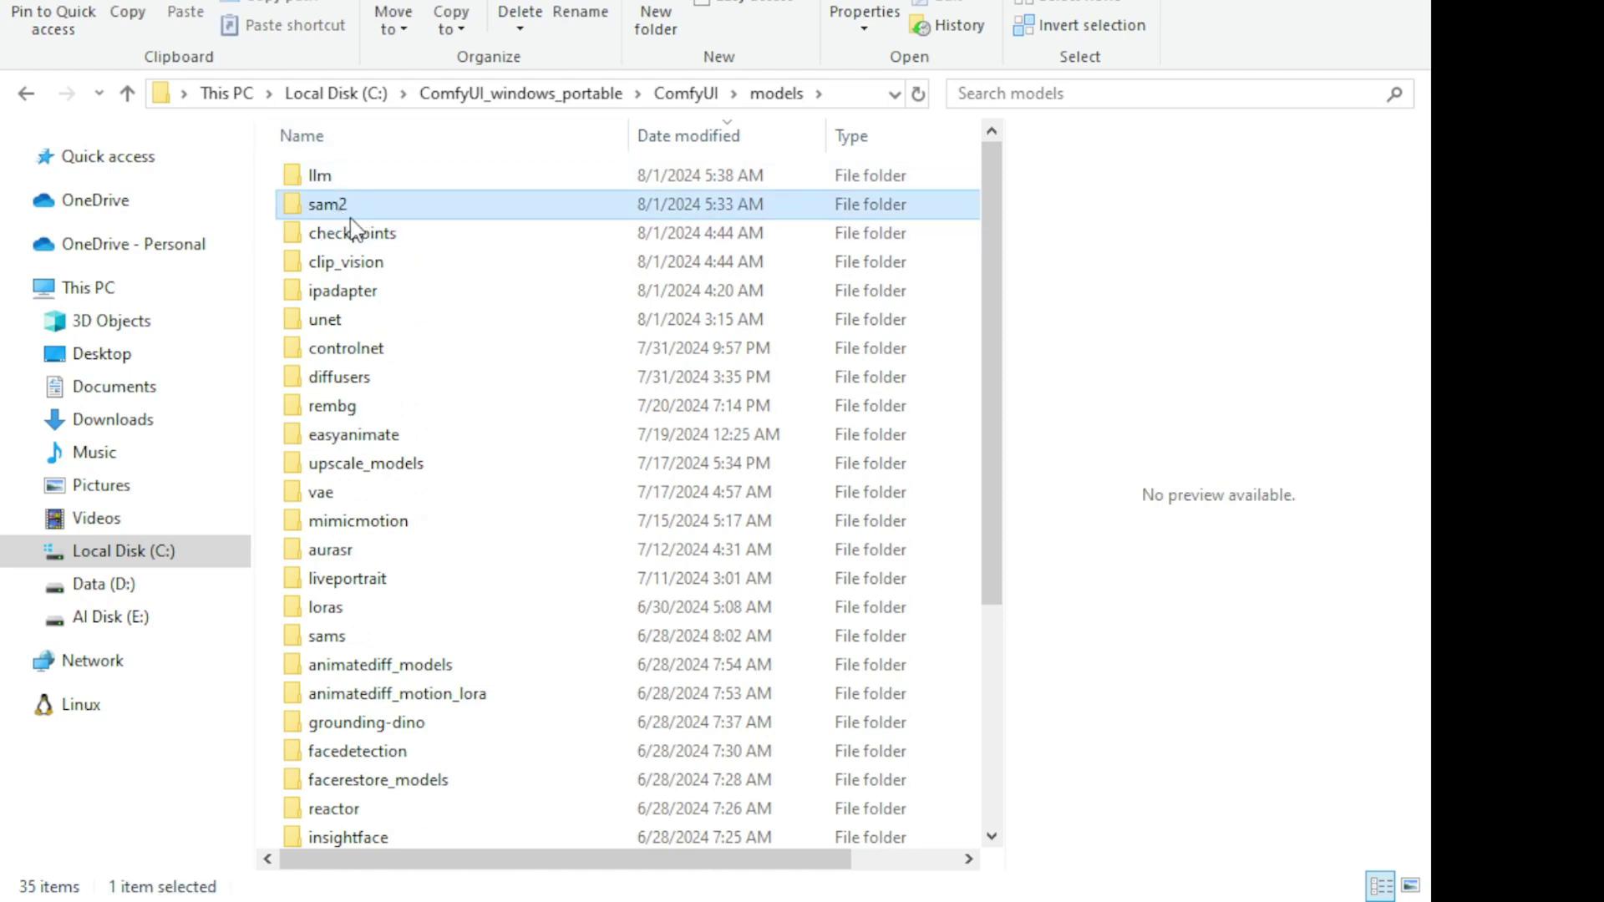
{"action": "double_click", "coordinate": [372, 209]}
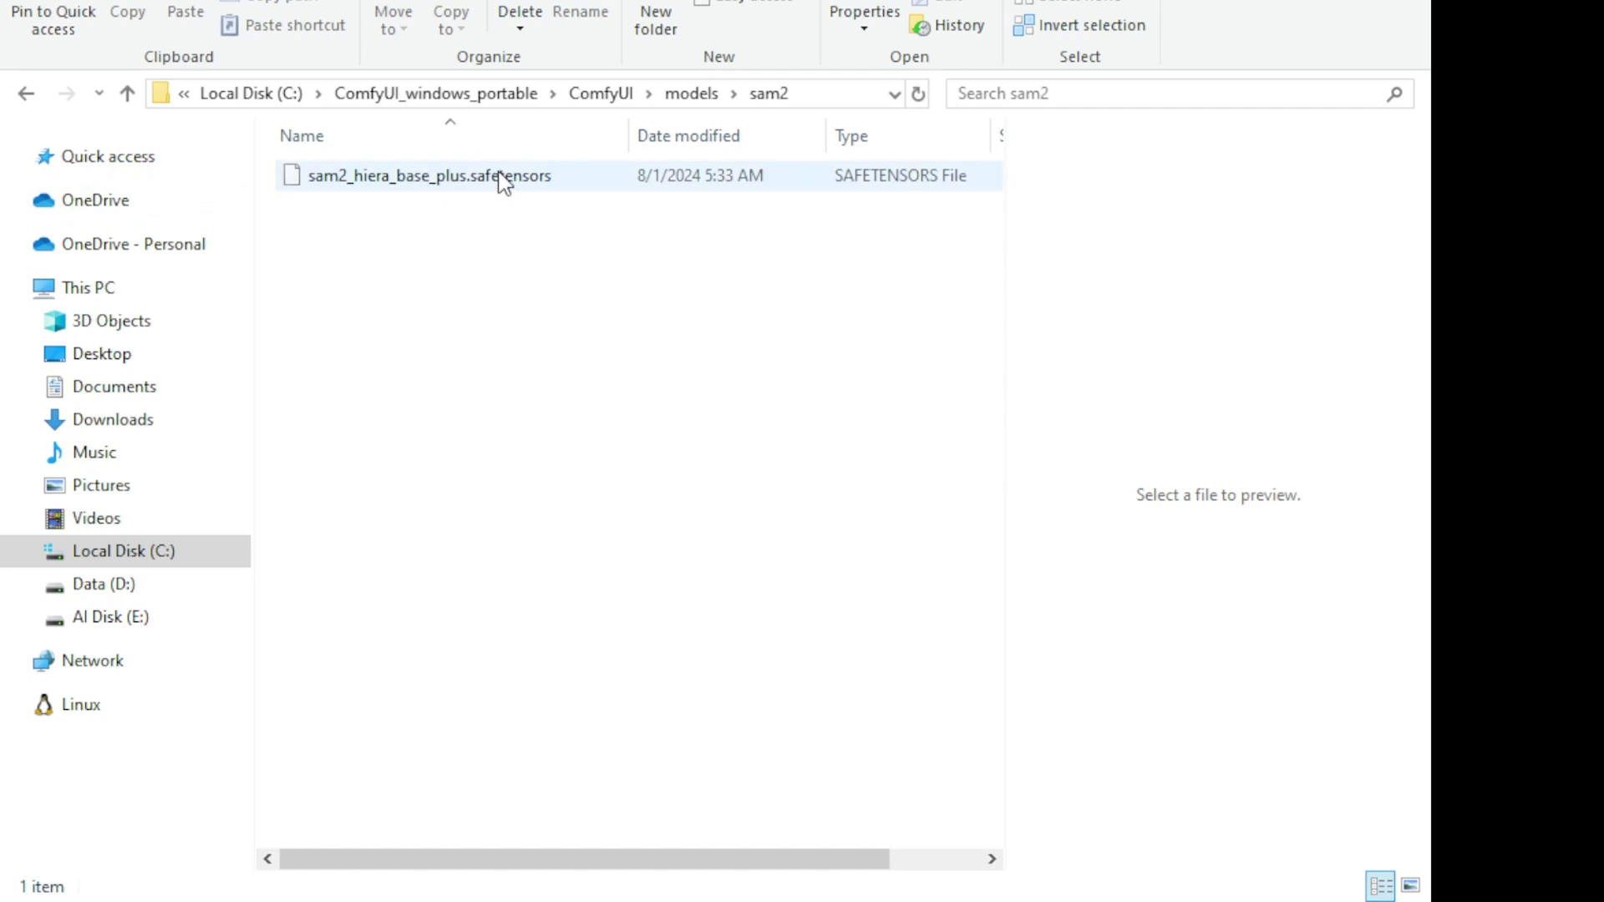
{"action": "left_click", "coordinate": [466, 199]}
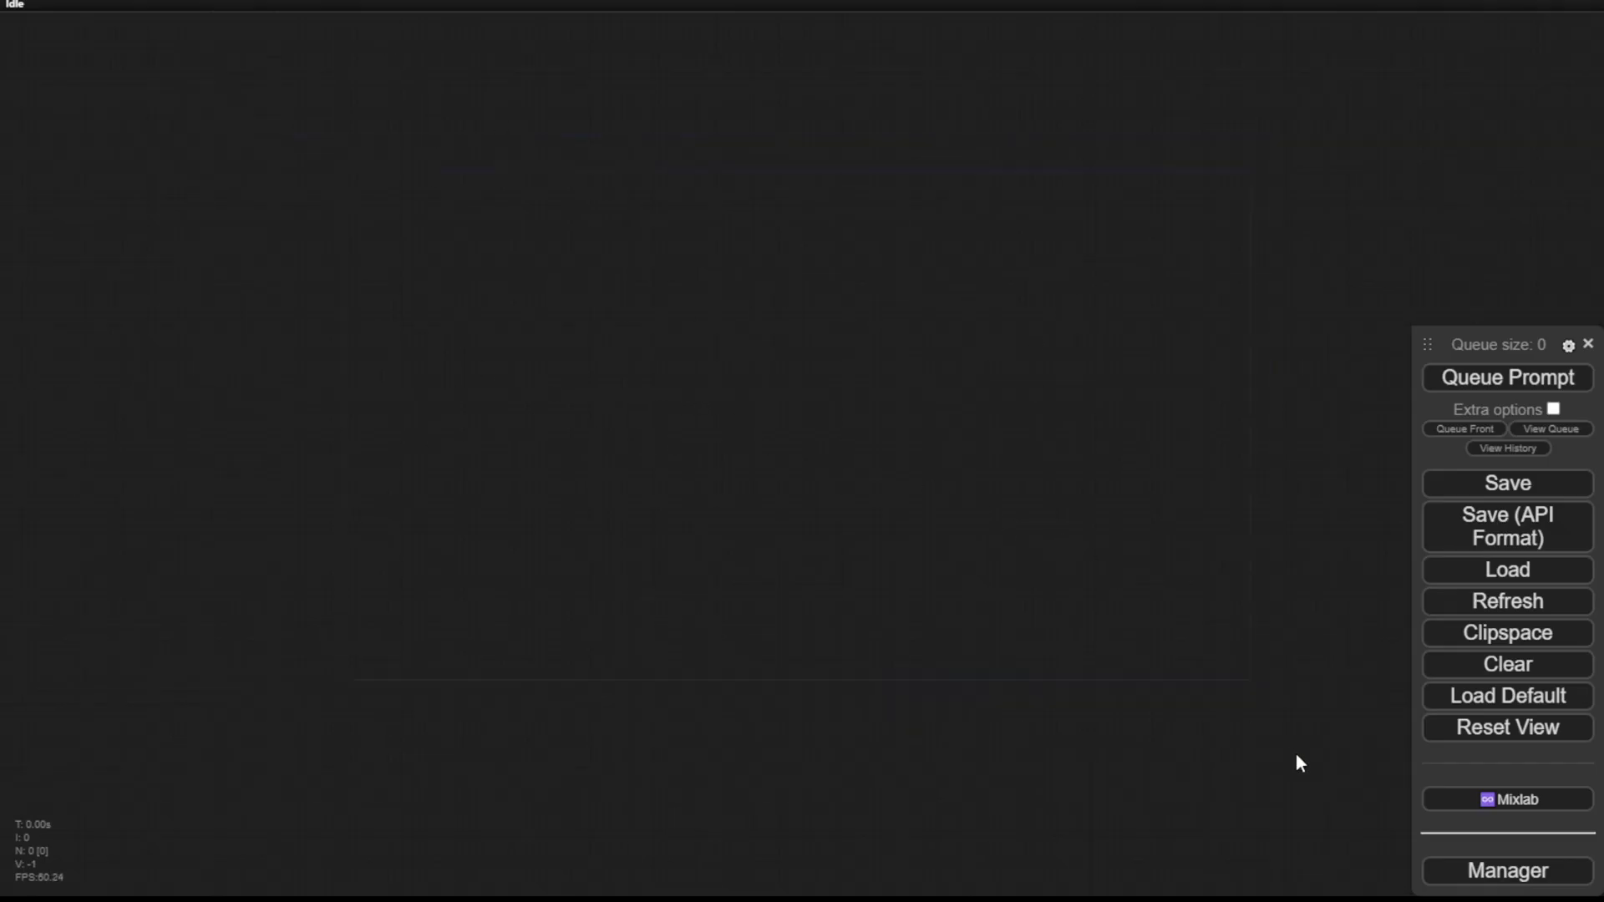
Open the custom nodes manager and search it for SAM2
{"action": "left_click", "coordinate": [1518, 875]}
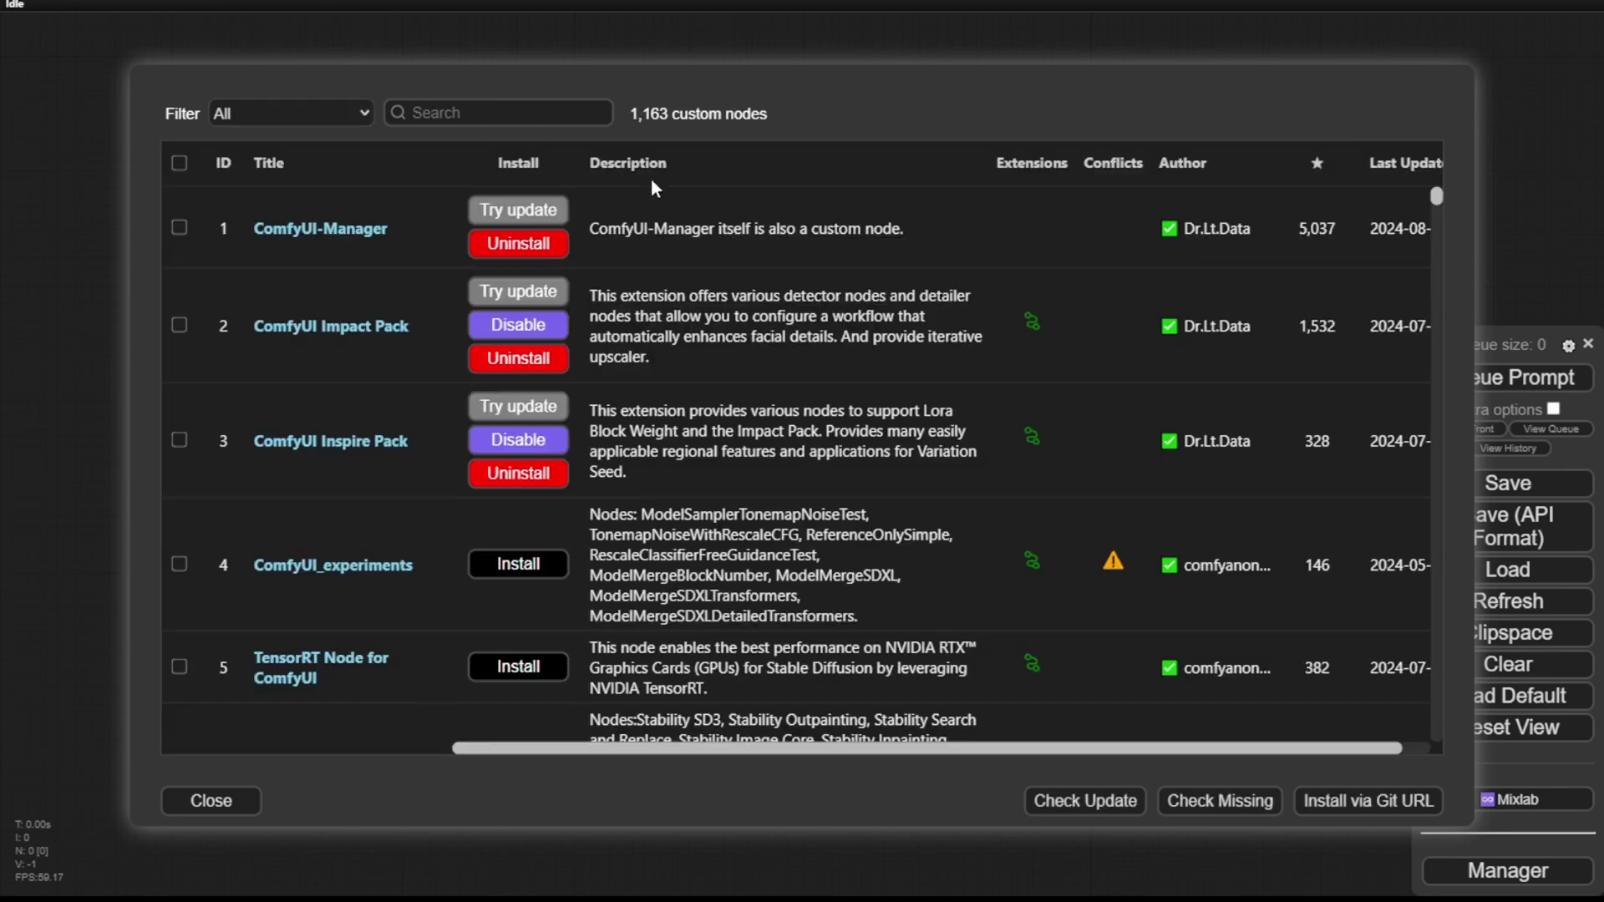
{"action": "left_click", "coordinate": [510, 108]}
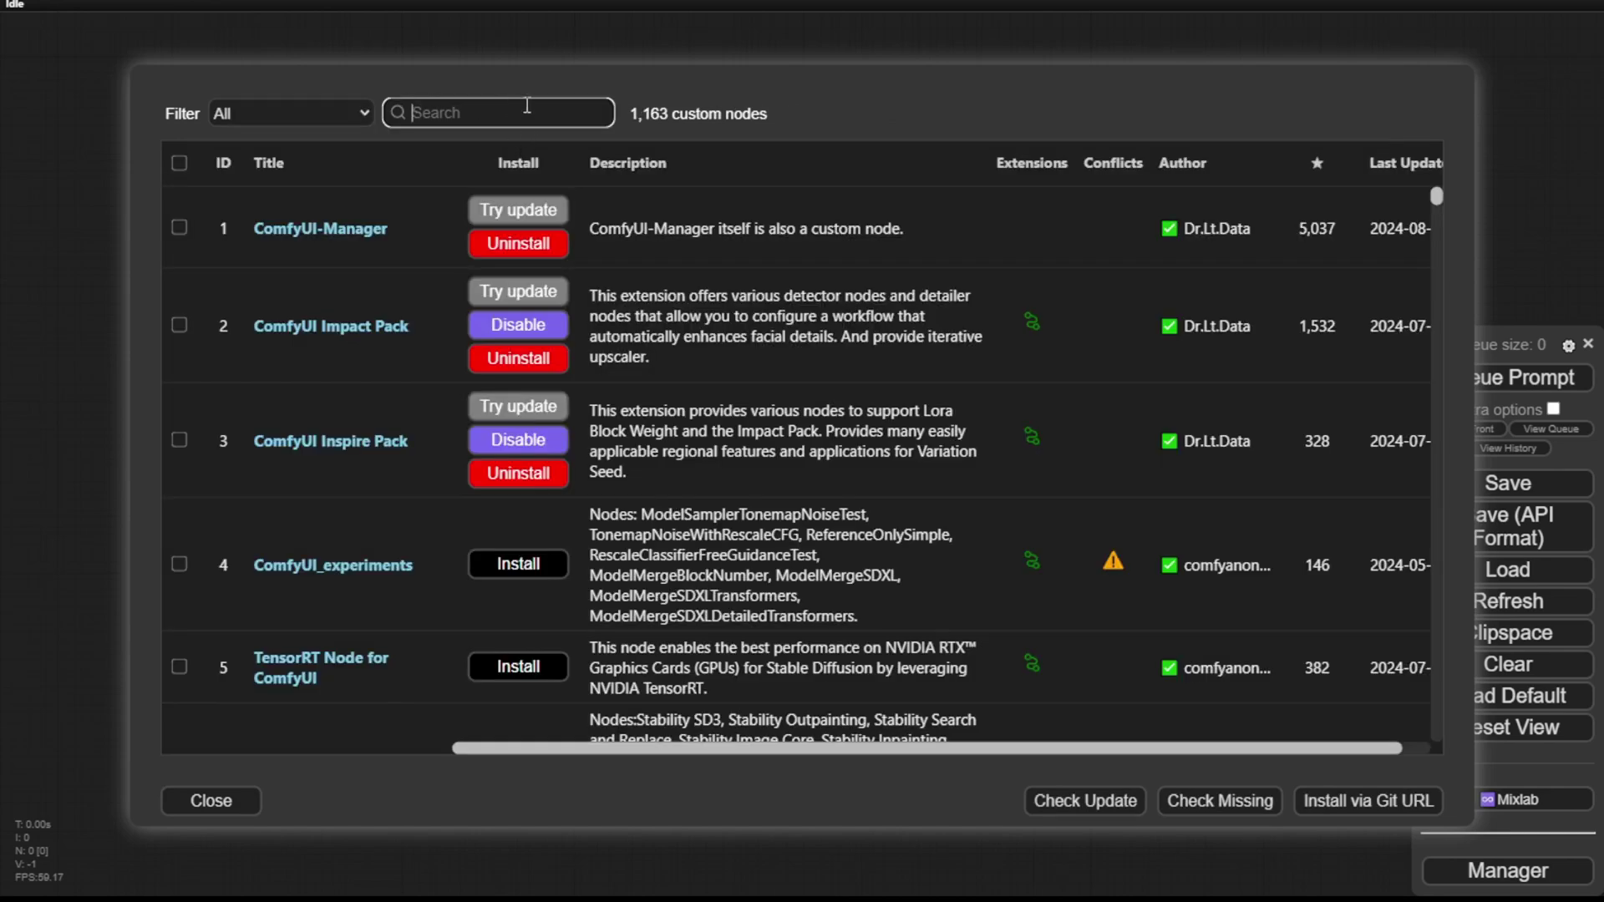
{"action": "type", "text": "Sa"}
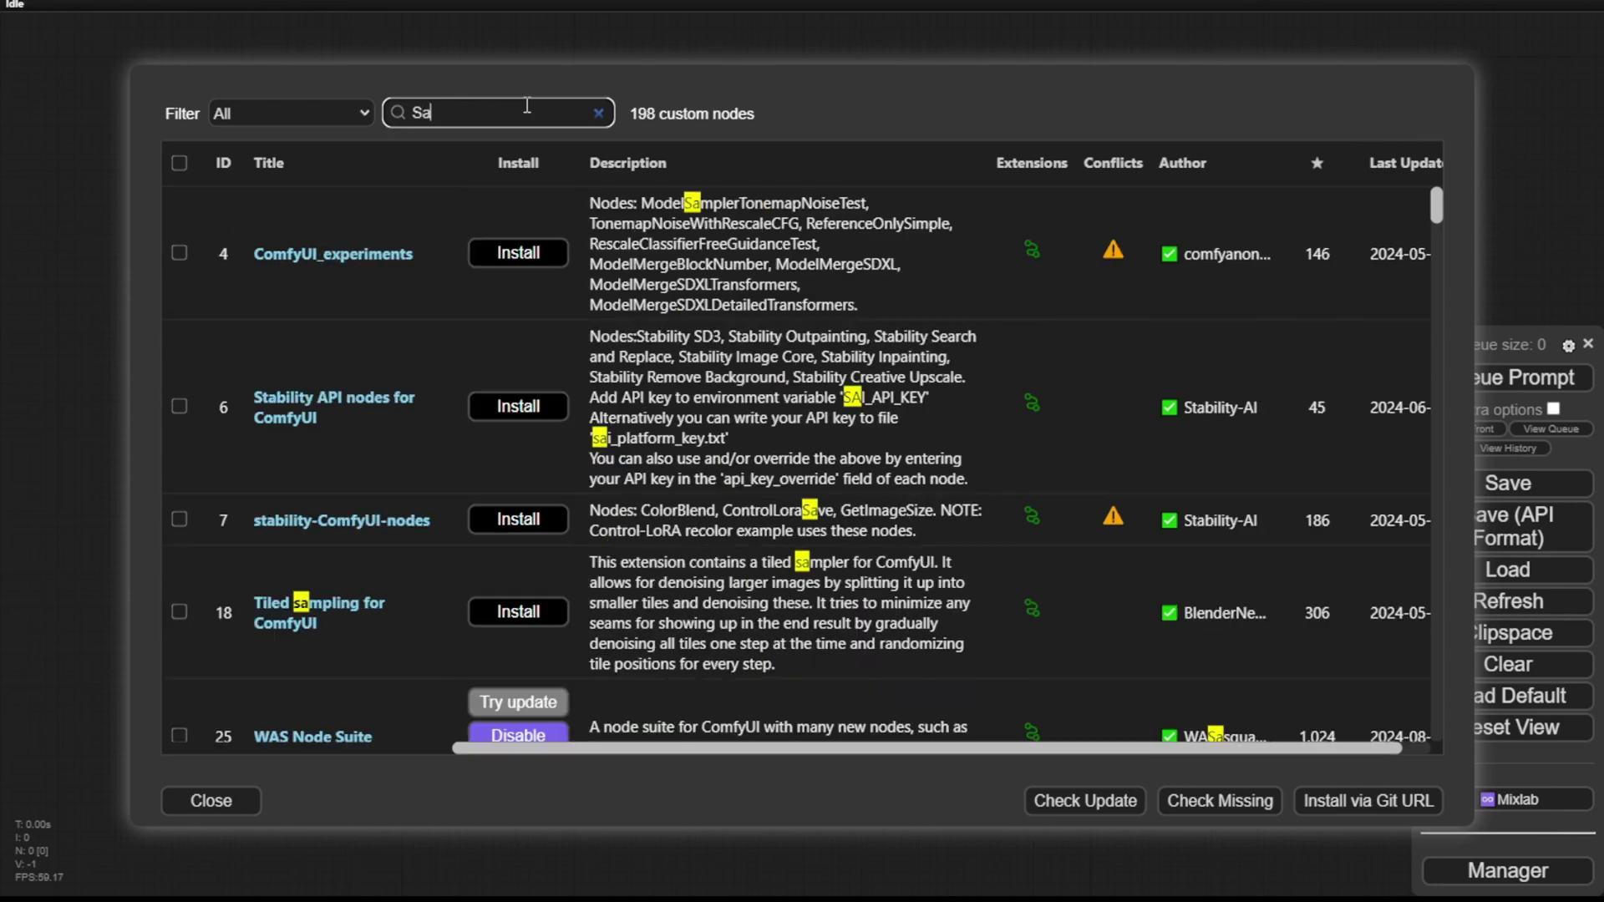
{"action": "key", "text": "BackSpace"}
{"action": "type", "text": "AM2"}
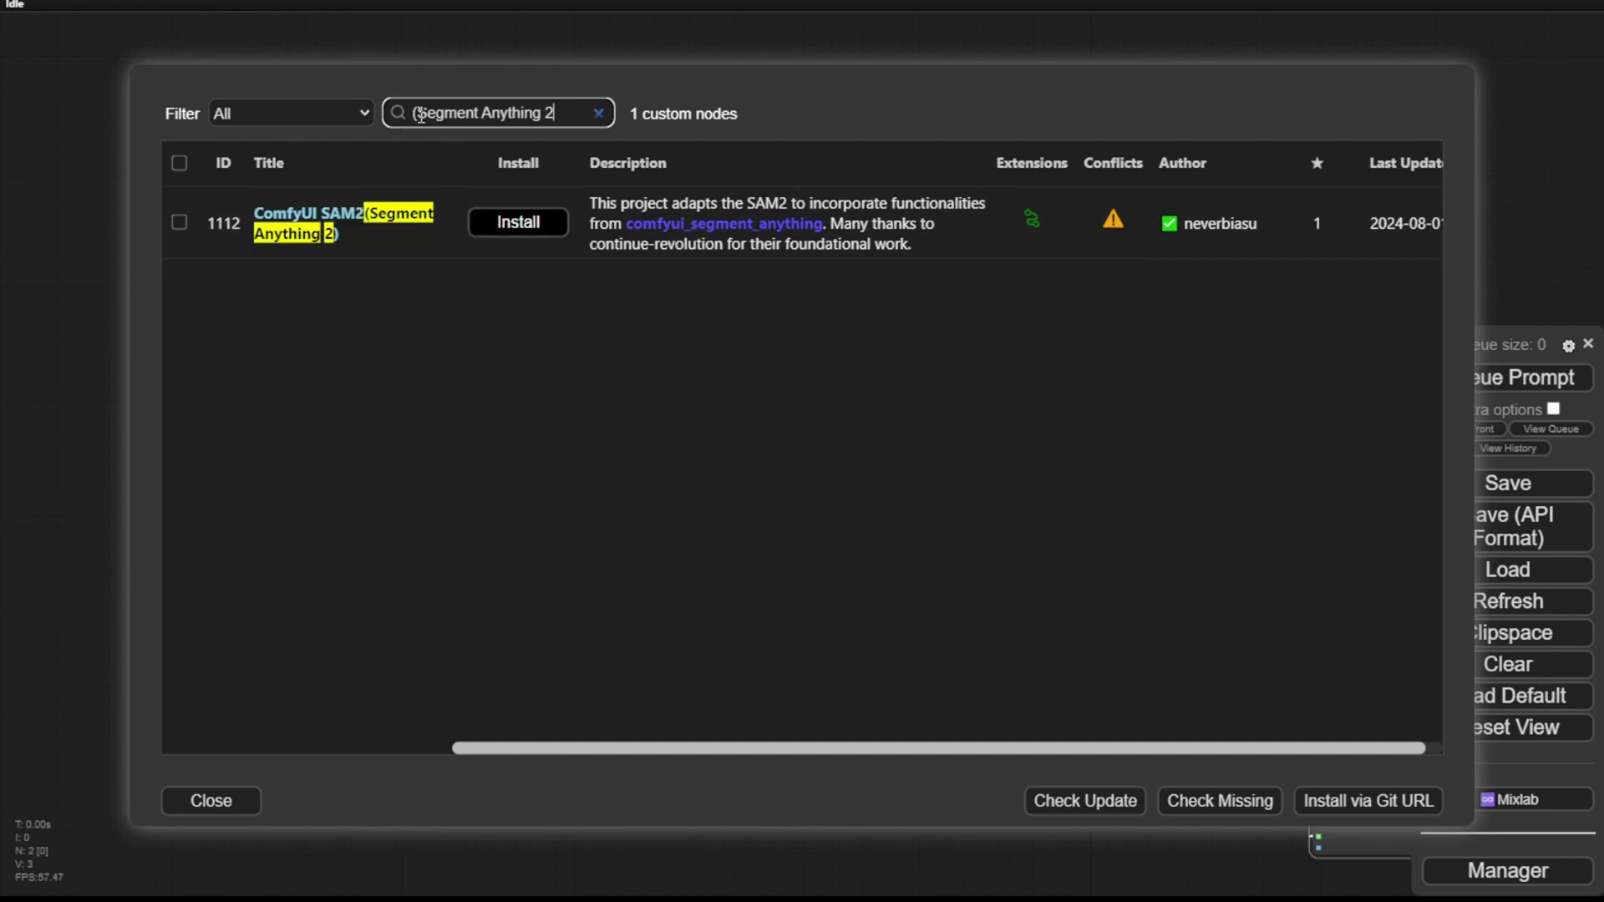
Search the custom node list for Segment Anything 2 and close the manager
{"action": "left_click", "coordinate": [420, 113]}
{"action": "key", "text": "BackSpace"}
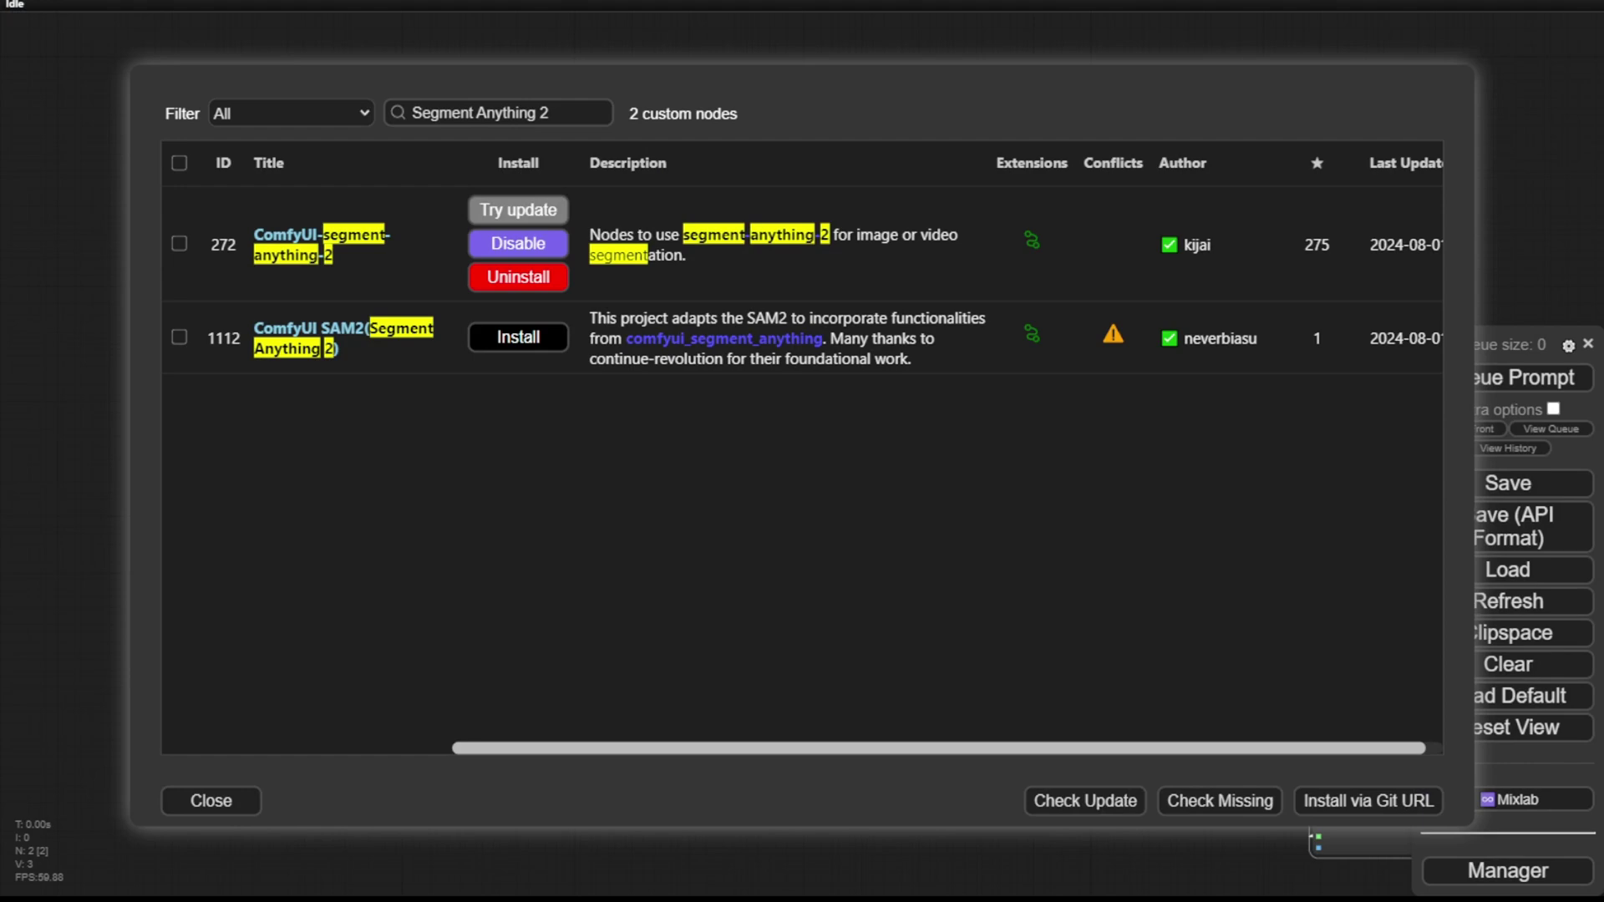
{"action": "left_click", "coordinate": [211, 800]}
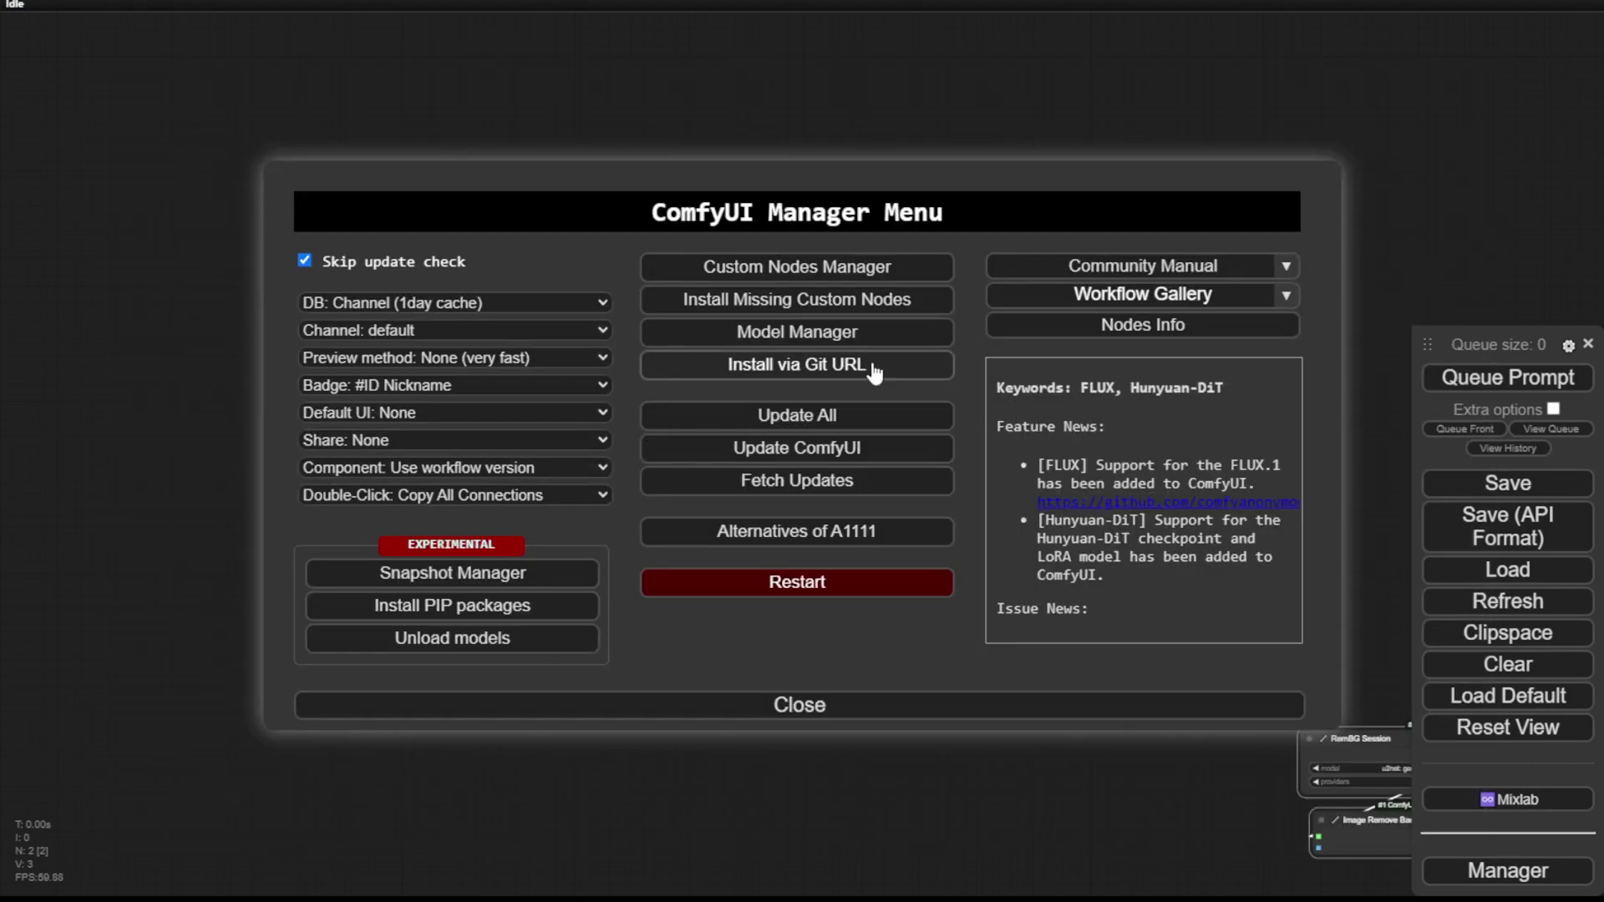
{"action": "left_click", "coordinate": [735, 704]}
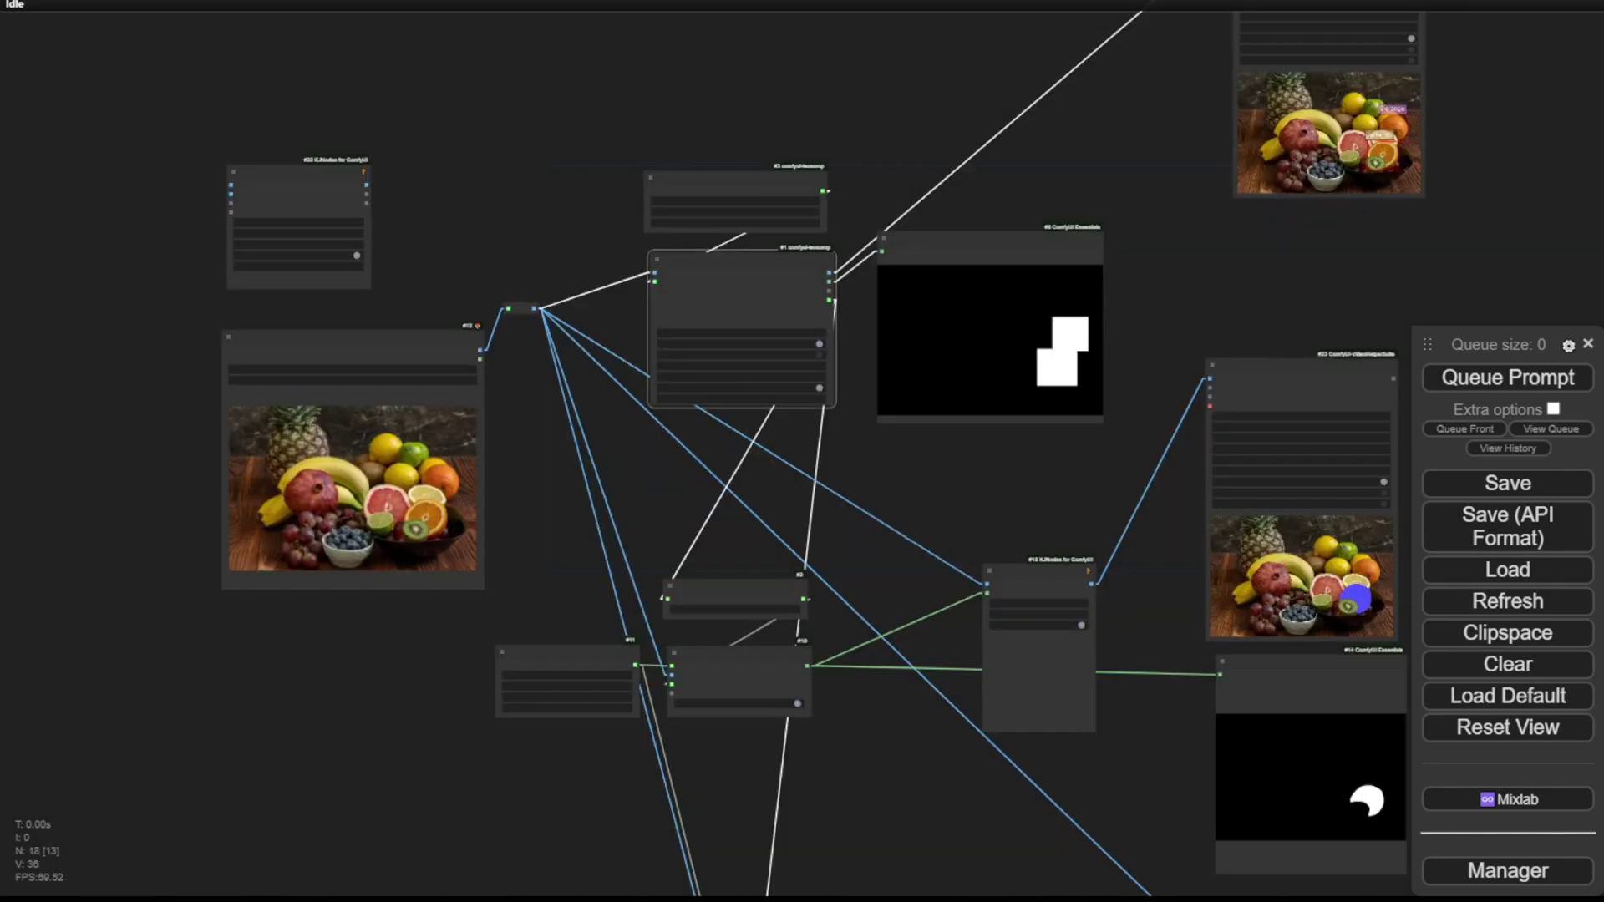
Look over the fruit image workflow's overall layout and the video example's person mask, ImageAndMaskPreview and Video Combine nodes
{"action": "scroll", "coordinate": [513, 174], "scroll_direction": "down", "scroll_amount": 5}
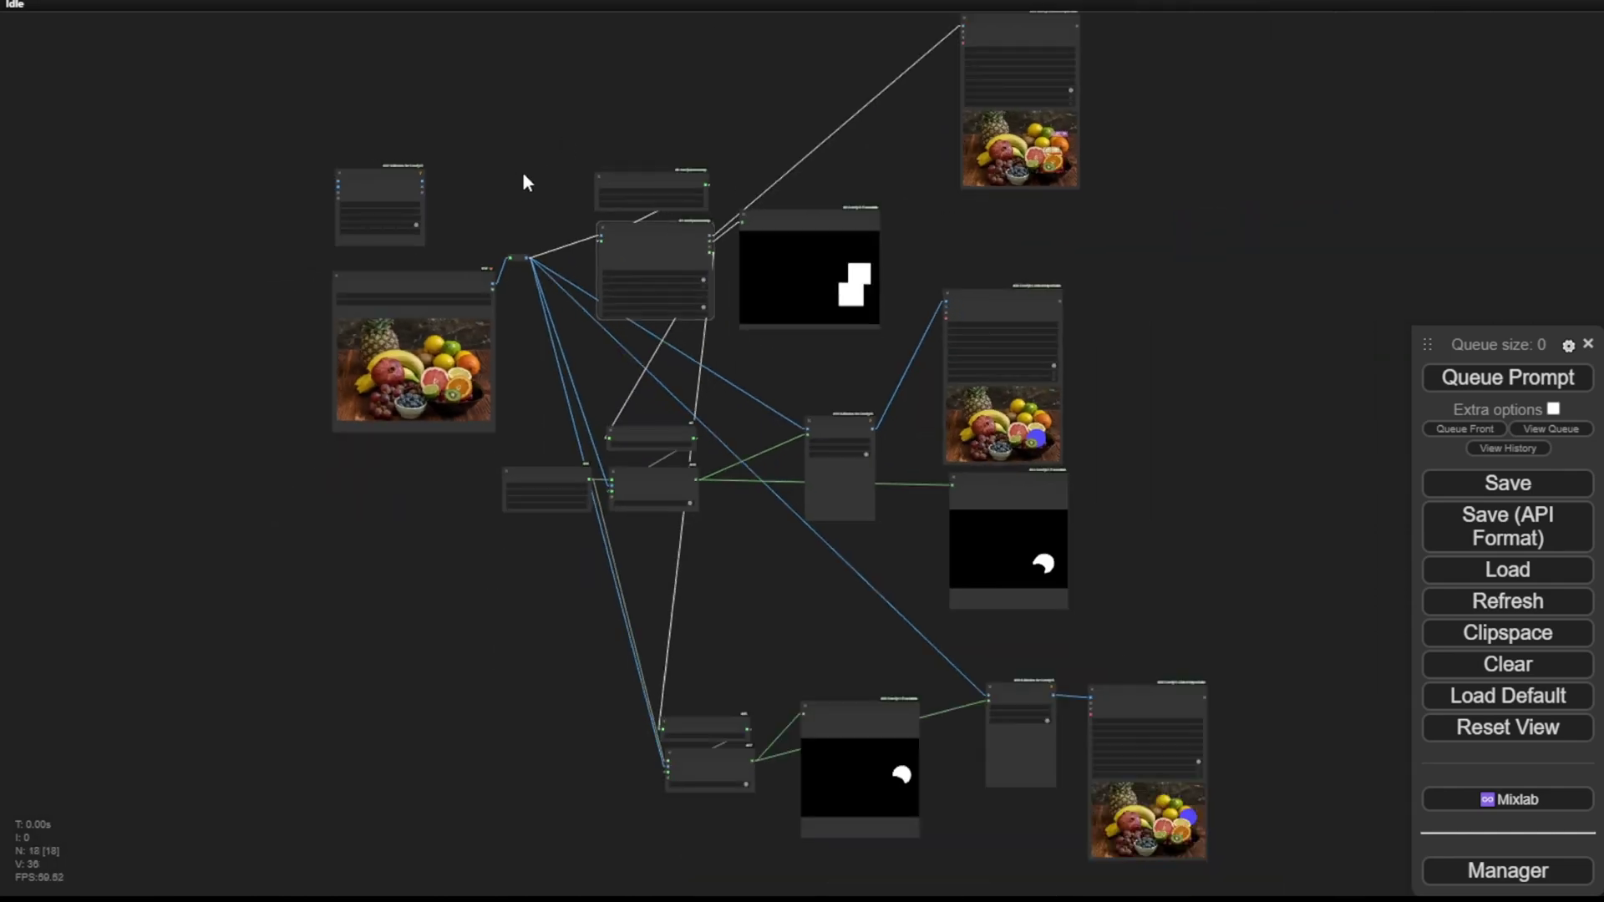
{"action": "left_click_drag", "start_coordinate": [523, 174], "coordinate": [543, 445]}
{"action": "scroll", "coordinate": [643, 423], "scroll_direction": "up", "scroll_amount": 10}
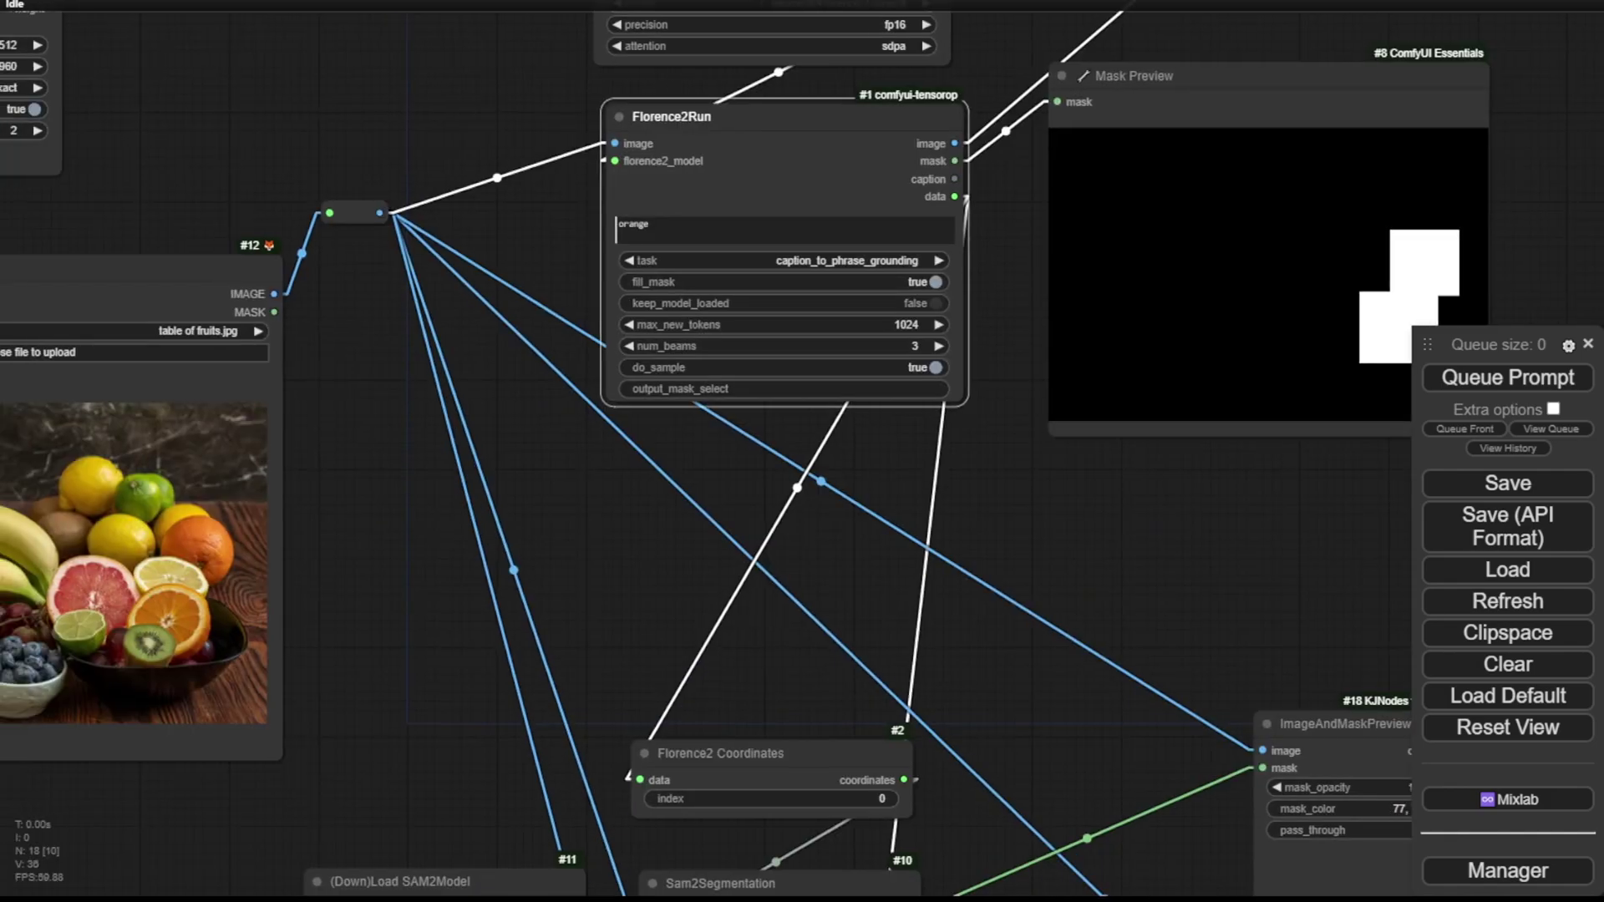
{"action": "left_click_drag", "start_coordinate": [735, 877], "coordinate": [735, 423]}
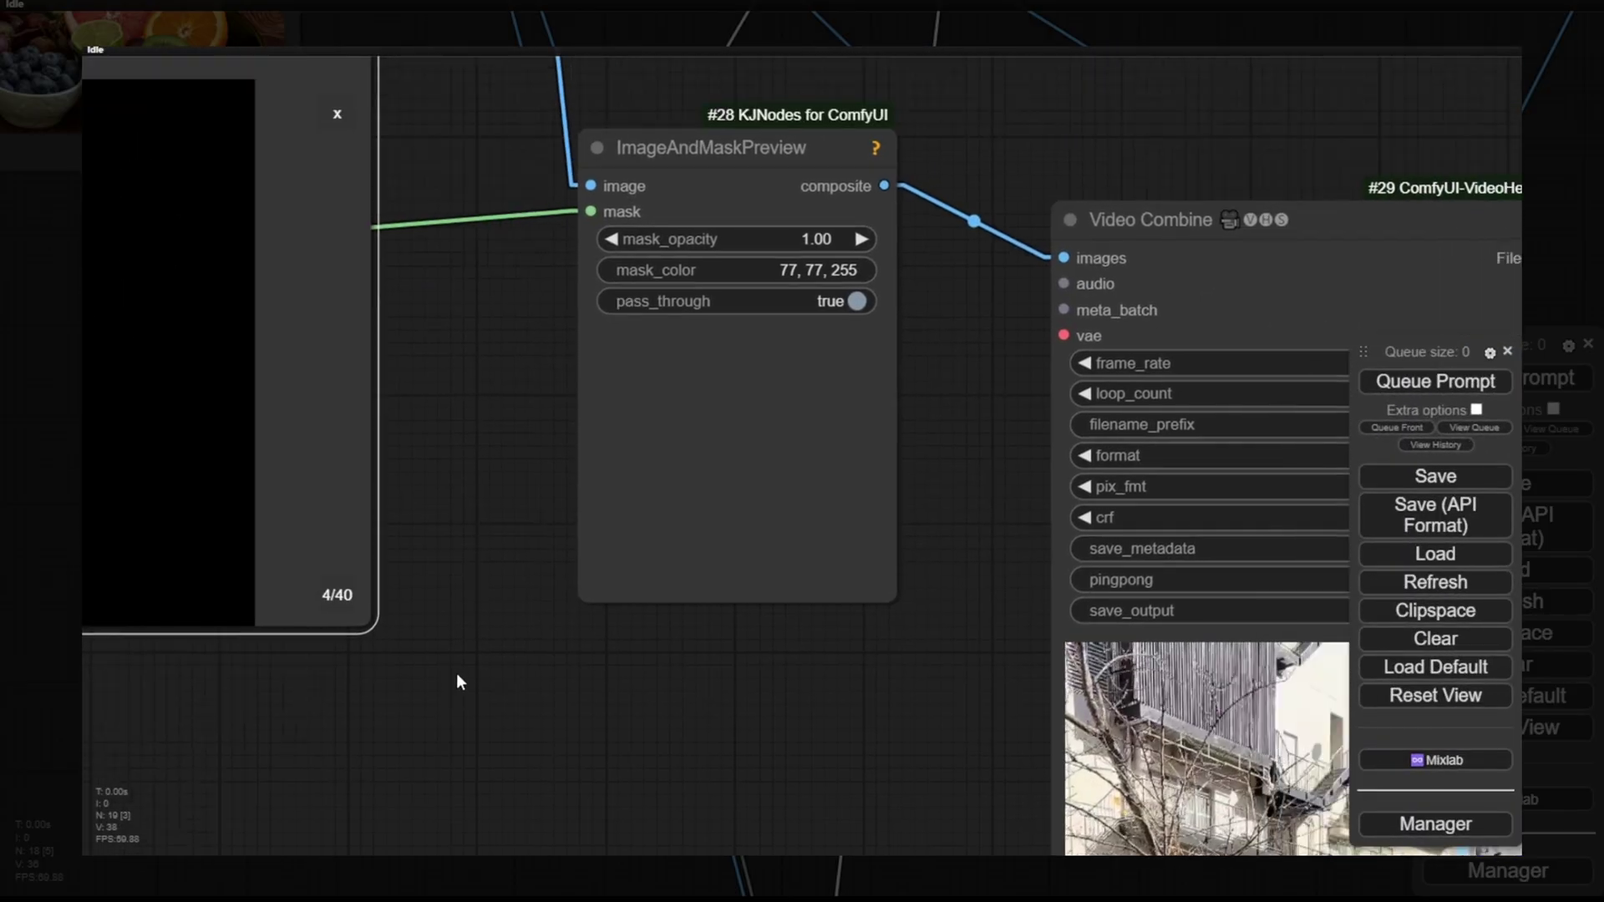
{"action": "left_click_drag", "start_coordinate": [457, 681], "coordinate": [402, 727]}
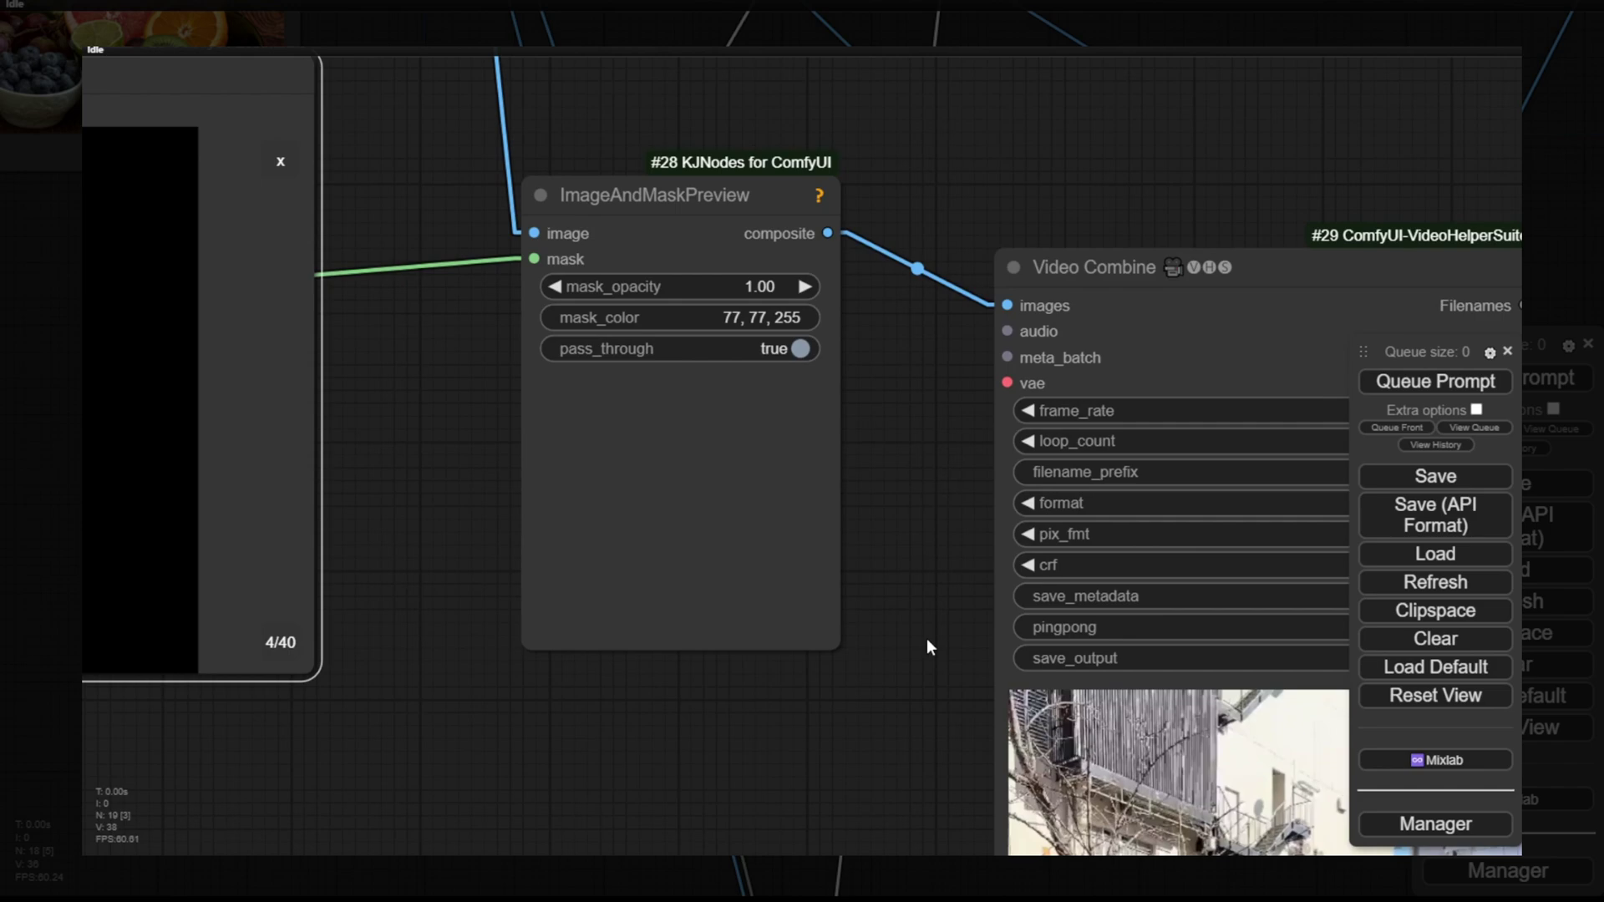
{"action": "left_click_drag", "start_coordinate": [925, 648], "coordinate": [382, 86]}
{"action": "scroll", "coordinate": [393, 193], "scroll_direction": "down", "scroll_amount": 3}
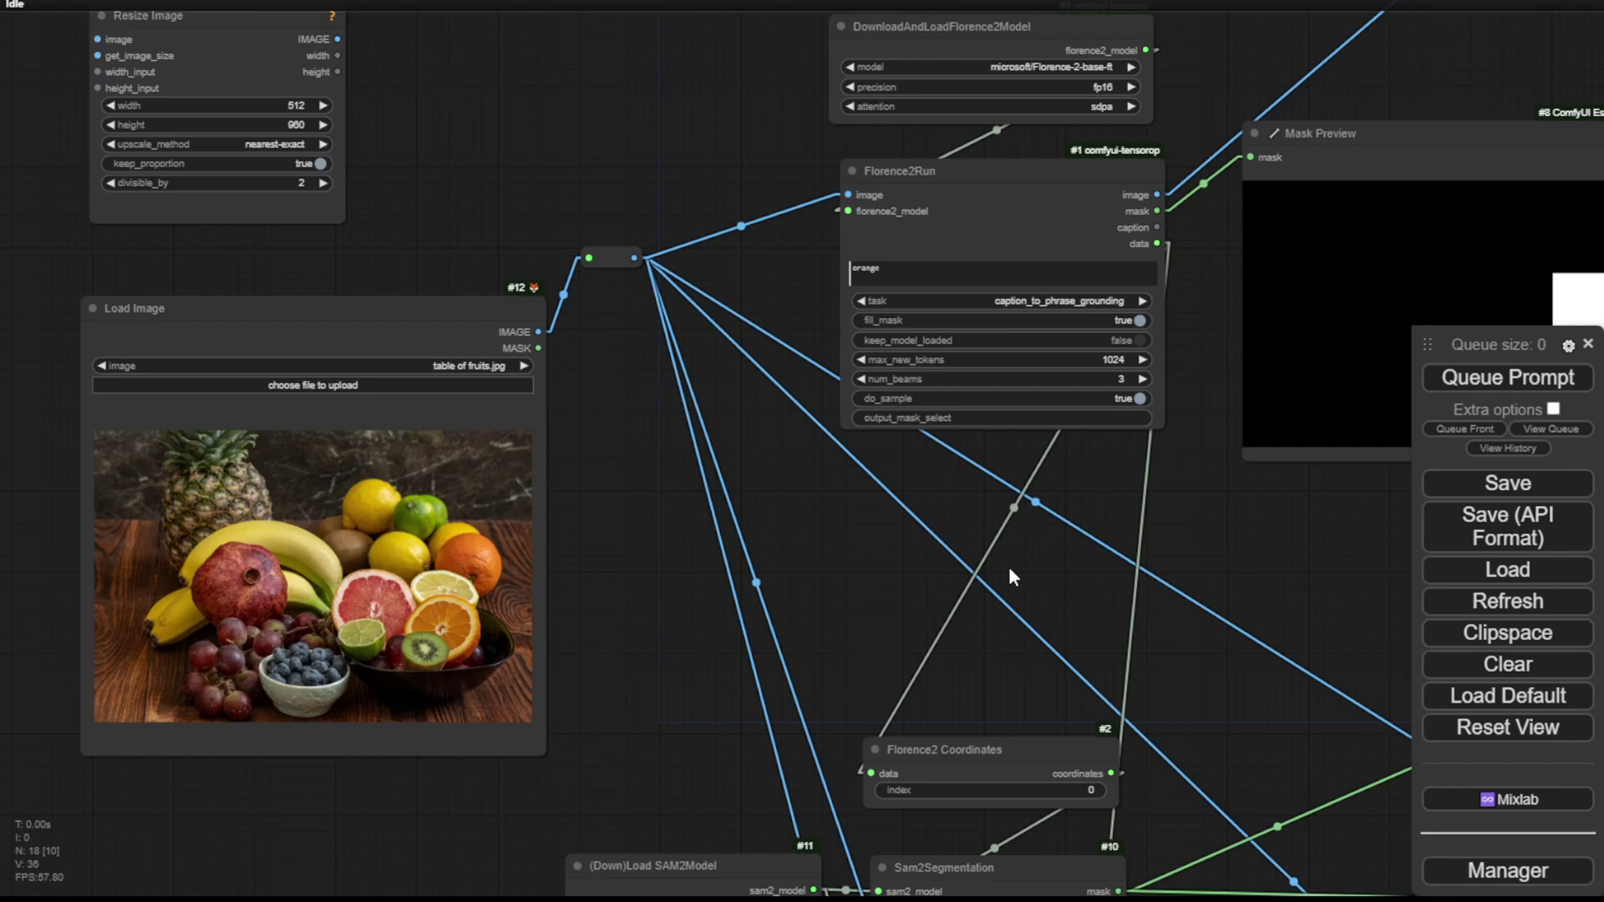
Examine the DownloadAndLoadFlorence2Model, Load Image and Florence2Run nodes, including the orange prompt and the caption_to_phrase_grounding task
{"action": "left_click_drag", "start_coordinate": [1208, 494], "coordinate": [1080, 618]}
{"action": "left_click", "coordinate": [765, 189]}
{"action": "scroll", "coordinate": [898, 226], "scroll_direction": "up", "scroll_amount": 3}
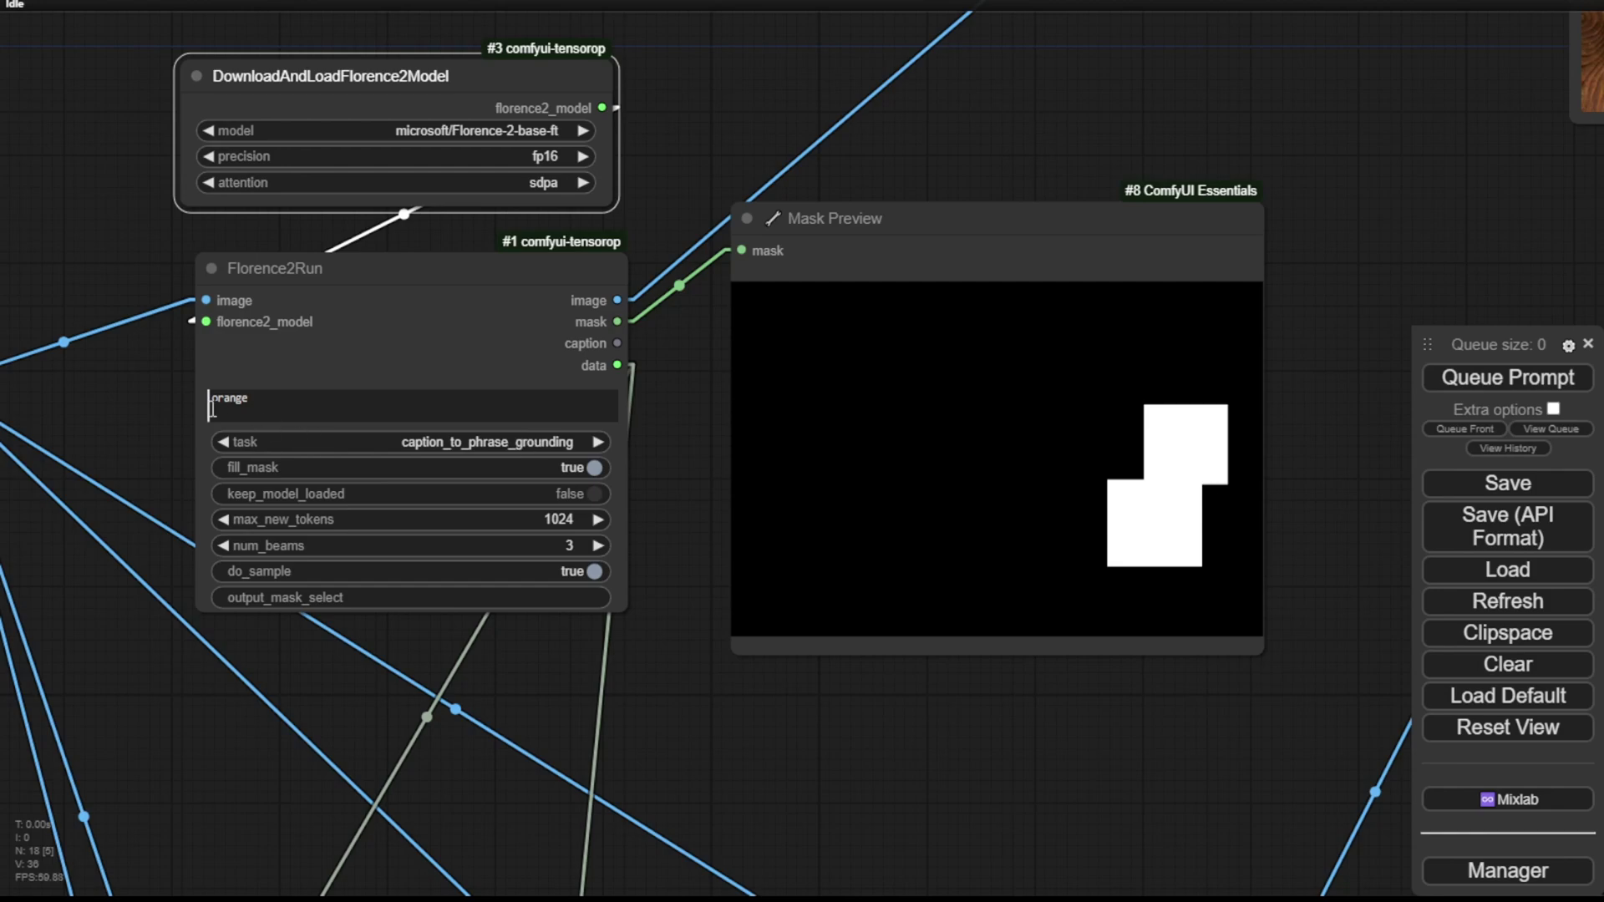
{"action": "scroll", "coordinate": [111, 396], "scroll_direction": "up", "scroll_amount": 3}
{"action": "left_click_drag", "start_coordinate": [292, 399], "coordinate": [728, 279]}
{"action": "scroll", "coordinate": [169, 428], "scroll_direction": "down", "scroll_amount": 3}
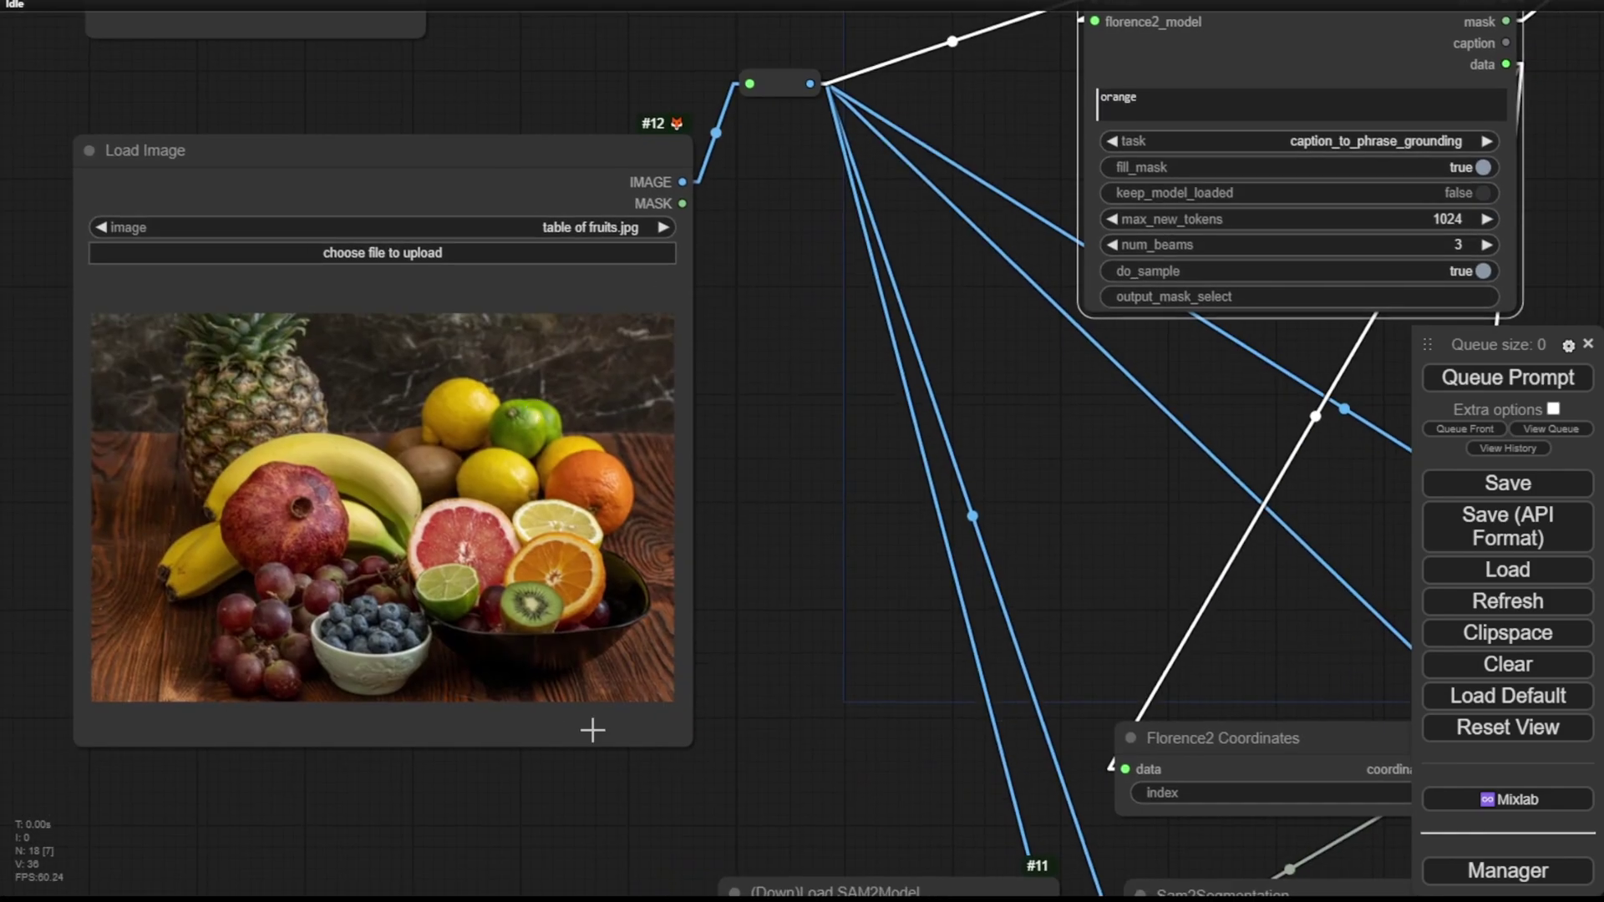
{"action": "scroll", "coordinate": [397, 303], "scroll_direction": "up", "scroll_amount": 3}
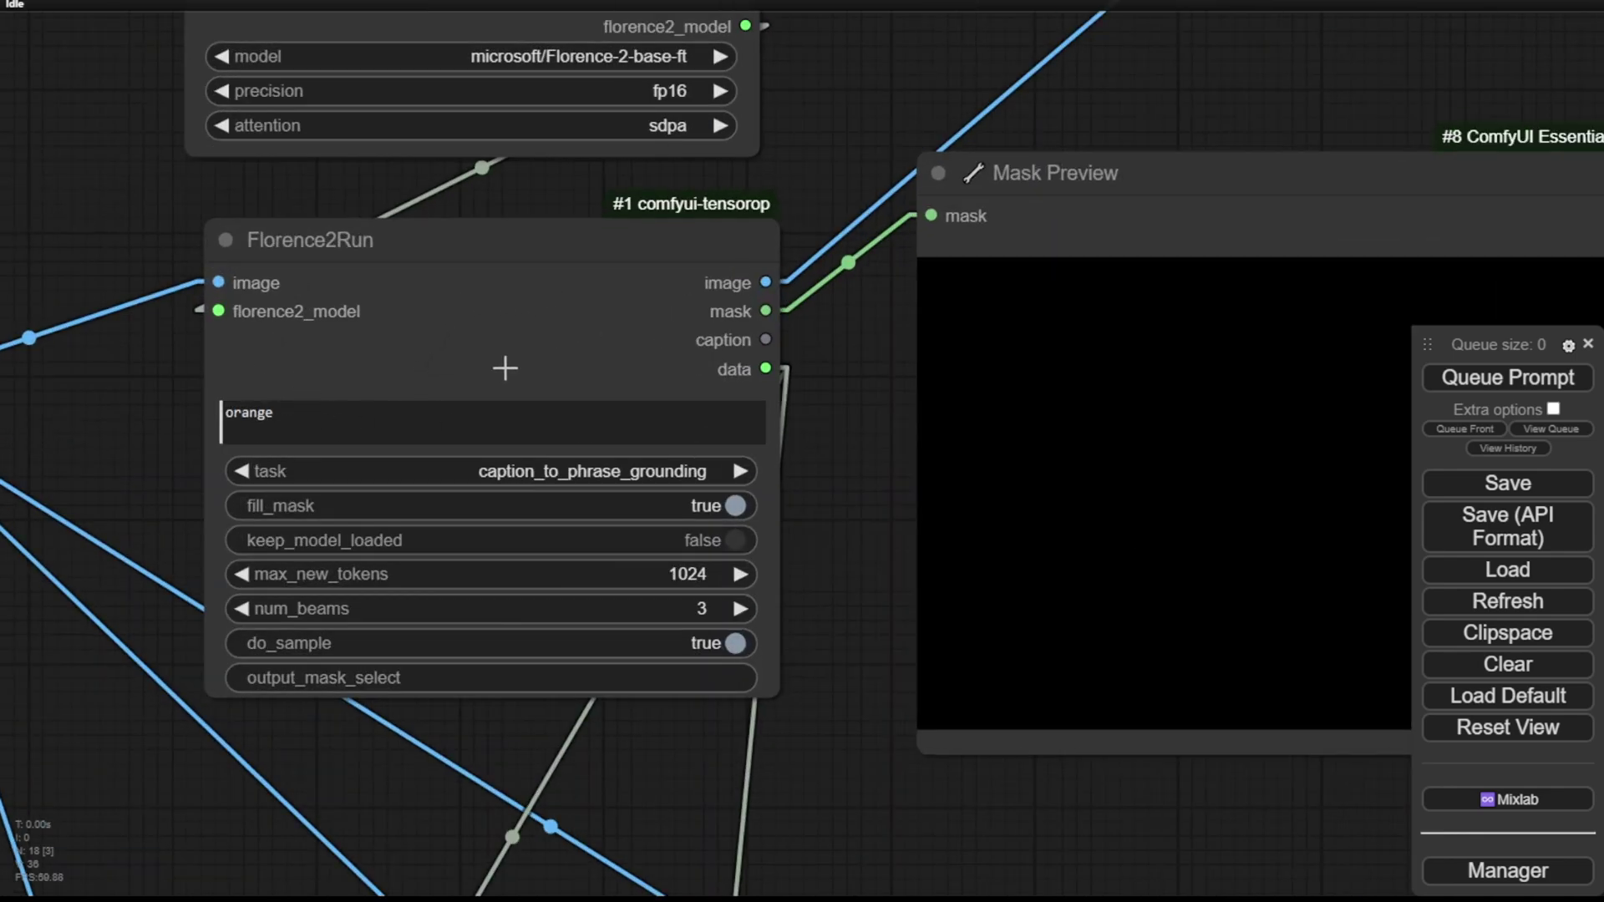
Inspect the Florence2Run mask preview and the labelled orange bounding boxes in the Video Combine output
{"action": "left_click_drag", "start_coordinate": [1202, 121], "coordinate": [769, 125]}
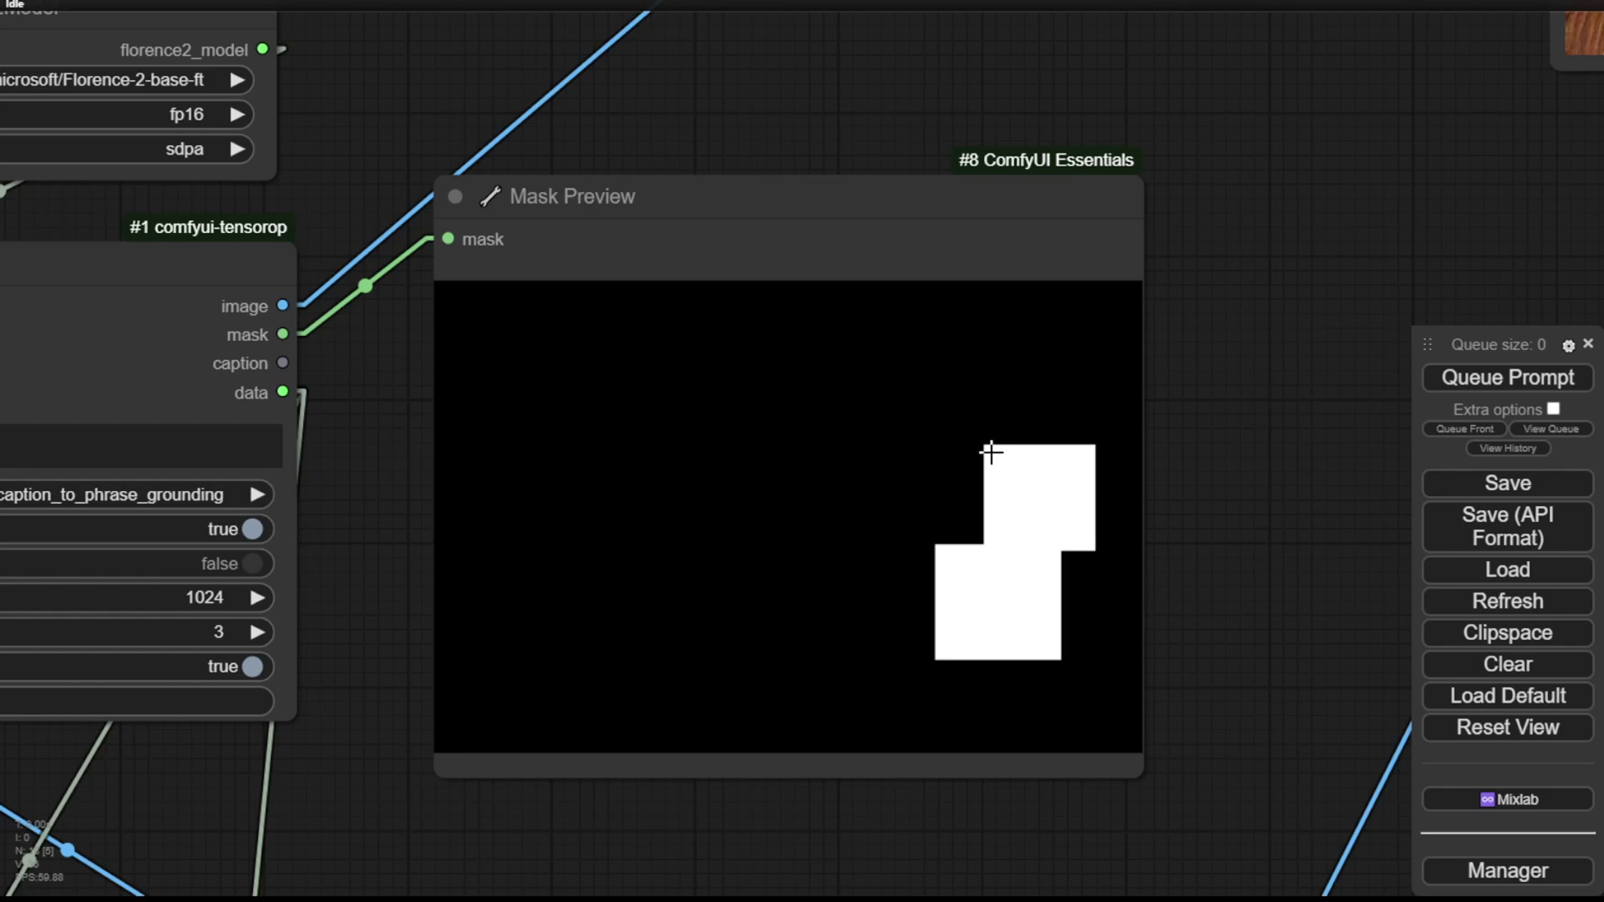
{"action": "scroll", "coordinate": [1339, 444], "scroll_direction": "down", "scroll_amount": 4}
{"action": "left_click_drag", "start_coordinate": [1351, 359], "coordinate": [573, 673]}
{"action": "left_click_drag", "start_coordinate": [904, 556], "coordinate": [876, 764]}
{"action": "left_click_drag", "start_coordinate": [1079, 552], "coordinate": [924, 782]}
{"action": "left_click_drag", "start_coordinate": [925, 783], "coordinate": [1096, 406]}
{"action": "scroll", "coordinate": [1095, 406], "scroll_direction": "up", "scroll_amount": 4}
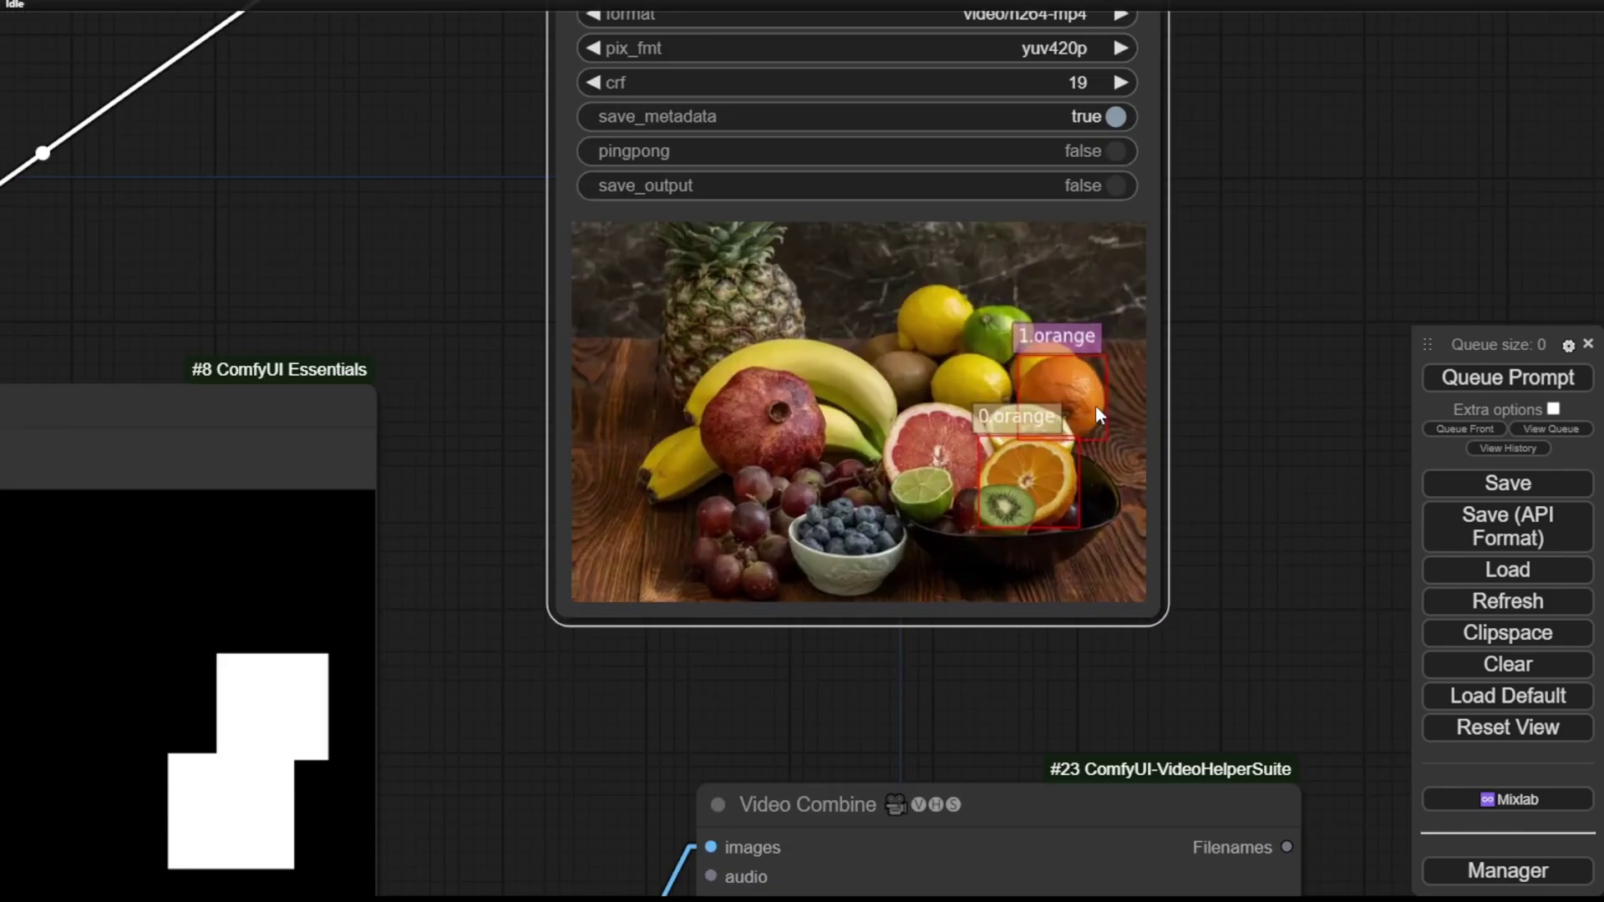
{"action": "scroll", "coordinate": [1095, 406], "scroll_direction": "up", "scroll_amount": 5}
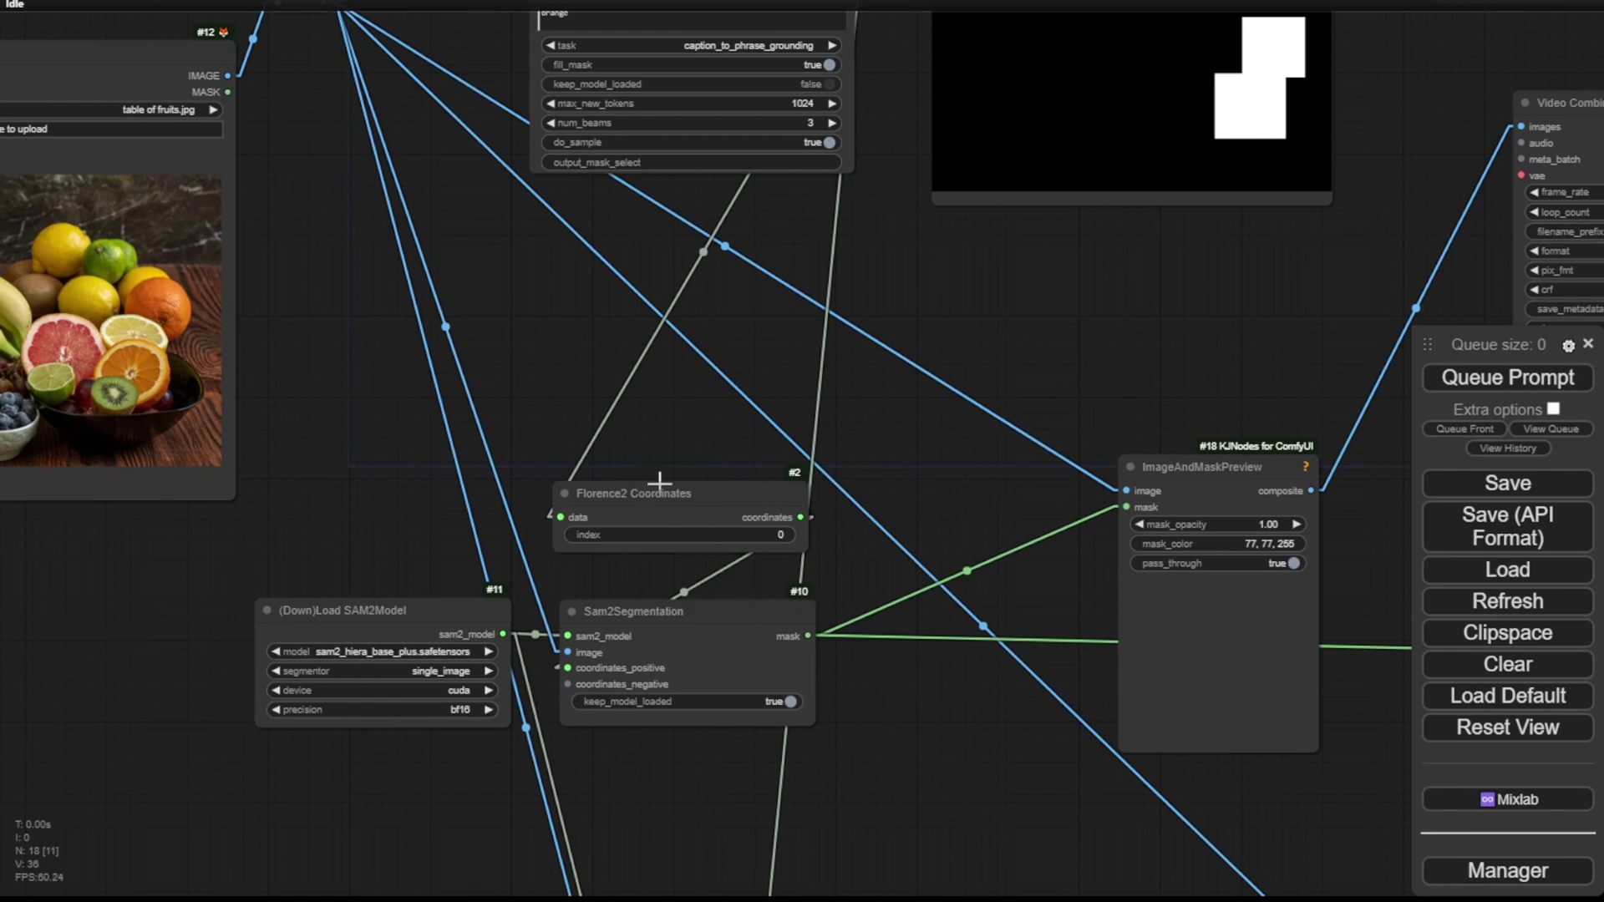
Examine how the Florence2 Coordinates node connects Florence2Run's data to the Sam2Segmentation node's positive coordinates
{"action": "left_click_drag", "start_coordinate": [853, 573], "coordinate": [923, 582]}
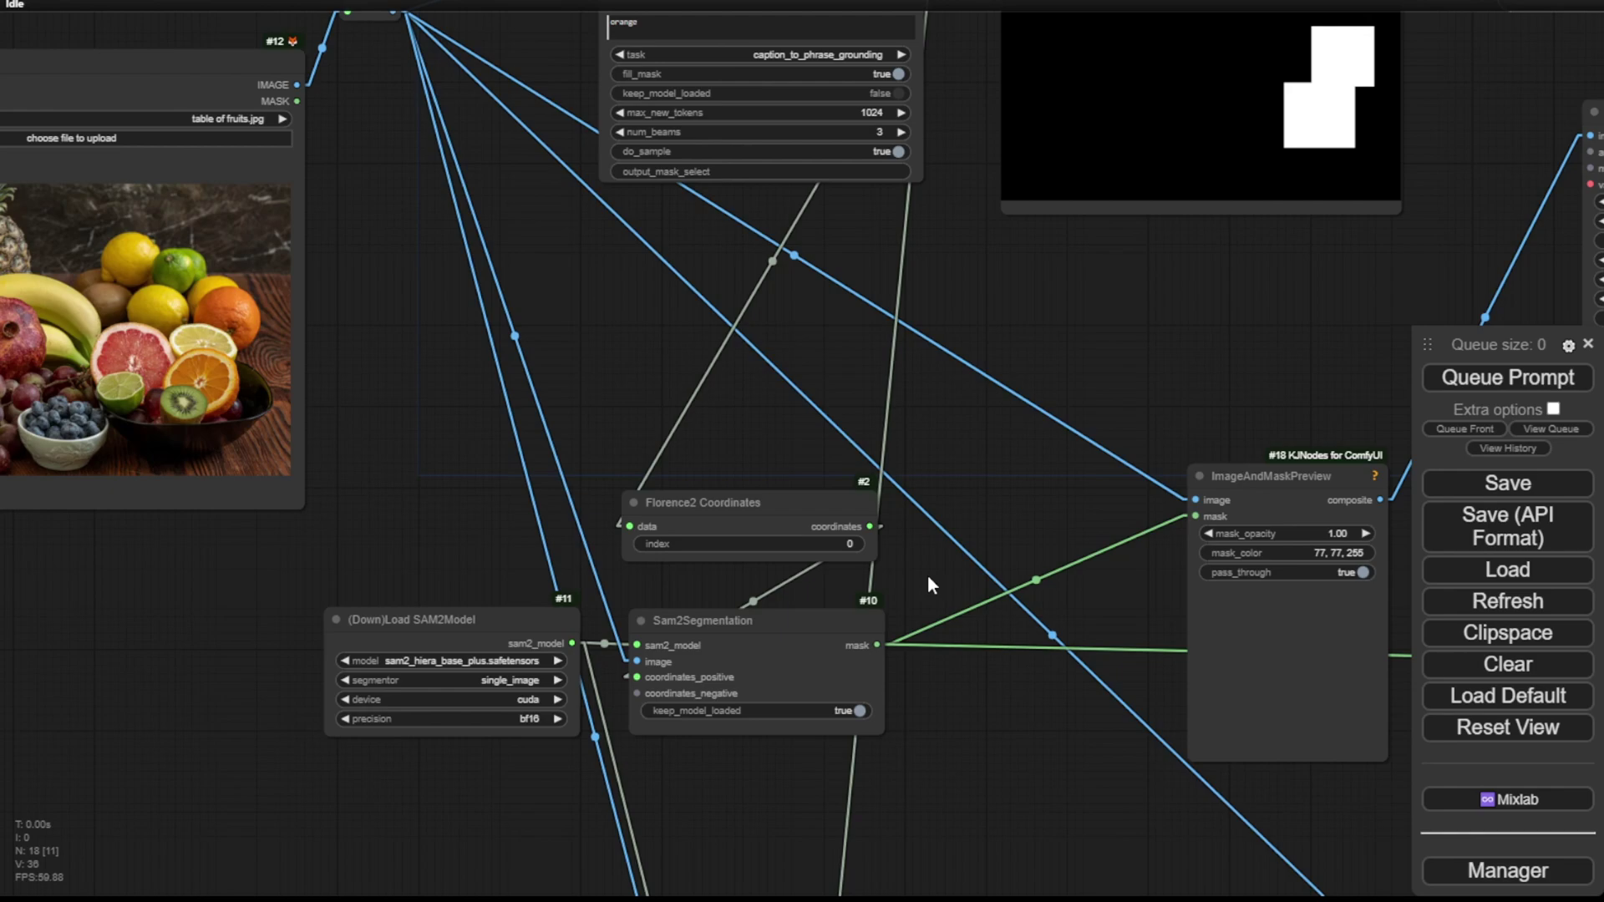
{"action": "scroll", "coordinate": [960, 347], "scroll_direction": "down", "scroll_amount": 4}
{"action": "scroll", "coordinate": [953, 543], "scroll_direction": "up", "scroll_amount": 7}
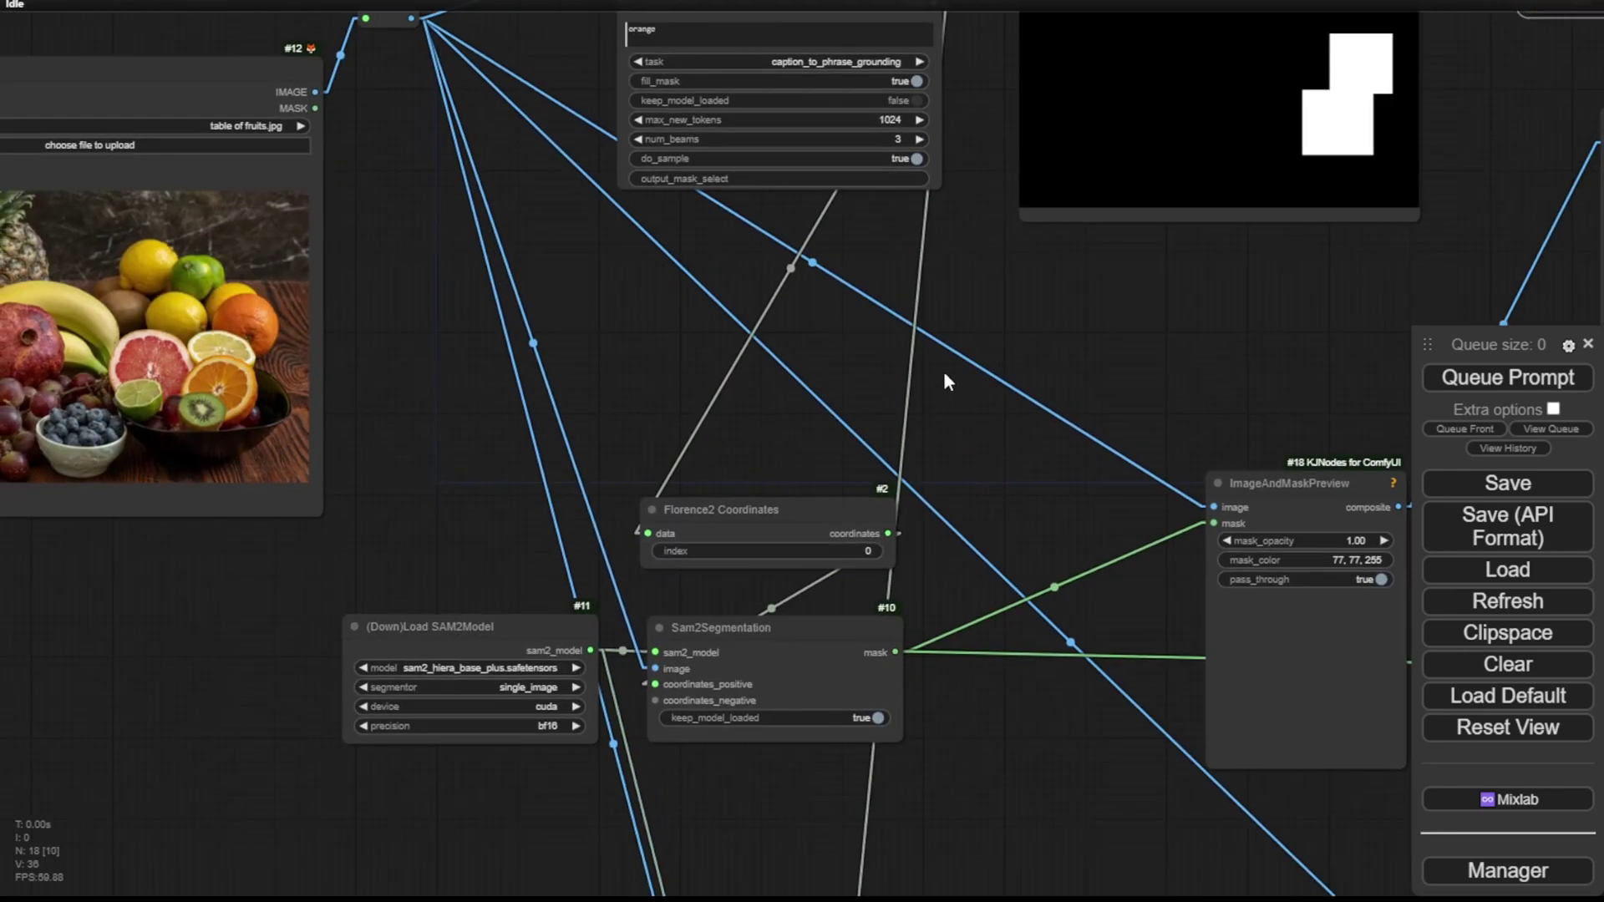
{"action": "left_click_drag", "start_coordinate": [819, 473], "coordinate": [789, 395]}
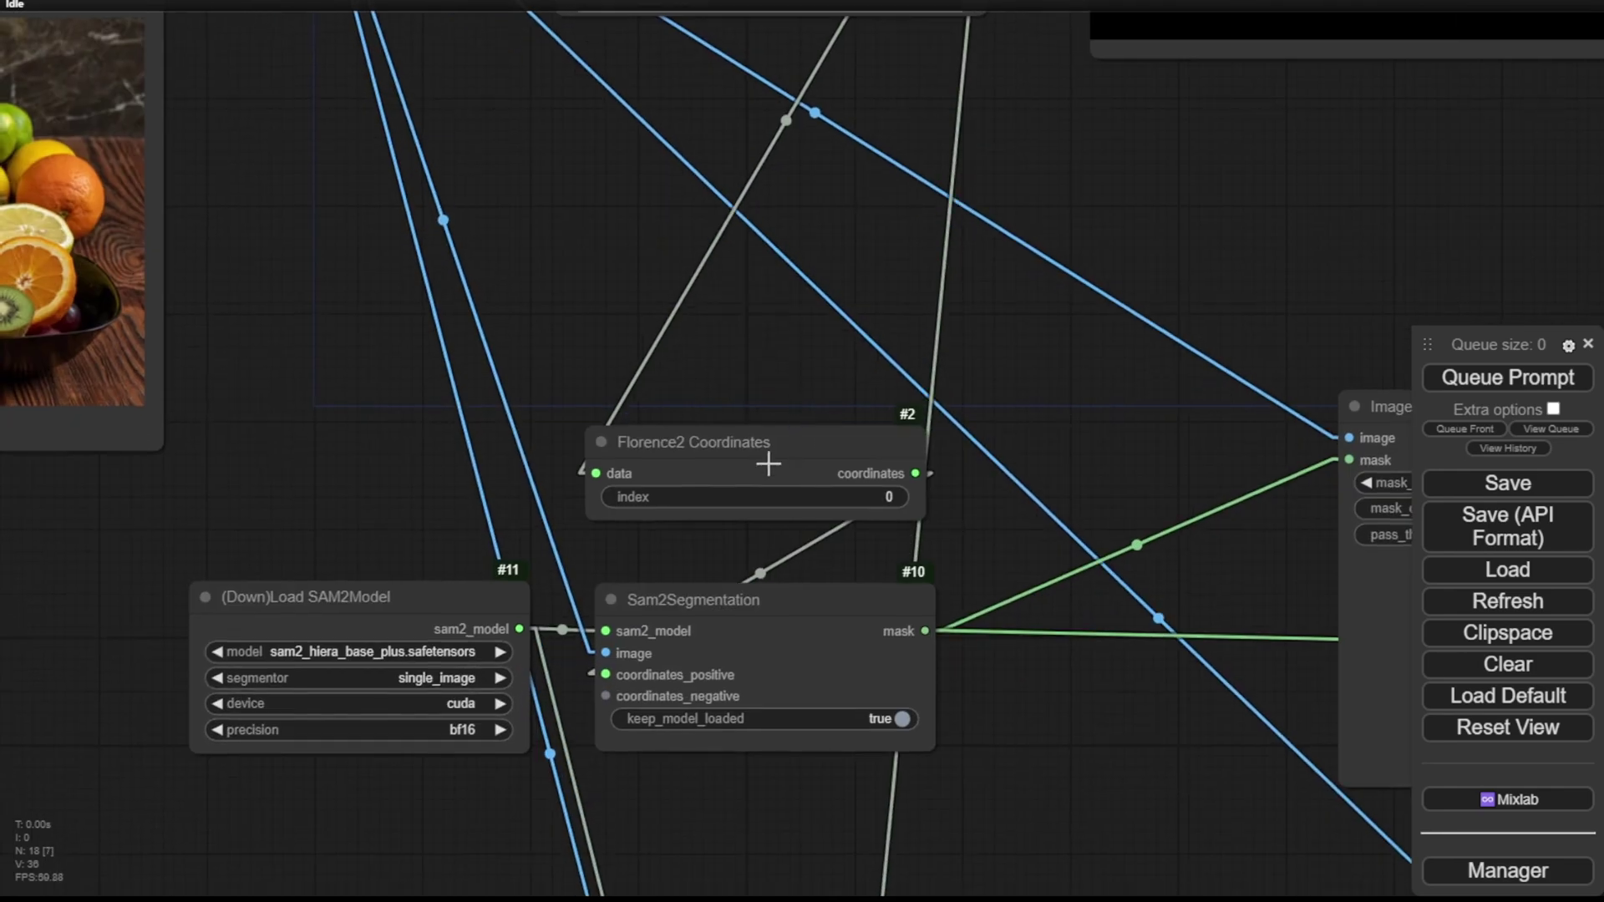
{"action": "scroll", "coordinate": [756, 461], "scroll_direction": "up", "scroll_amount": 3}
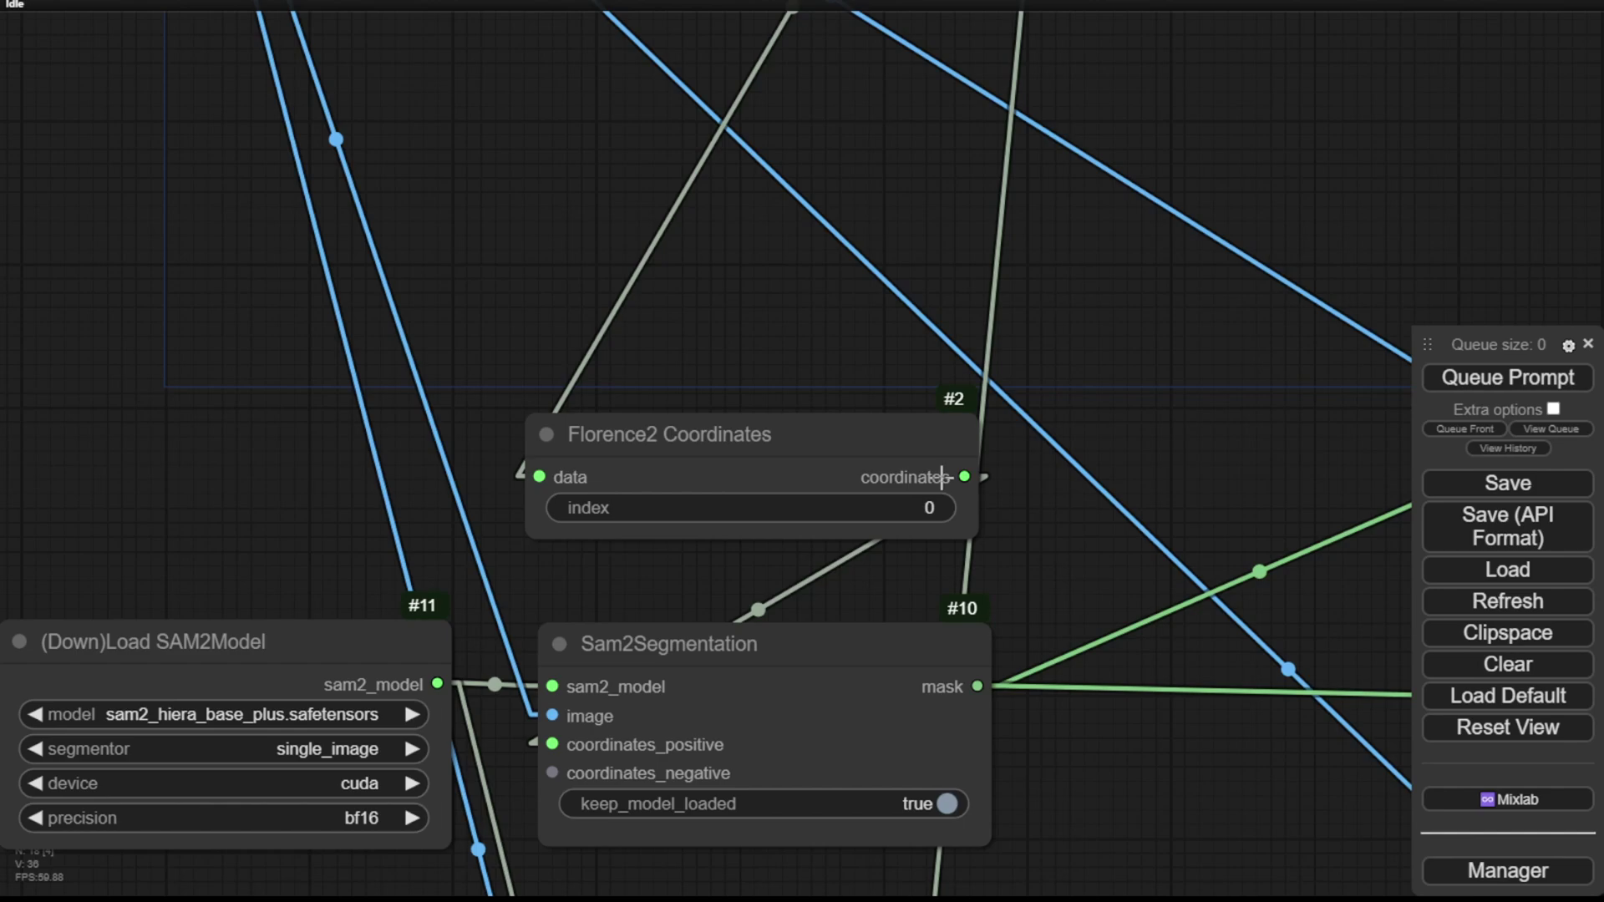
{"action": "left_click_drag", "start_coordinate": [1031, 549], "coordinate": [1088, 347]}
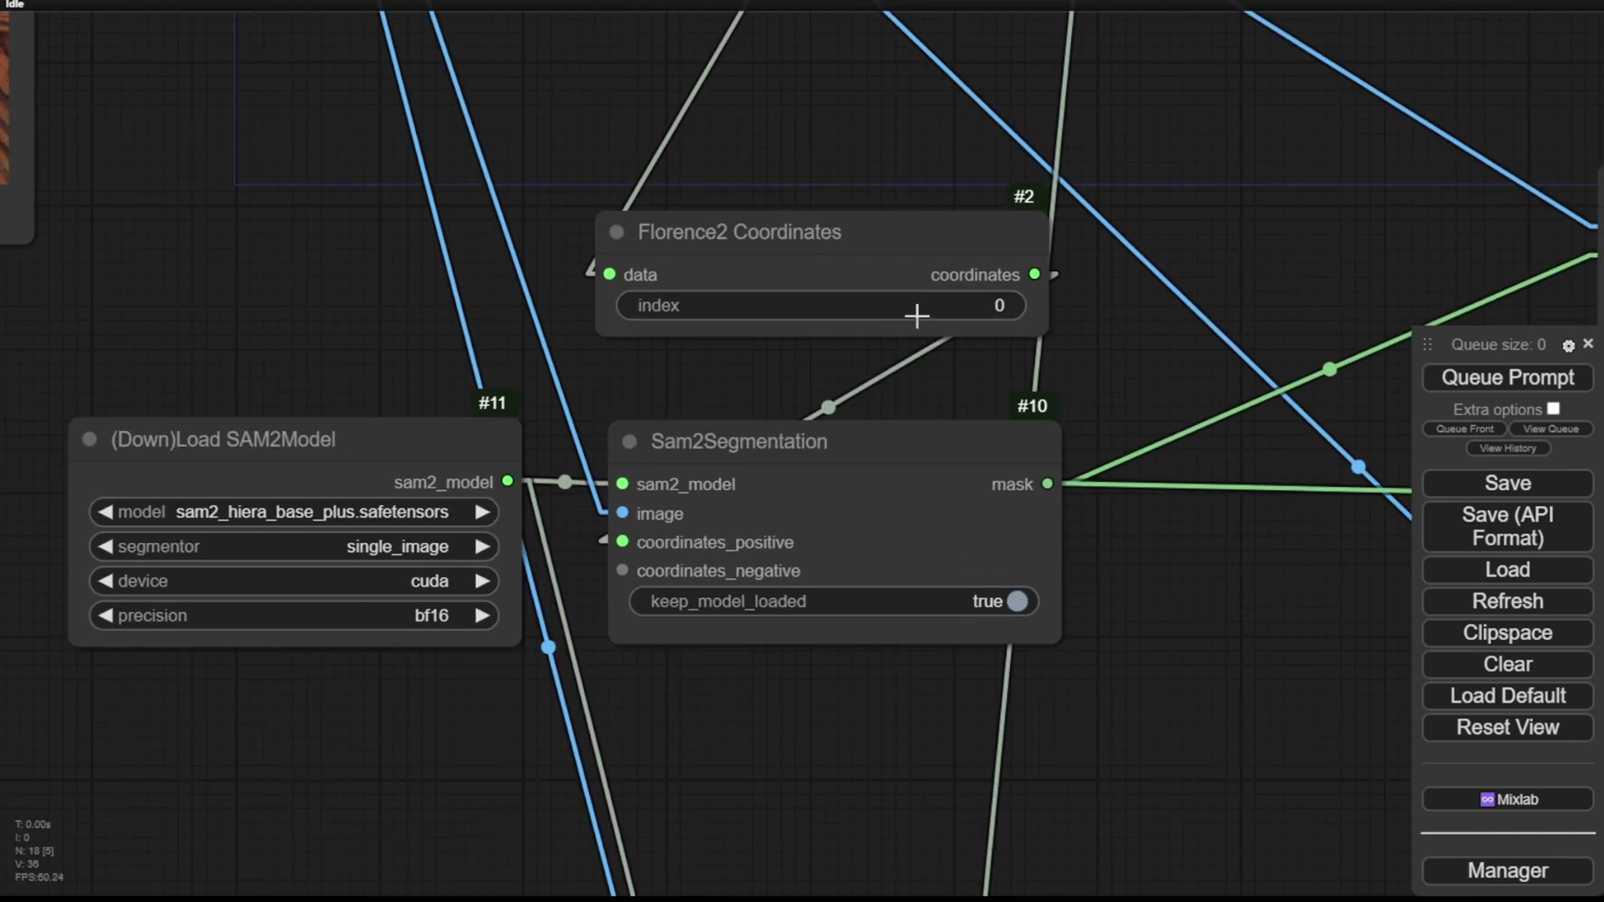
View the segmentor options of the Load SAM2Model node, keeping single_image selected
{"action": "scroll", "coordinate": [560, 532], "scroll_direction": "up", "scroll_amount": 5}
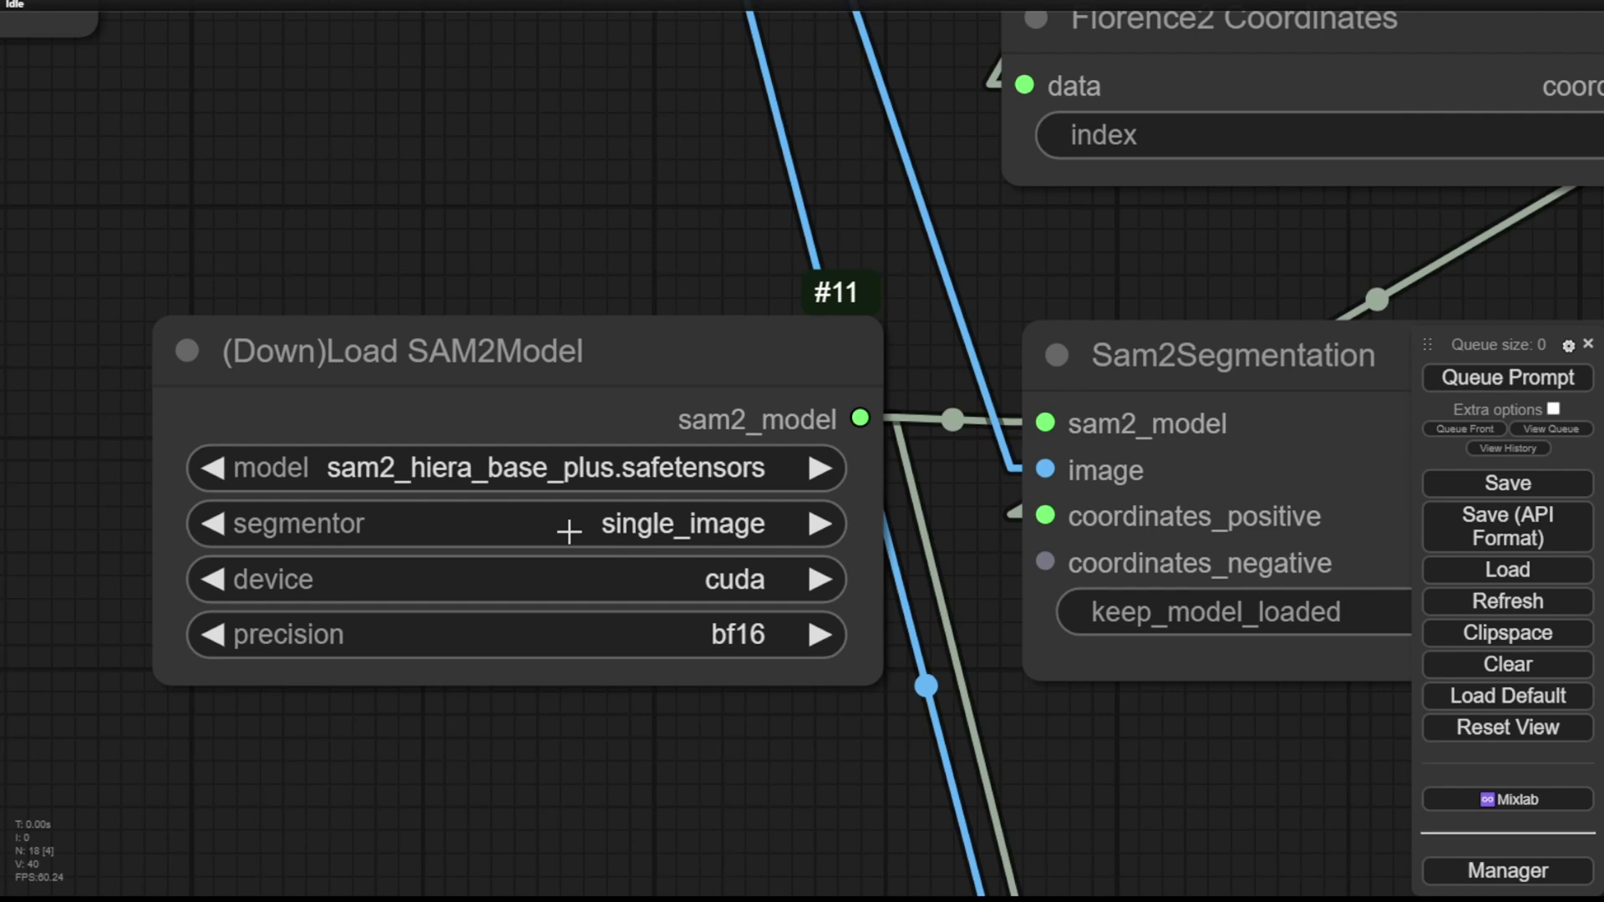
{"action": "left_click", "coordinate": [569, 531]}
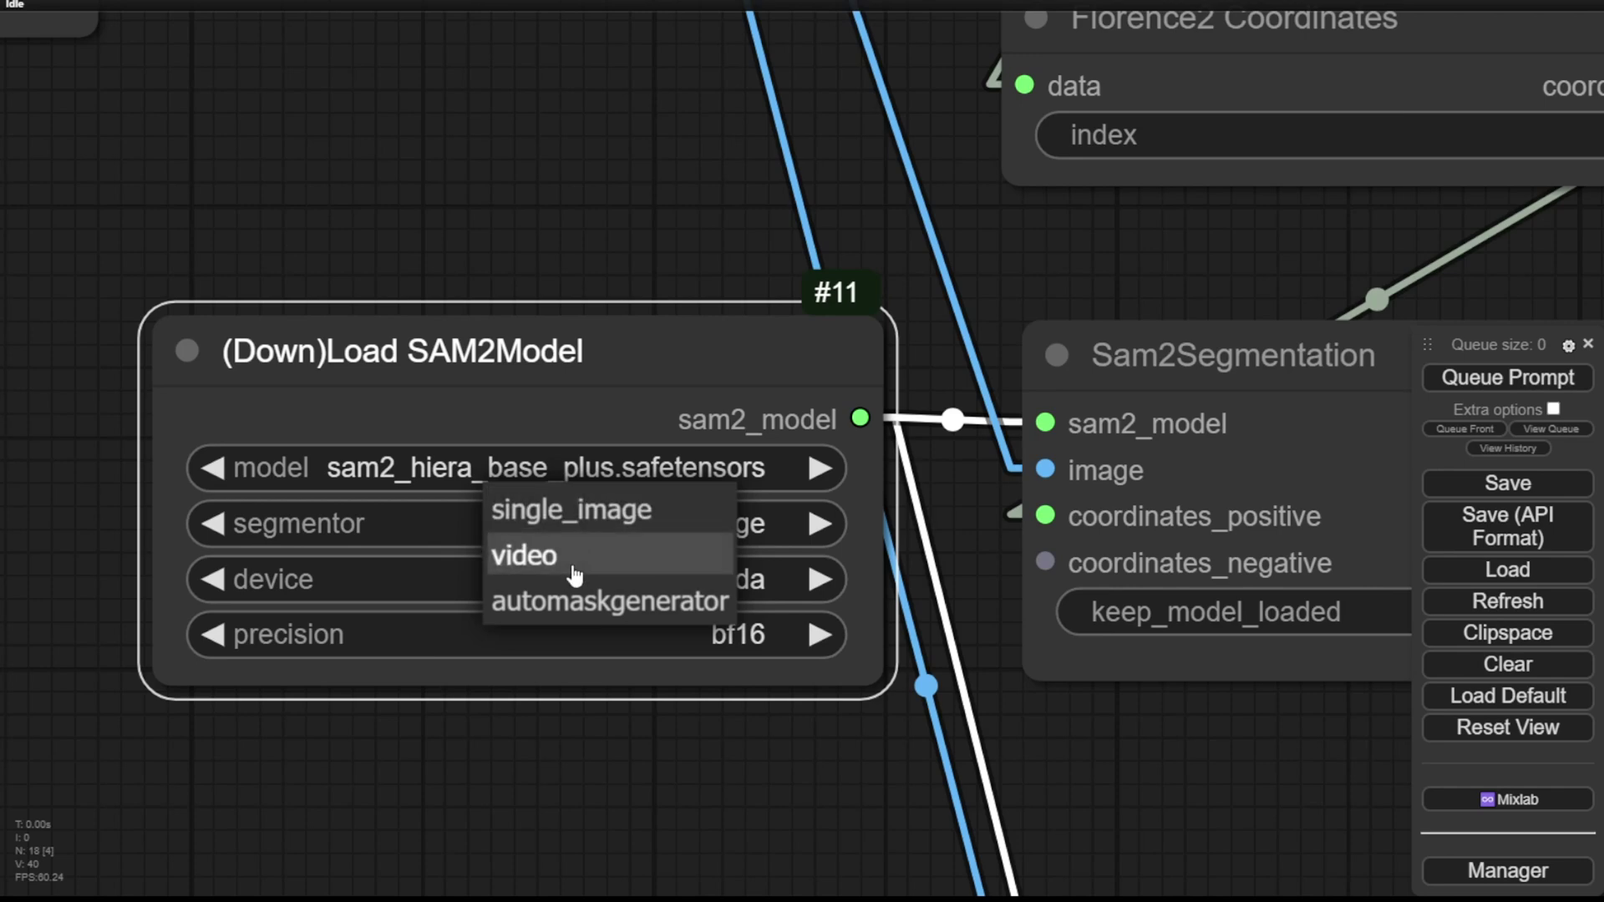
{"action": "left_click", "coordinate": [614, 534]}
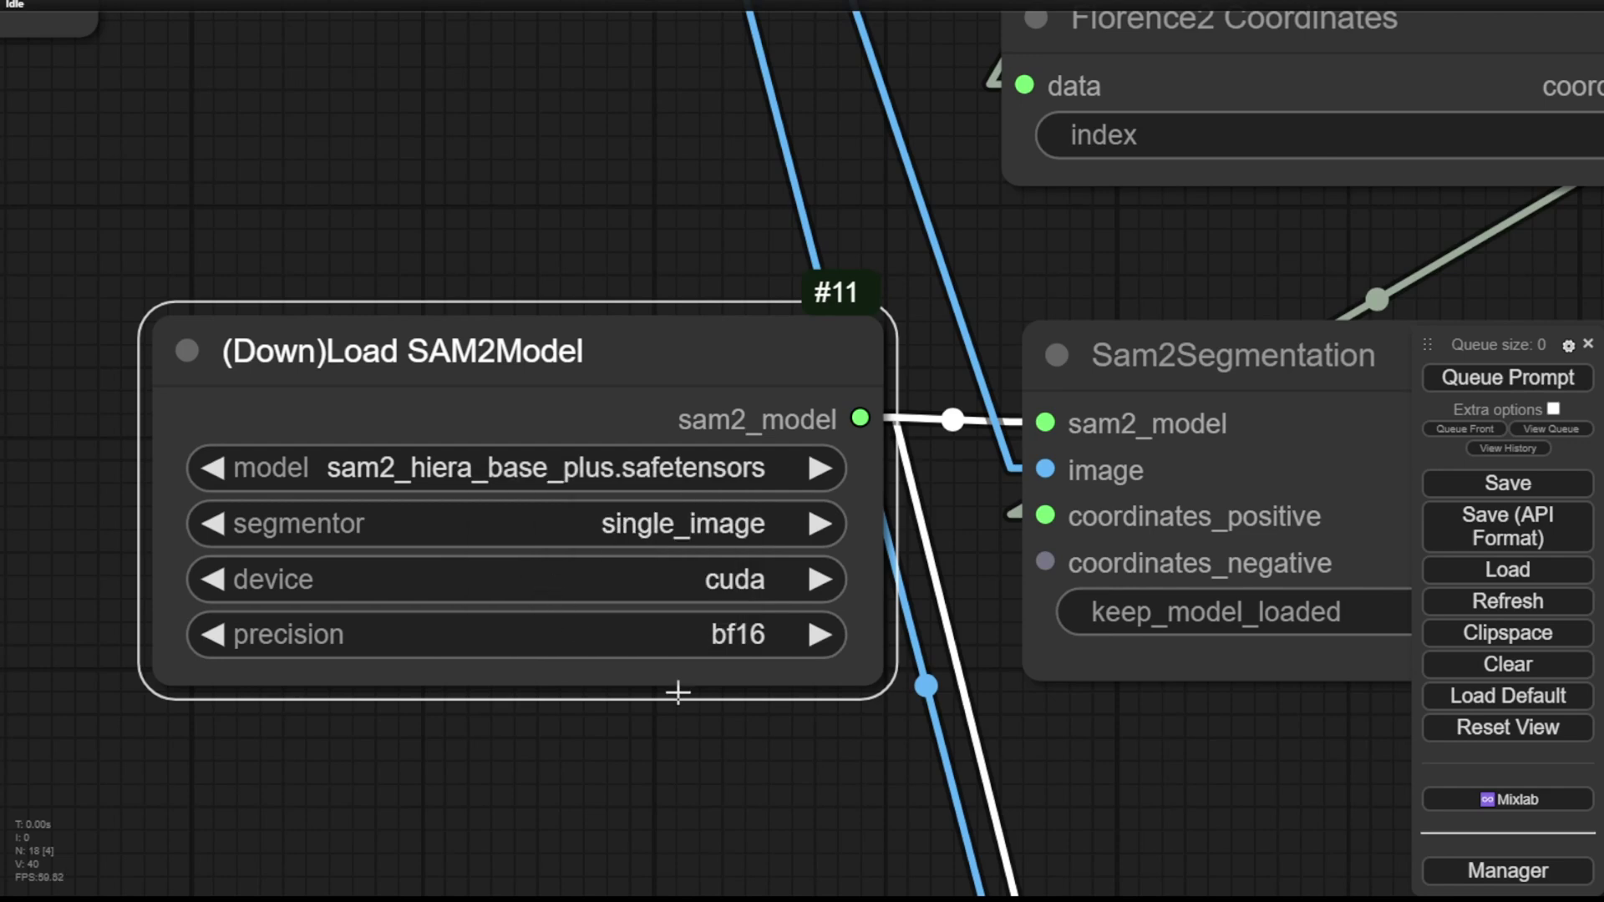
Trace the Sam2Segmentation mask output to the ImageAndMaskPreview node and its composite and mask previews
{"action": "scroll", "coordinate": [1194, 785], "scroll_direction": "down", "scroll_amount": 3}
{"action": "left_click_drag", "start_coordinate": [1193, 779], "coordinate": [11, 618]}
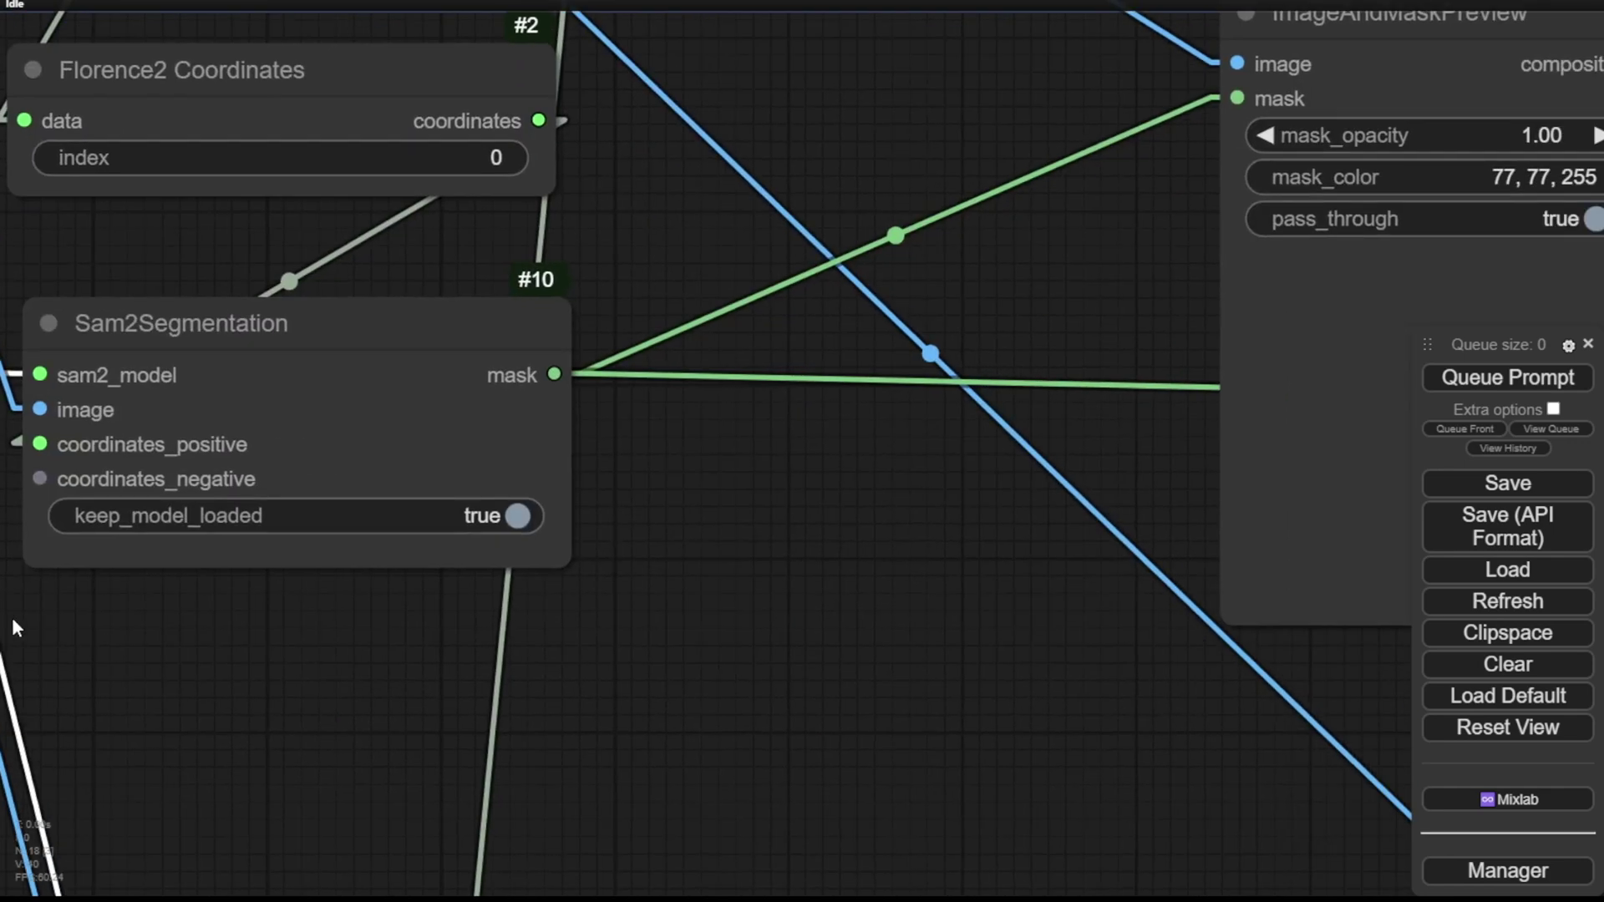
{"action": "scroll", "coordinate": [318, 585], "scroll_direction": "down", "scroll_amount": 2}
{"action": "left_click_drag", "start_coordinate": [759, 543], "coordinate": [301, 619]}
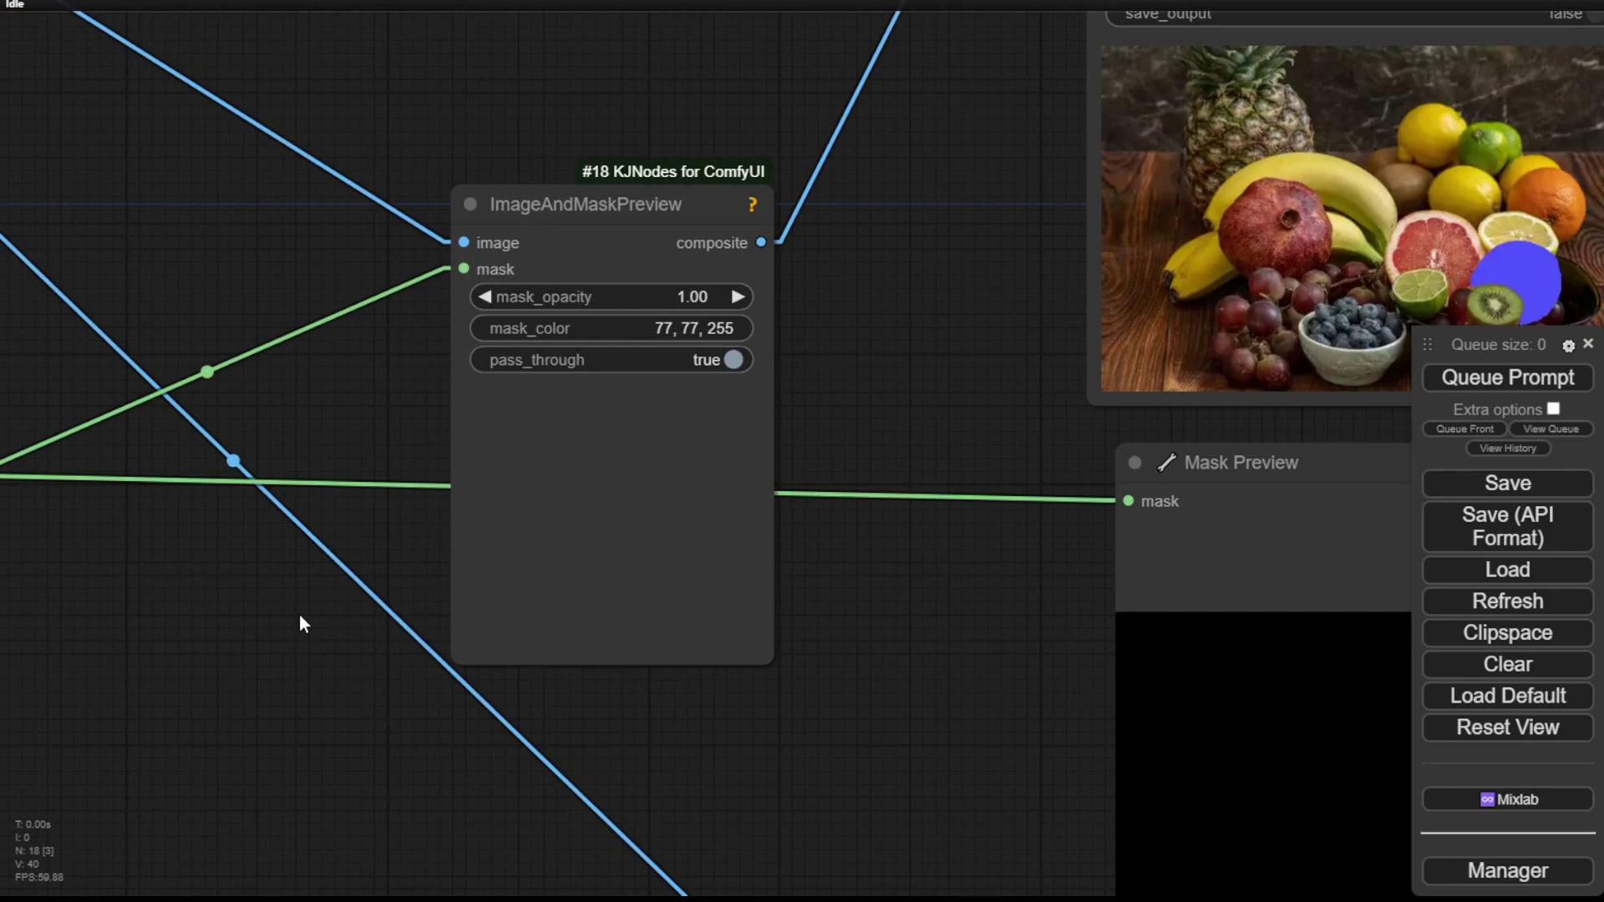
{"action": "left_click_drag", "start_coordinate": [556, 92], "coordinate": [1278, 631]}
{"action": "scroll", "coordinate": [1079, 443], "scroll_direction": "down", "scroll_amount": 3}
{"action": "left_click_drag", "start_coordinate": [879, 102], "coordinate": [886, 259]}
{"action": "scroll", "coordinate": [652, 270], "scroll_direction": "up", "scroll_amount": 4}
{"action": "left_click_drag", "start_coordinate": [986, 752], "coordinate": [1004, 151]}
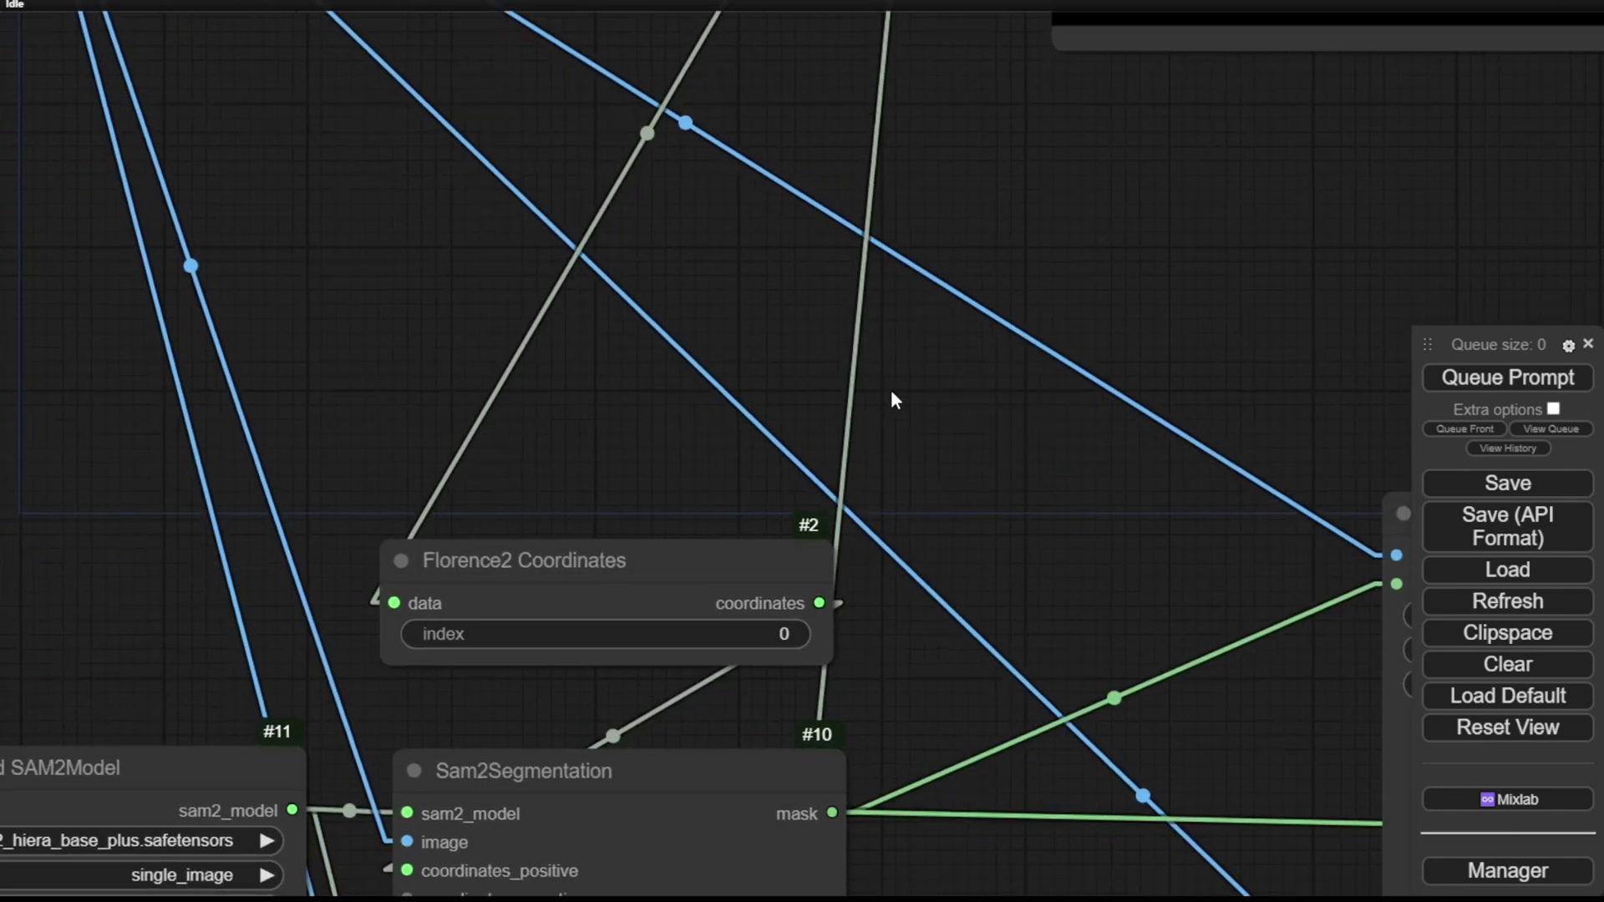
Compare the Florence2 Coordinates index 0 setting with the masked orange in the composite fruit preview
{"action": "left_click_drag", "start_coordinate": [527, 506], "coordinate": [610, 242]}
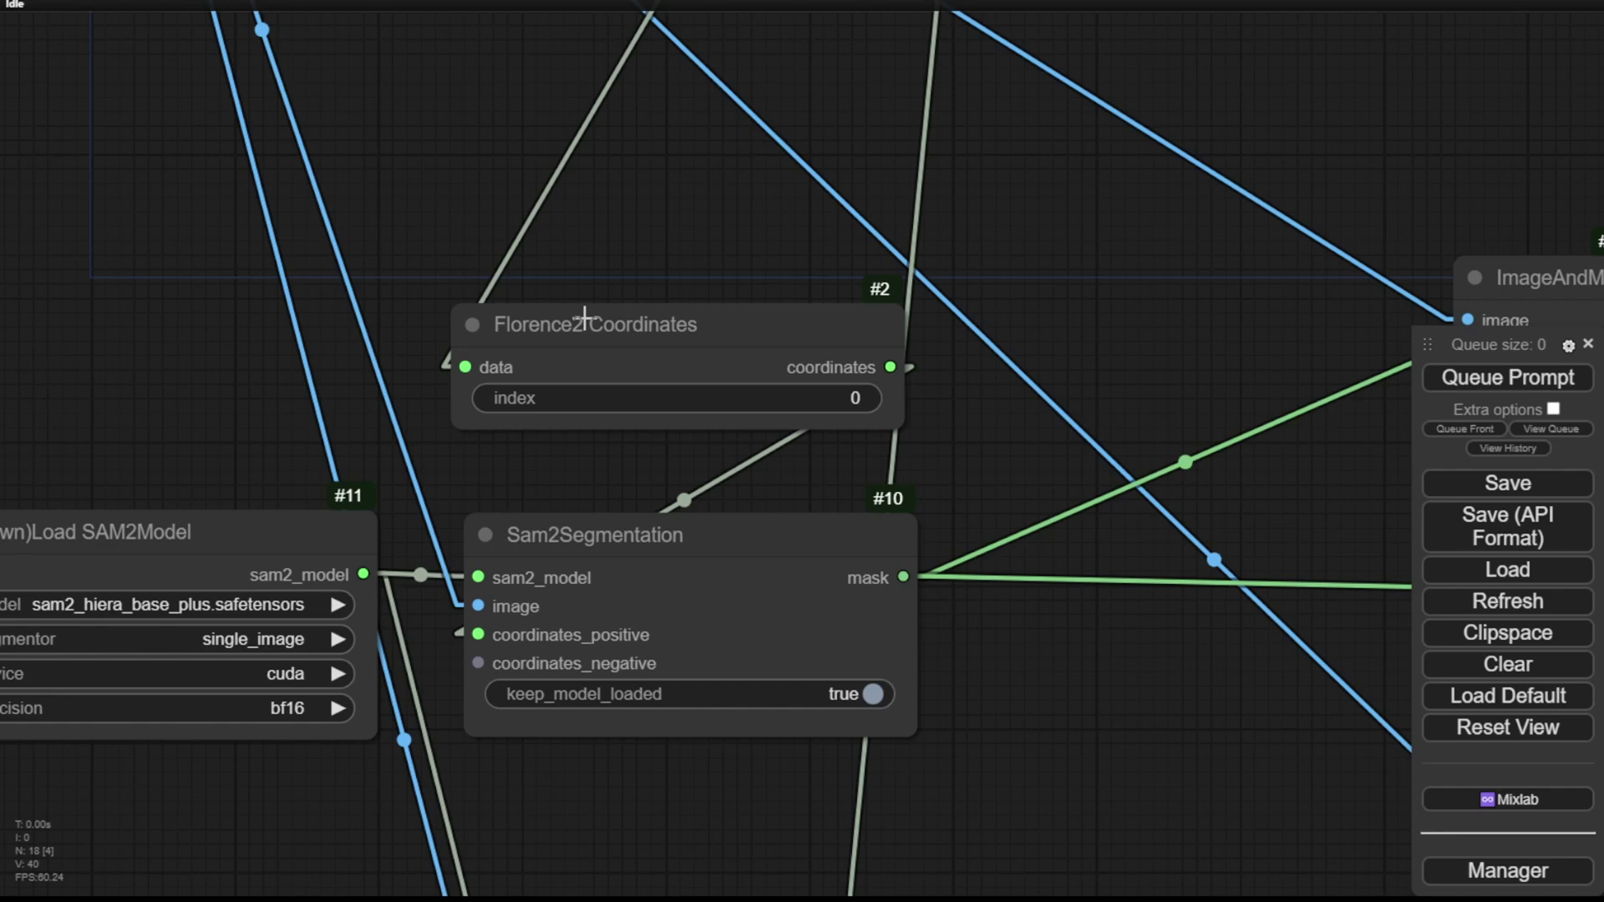
{"action": "left_click_drag", "start_coordinate": [984, 422], "coordinate": [874, 269]}
{"action": "scroll", "coordinate": [874, 269], "scroll_direction": "down", "scroll_amount": 2}
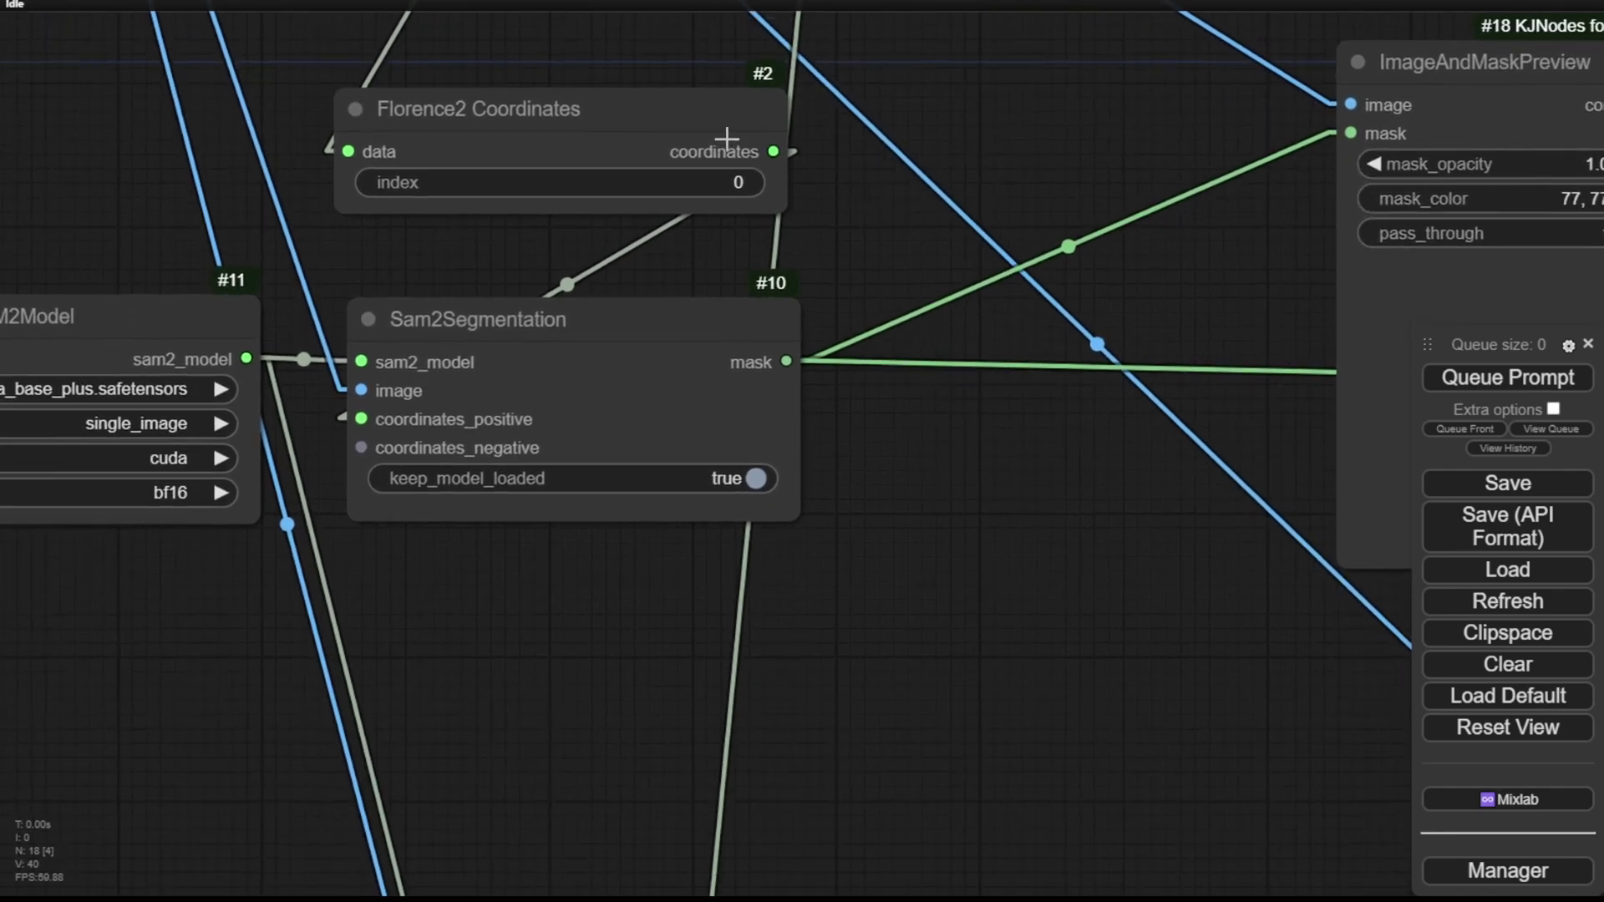
{"action": "left_click_drag", "start_coordinate": [727, 142], "coordinate": [491, 139]}
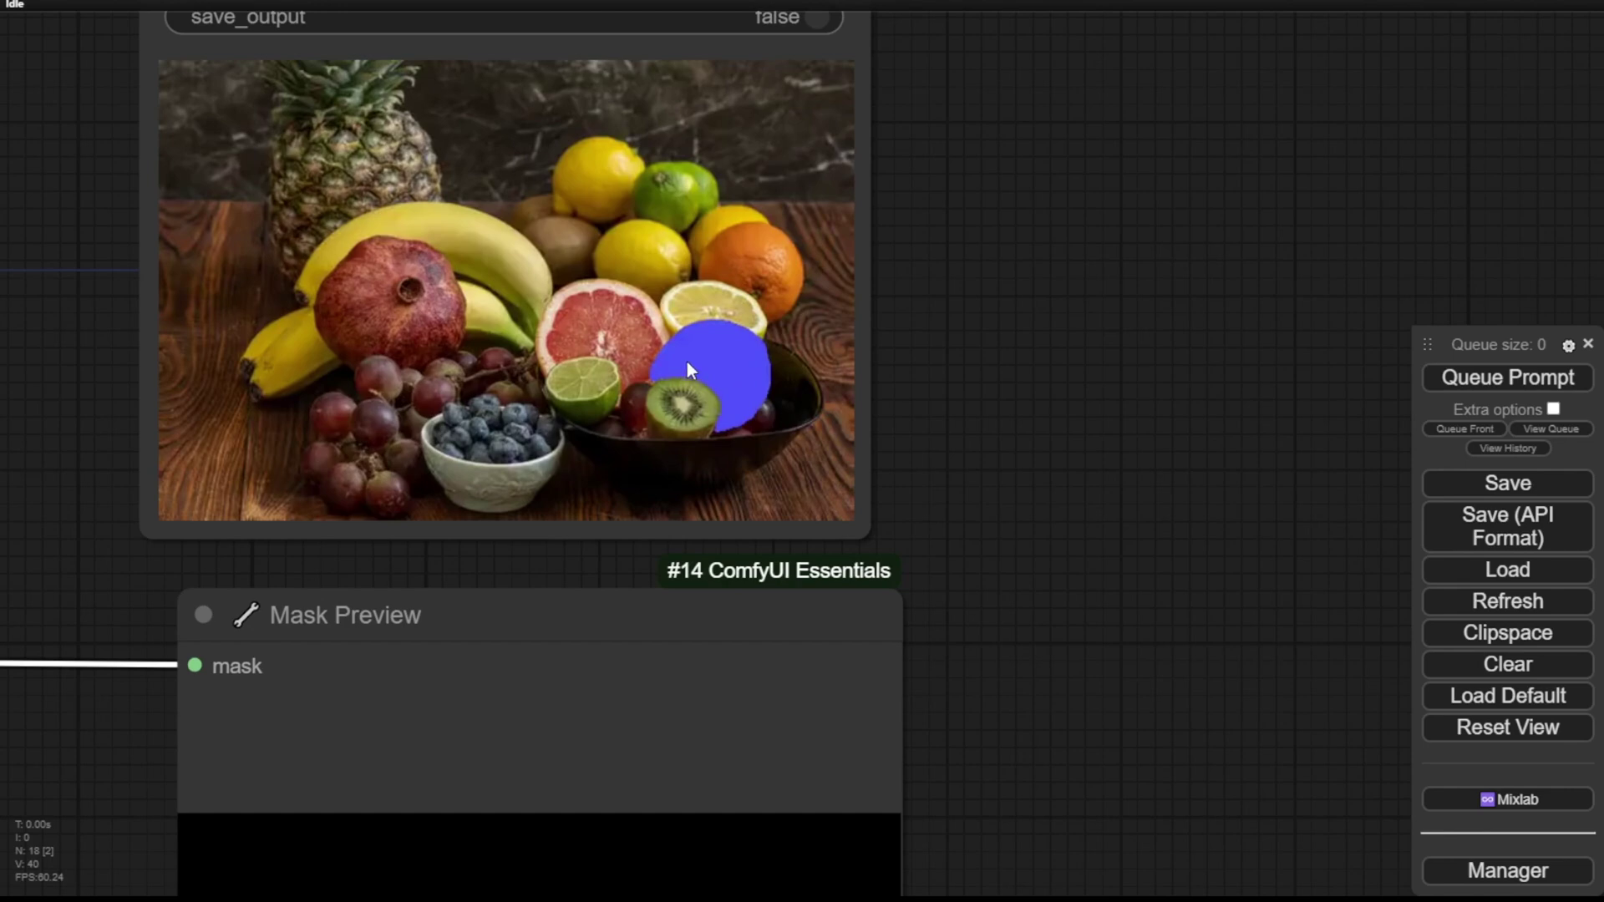
{"action": "scroll", "coordinate": [129, 459], "scroll_direction": "down", "scroll_amount": 4}
Recheck the Sam2Segmentation node's inputs and the numbered orange detections in the Florence2 output preview
{"action": "left_click_drag", "start_coordinate": [129, 459], "coordinate": [1293, 428]}
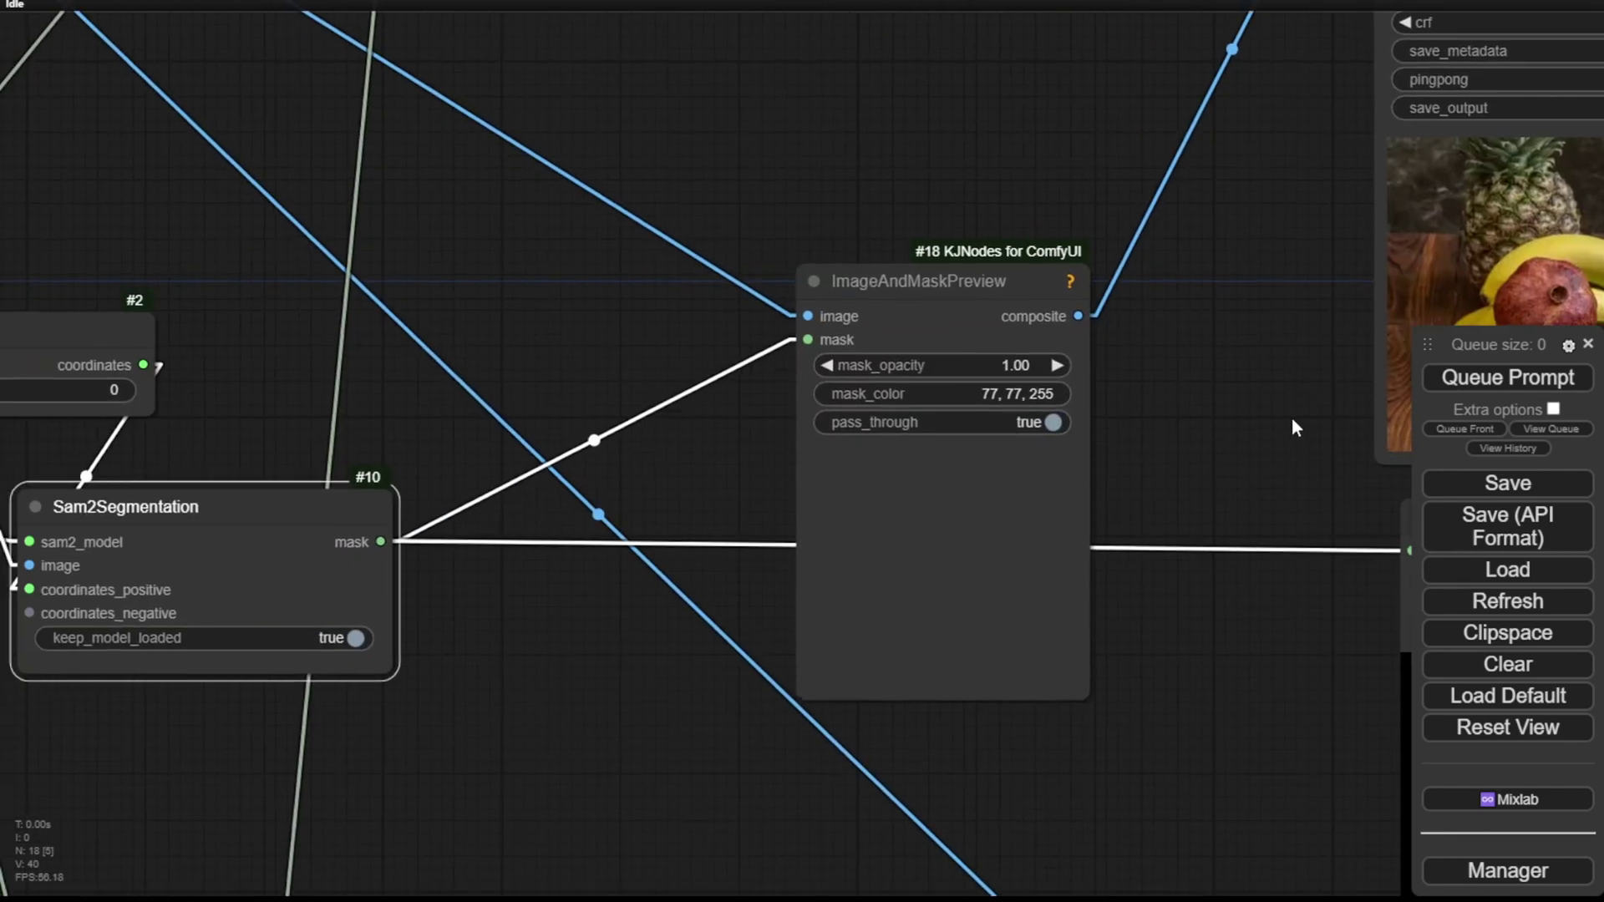
{"action": "left_click_drag", "start_coordinate": [328, 305], "coordinate": [769, 228]}
{"action": "scroll", "coordinate": [537, 362], "scroll_direction": "up", "scroll_amount": 3}
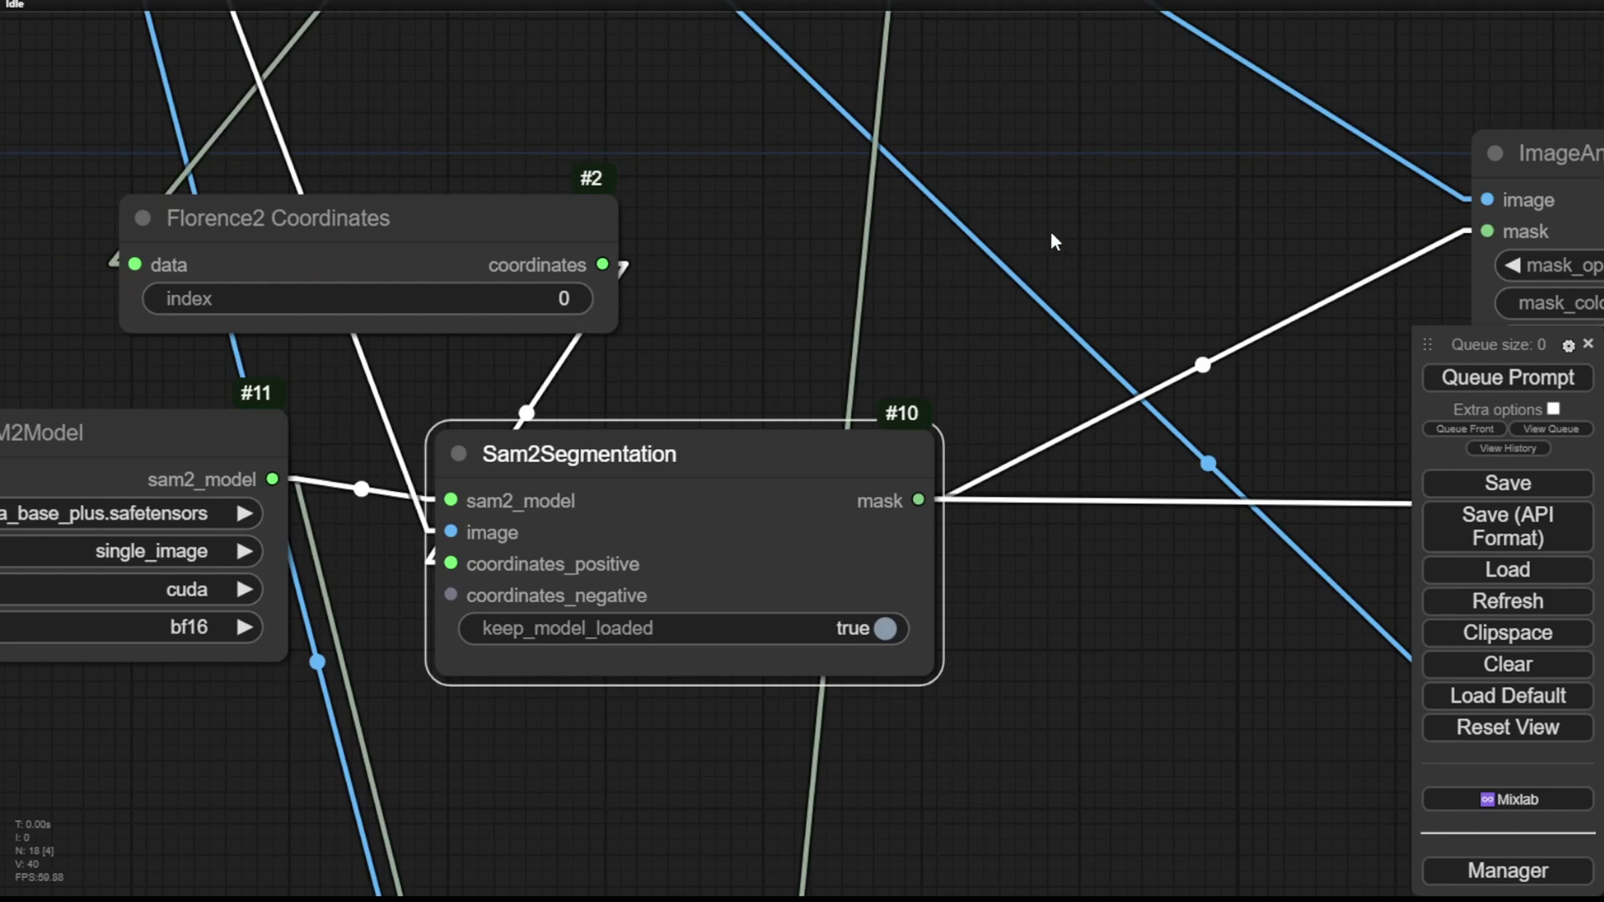
{"action": "scroll", "coordinate": [1070, 230], "scroll_direction": "down", "scroll_amount": 5}
{"action": "left_click_drag", "start_coordinate": [1120, 229], "coordinate": [311, 698]}
{"action": "left_click_drag", "start_coordinate": [1211, 222], "coordinate": [961, 364]}
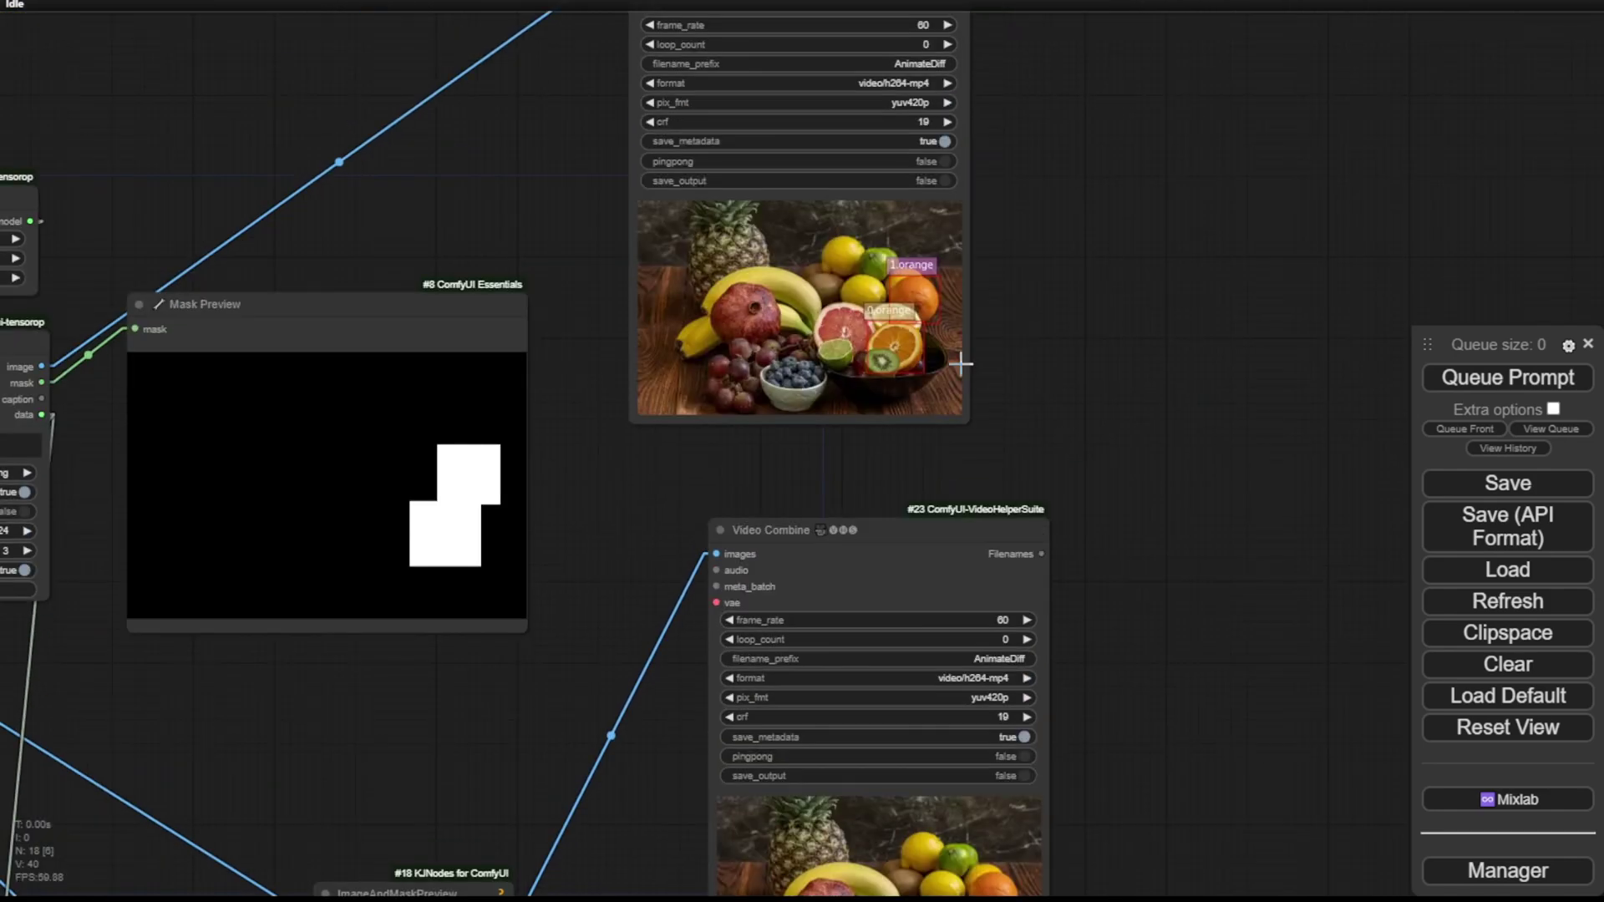
Compare the numbered orange detections in the Florence2 output preview with the masked orange in the first composite preview
{"action": "scroll", "coordinate": [961, 363], "scroll_direction": "up", "scroll_amount": 10}
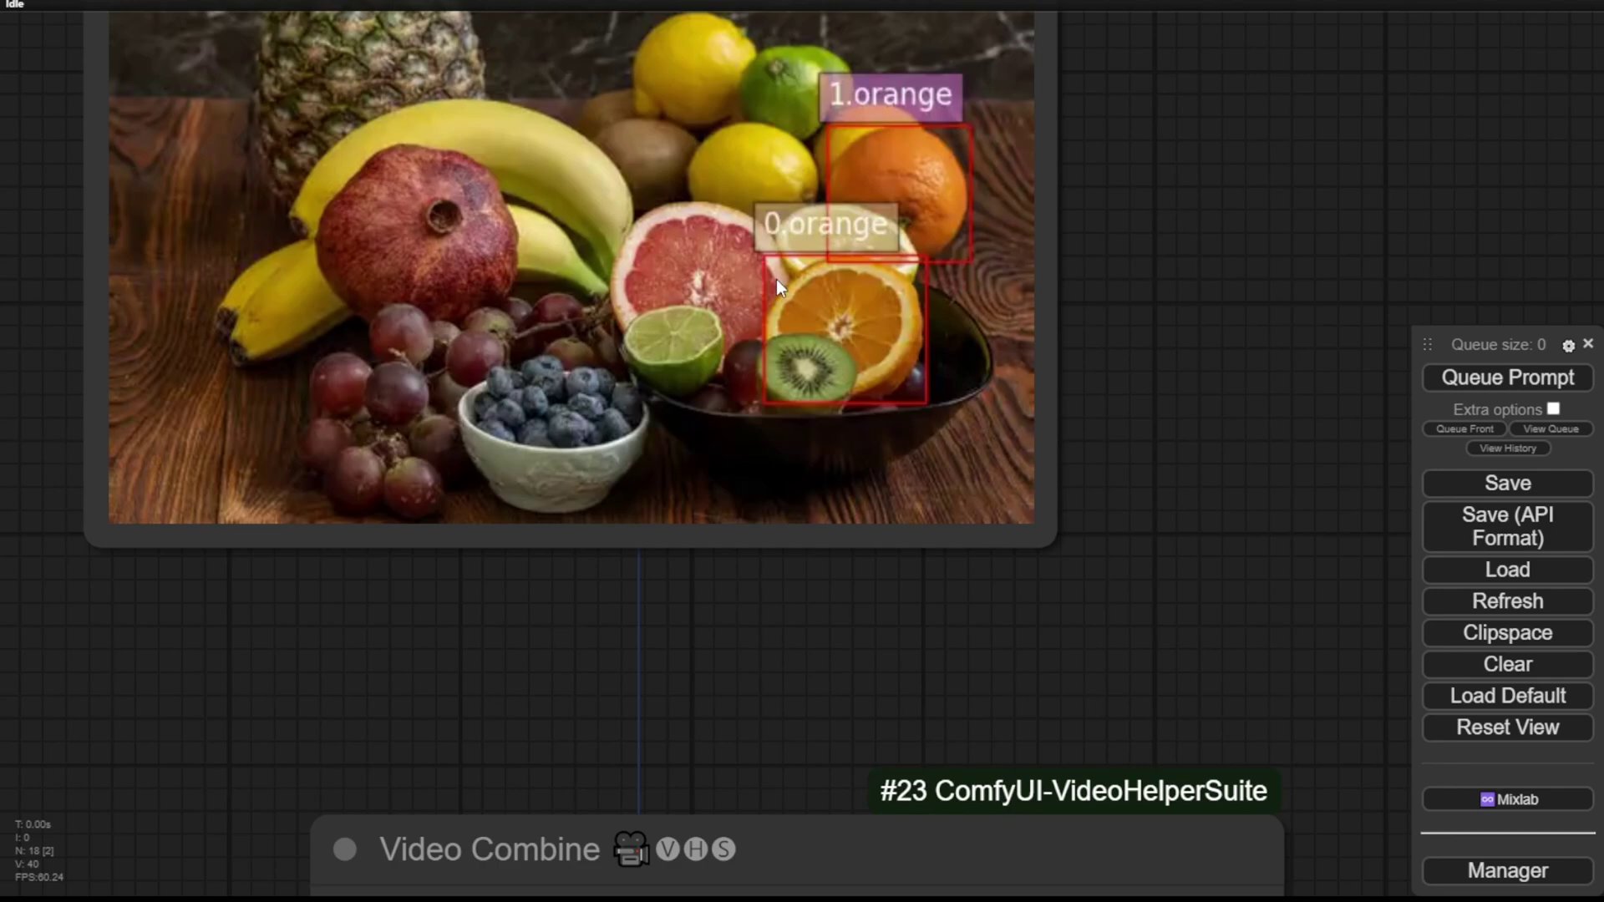
{"action": "scroll", "coordinate": [1185, 535], "scroll_direction": "down", "scroll_amount": 3}
{"action": "left_click_drag", "start_coordinate": [1216, 827], "coordinate": [1088, 20]}
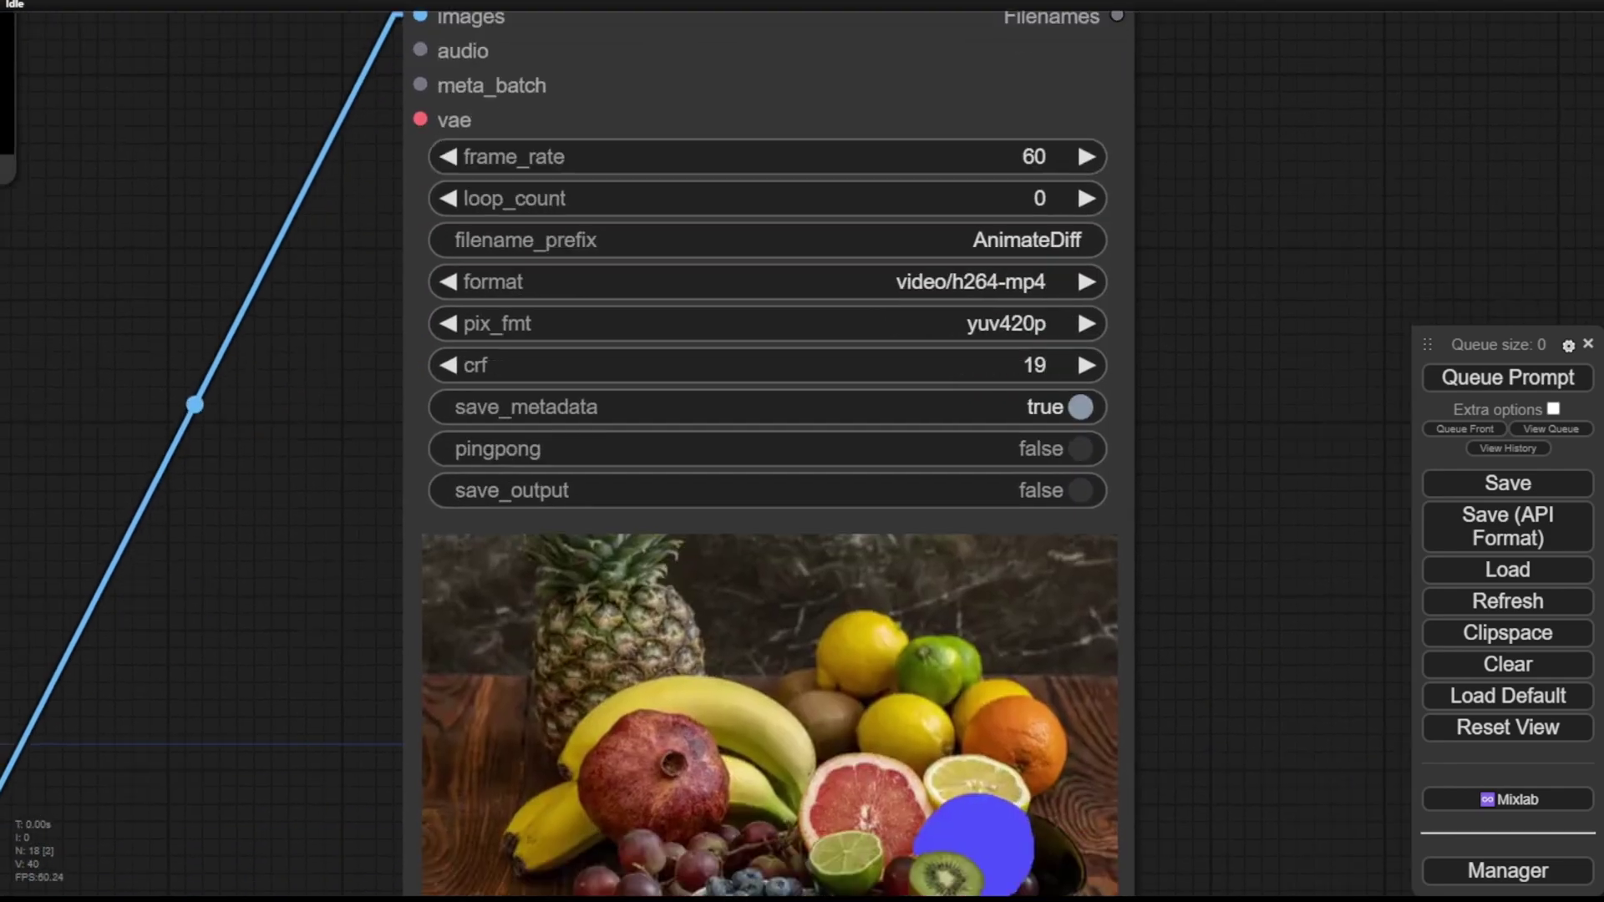
{"action": "left_click_drag", "start_coordinate": [1263, 608], "coordinate": [1231, 168]}
{"action": "scroll", "coordinate": [1035, 352], "scroll_direction": "up", "scroll_amount": 5}
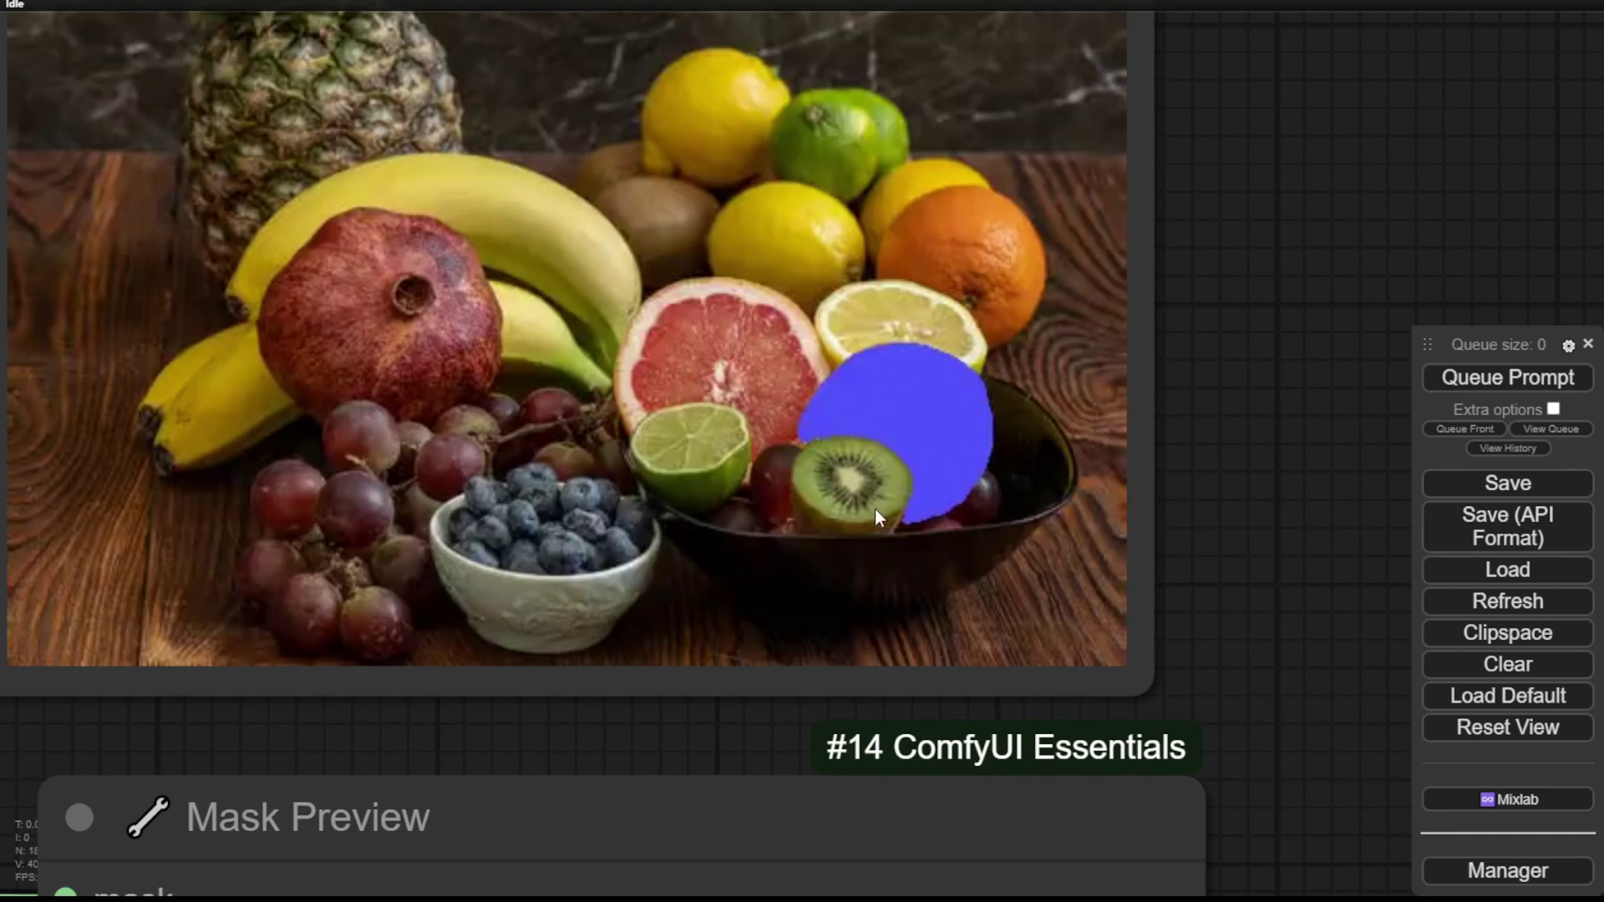
{"action": "scroll", "coordinate": [1001, 353], "scroll_direction": "down", "scroll_amount": 15}
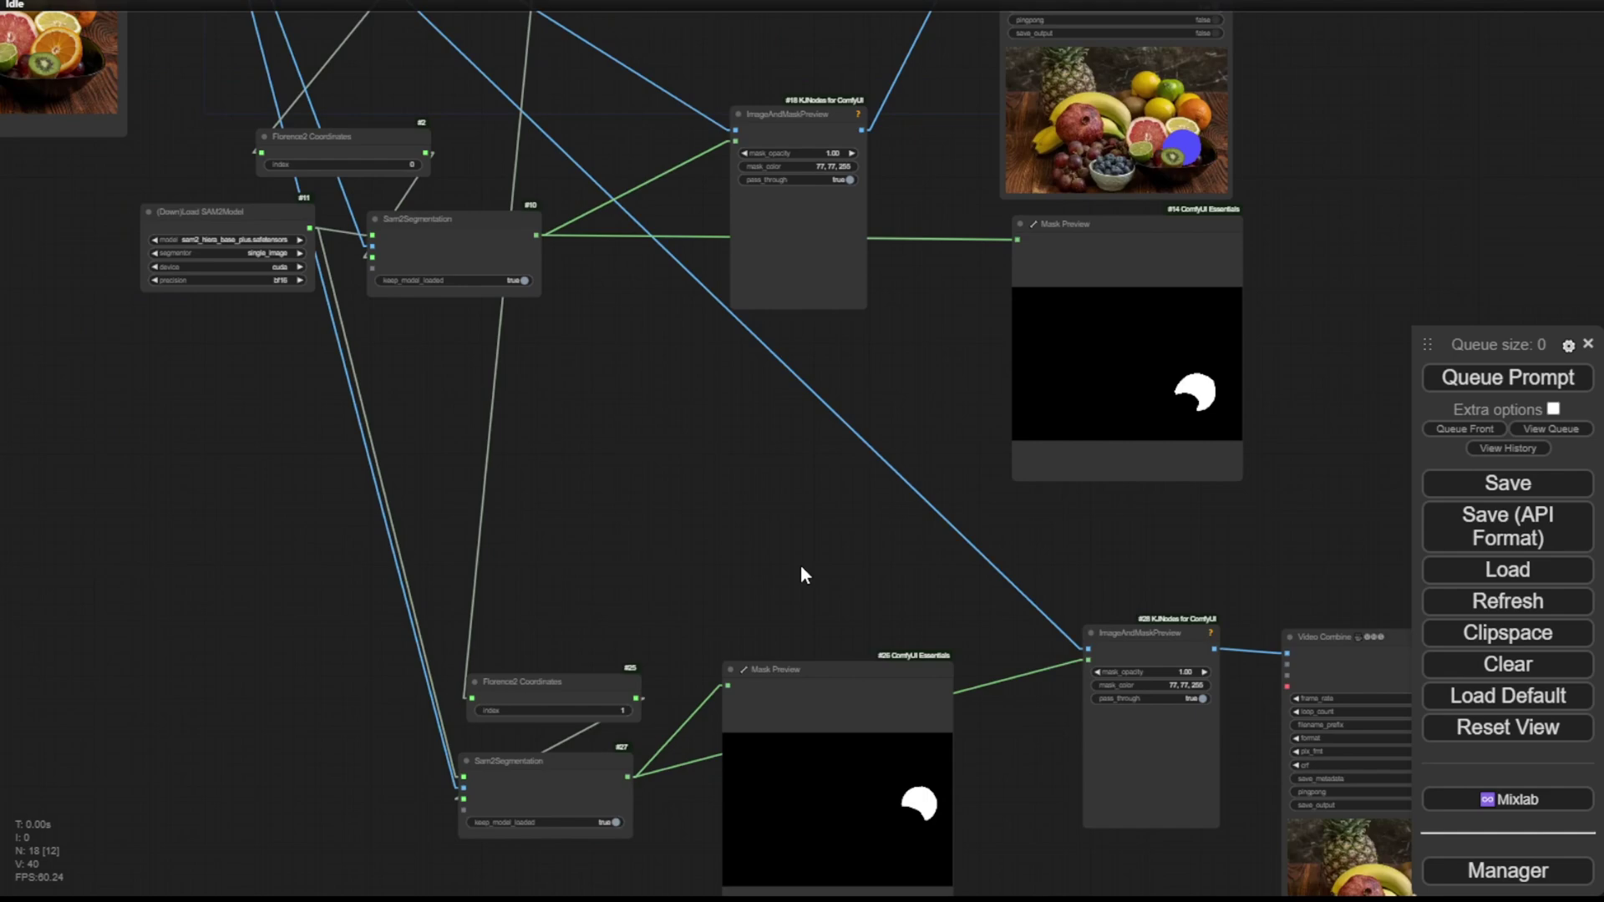
Trace the second Florence2 Coordinates node at index 1 through its Sam2Segmentation mask to the composite fruit preview
{"action": "left_click_drag", "start_coordinate": [801, 575], "coordinate": [580, 111]}
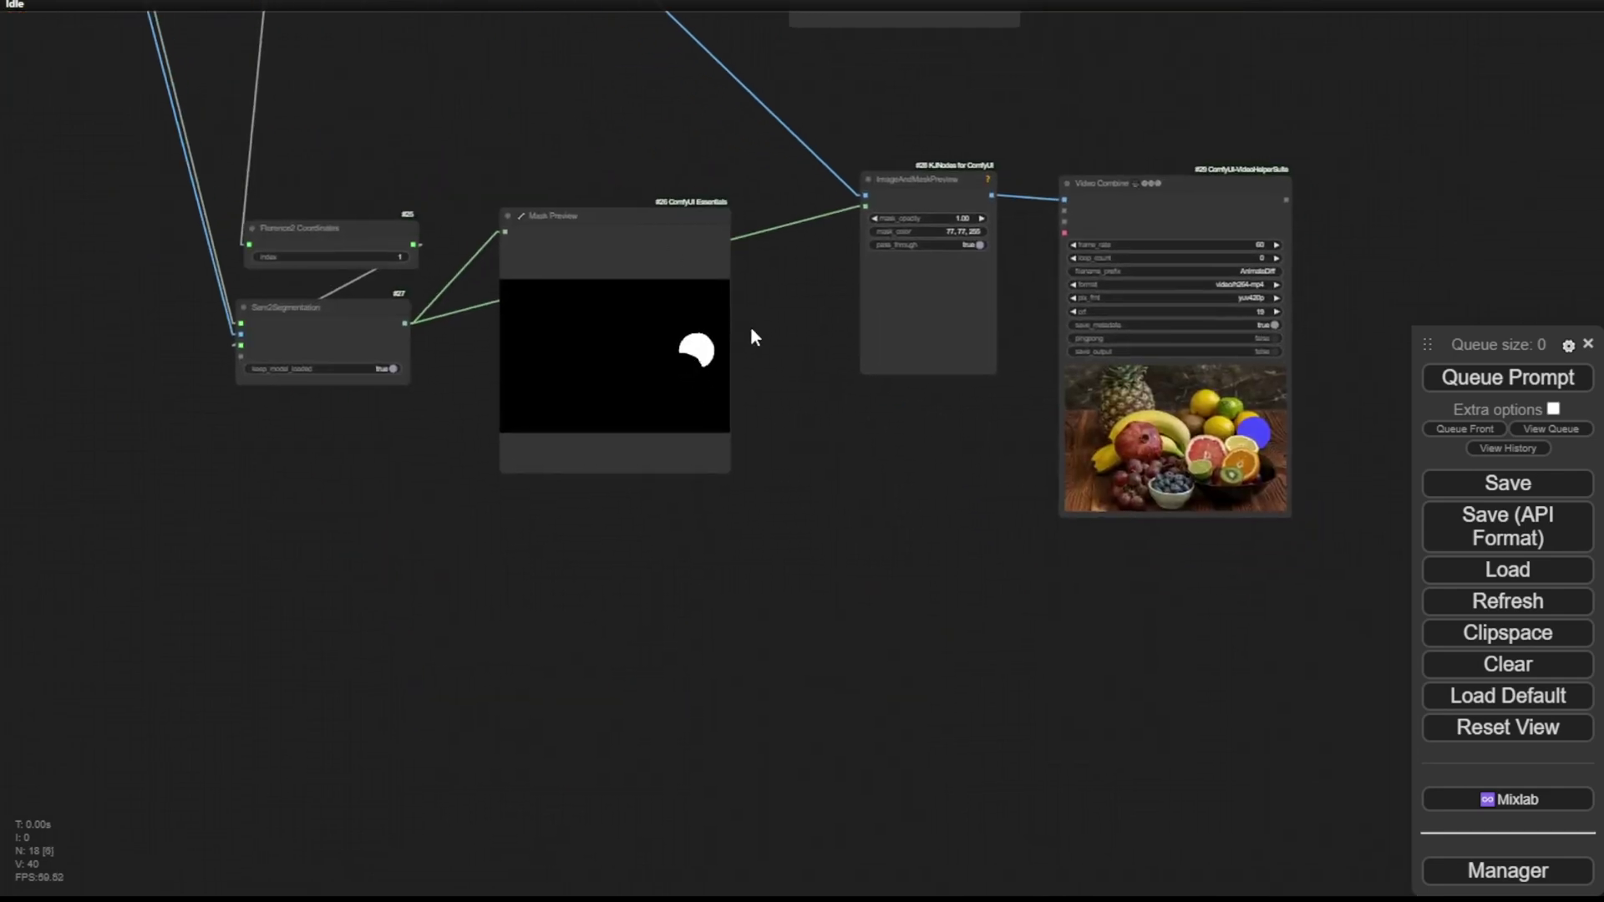
{"action": "scroll", "coordinate": [307, 167], "scroll_direction": "up", "scroll_amount": 10}
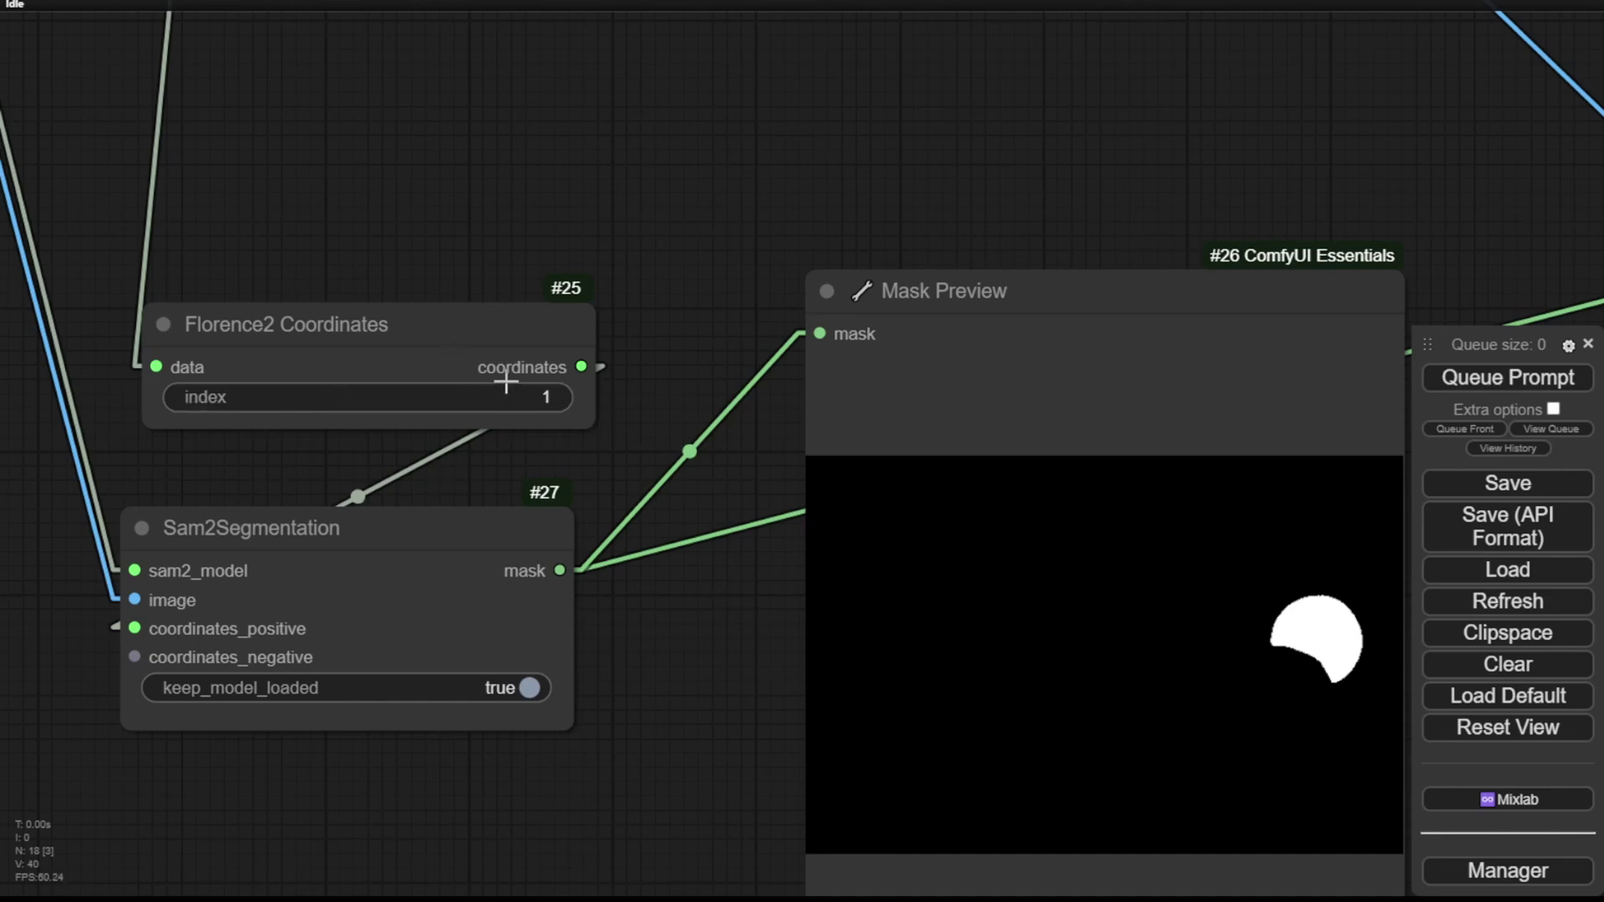
{"action": "left_click_drag", "start_coordinate": [361, 456], "coordinate": [502, 367]}
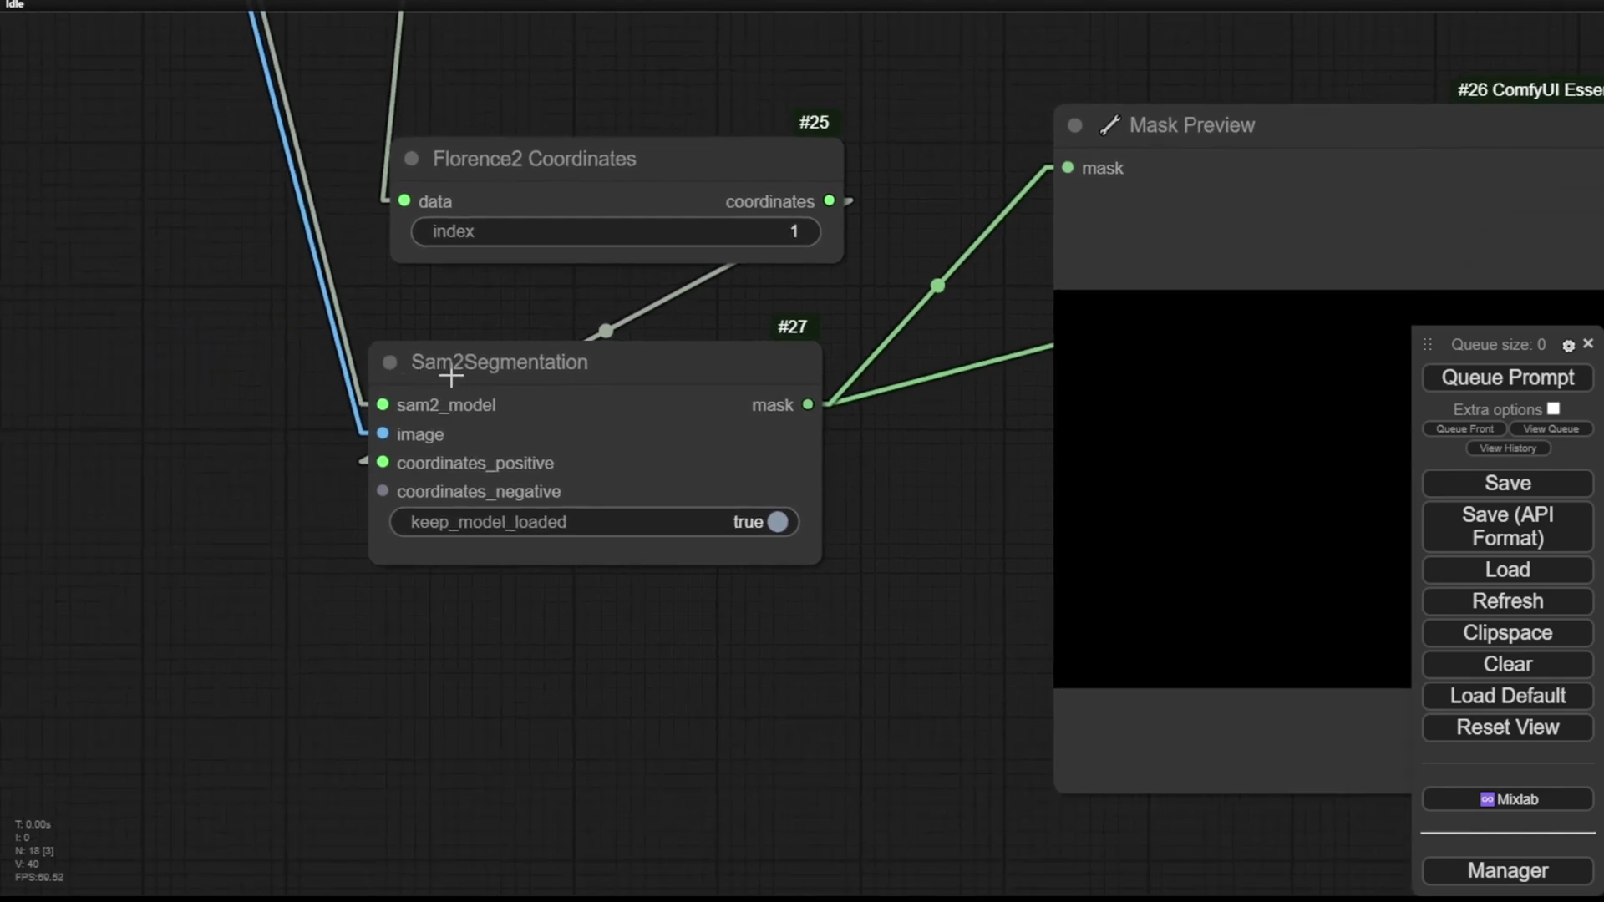
{"action": "mouse_move", "coordinate": [543, 376]}
{"action": "left_mouse_down"}
{"action": "mouse_move", "coordinate": [543, 438]}
{"action": "mouse_move", "coordinate": [517, 368]}
{"action": "left_mouse_up"}
{"action": "scroll", "coordinate": [877, 543], "scroll_direction": "down", "scroll_amount": 7}
{"action": "left_click_drag", "start_coordinate": [880, 562], "coordinate": [293, 568]}
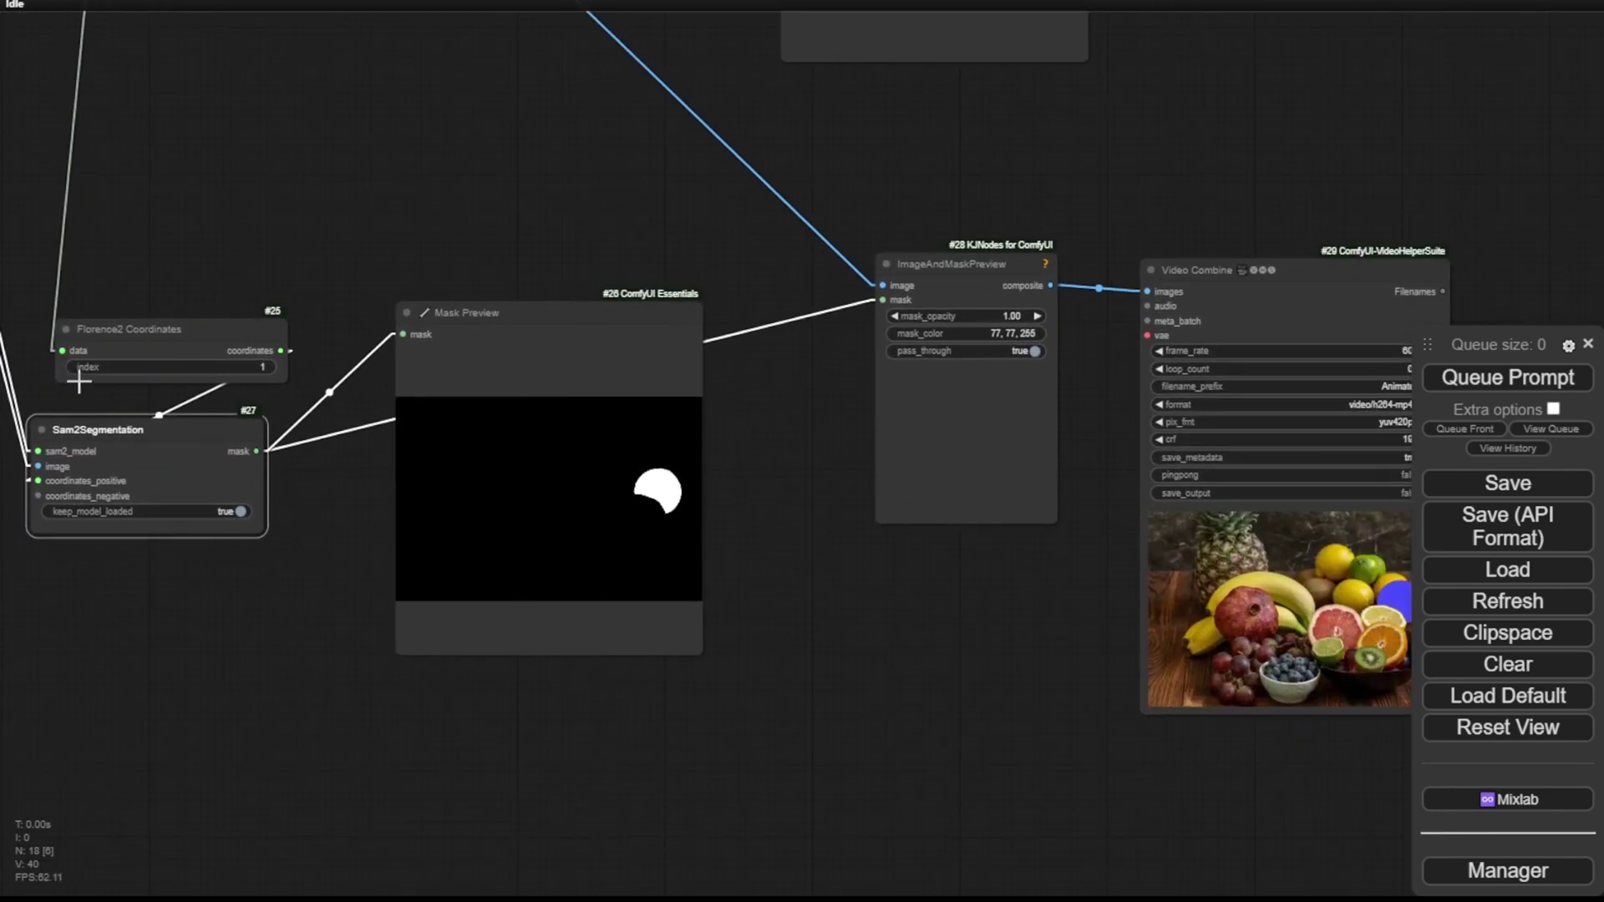
{"action": "scroll", "coordinate": [889, 498], "scroll_direction": "up", "scroll_amount": 13}
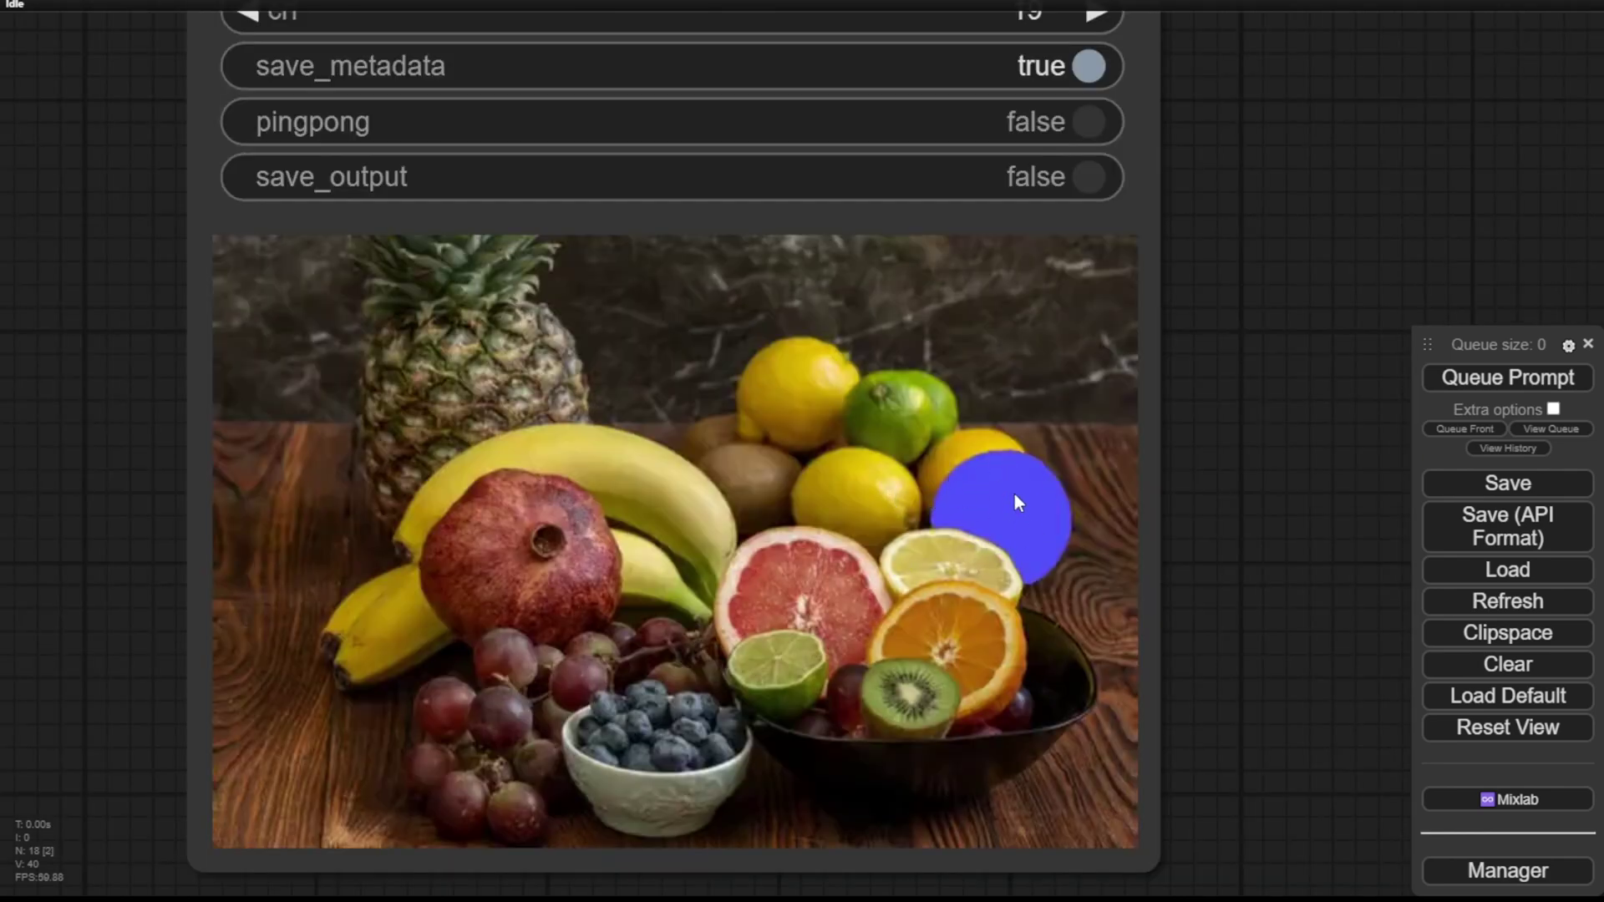
{"action": "scroll", "coordinate": [990, 550], "scroll_direction": "down", "scroll_amount": 8}
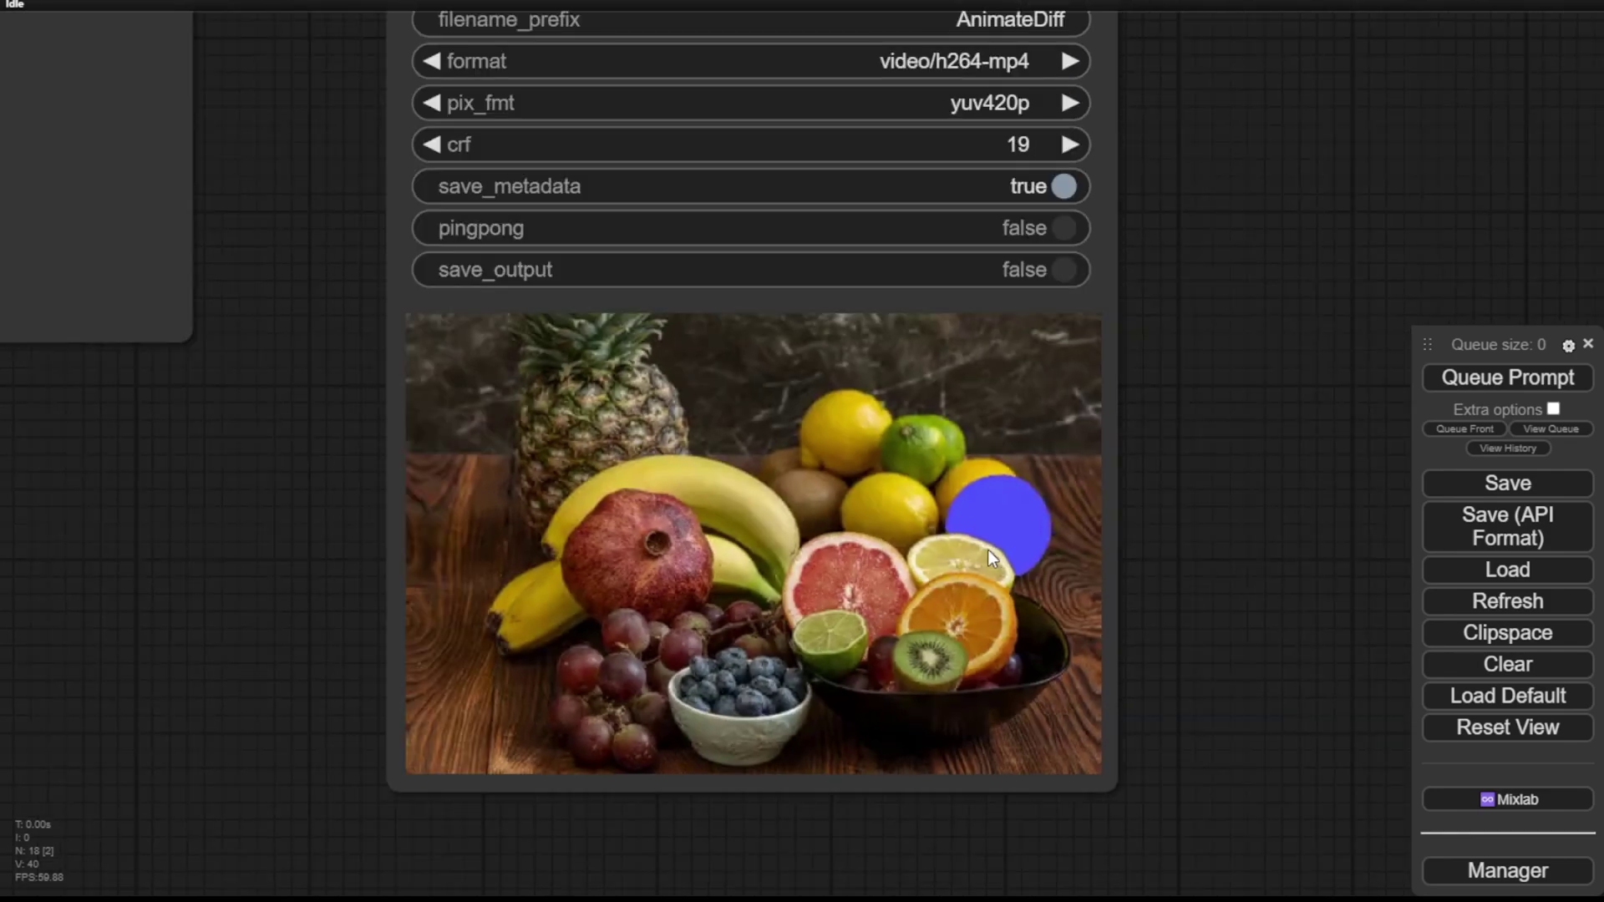
{"action": "left_click_drag", "start_coordinate": [578, 272], "coordinate": [616, 512]}
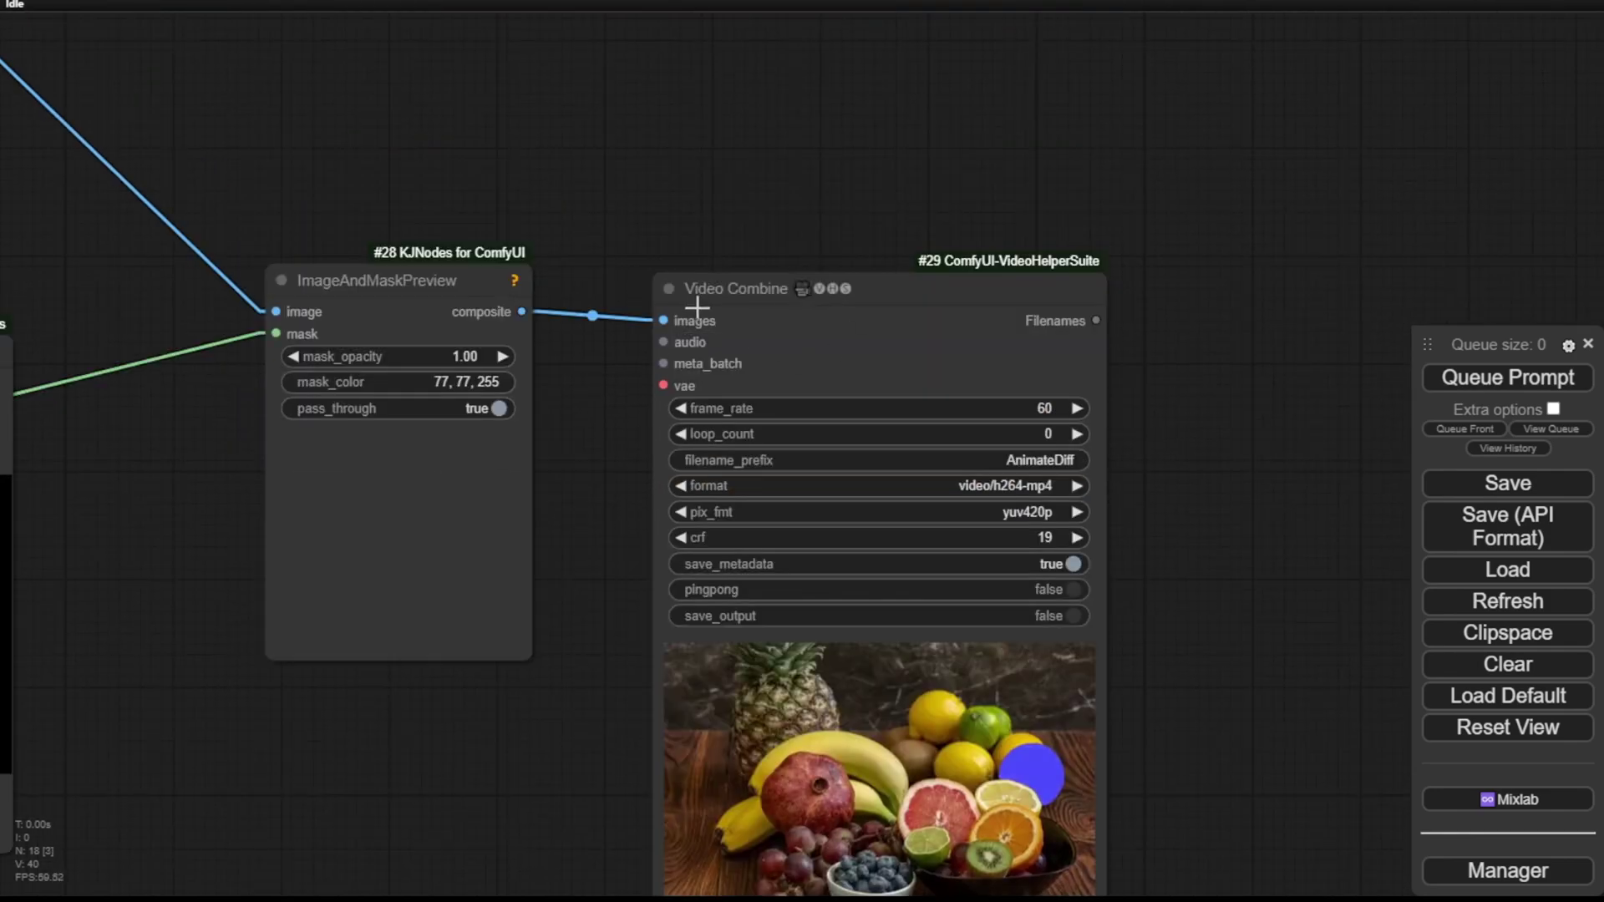
Add a Load Video (Upload) node between the Load Image node and the reroute node
{"action": "scroll", "coordinate": [643, 185], "scroll_direction": "down", "scroll_amount": 3}
{"action": "left_click_drag", "start_coordinate": [627, 160], "coordinate": [1360, 546]}
{"action": "scroll", "coordinate": [393, 379], "scroll_direction": "down", "scroll_amount": 4}
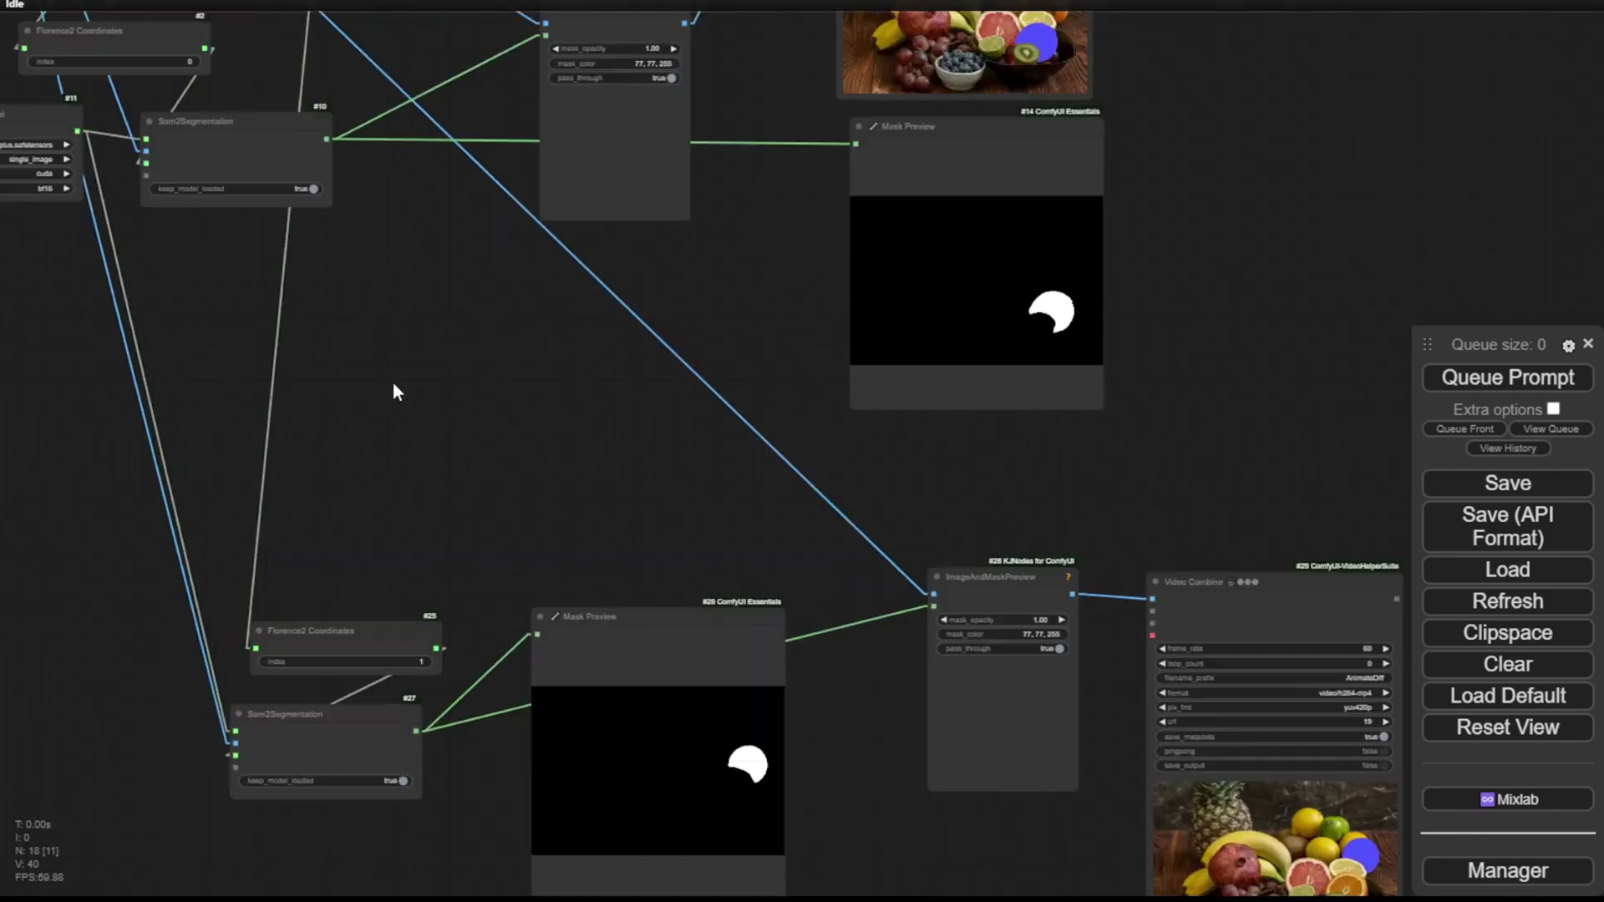
{"action": "left_click_drag", "start_coordinate": [358, 376], "coordinate": [990, 790]}
{"action": "left_click_drag", "start_coordinate": [615, 326], "coordinate": [725, 615]}
{"action": "scroll", "coordinate": [422, 311], "scroll_direction": "up", "scroll_amount": 4}
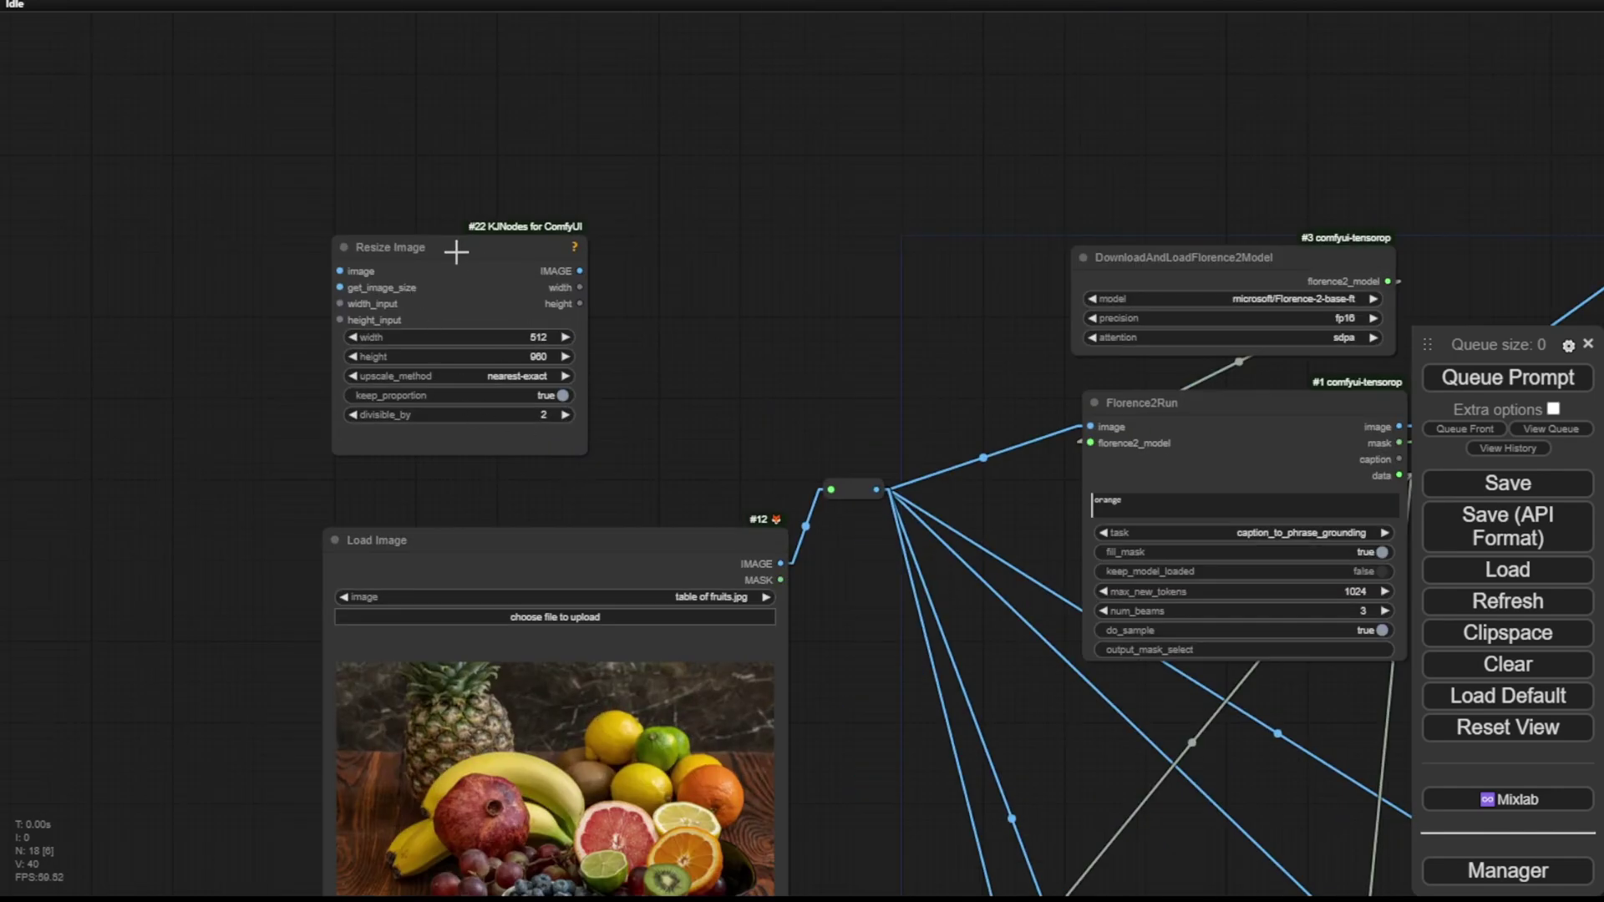
{"action": "left_click_drag", "start_coordinate": [662, 358], "coordinate": [734, 89]}
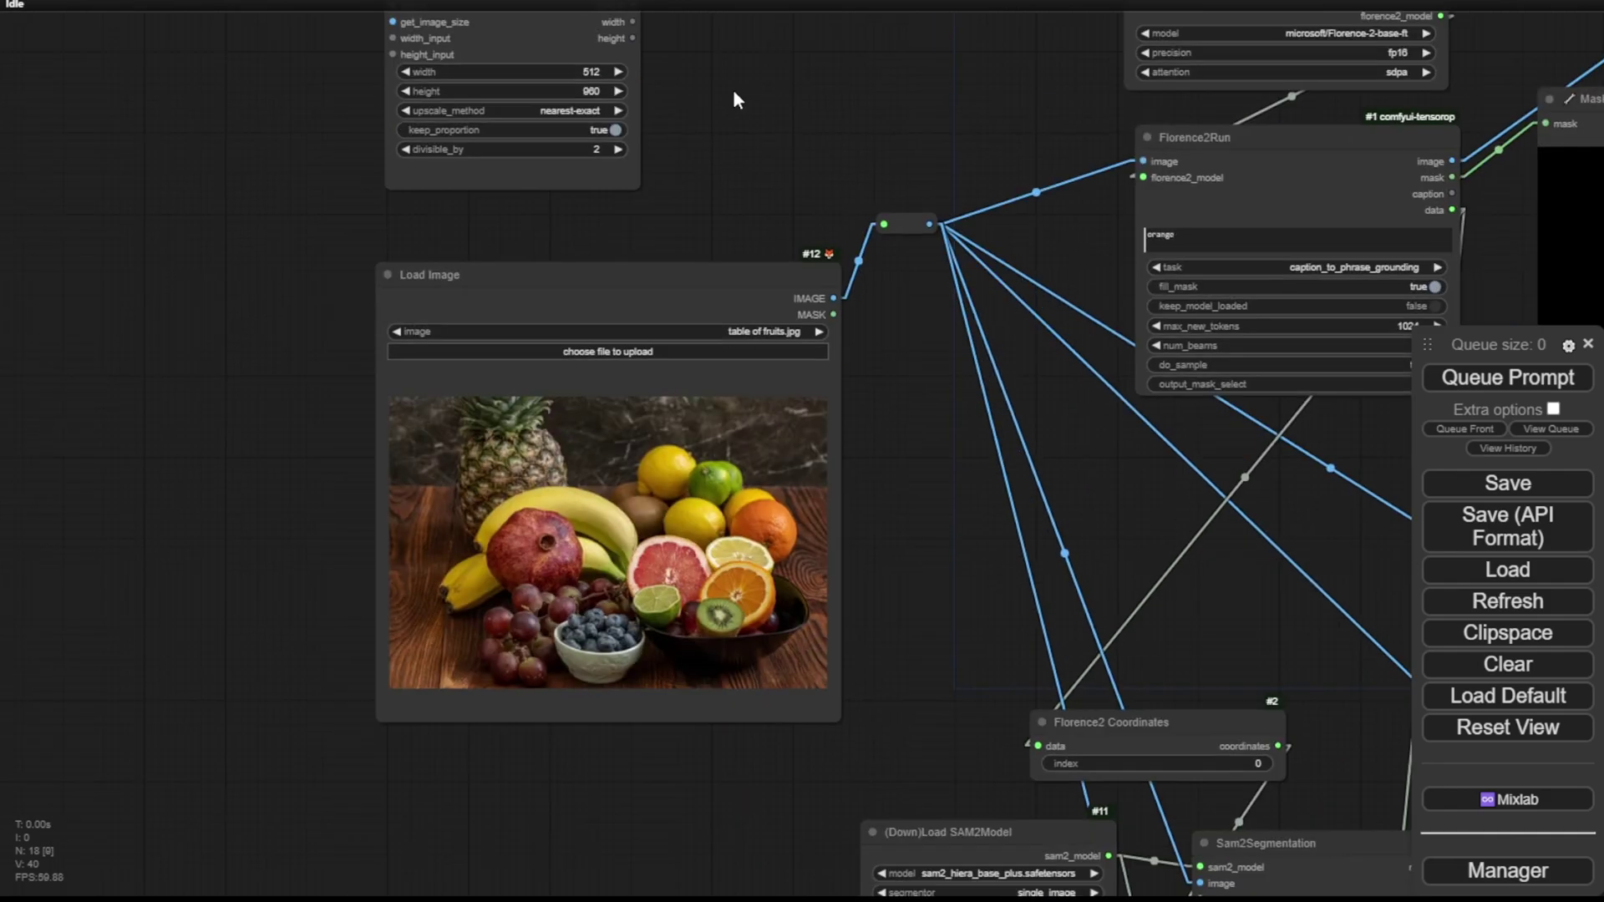
{"action": "left_click_drag", "start_coordinate": [903, 378], "coordinate": [548, 273]}
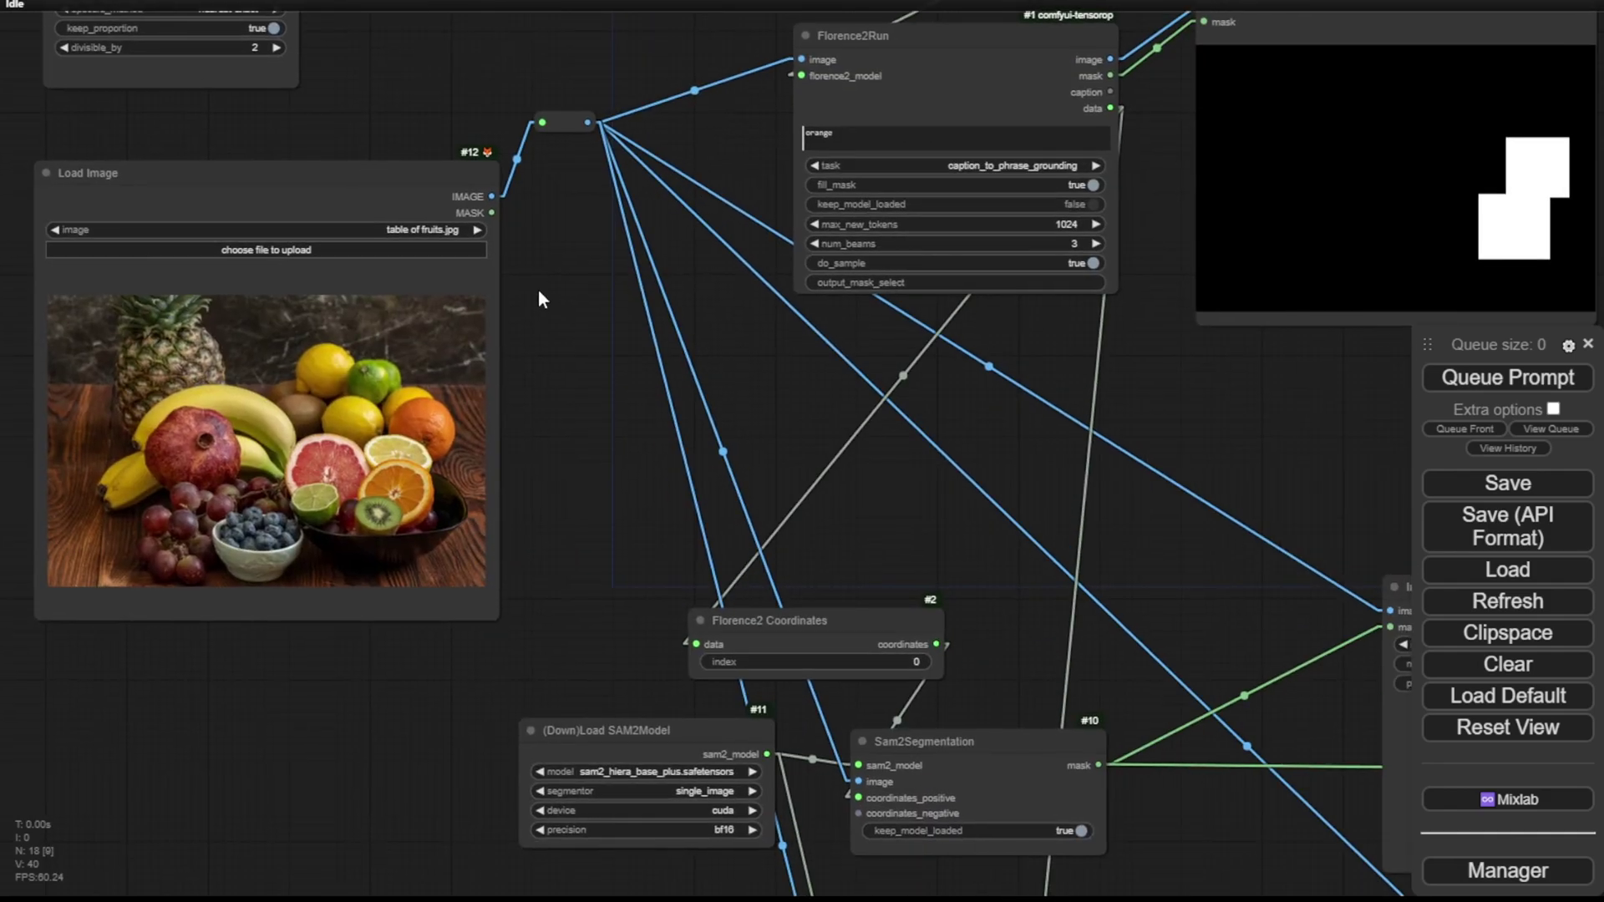
{"action": "scroll", "coordinate": [542, 299], "scroll_direction": "down", "scroll_amount": 4}
{"action": "left_click_drag", "start_coordinate": [1119, 401], "coordinate": [343, 601]}
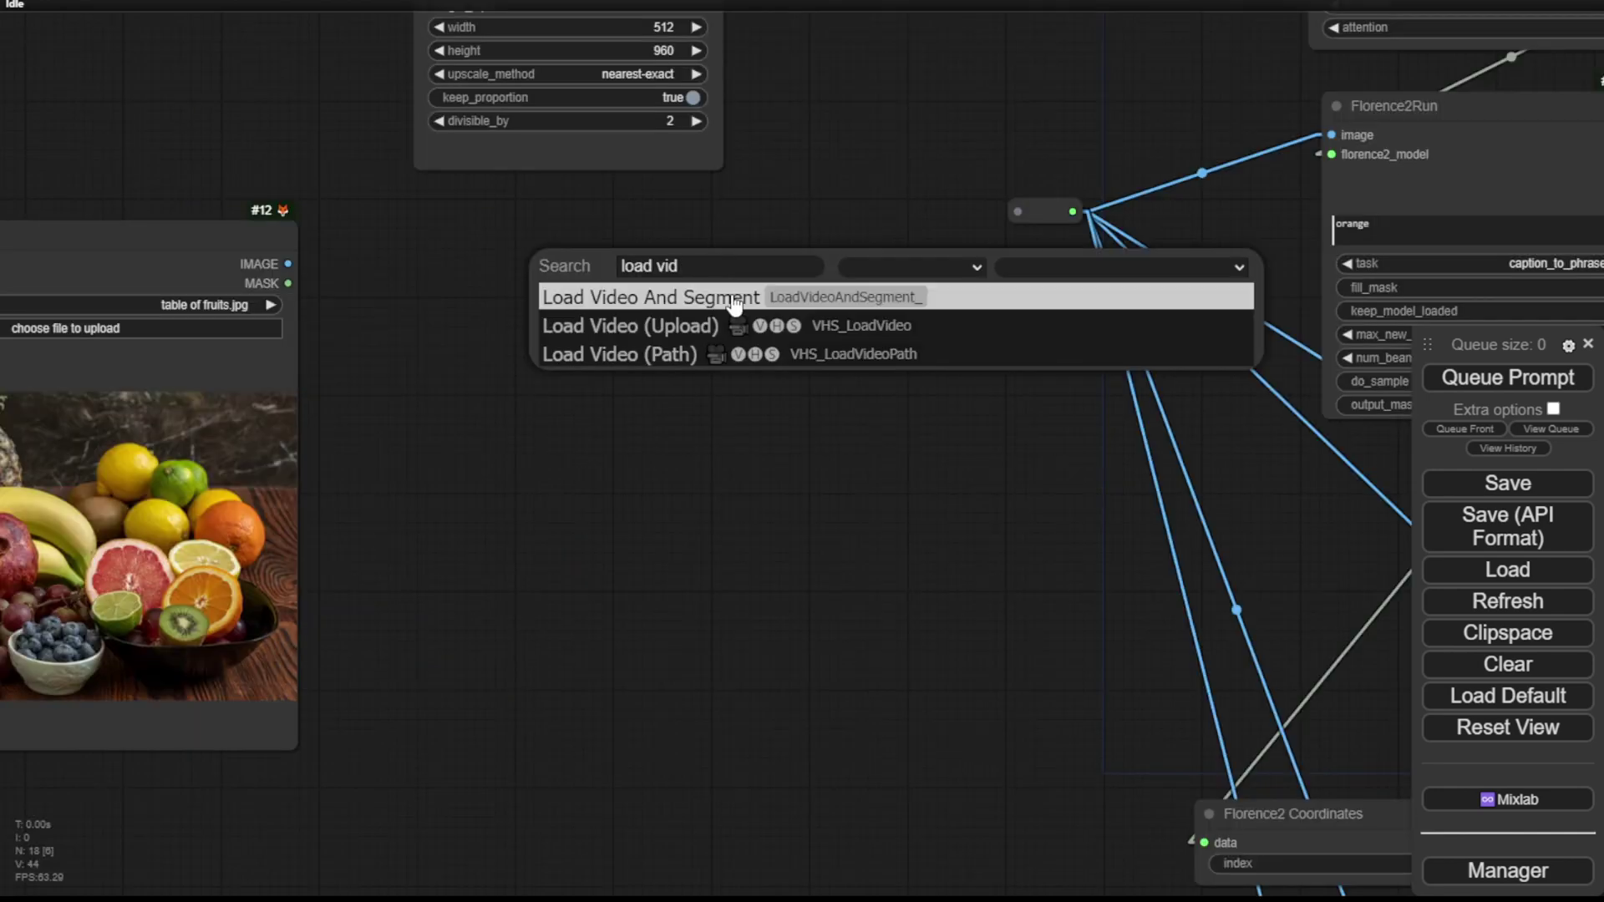
{"action": "left_click", "coordinate": [734, 325]}
{"action": "left_click_drag", "start_coordinate": [784, 265], "coordinate": [700, 231]}
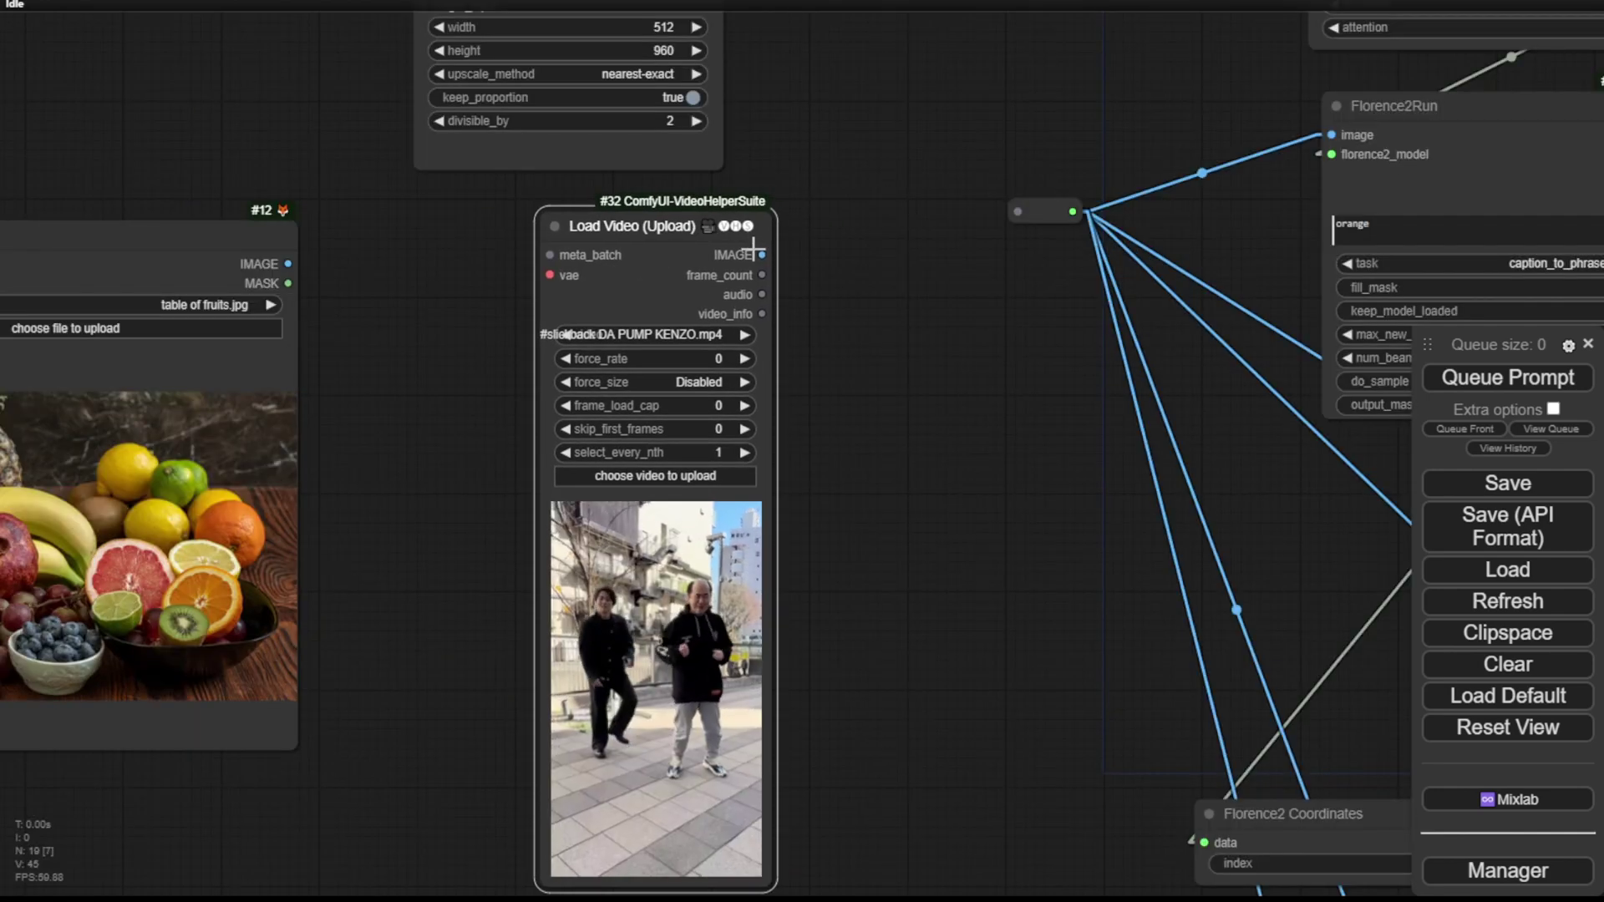
Connect the Load Video node's IMAGE output to the reroute node that feeds Florence2Run
{"action": "left_click_drag", "start_coordinate": [844, 460], "coordinate": [843, 350]}
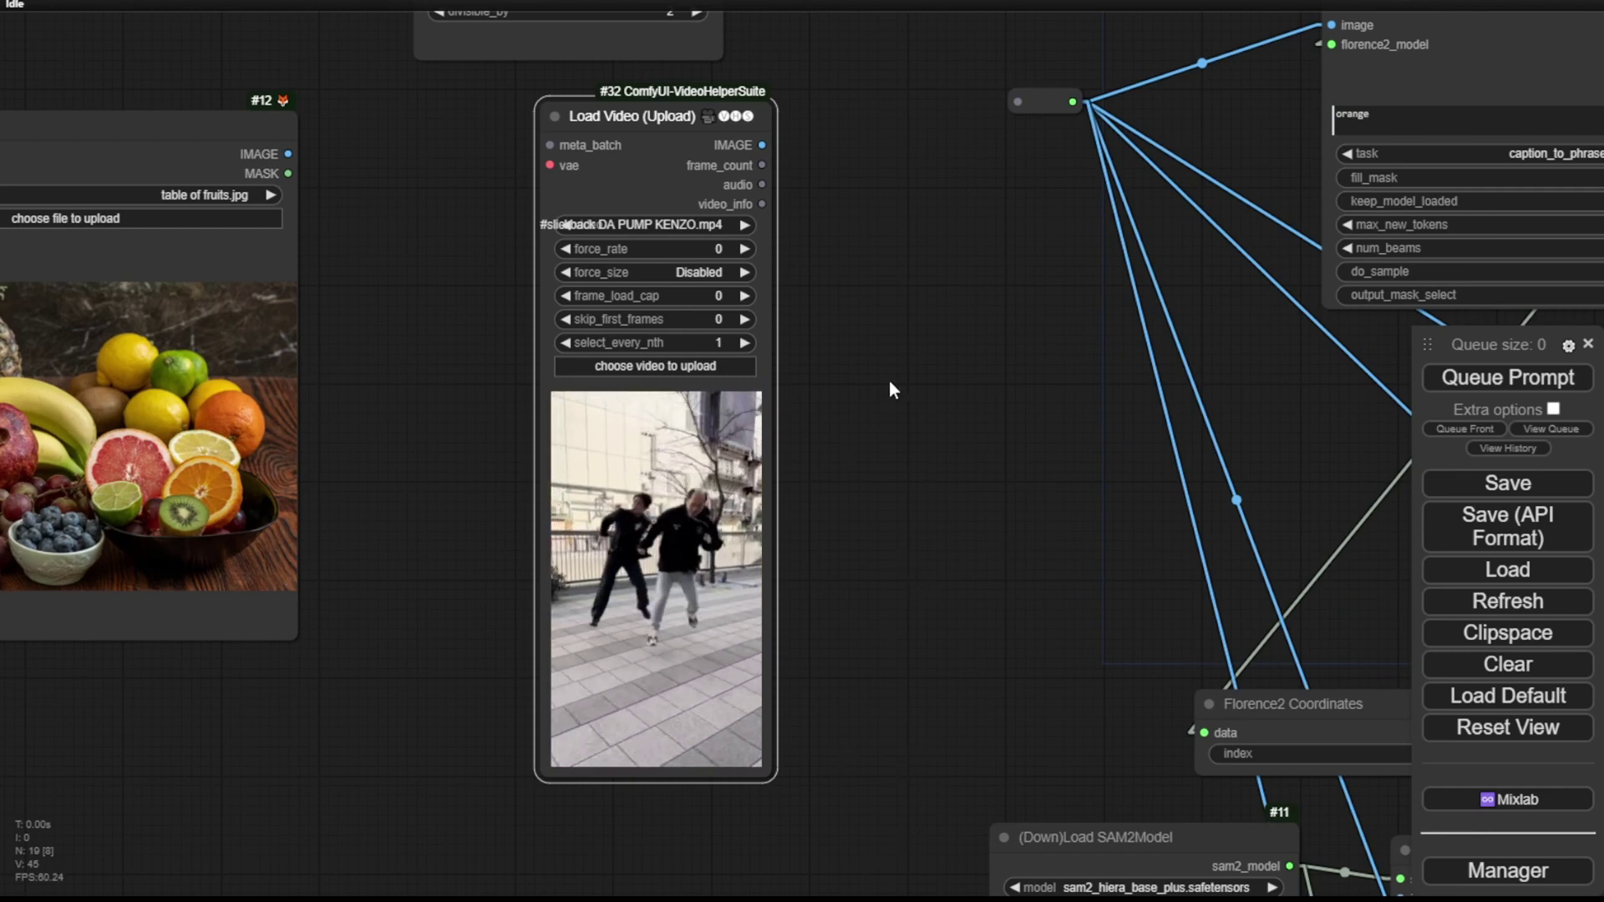
{"action": "left_click_drag", "start_coordinate": [834, 161], "coordinate": [977, 178]}
{"action": "left_click_drag", "start_coordinate": [961, 277], "coordinate": [891, 185]}
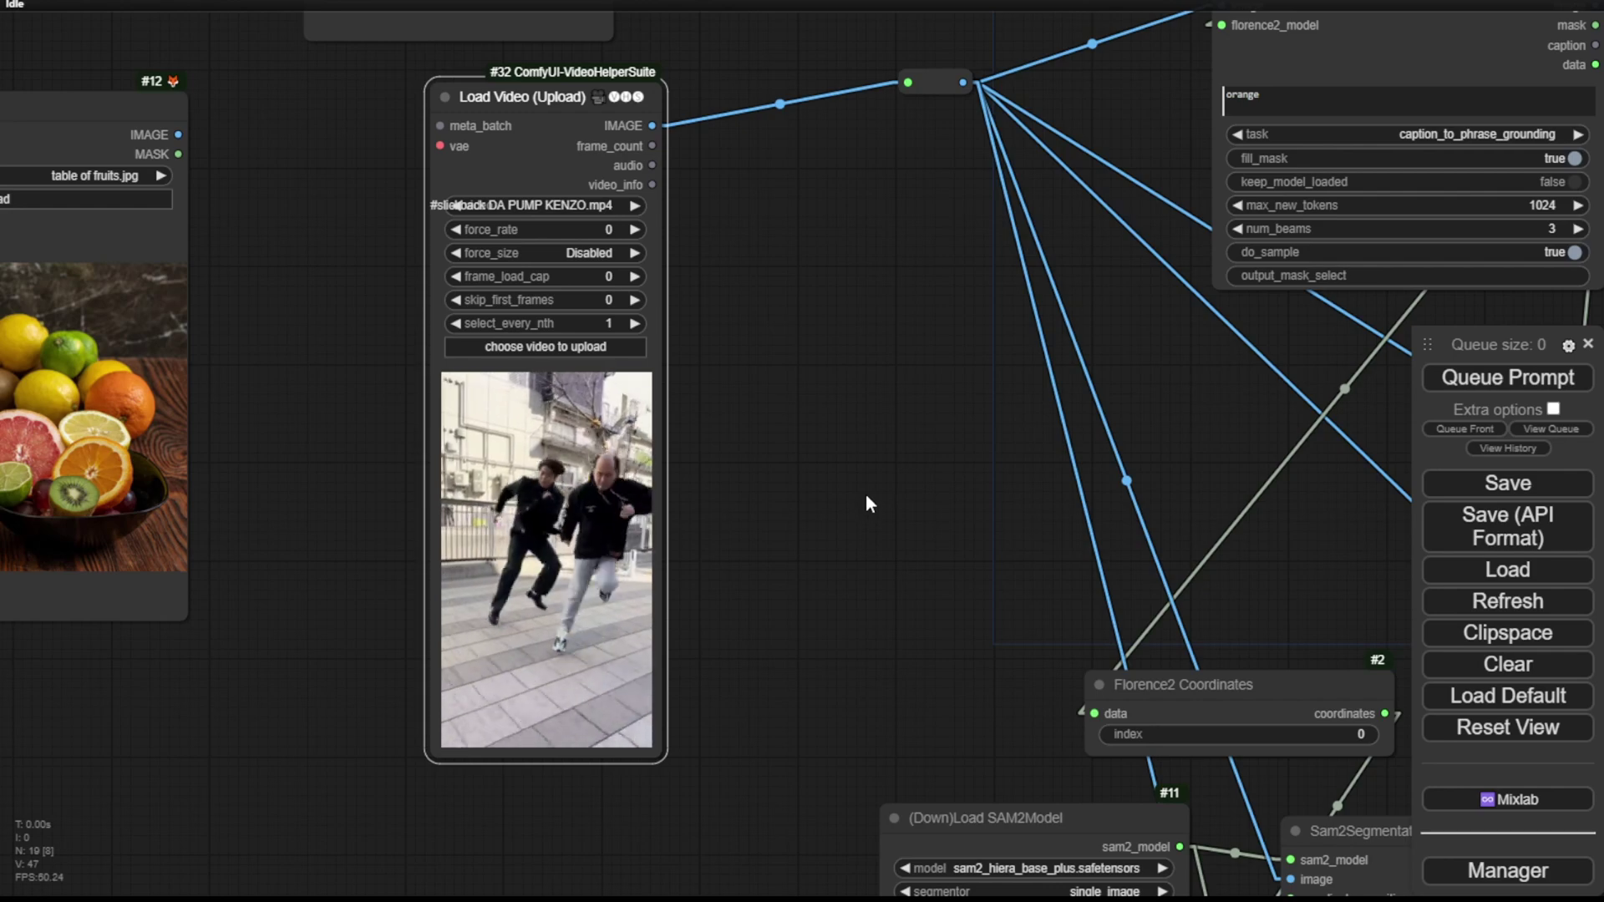
Replace the Florence2Run text prompt with "2 dancers"
{"action": "left_click_drag", "start_coordinate": [904, 483], "coordinate": [716, 560]}
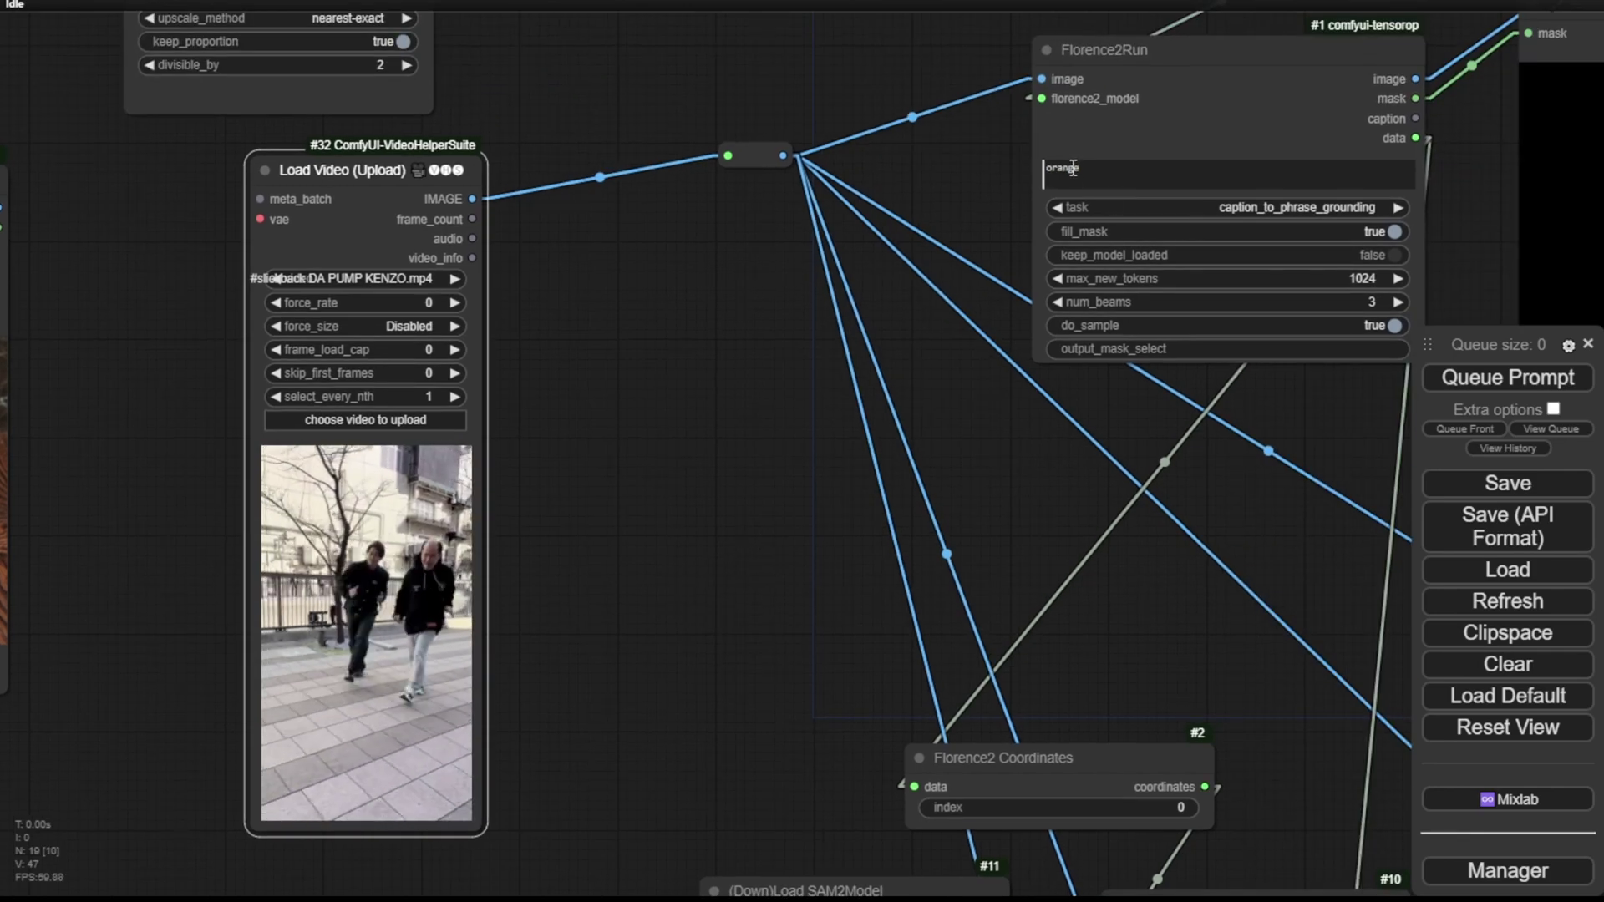
{"action": "left_click_drag", "start_coordinate": [925, 164], "coordinate": [499, 341]}
{"action": "double_click", "coordinate": [632, 341]}
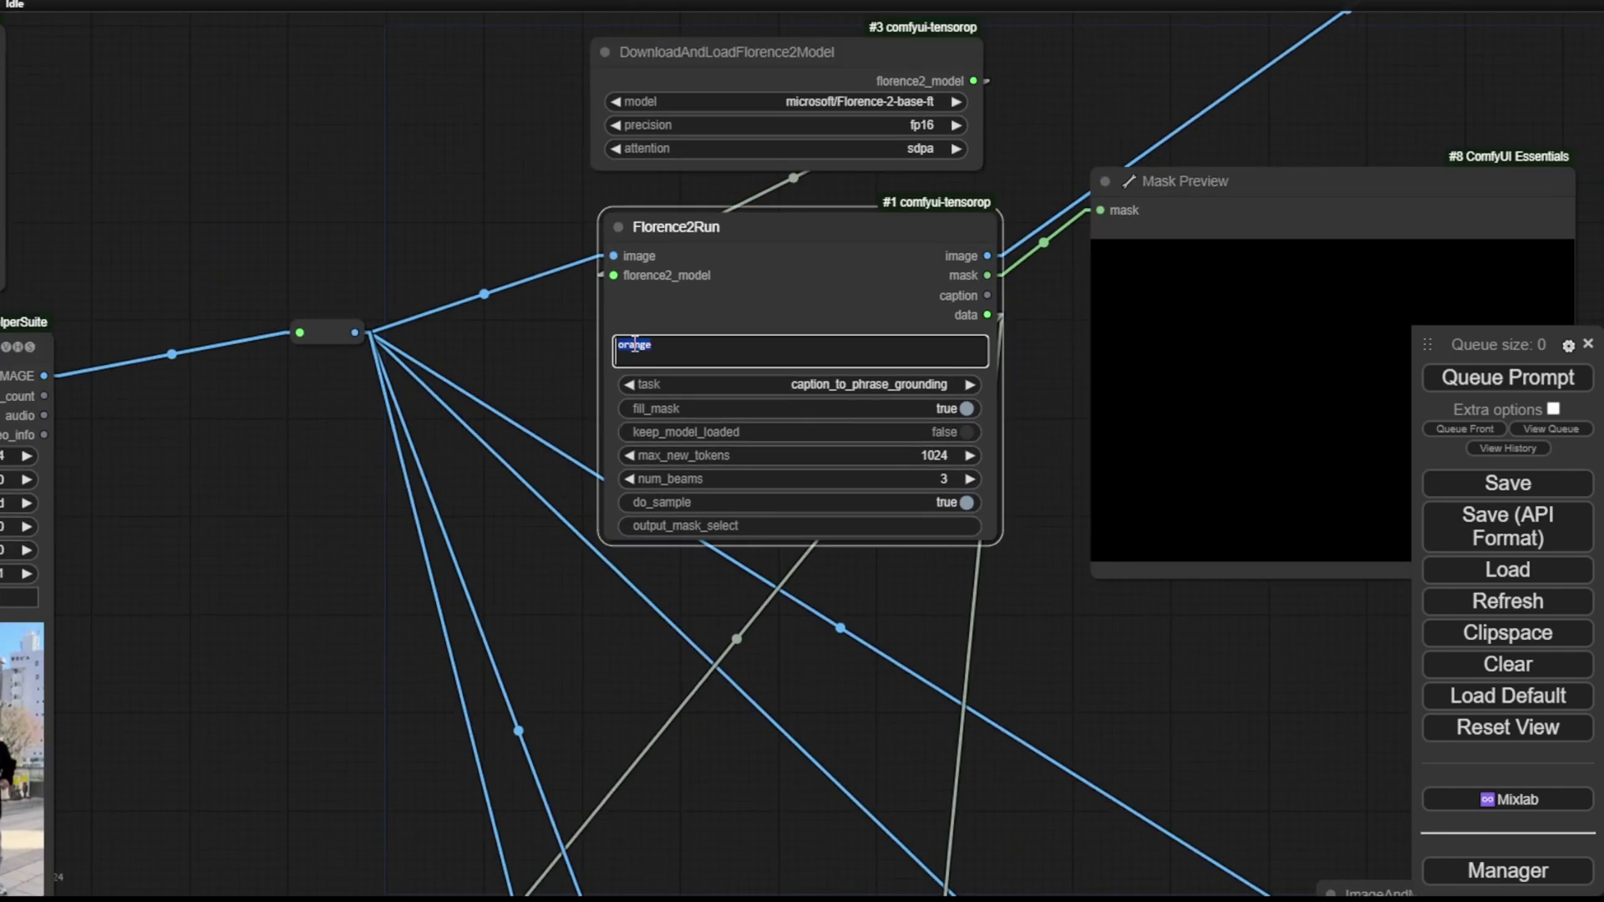
{"action": "type", "text": "2 dancers"}
{"action": "left_click", "coordinate": [552, 367]}
Set the Load Video node's frame_load_cap to 50
{"action": "scroll", "coordinate": [551, 367], "scroll_direction": "down", "scroll_amount": 3}
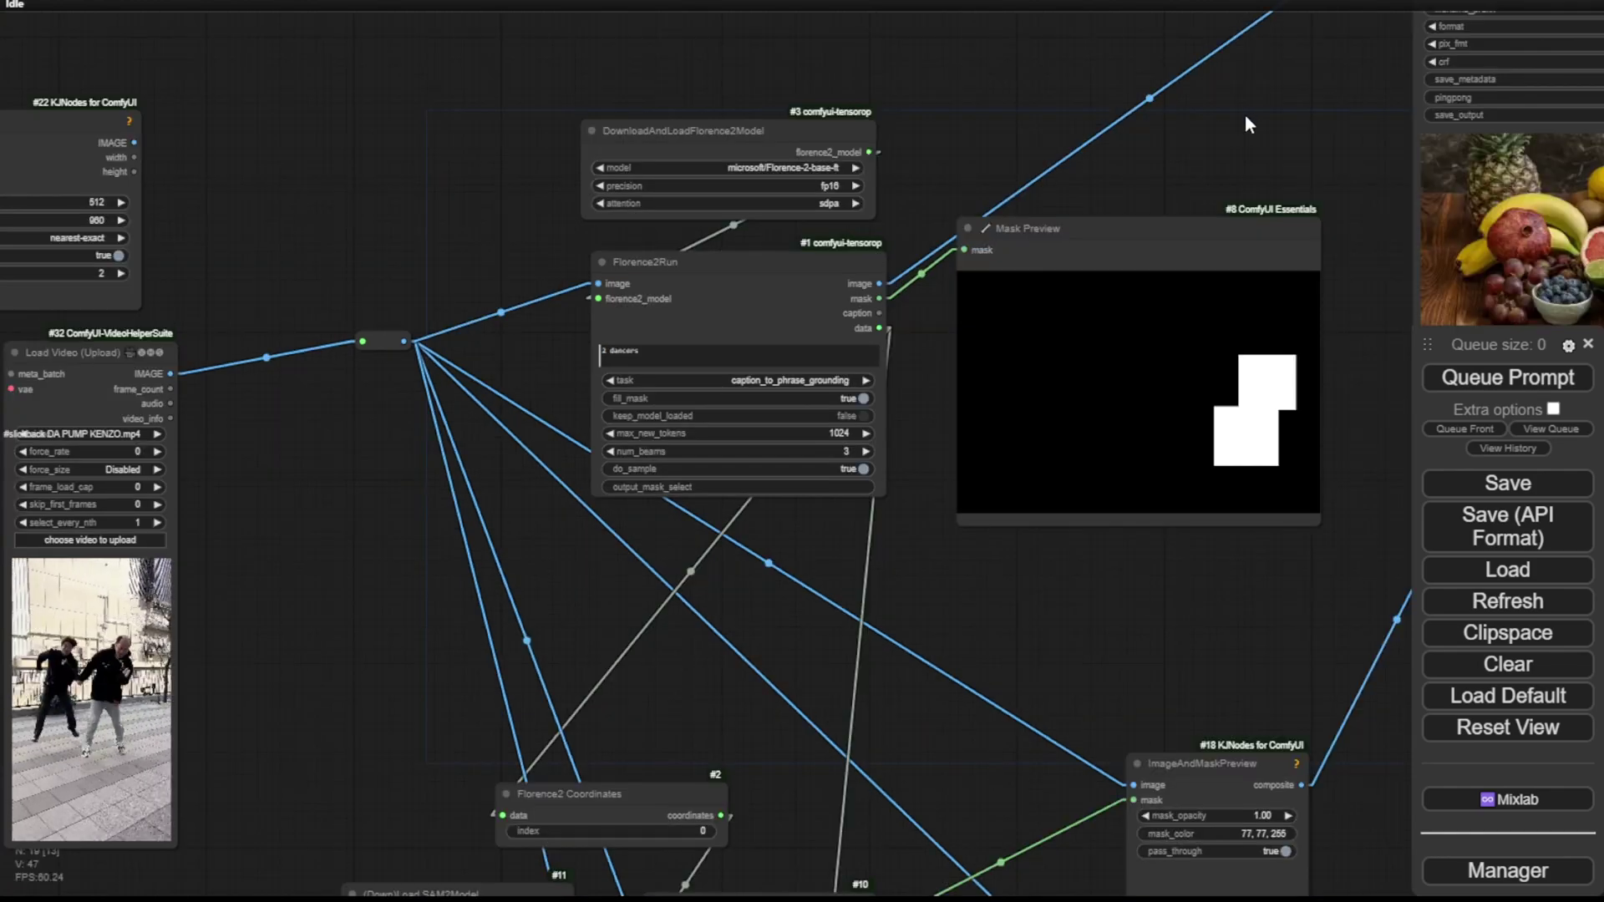
{"action": "left_click_drag", "start_coordinate": [254, 526], "coordinate": [720, 505]}
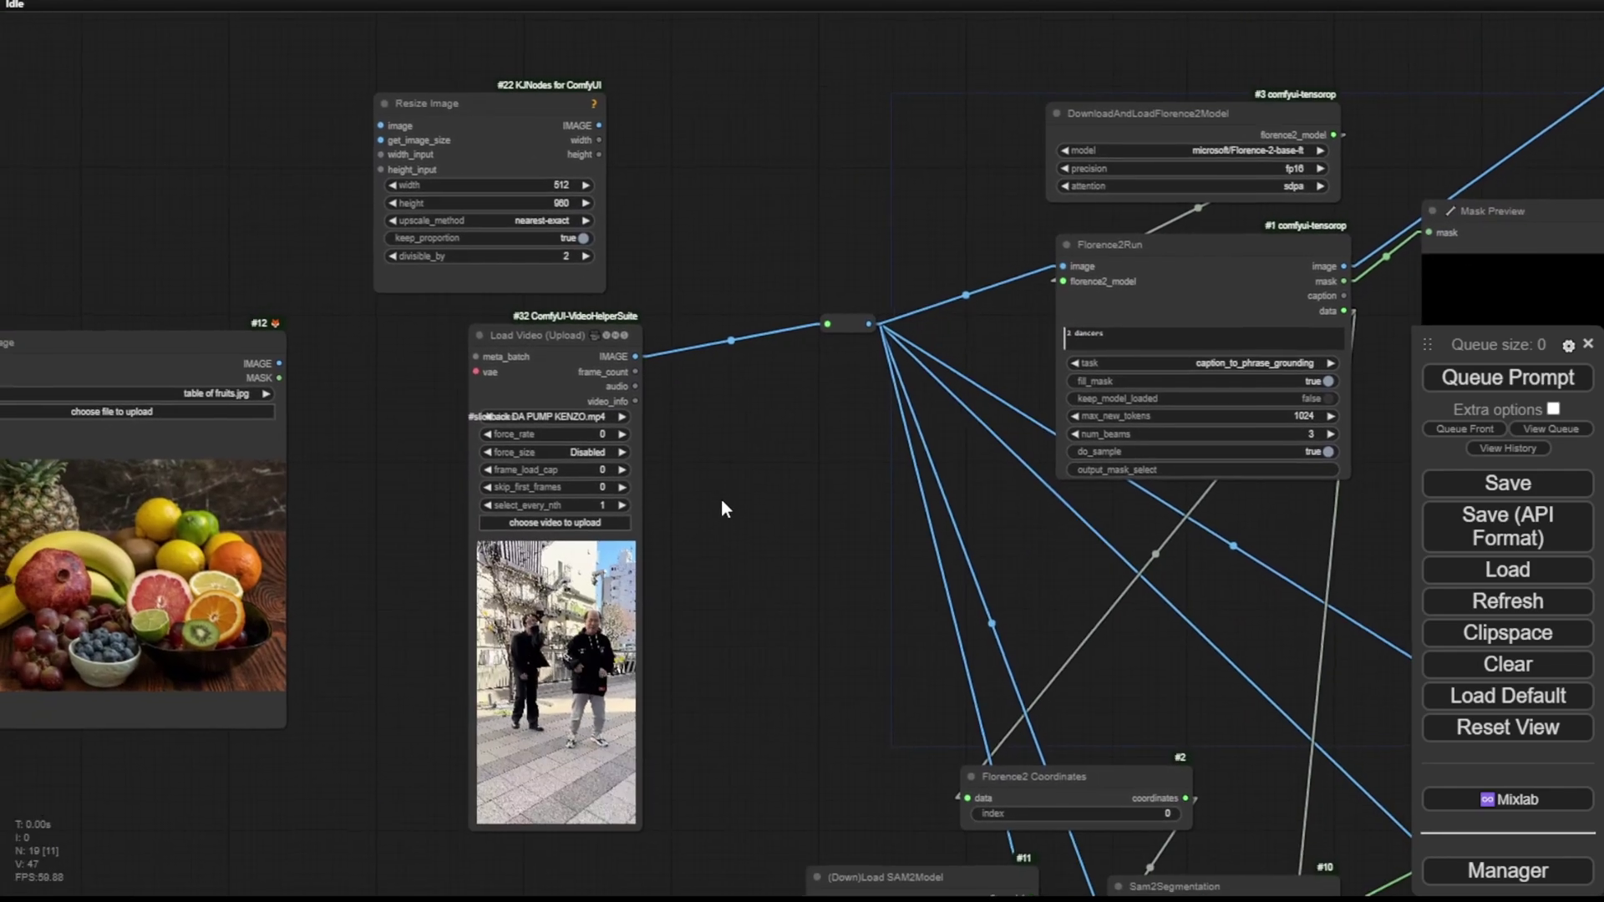
{"action": "scroll", "coordinate": [719, 461], "scroll_direction": "up", "scroll_amount": 3}
{"action": "scroll", "coordinate": [652, 401], "scroll_direction": "up", "scroll_amount": 3}
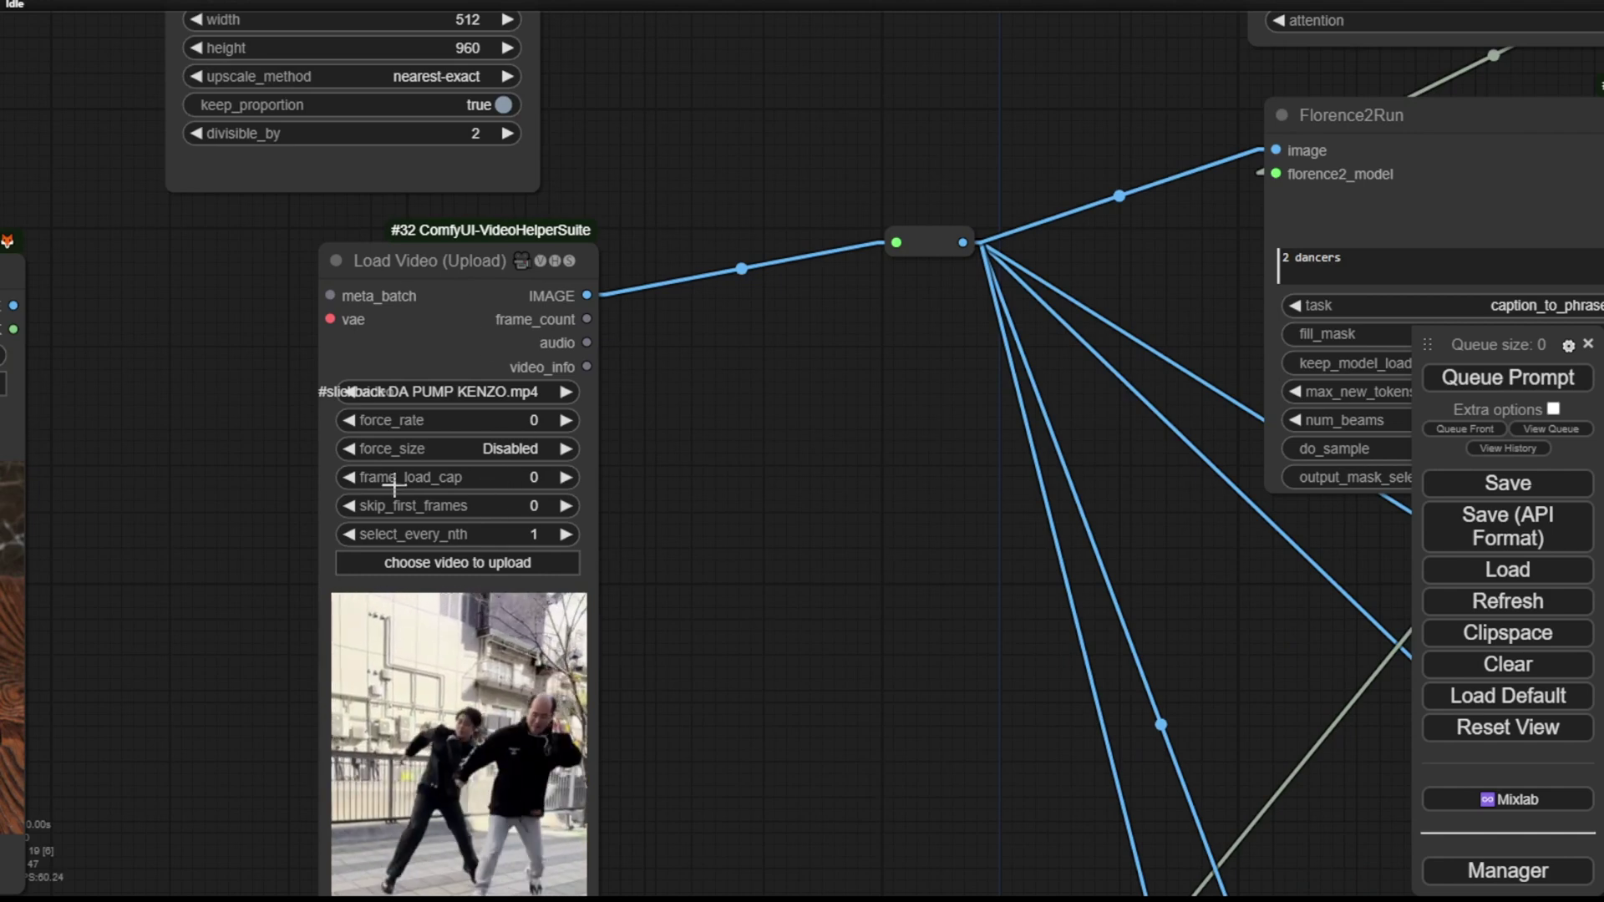
{"action": "left_click", "coordinate": [501, 477]}
{"action": "type", "text": "50"}
{"action": "key", "text": "Return"}
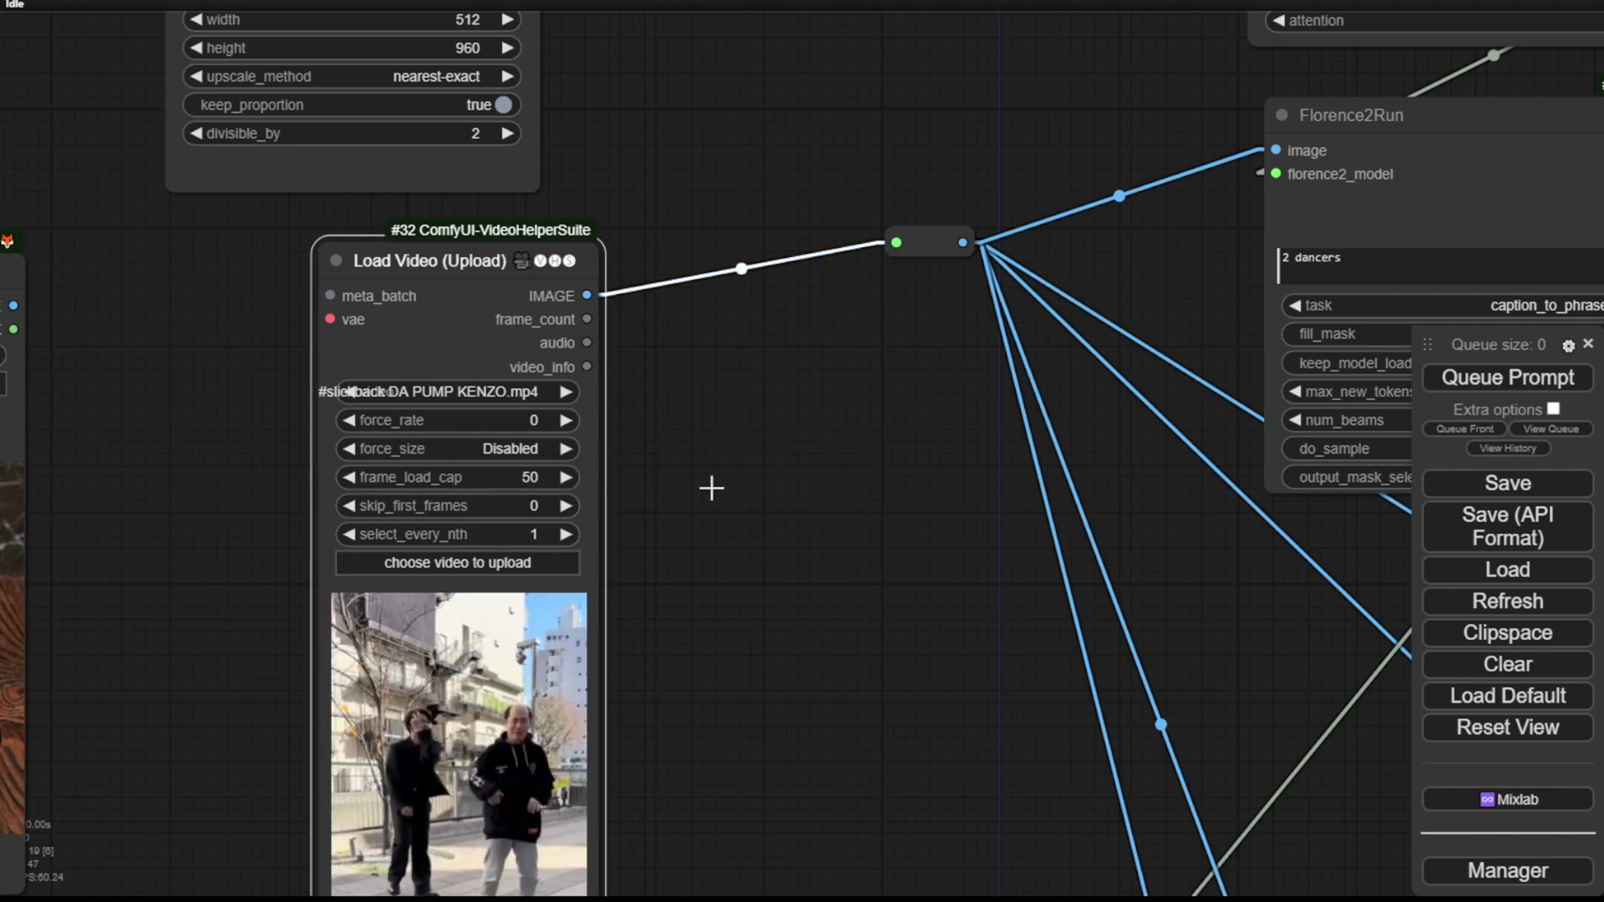
{"action": "left_click", "coordinate": [709, 482]}
Switch the segmentor of the Load SAM2Model node to video
{"action": "scroll", "coordinate": [708, 483], "scroll_direction": "down", "scroll_amount": 2}
{"action": "left_click_drag", "start_coordinate": [759, 491], "coordinate": [75, 418]}
{"action": "scroll", "coordinate": [75, 418], "scroll_direction": "up", "scroll_amount": 1}
{"action": "scroll", "coordinate": [1083, 526], "scroll_direction": "down", "scroll_amount": 3}
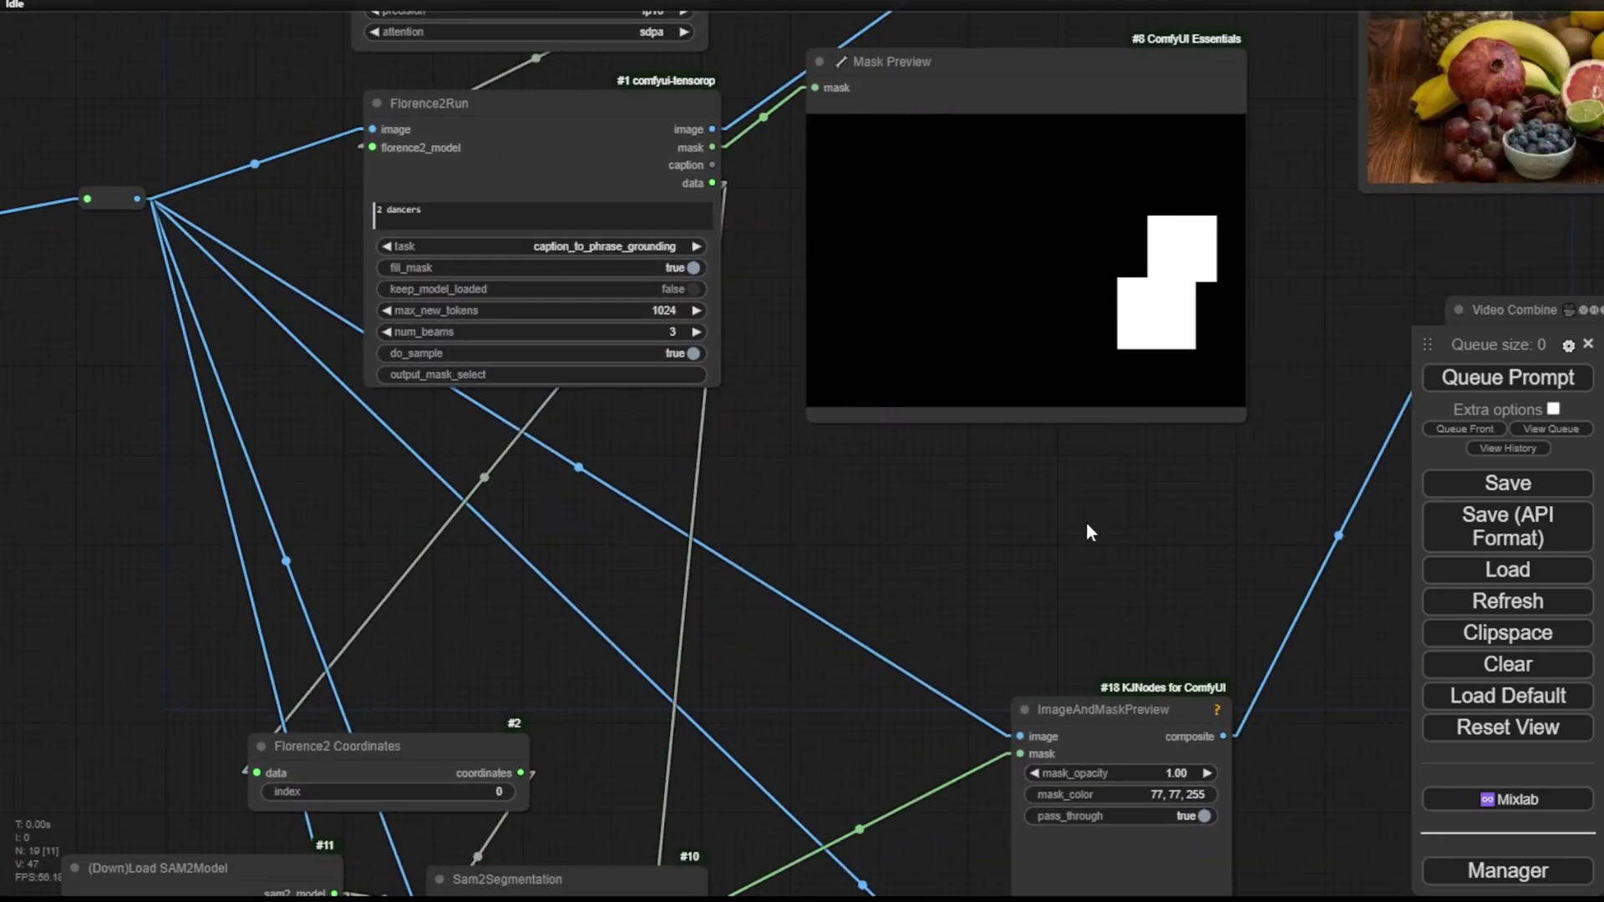
{"action": "left_click_drag", "start_coordinate": [1077, 529], "coordinate": [835, 614]}
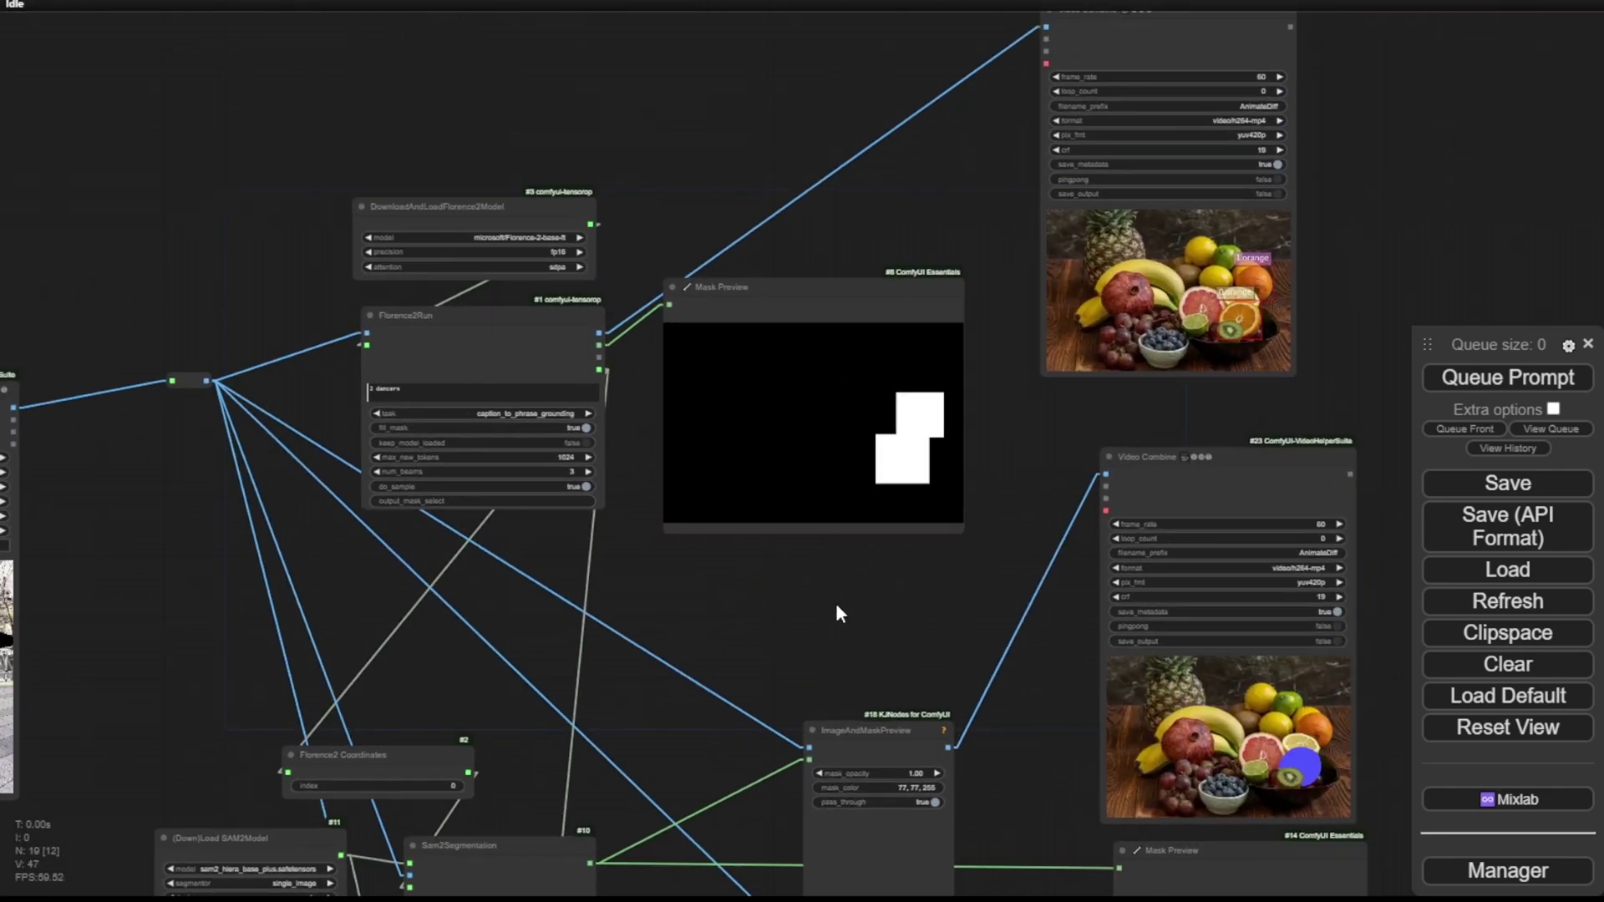
{"action": "left_click_drag", "start_coordinate": [401, 718], "coordinate": [752, 193]}
{"action": "scroll", "coordinate": [591, 420], "scroll_direction": "up", "scroll_amount": 7}
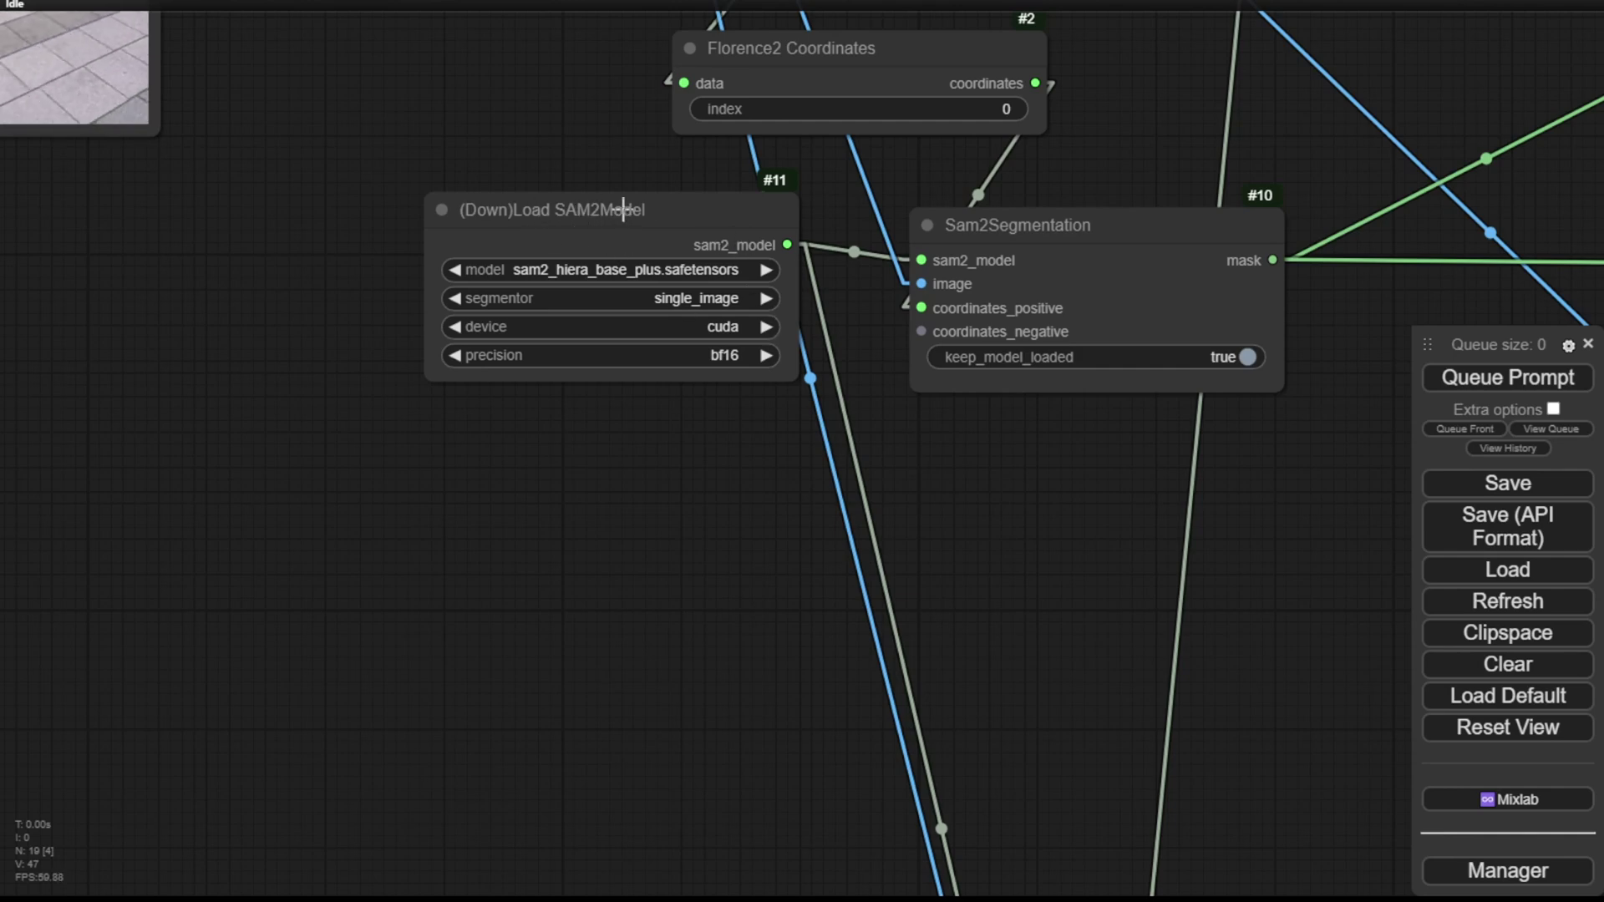
{"action": "left_click", "coordinate": [672, 306]}
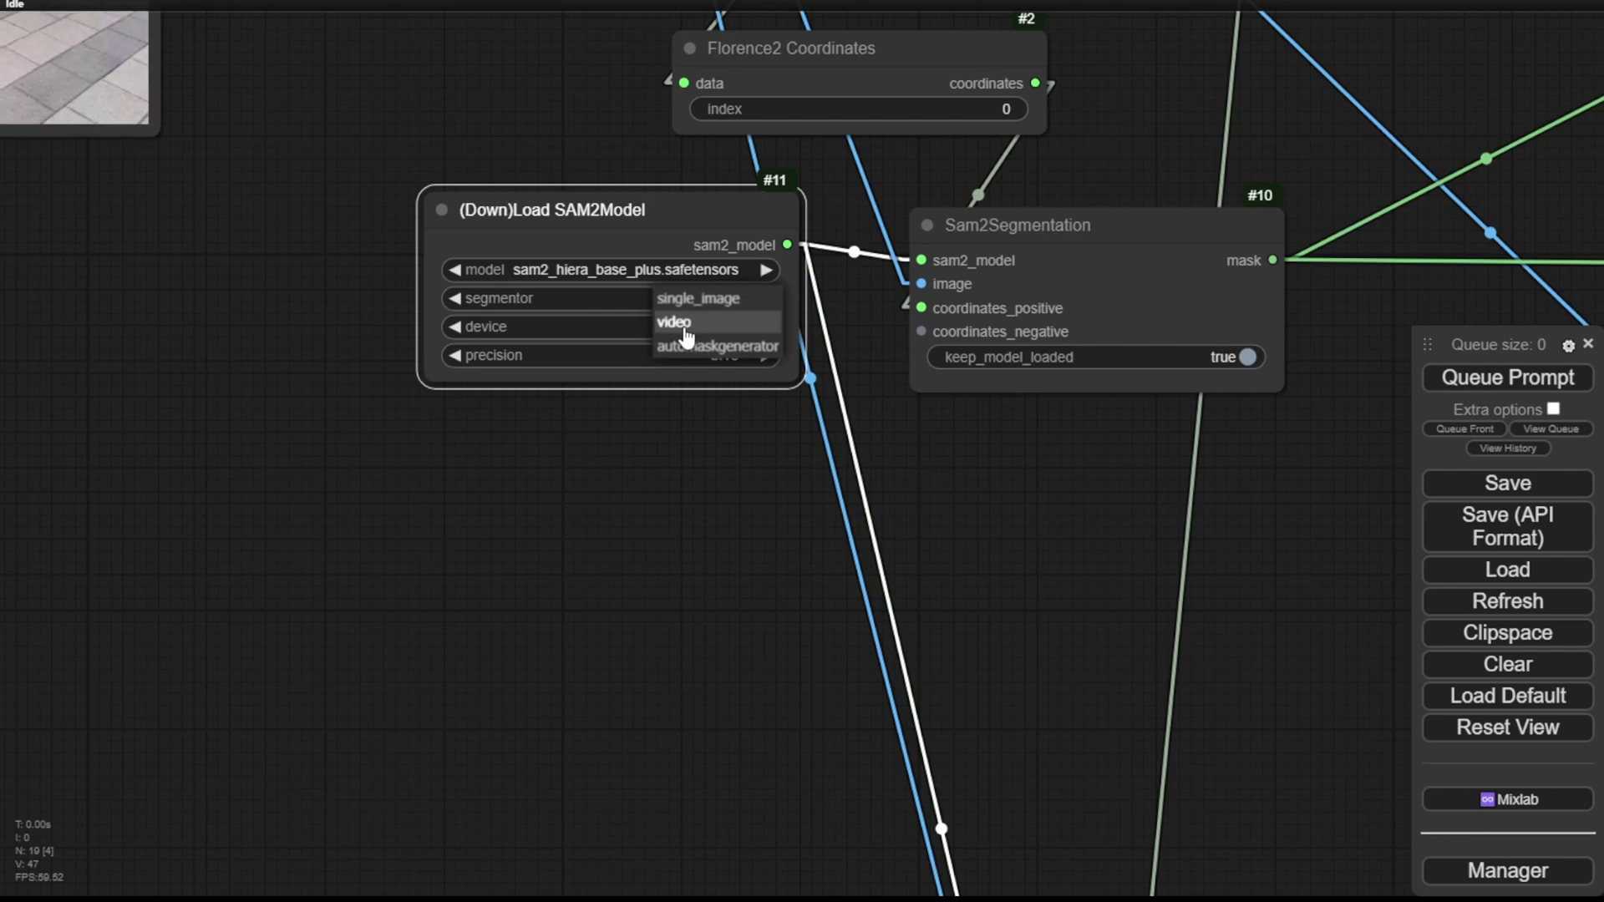
{"action": "left_click", "coordinate": [683, 323]}
Run the workflow and move the Video Combine node showing the Florence2 output up, clear of the Video Combine node below
{"action": "scroll", "coordinate": [679, 456], "scroll_direction": "down", "scroll_amount": 12}
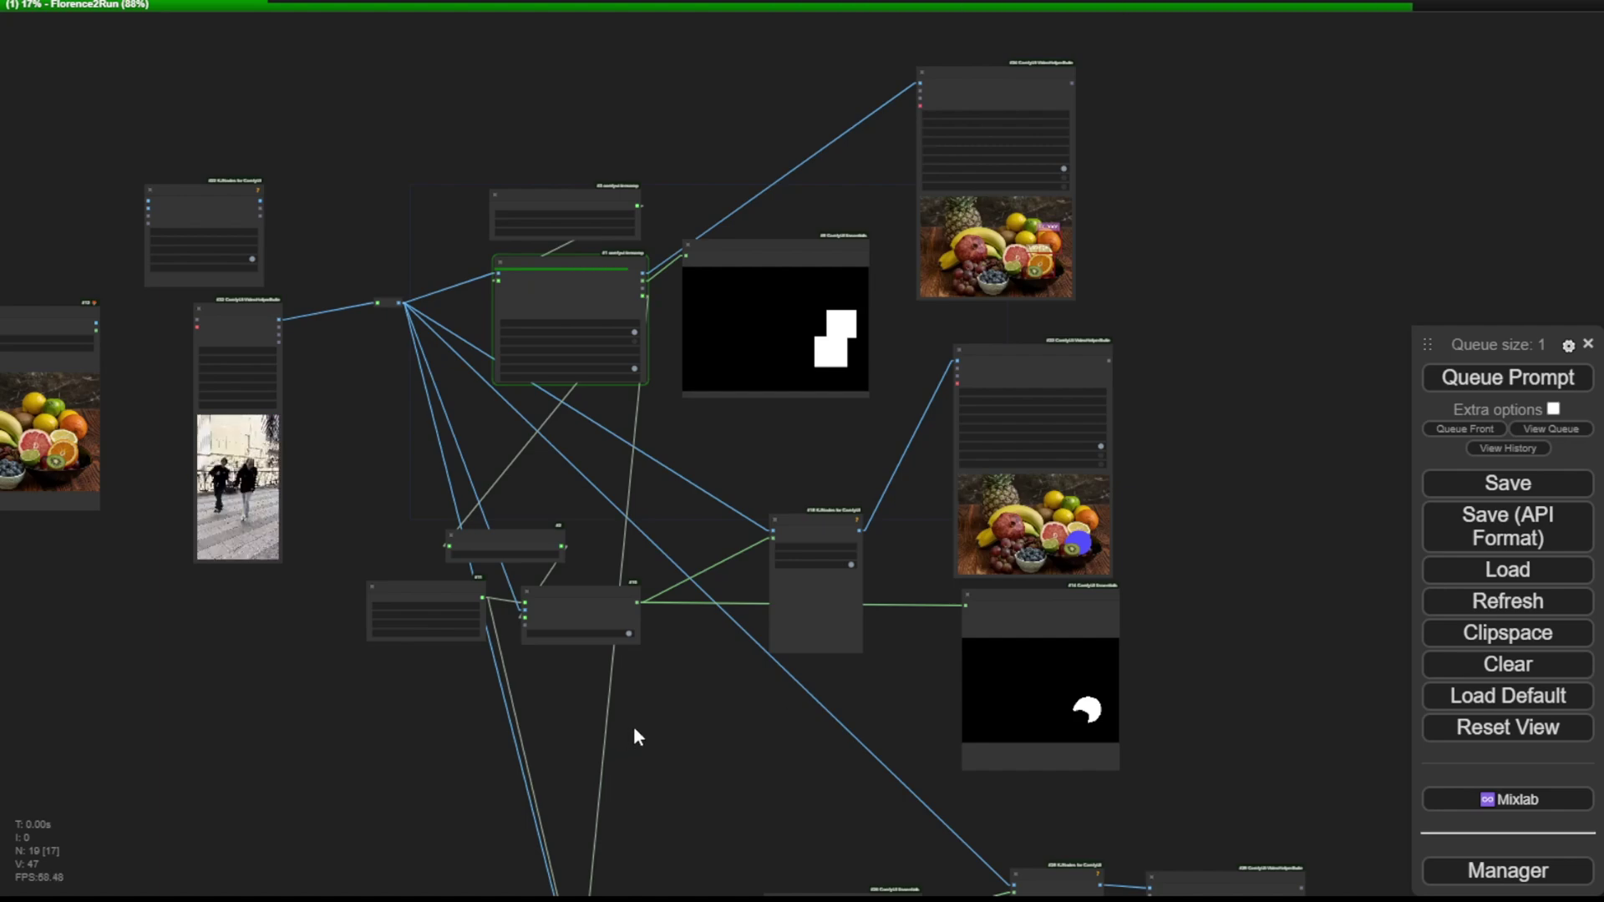
{"action": "left_click_drag", "start_coordinate": [1213, 230], "coordinate": [1136, 472]}
{"action": "left_click_drag", "start_coordinate": [954, 321], "coordinate": [947, 161]}
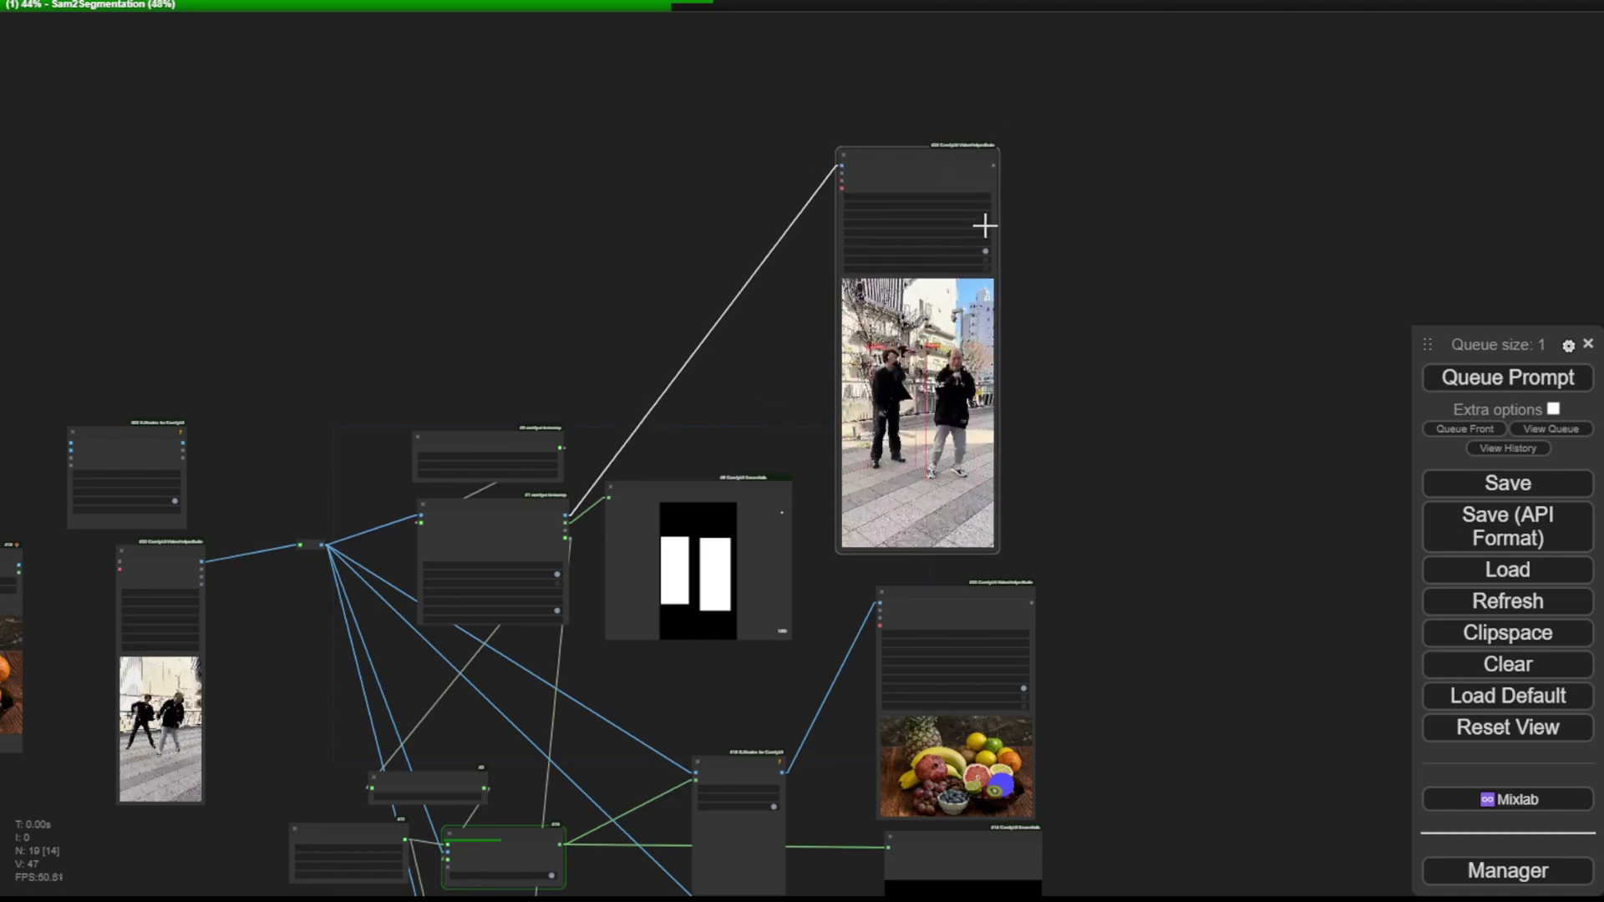
Examine the dancer detections in the Florence2 output preview, the Florence2 Coordinates node, and the coordinates logged in the console
{"action": "scroll", "coordinate": [967, 521], "scroll_direction": "up", "scroll_amount": 7}
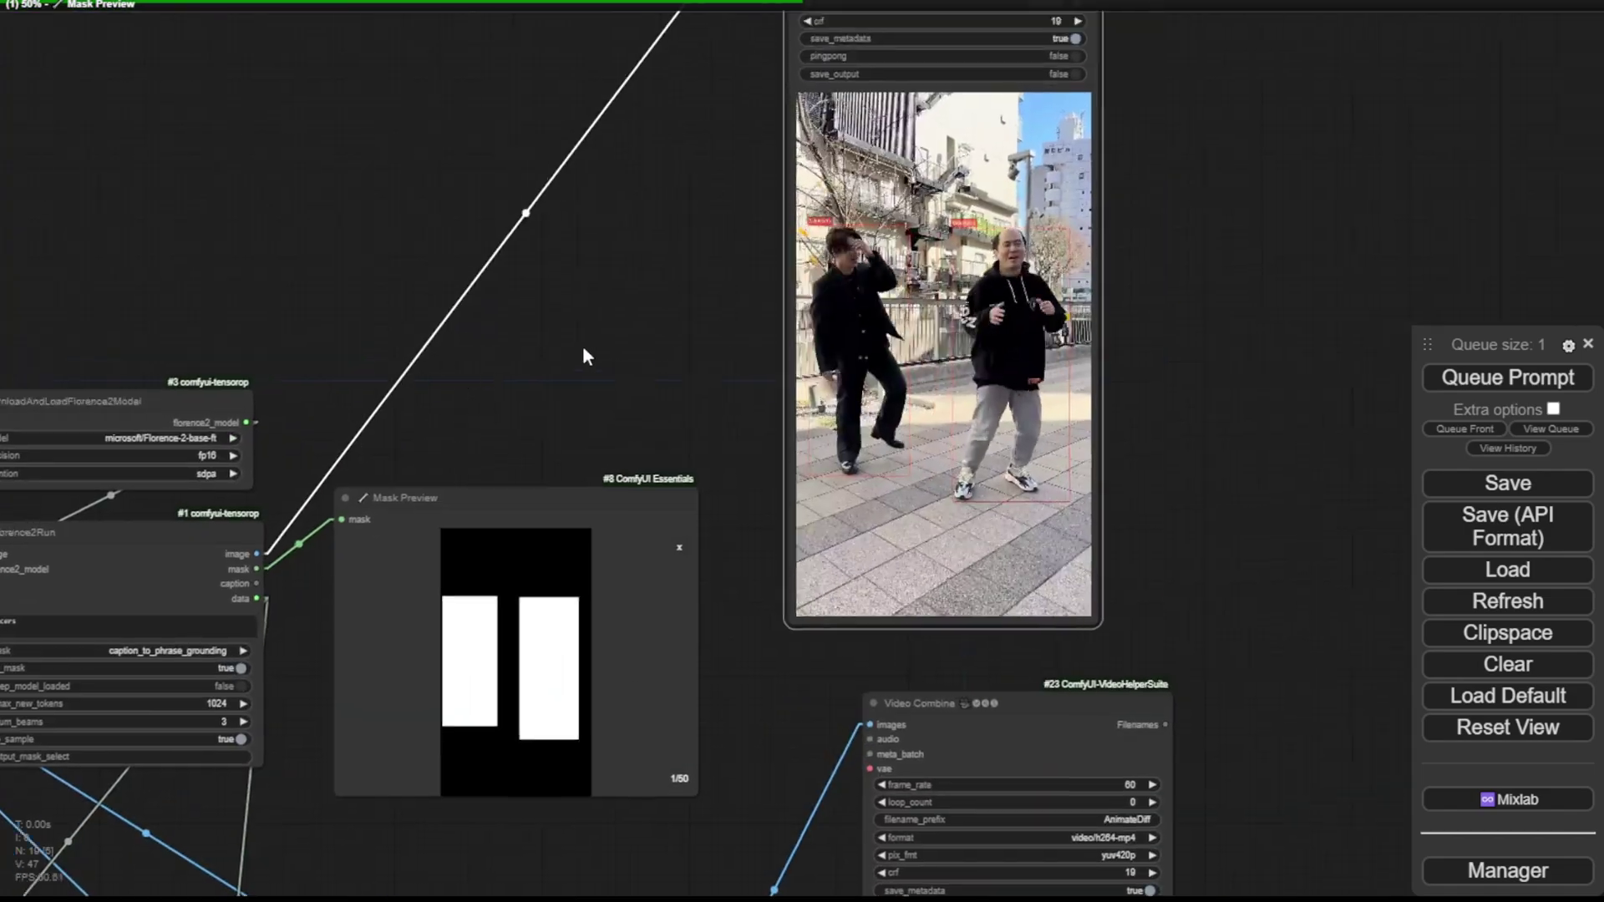
{"action": "left_click_drag", "start_coordinate": [583, 356], "coordinate": [444, 433]}
{"action": "scroll", "coordinate": [668, 274], "scroll_direction": "up", "scroll_amount": 9}
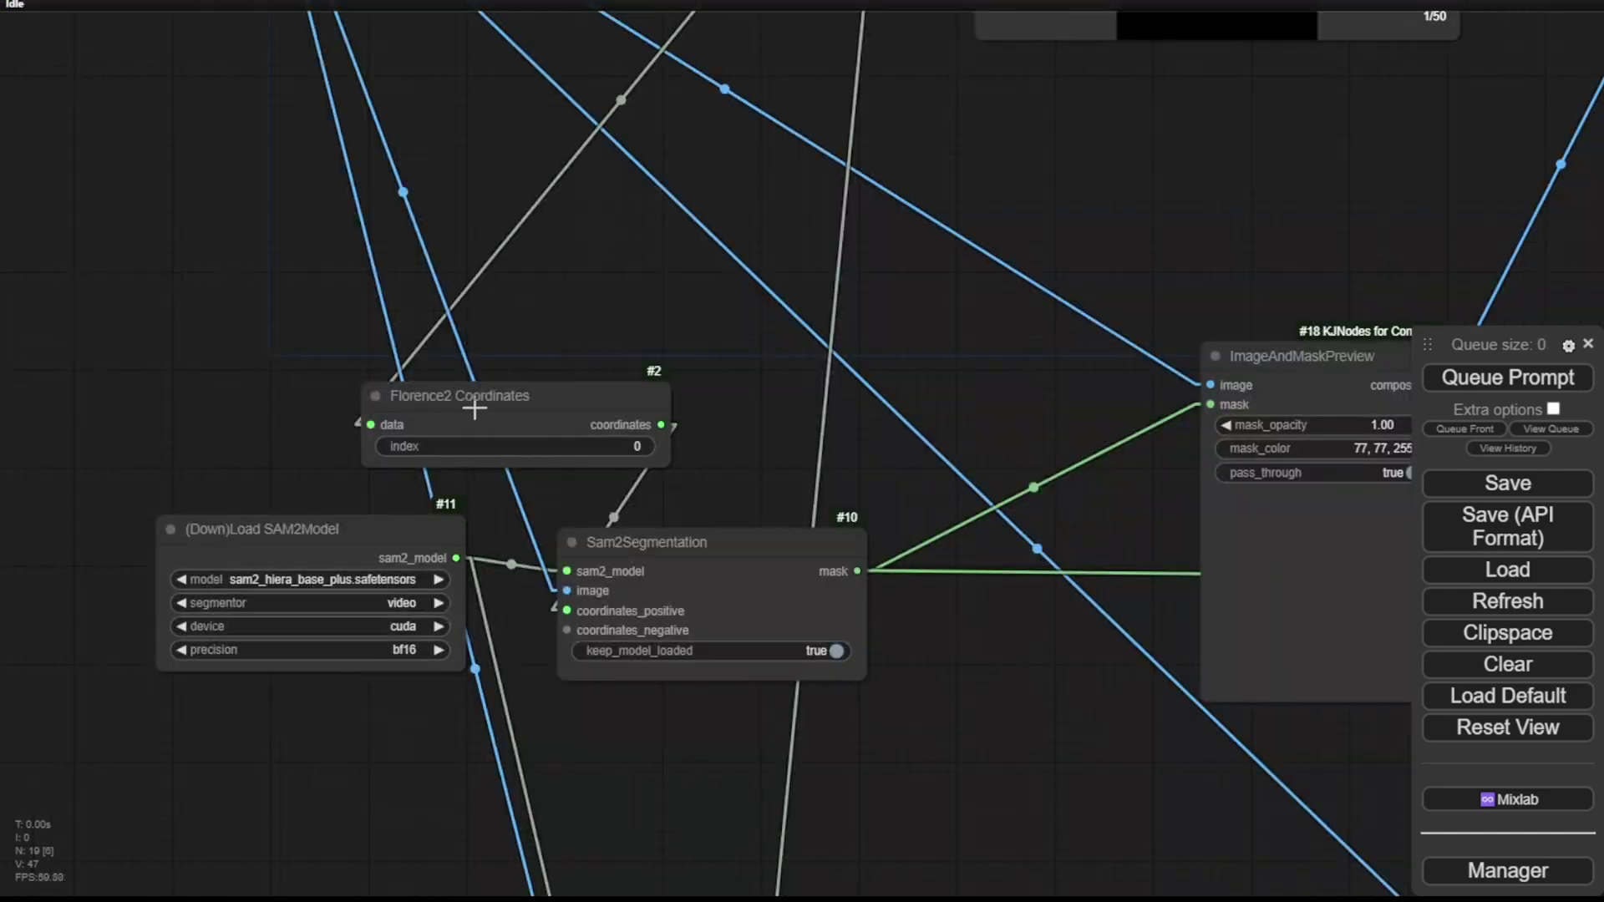
{"action": "left_click_drag", "start_coordinate": [474, 409], "coordinate": [616, 277]}
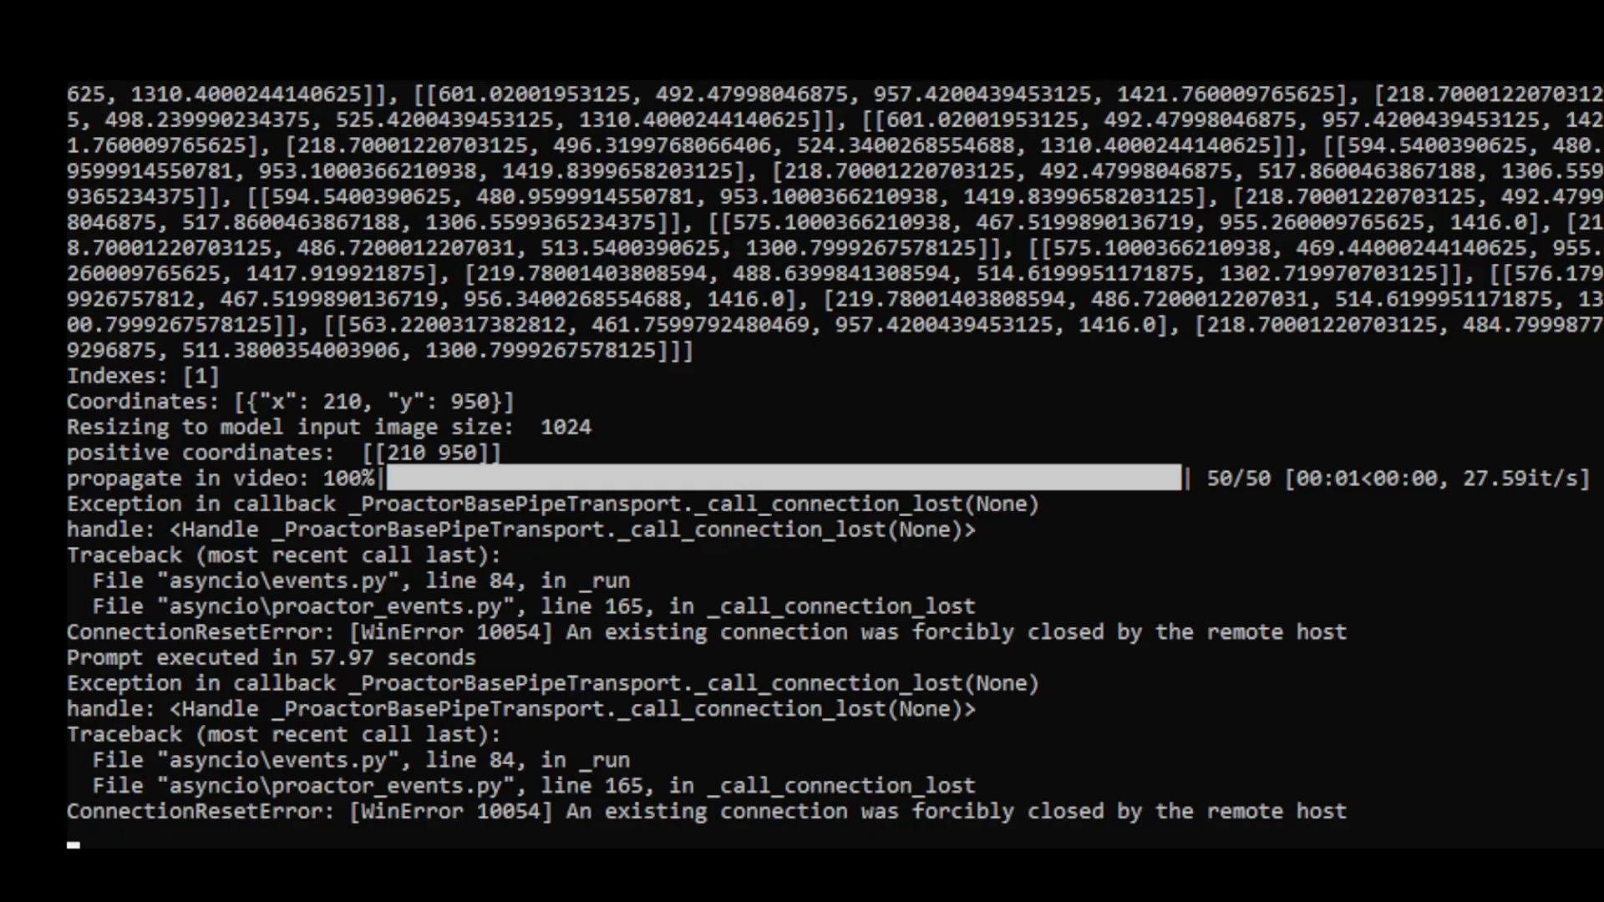
{"action": "scroll", "coordinate": [488, 319], "scroll_direction": "up", "scroll_amount": 15}
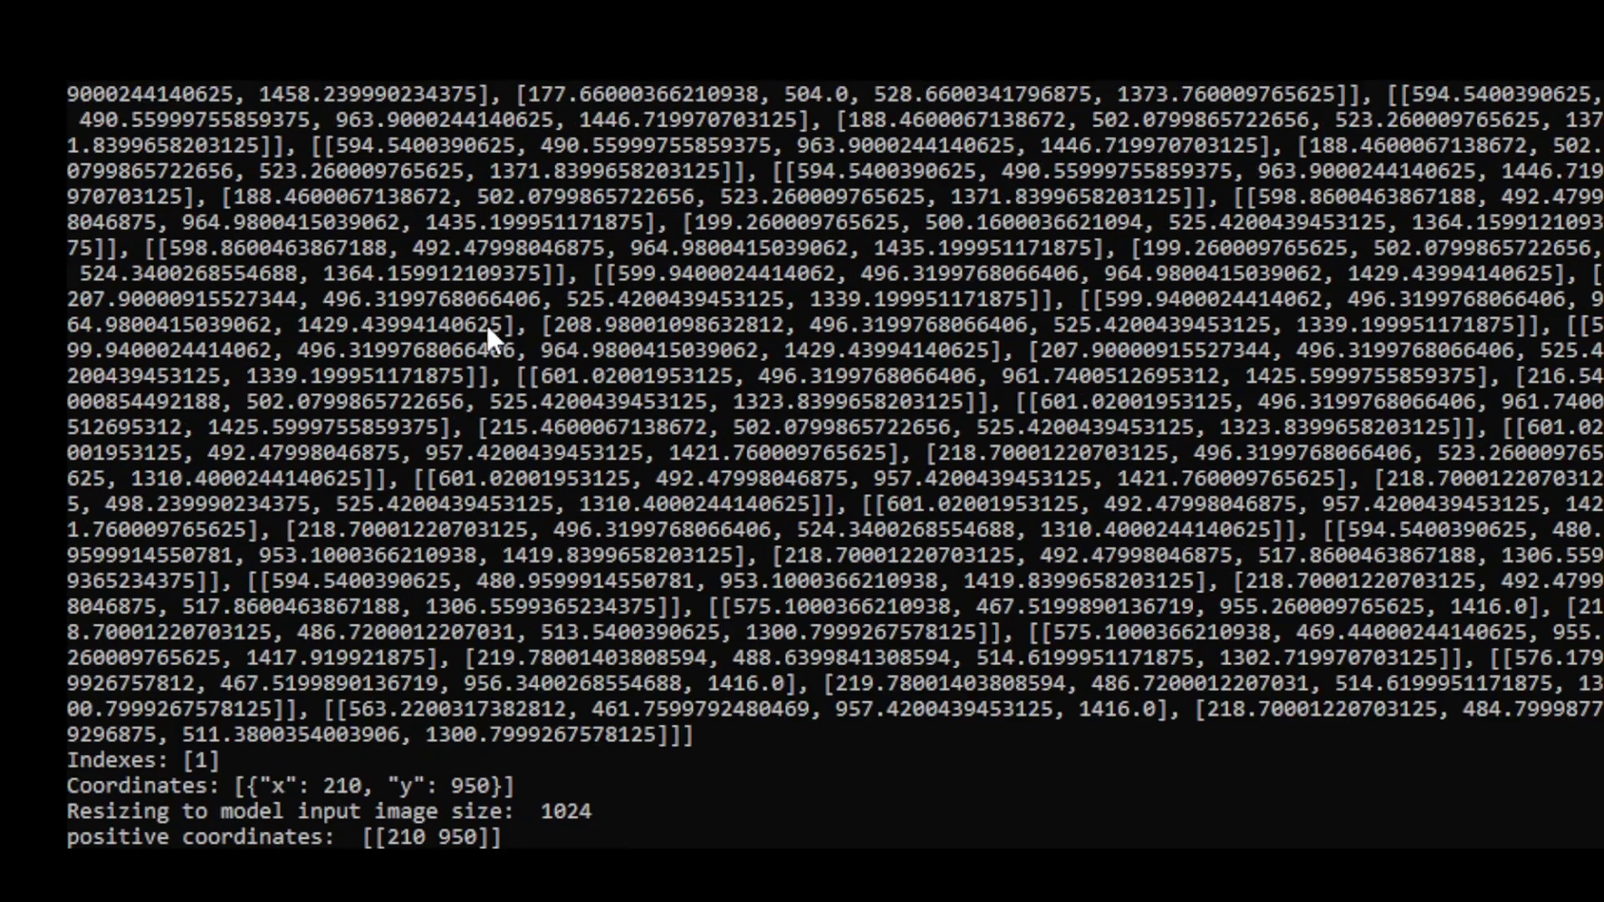
Examine the logged coordinates, the Florence2 Coordinates node at index 0, and the Video Combine previews of both separately segmented dancers
{"action": "scroll", "coordinate": [451, 368], "scroll_direction": "up", "scroll_amount": 7}
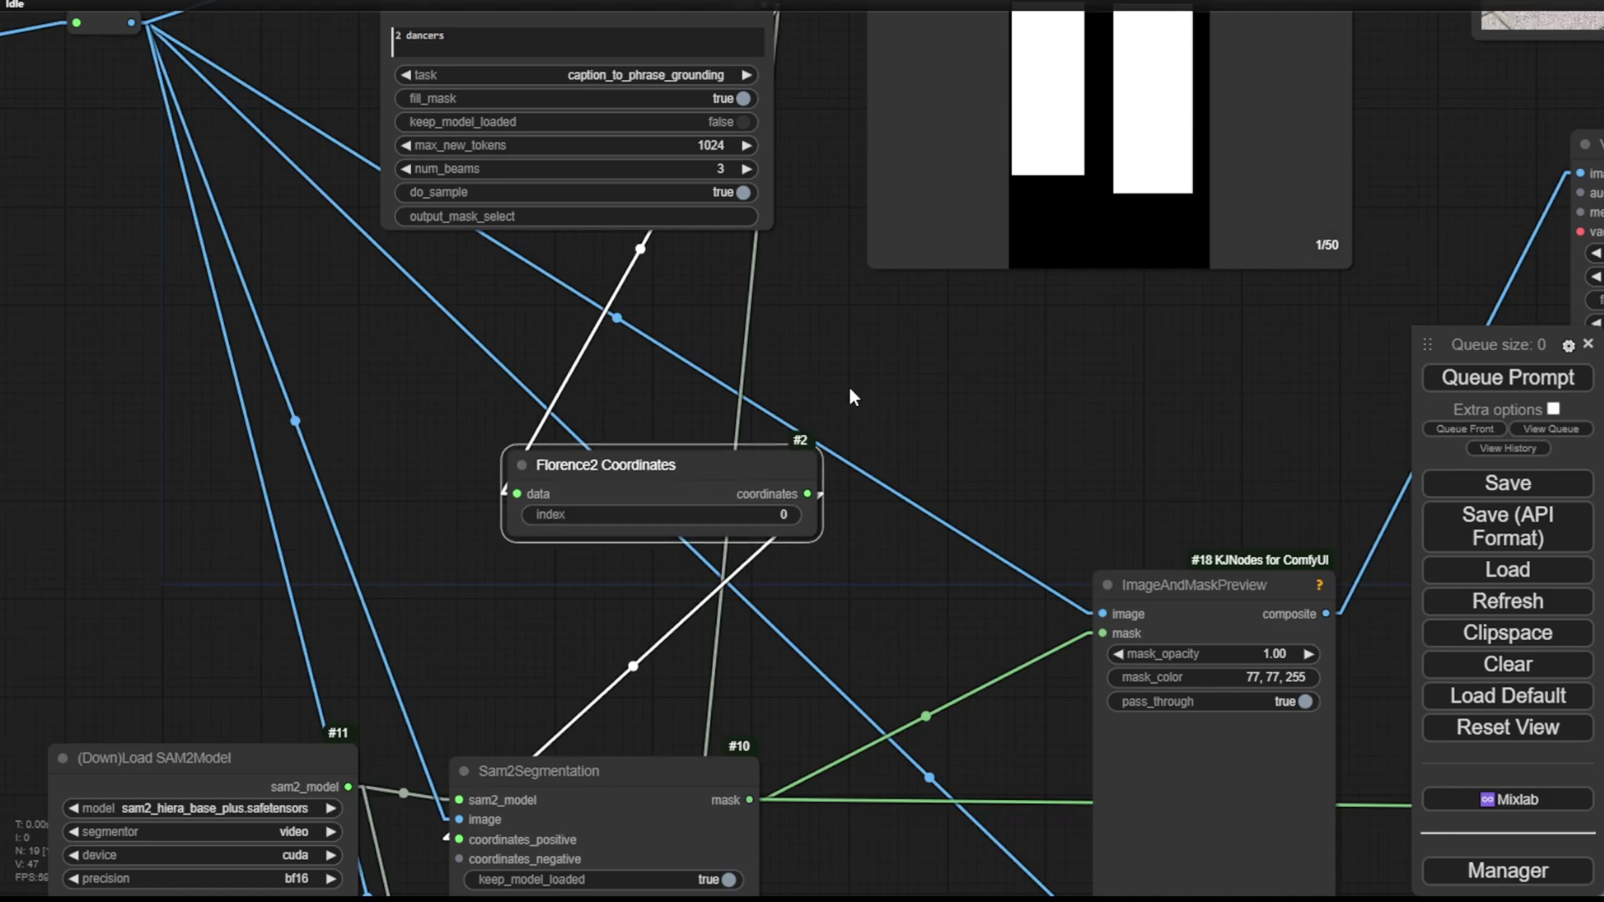
{"action": "left_click_drag", "start_coordinate": [849, 385], "coordinate": [785, 634]}
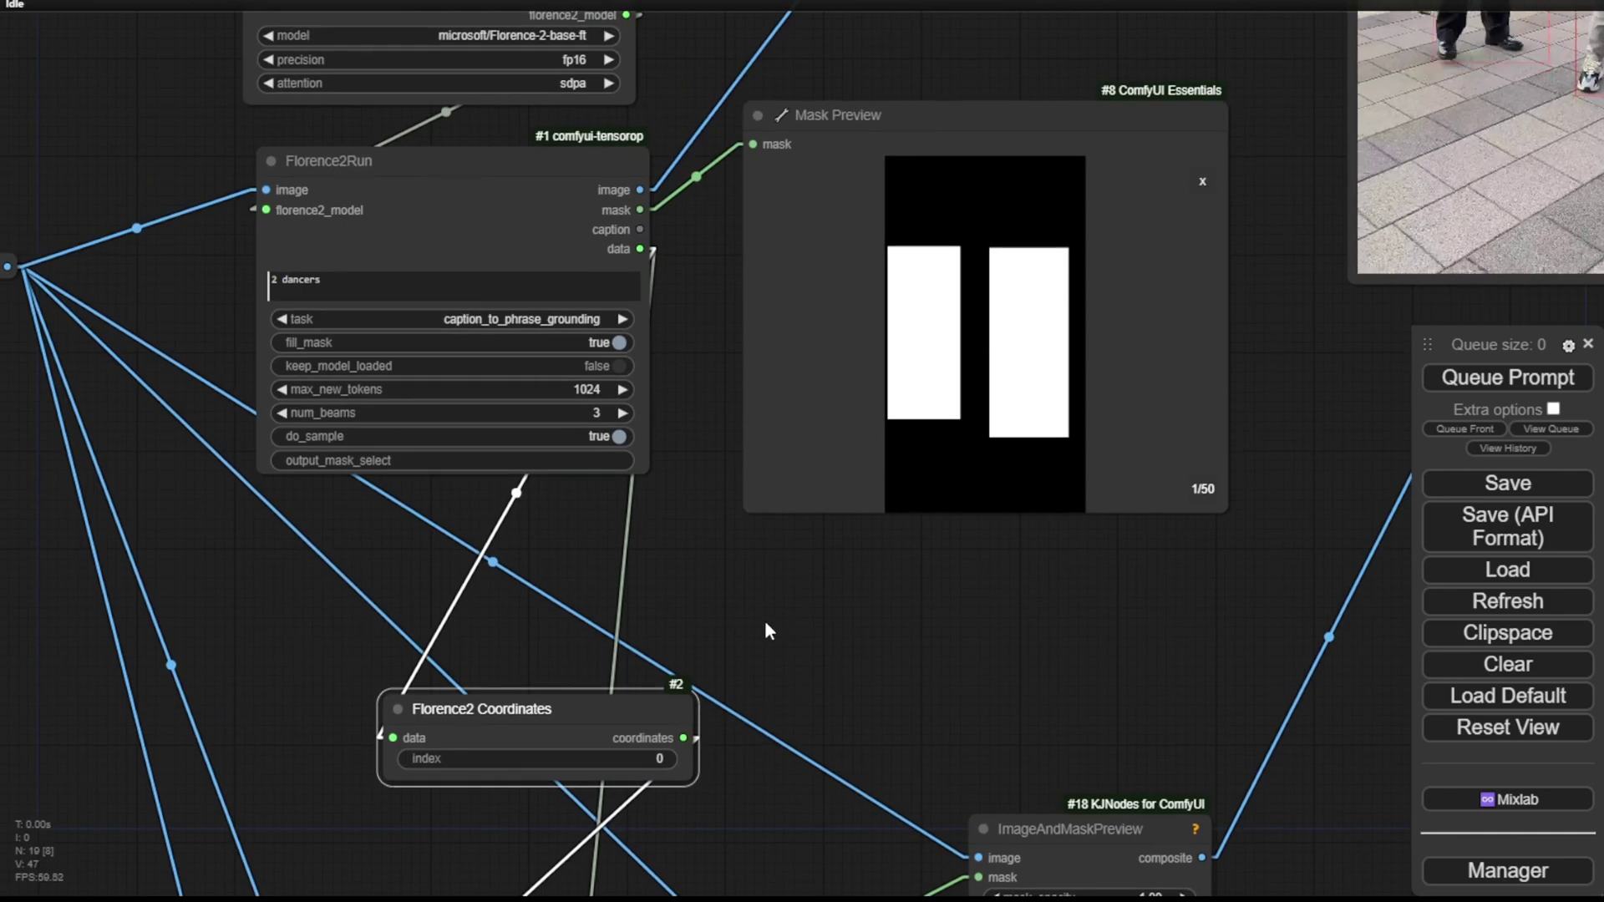
{"action": "left_click_drag", "start_coordinate": [891, 631], "coordinate": [842, 213]}
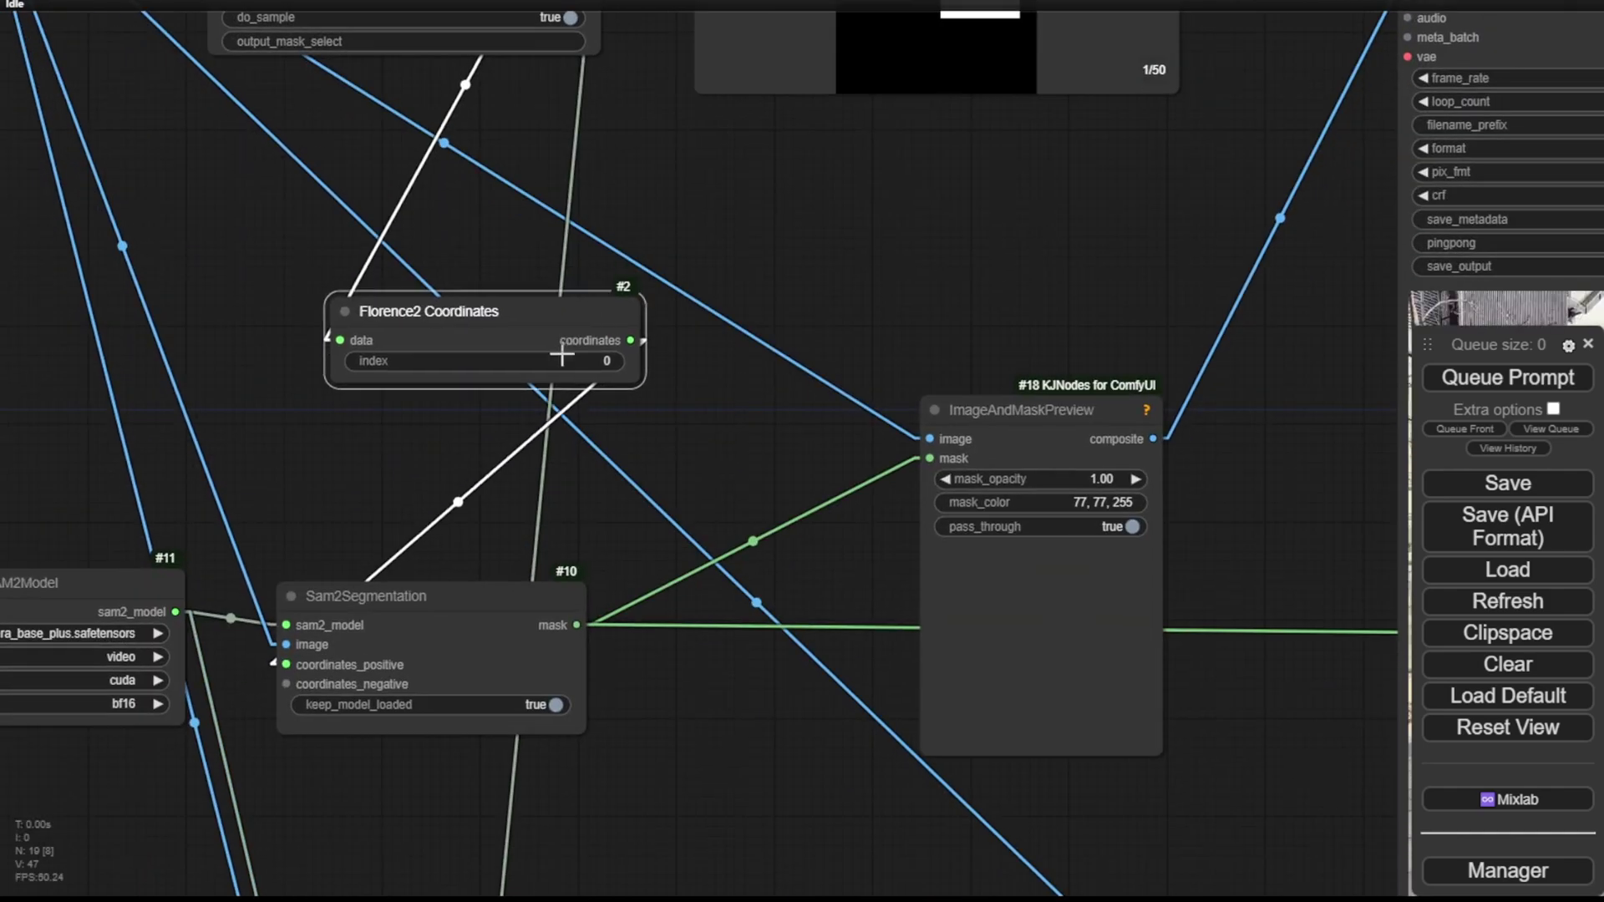
{"action": "left_click_drag", "start_coordinate": [597, 306], "coordinate": [736, 654]}
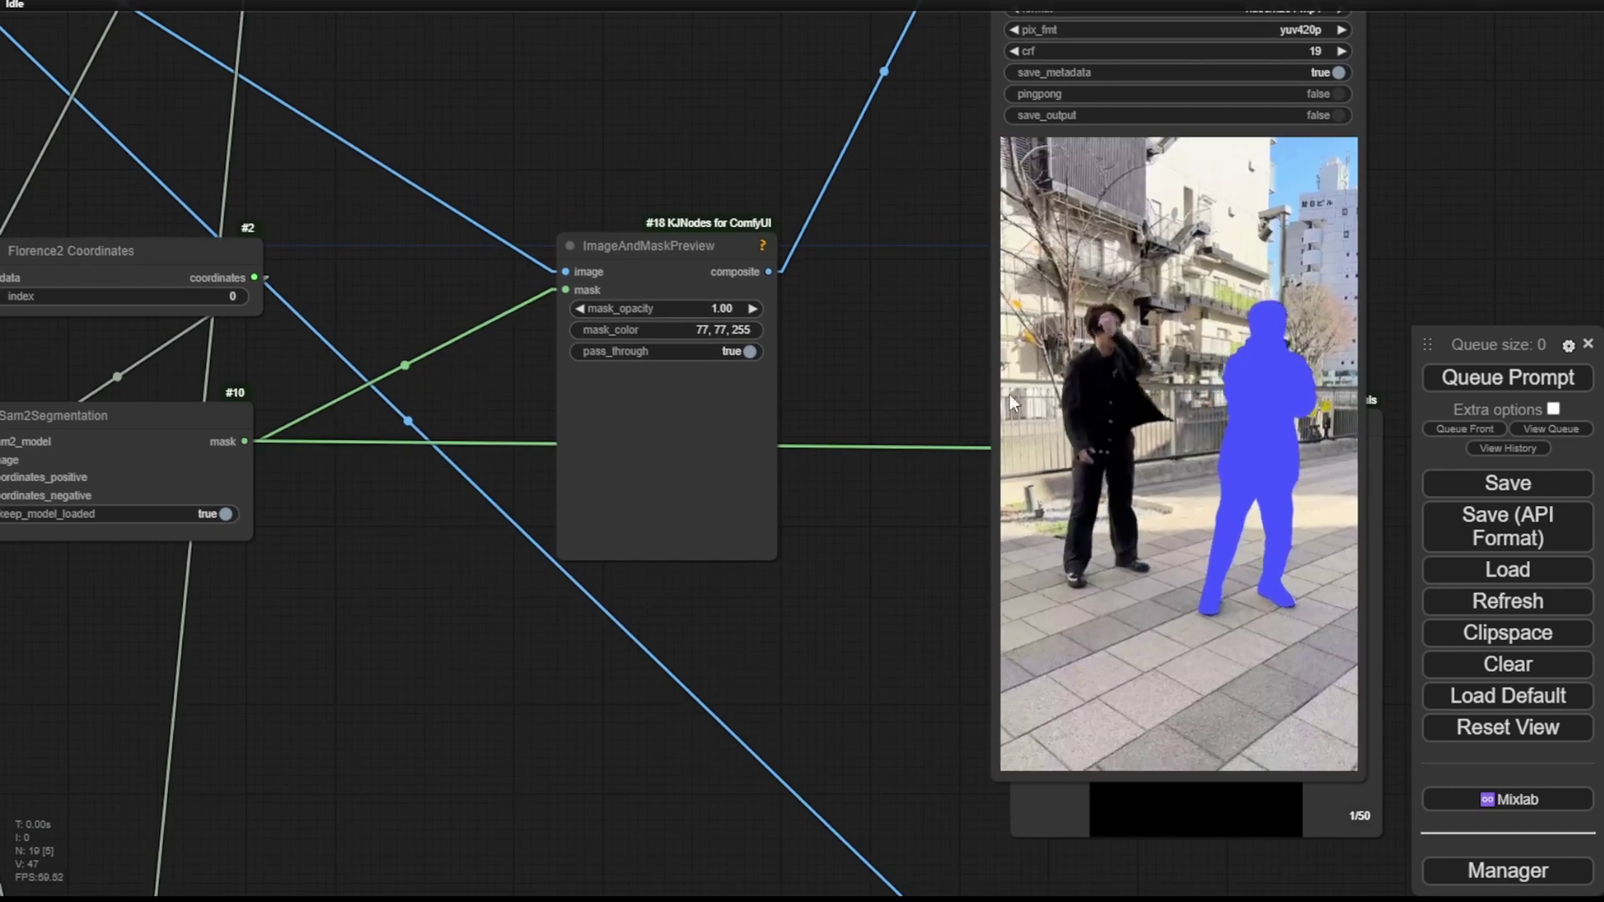
{"action": "left_click_drag", "start_coordinate": [1430, 269], "coordinate": [1591, 262]}
{"action": "left_click_drag", "start_coordinate": [588, 696], "coordinate": [232, 662]}
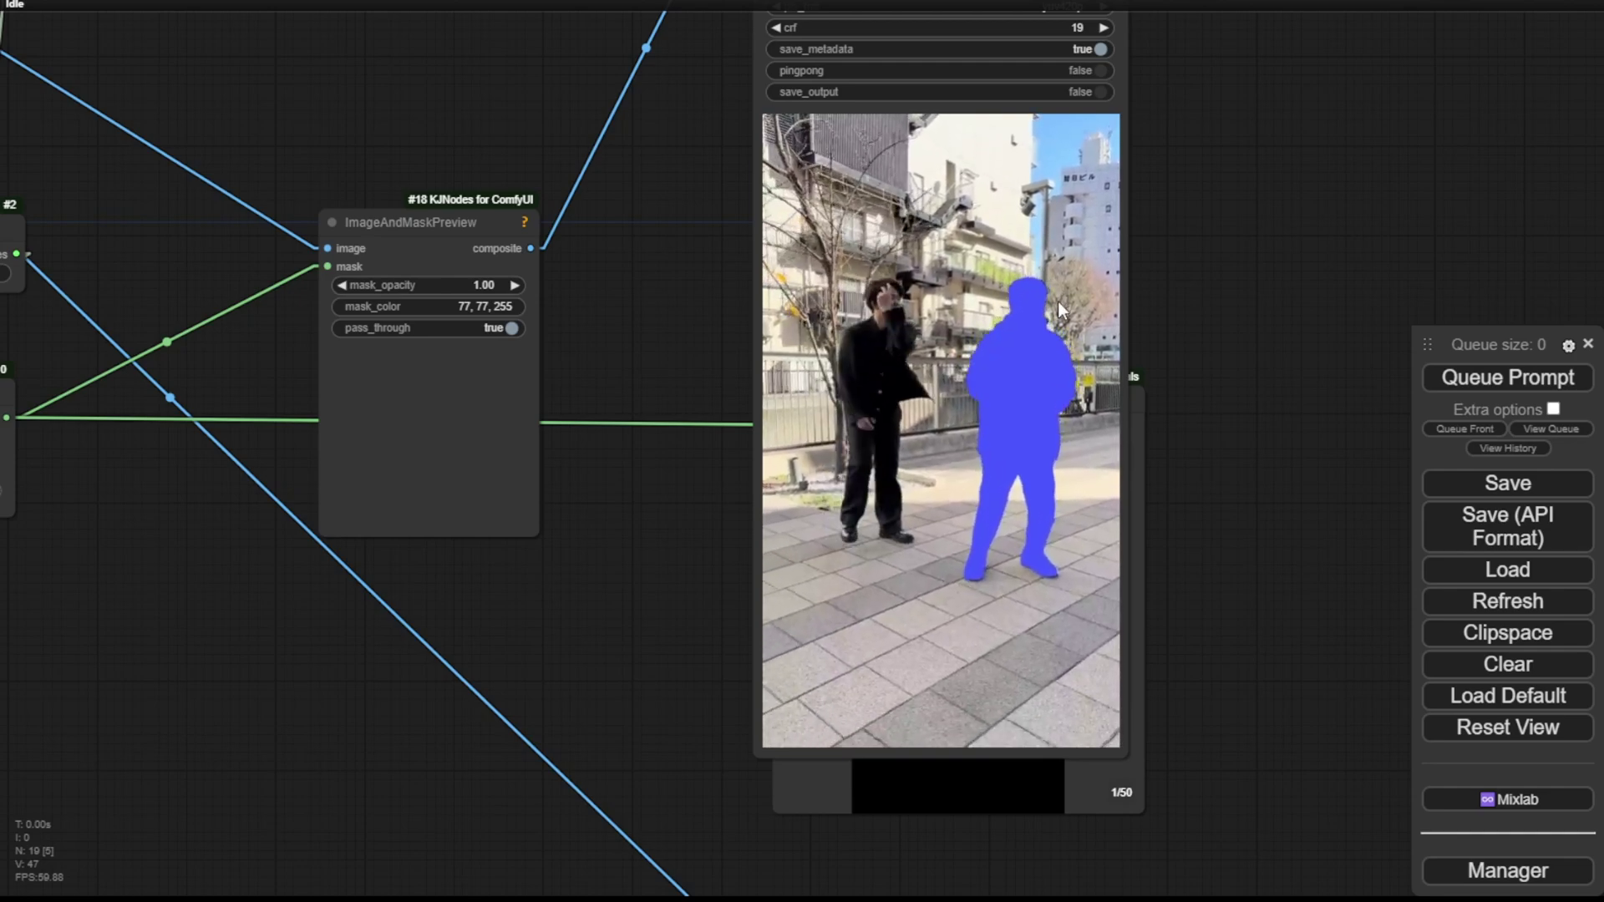
{"action": "scroll", "coordinate": [1057, 301], "scroll_direction": "up", "scroll_amount": 5}
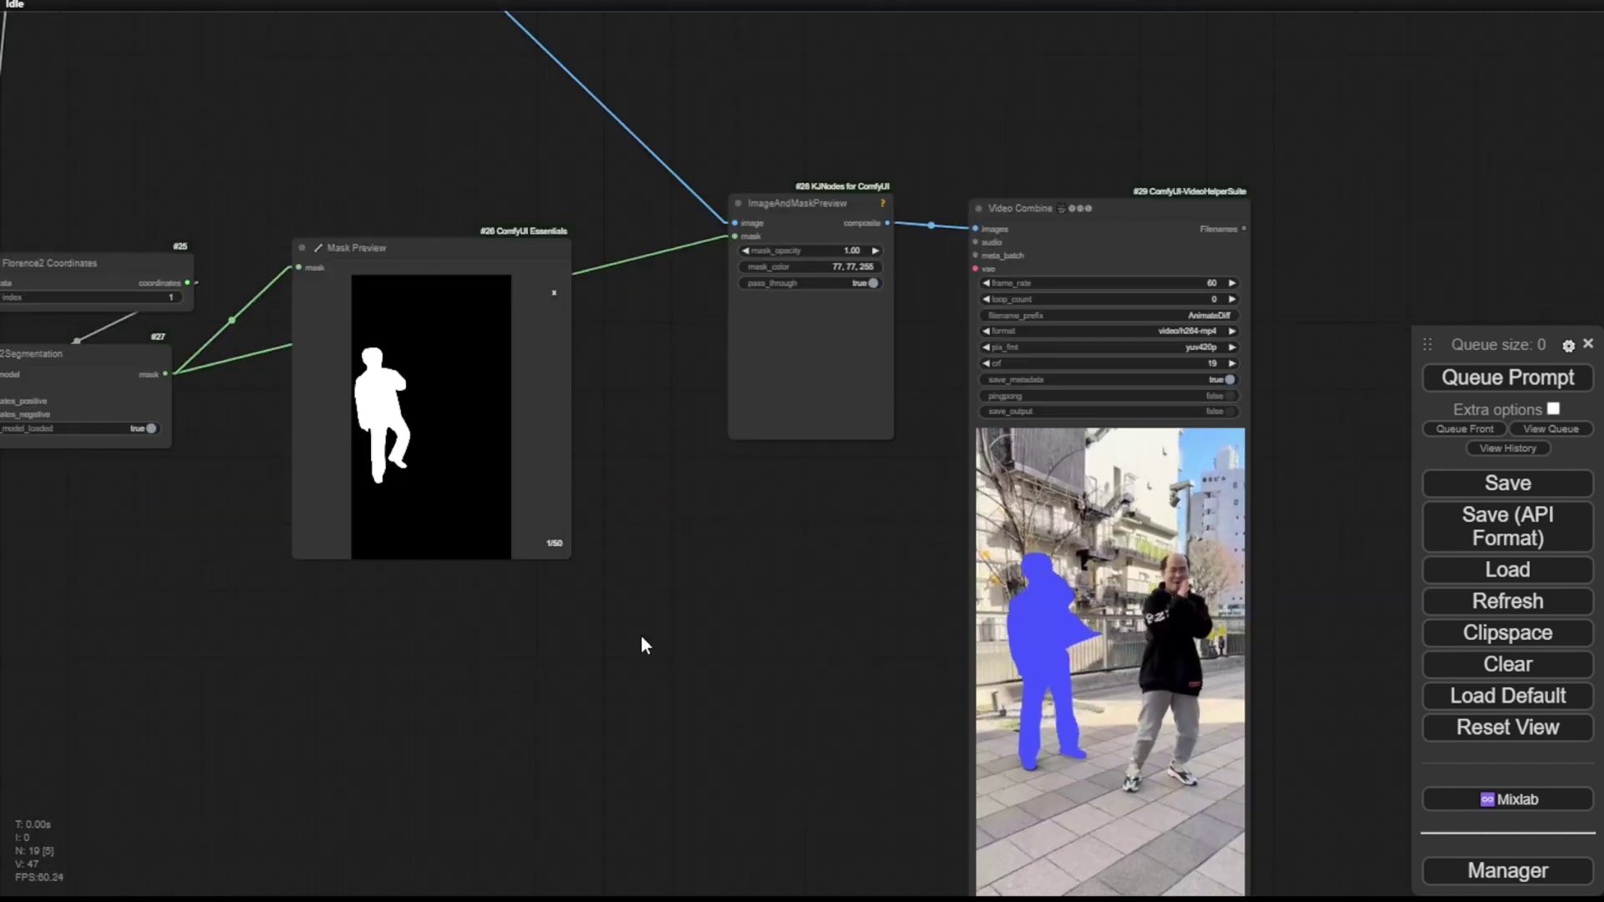
{"action": "left_click_drag", "start_coordinate": [781, 680], "coordinate": [658, 457]}
{"action": "scroll", "coordinate": [923, 382], "scroll_direction": "up", "scroll_amount": 4}
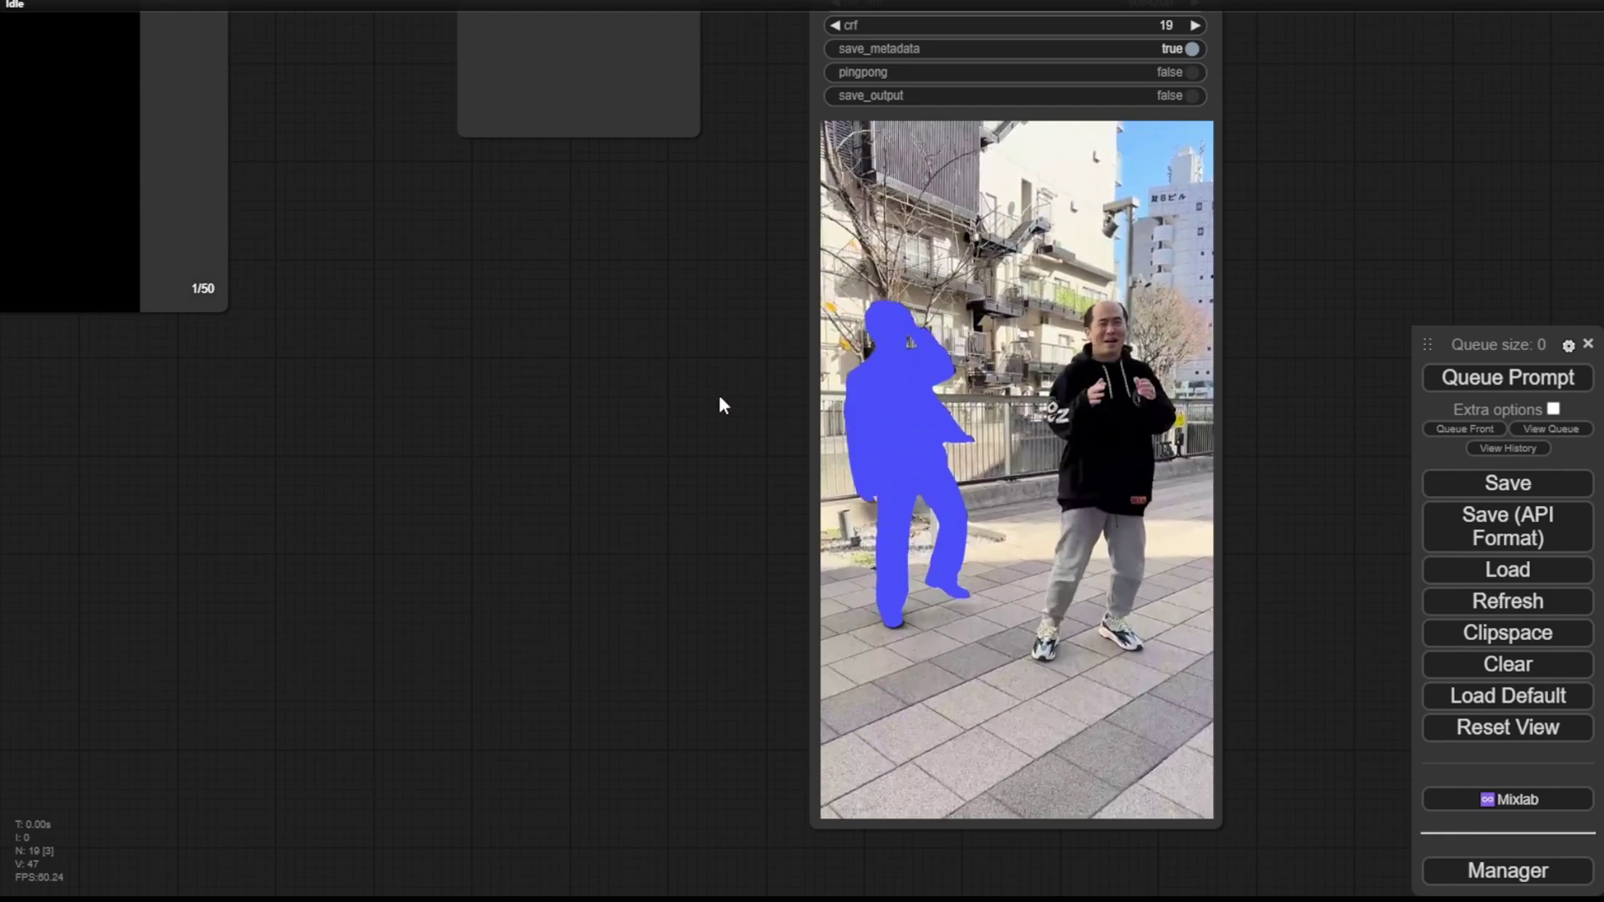
{"action": "scroll", "coordinate": [589, 388], "scroll_direction": "down", "scroll_amount": 4}
{"action": "left_click_drag", "start_coordinate": [516, 421], "coordinate": [847, 673]}
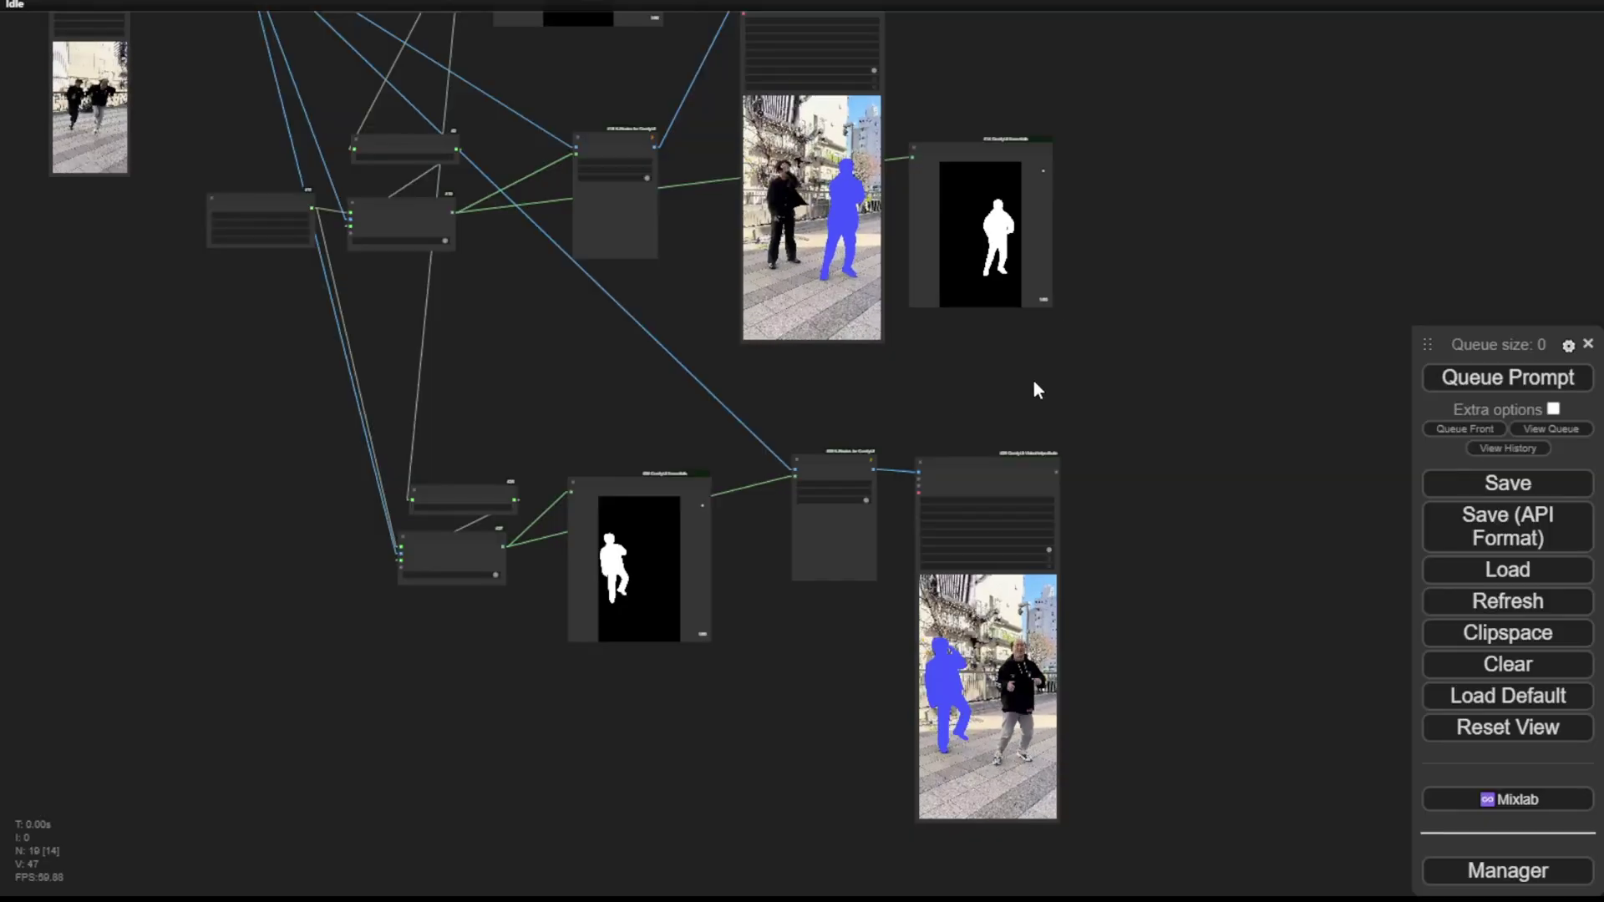
Survey the complete two-dancer segmentation workflow and compare the index 0 dancer's Mask Preview with the neighbouring Video Combine output
{"action": "left_click_drag", "start_coordinate": [1046, 381], "coordinate": [1166, 605]}
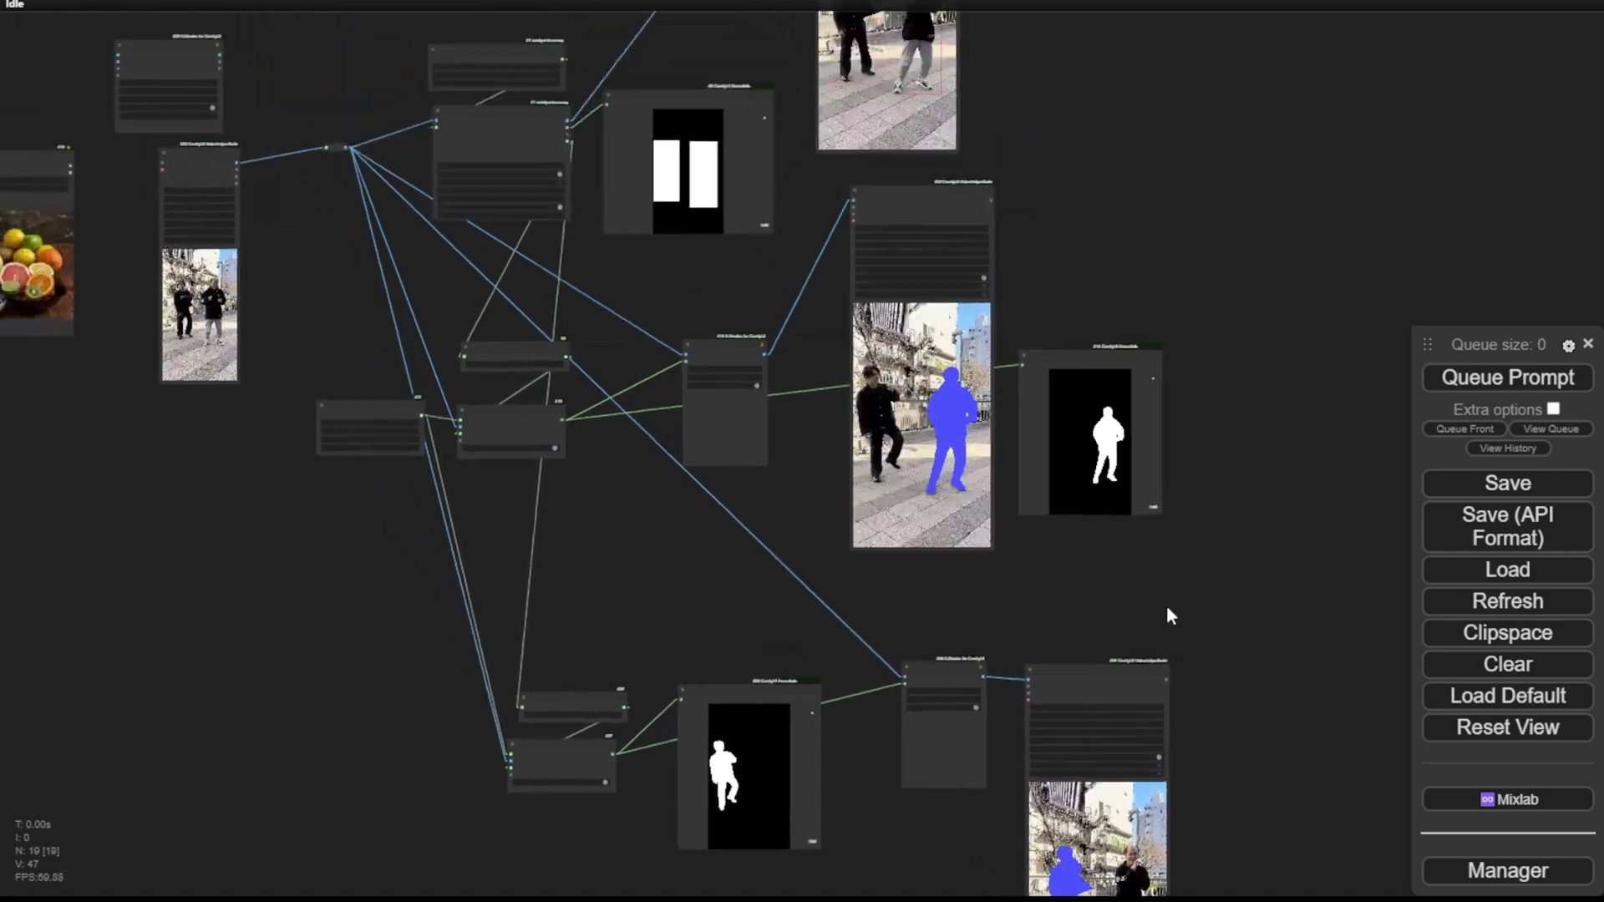
{"action": "scroll", "coordinate": [1172, 593], "scroll_direction": "down", "scroll_amount": 3}
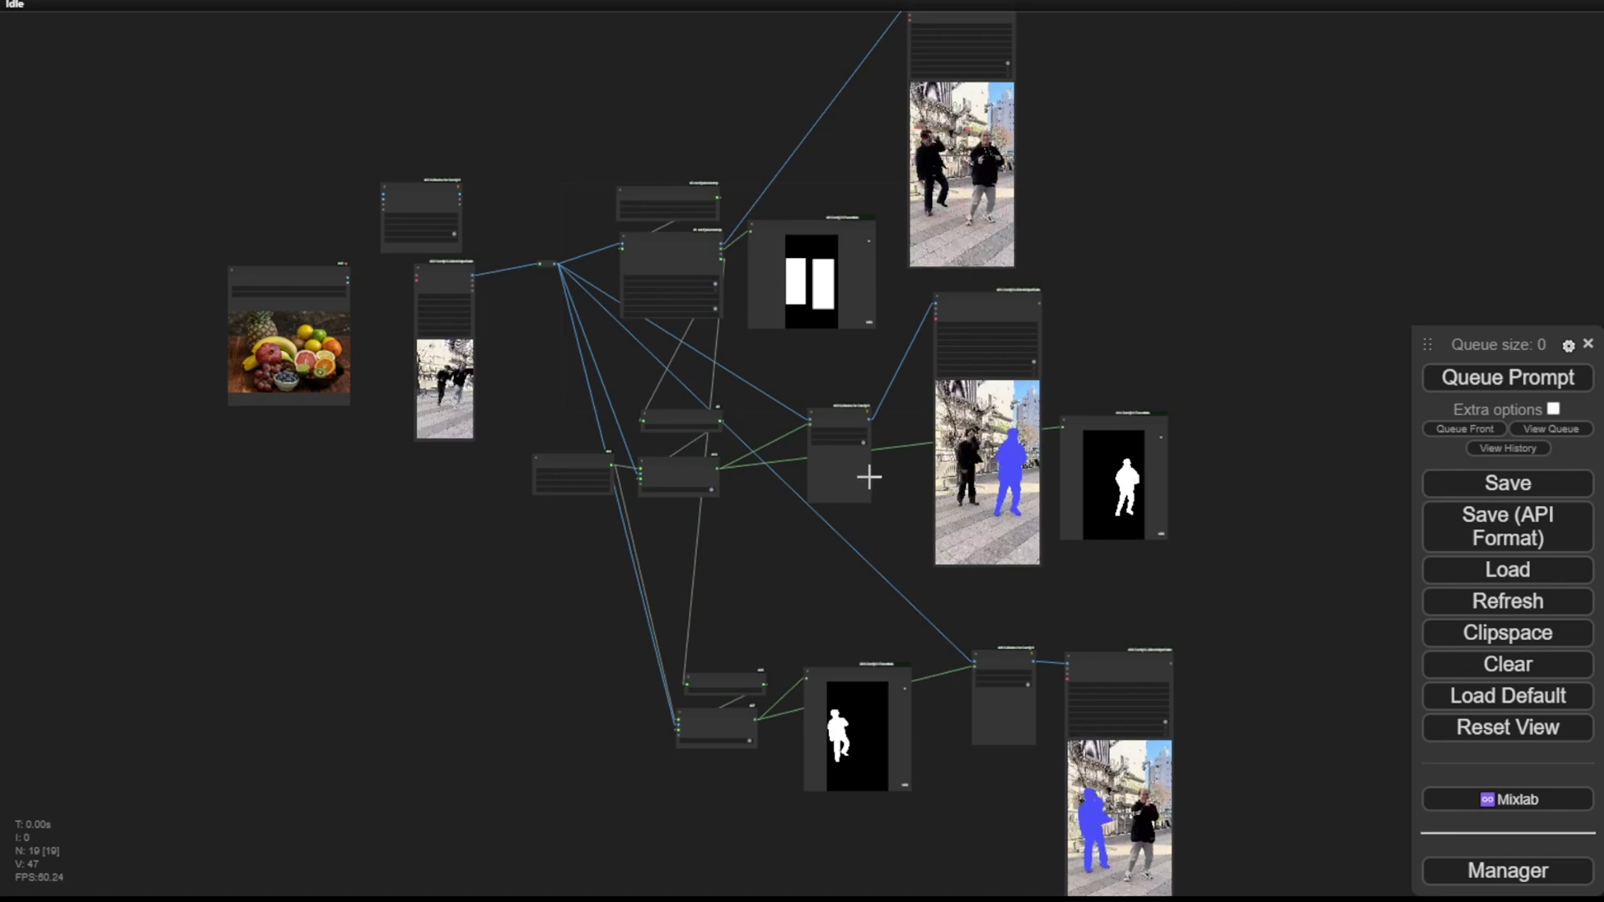
{"action": "scroll", "coordinate": [648, 530], "scroll_direction": "up", "scroll_amount": 4}
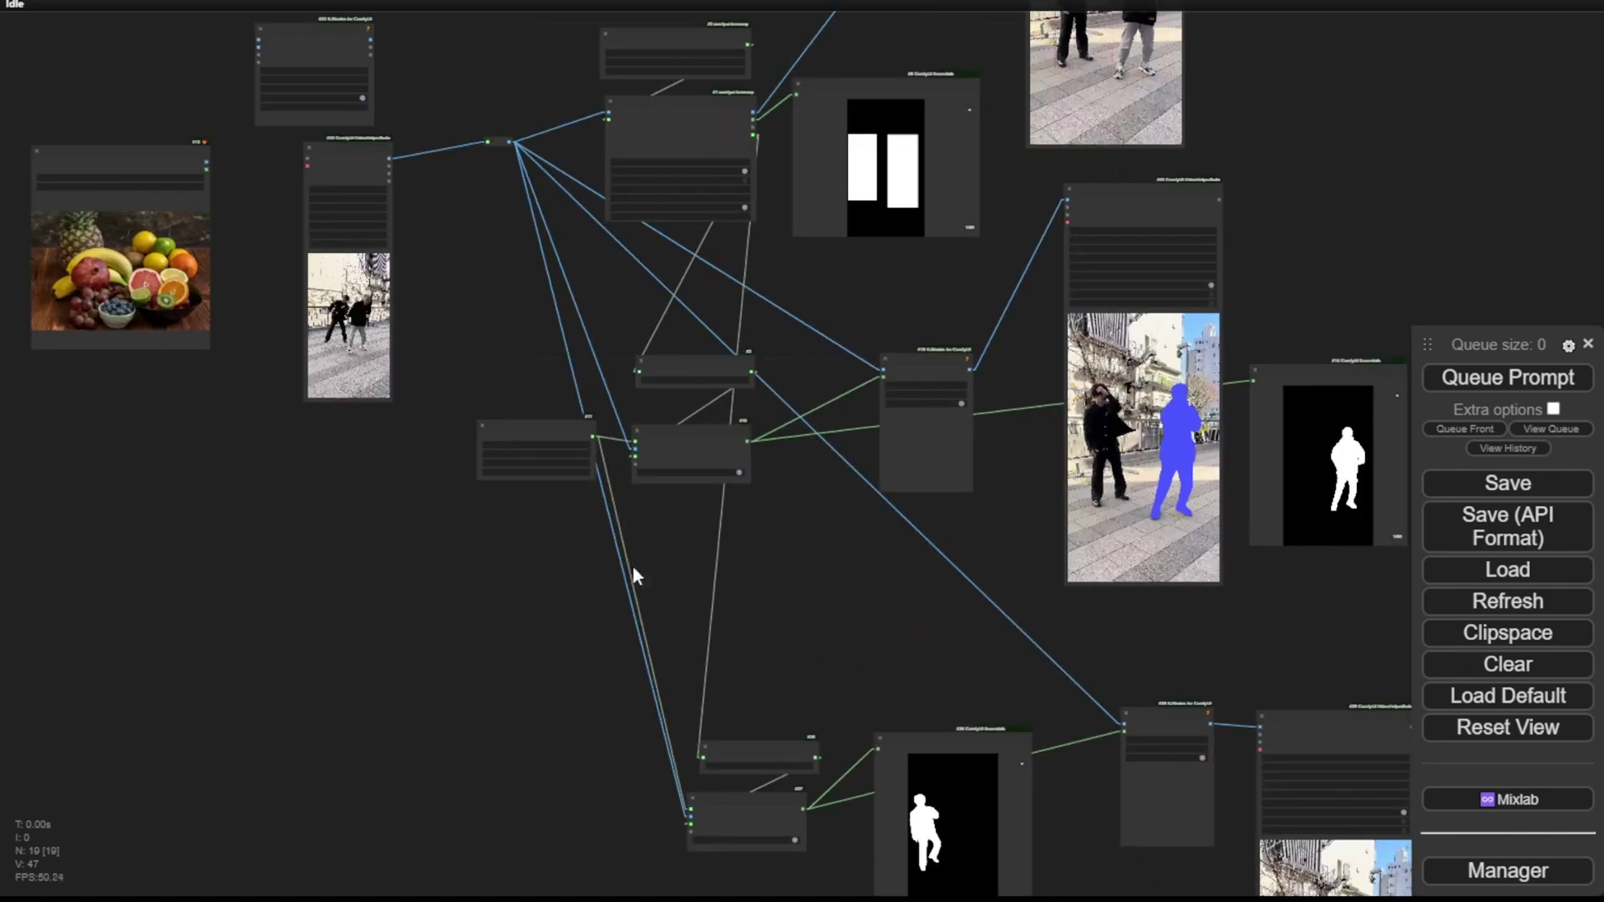
{"action": "scroll", "coordinate": [823, 534], "scroll_direction": "up", "scroll_amount": 3}
{"action": "scroll", "coordinate": [830, 548], "scroll_direction": "down", "scroll_amount": 1}
{"action": "scroll", "coordinate": [829, 553], "scroll_direction": "down", "scroll_amount": 1}
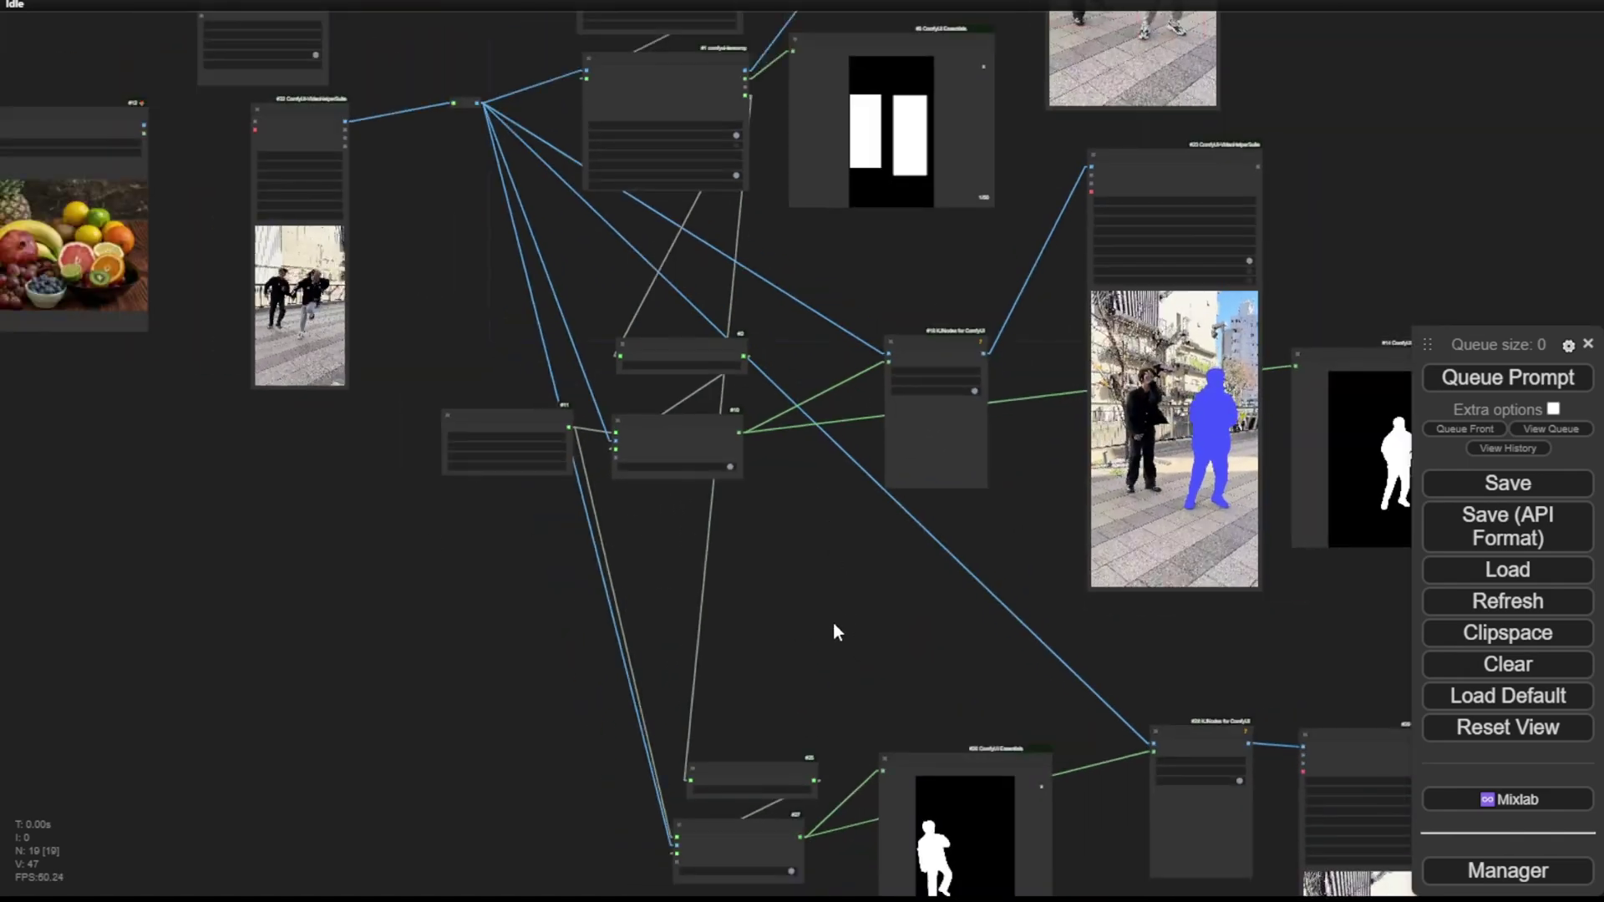
{"action": "left_click_drag", "start_coordinate": [833, 626], "coordinate": [637, 393]}
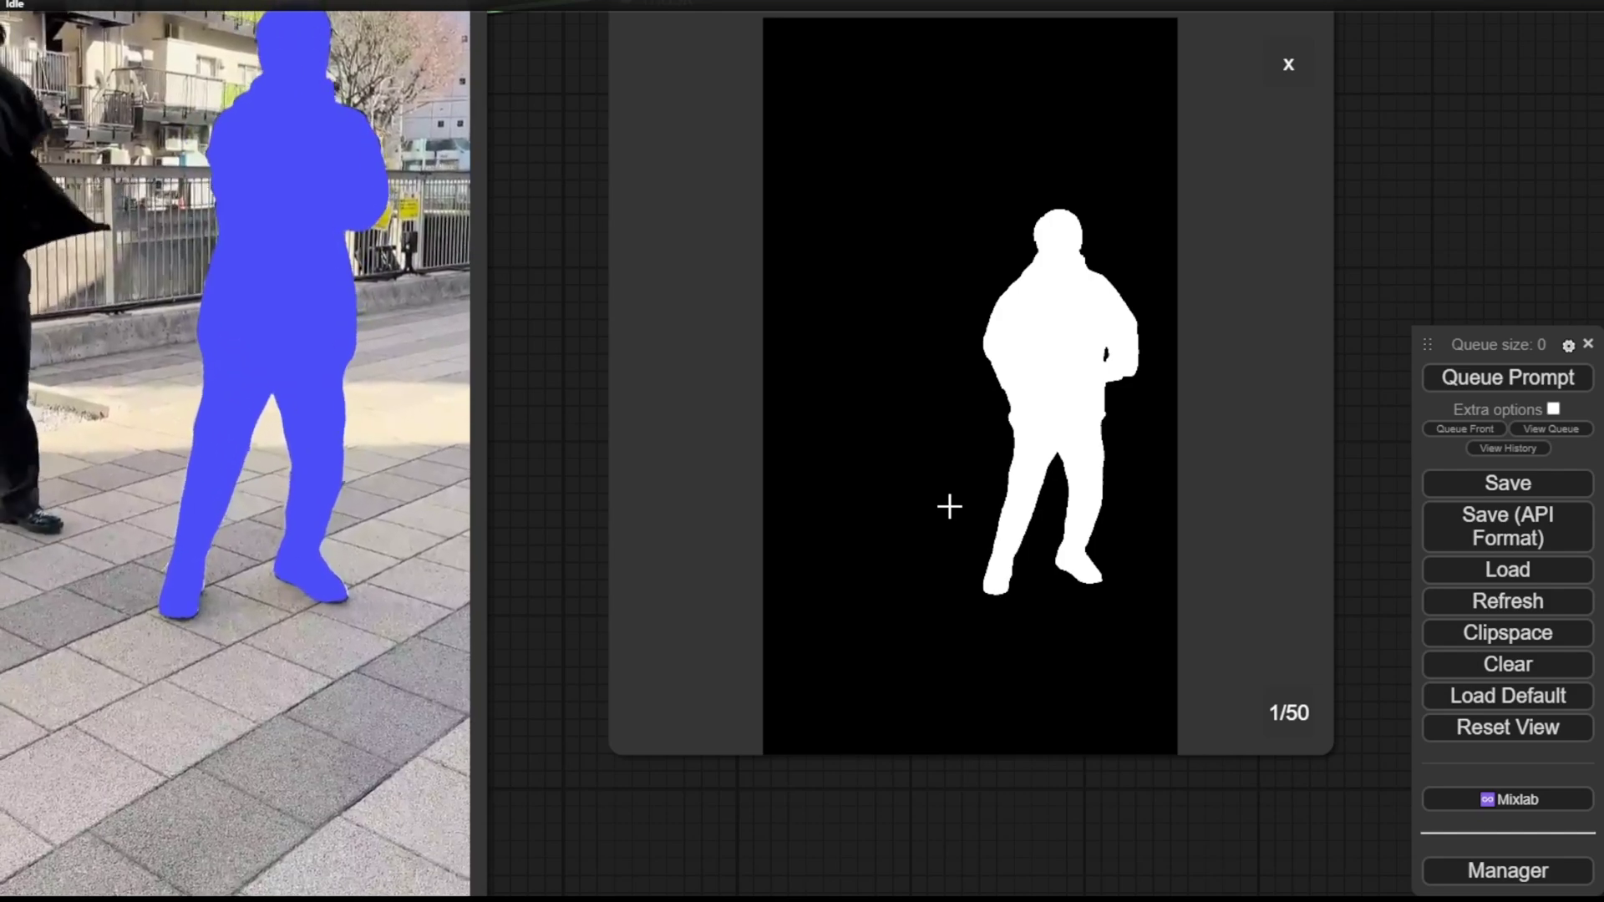
{"action": "scroll", "coordinate": [949, 506], "scroll_direction": "down", "scroll_amount": 2}
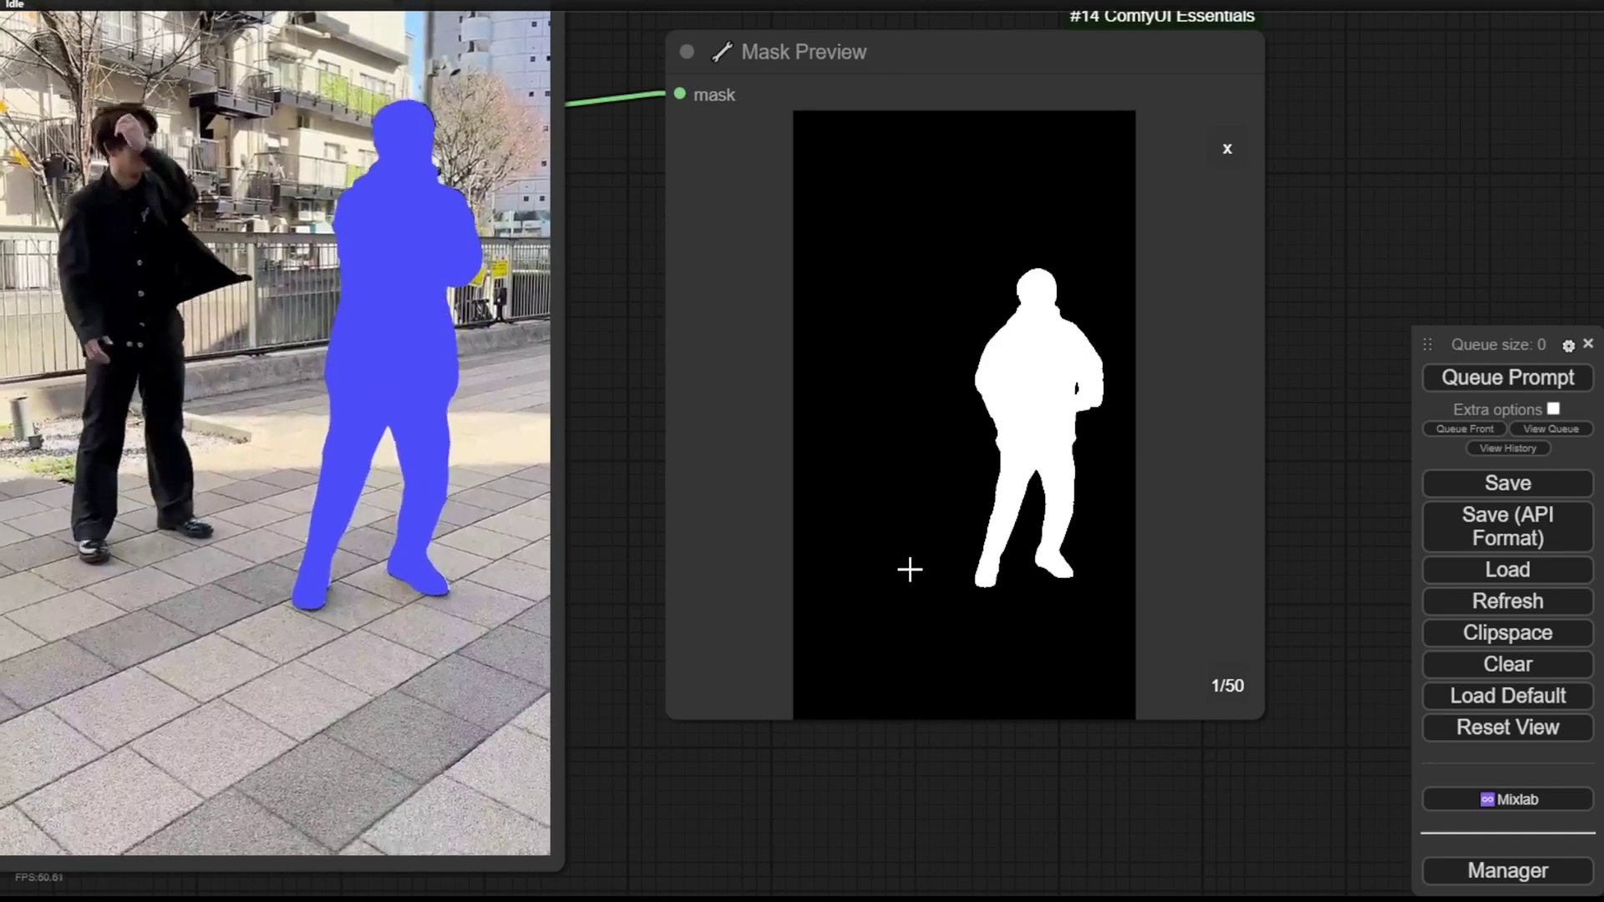
{"action": "scroll", "coordinate": [910, 570], "scroll_direction": "down", "scroll_amount": 3}
{"action": "scroll", "coordinate": [408, 611], "scroll_direction": "down", "scroll_amount": 3}
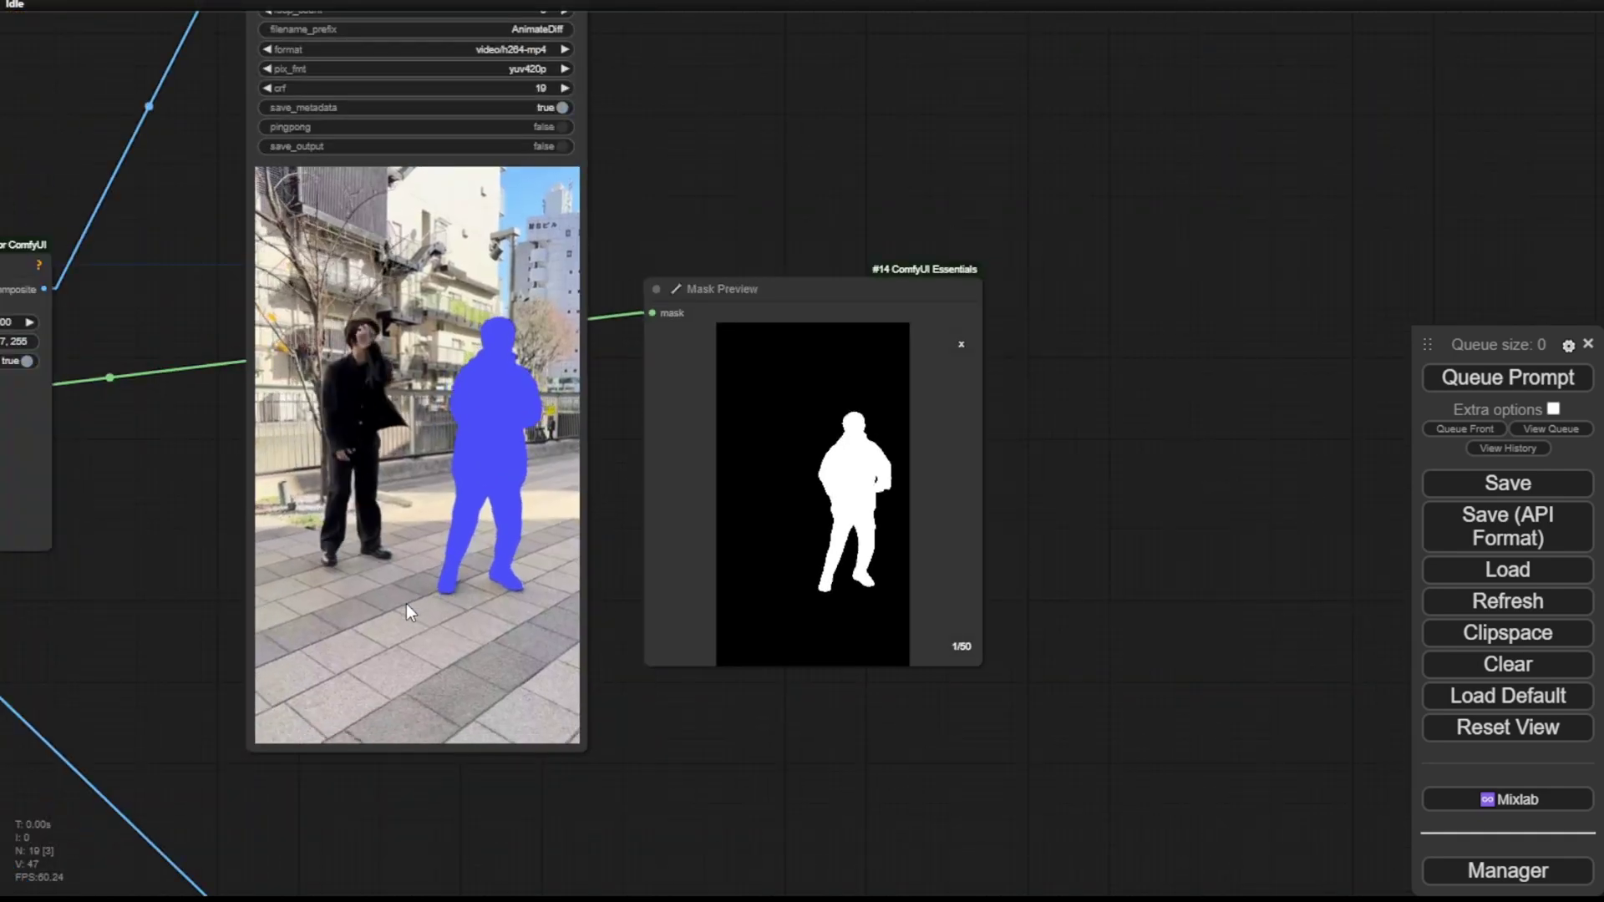
{"action": "scroll", "coordinate": [408, 611], "scroll_direction": "down", "scroll_amount": 2}
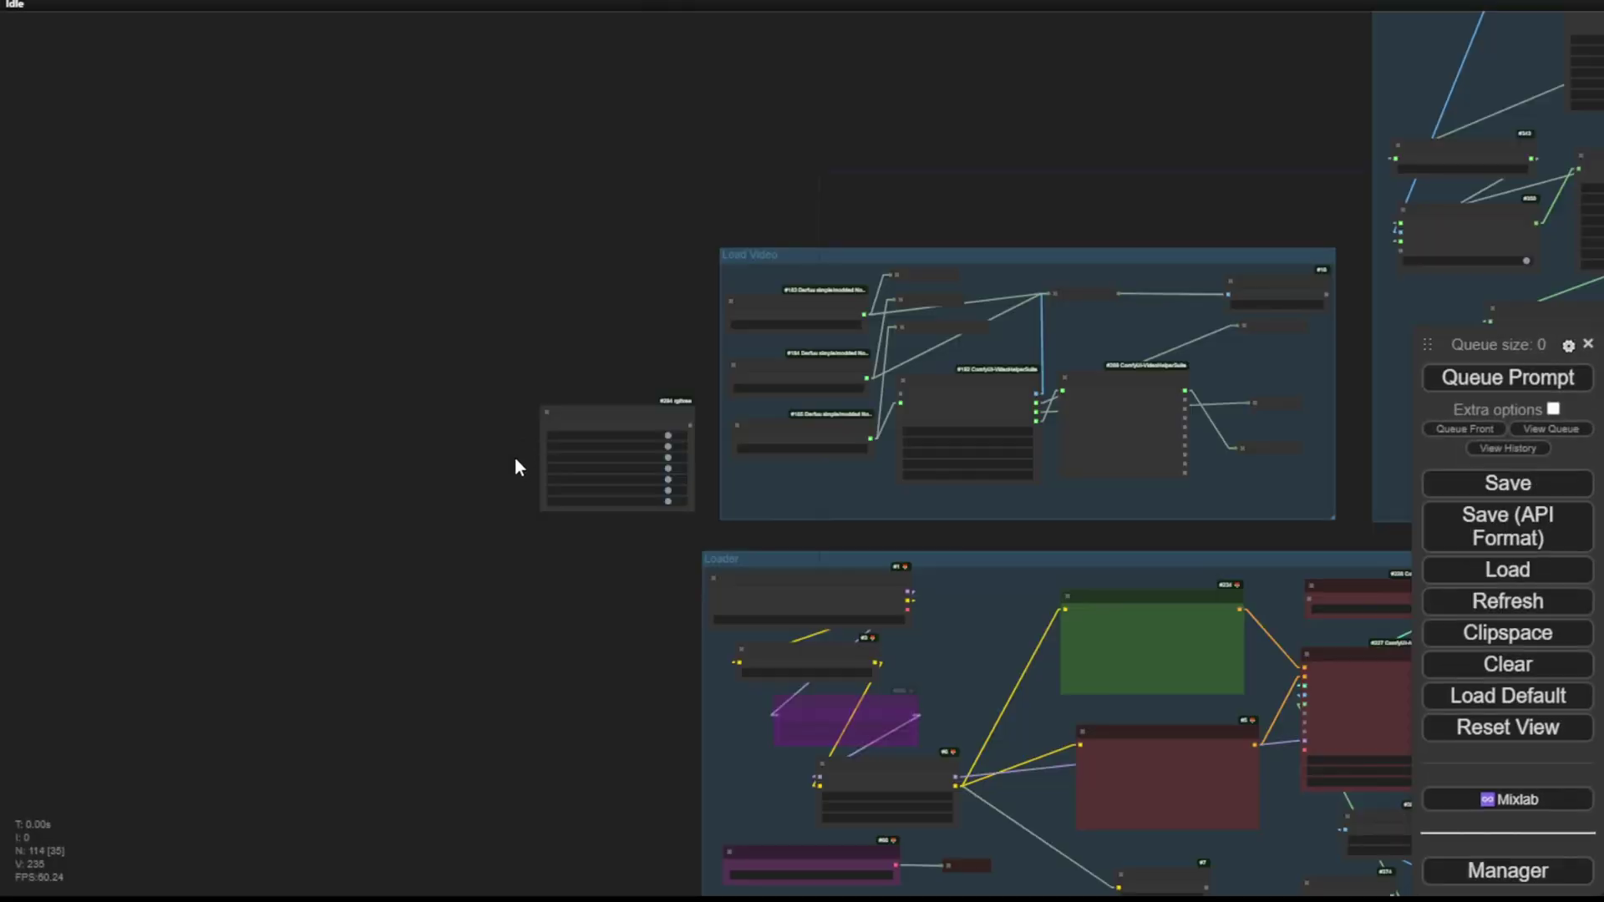
Survey the larger AnimateDiff workflow's node groups, including the Load Video, Loader, Sampling 1 and 2nd Sampling groups
{"action": "scroll", "coordinate": [501, 509], "scroll_direction": "down", "scroll_amount": 3}
{"action": "left_click_drag", "start_coordinate": [516, 678], "coordinate": [34, 338]}
{"action": "scroll", "coordinate": [983, 597], "scroll_direction": "down", "scroll_amount": 3}
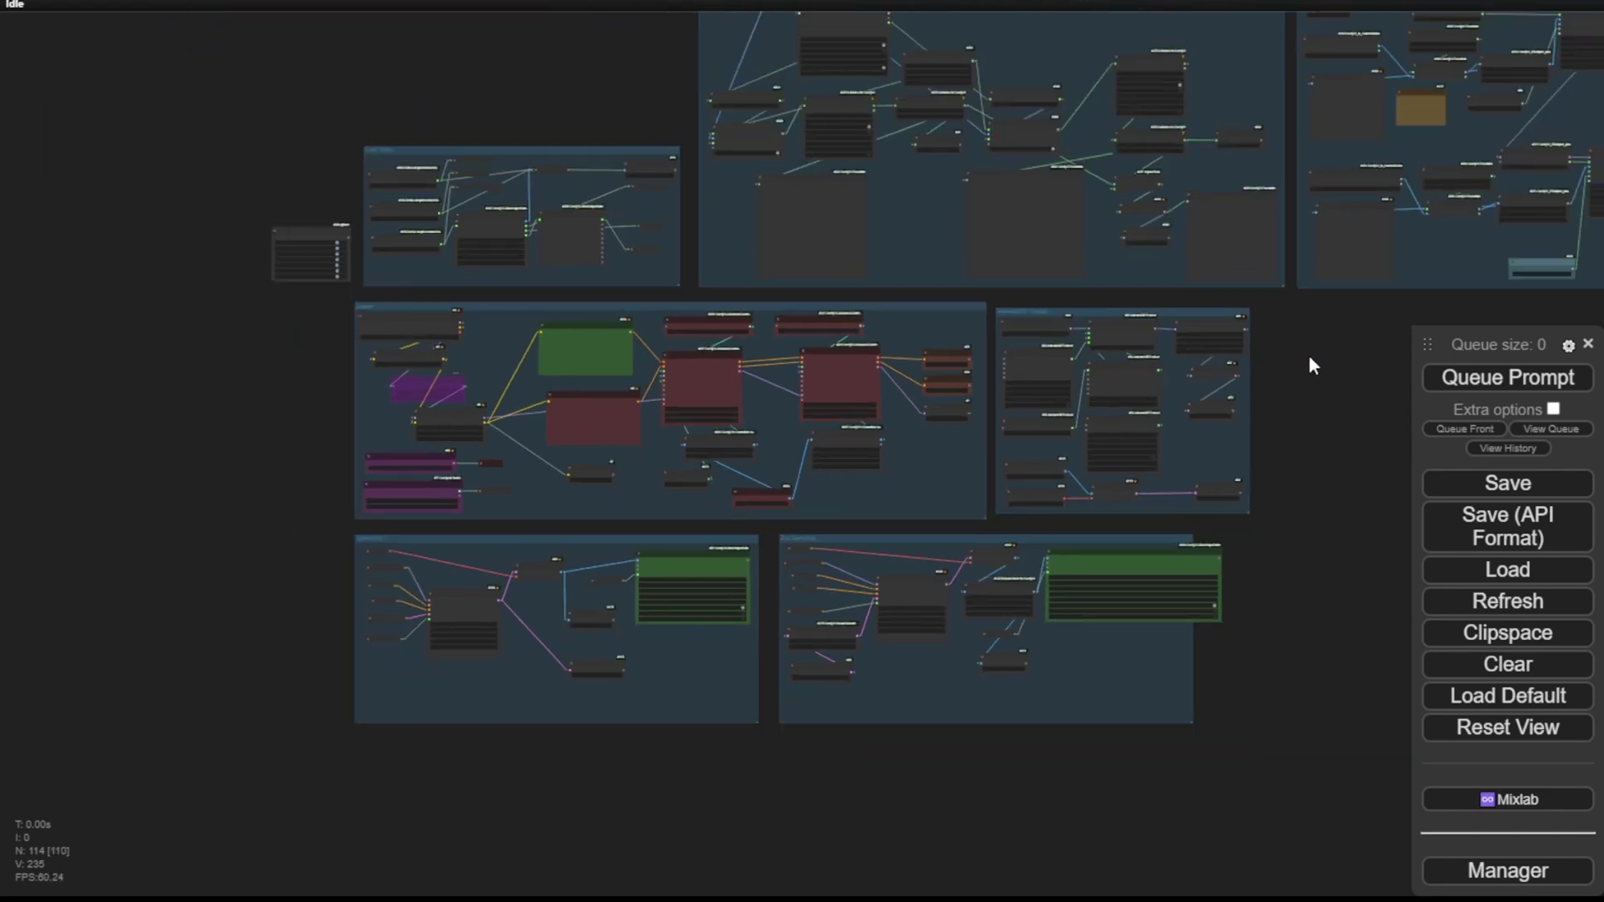
{"action": "left_click_drag", "start_coordinate": [1308, 354], "coordinate": [1104, 446]}
{"action": "scroll", "coordinate": [1104, 446], "scroll_direction": "down", "scroll_amount": 2}
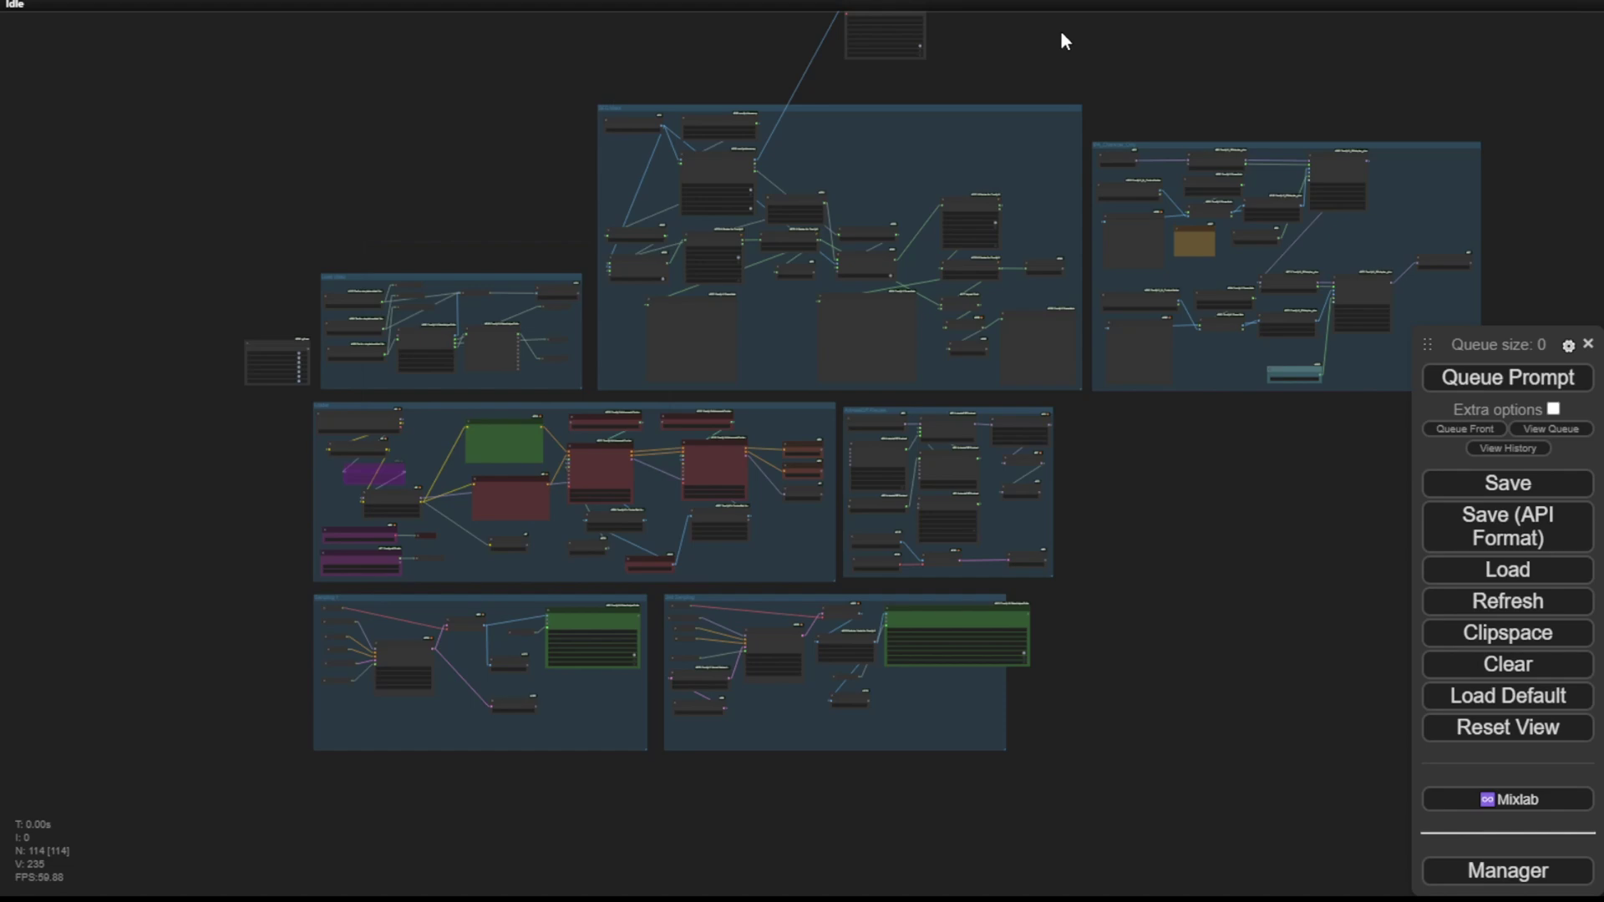
{"action": "scroll", "coordinate": [713, 730], "scroll_direction": "up", "scroll_amount": 13}
{"action": "left_click_drag", "start_coordinate": [795, 614], "coordinate": [1403, 125]}
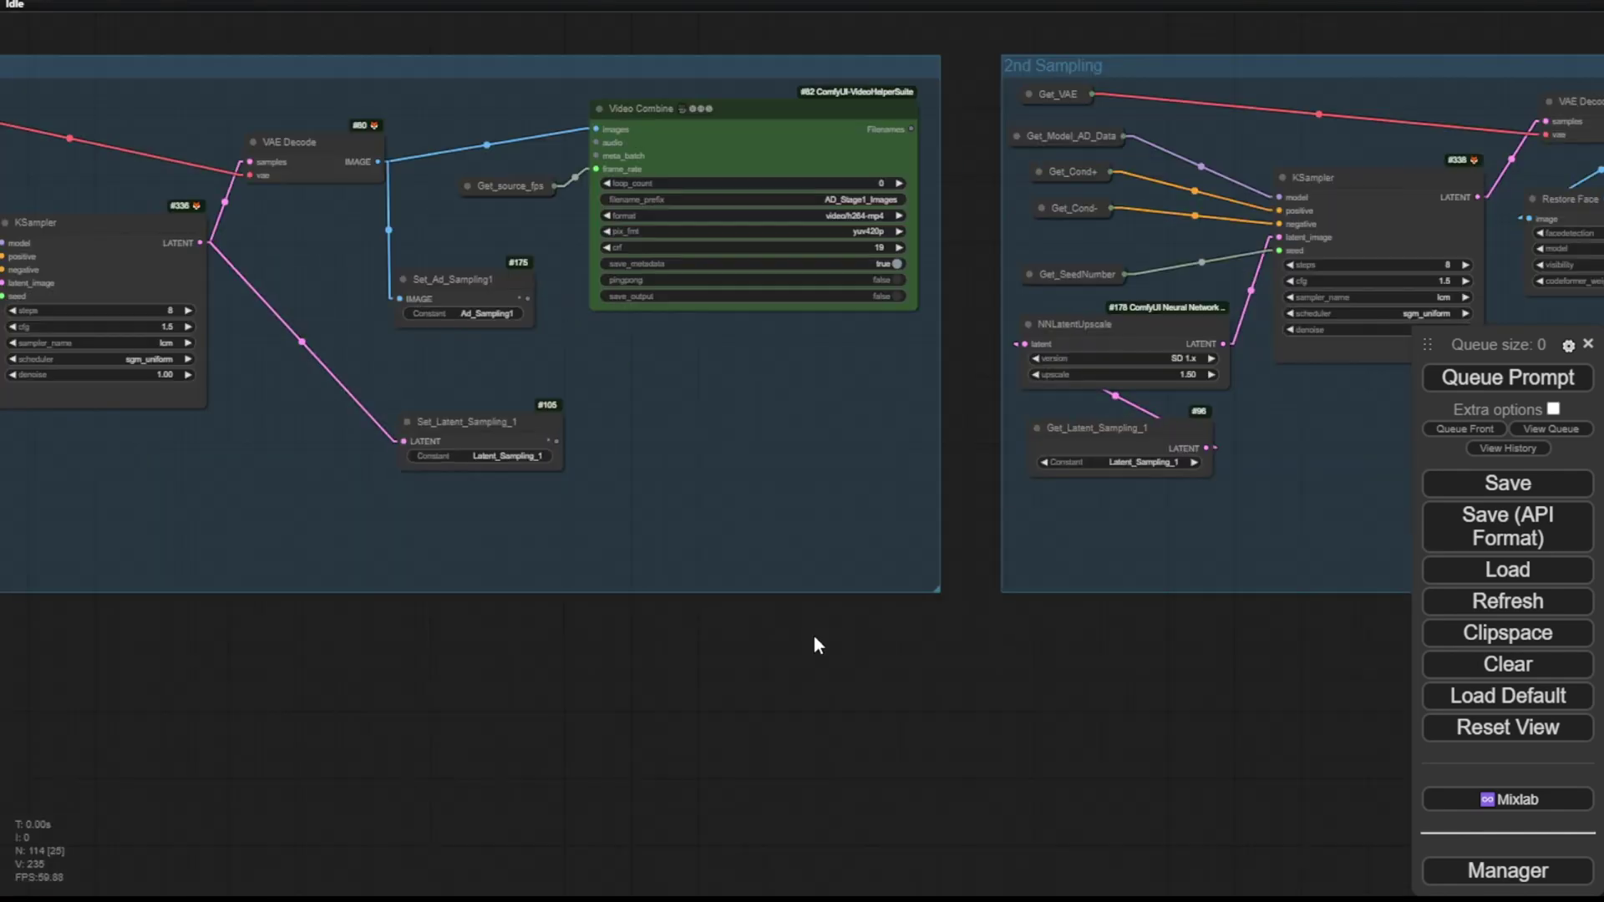
{"action": "left_click_drag", "start_coordinate": [743, 752], "coordinate": [1094, 785]}
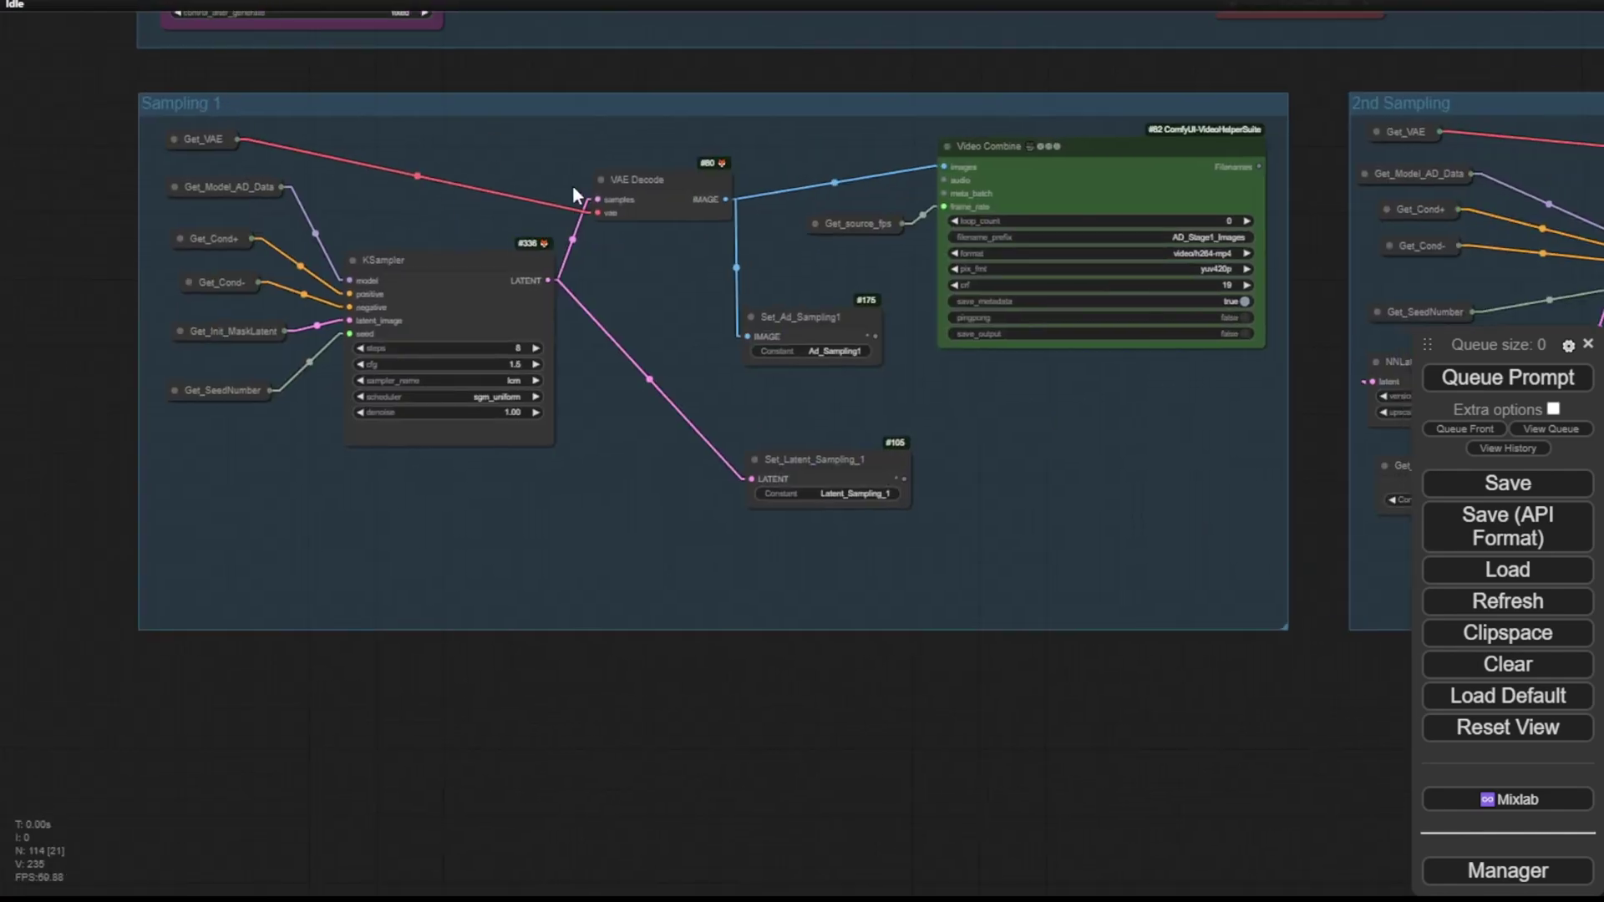
{"action": "scroll", "coordinate": [923, 756], "scroll_direction": "down", "scroll_amount": 6}
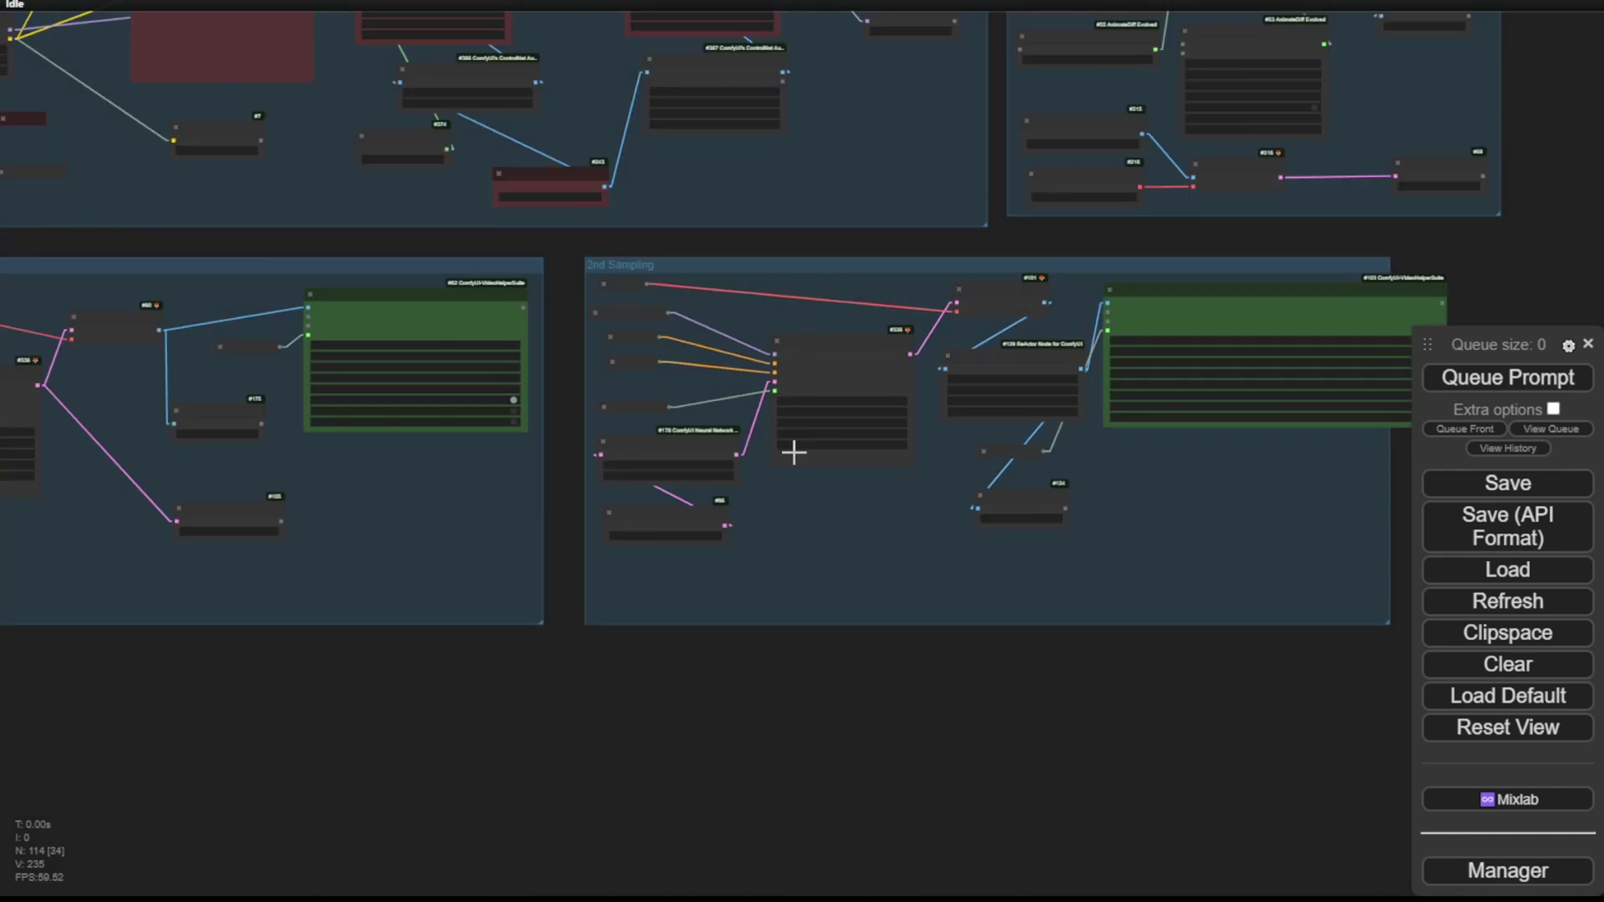
Examine the SEG Mask group's Florence2 and SAM2 nodes and compare them with the simpler two-dancer segmentation workflow
{"action": "left_click_drag", "start_coordinate": [1389, 97], "coordinate": [1134, 795]}
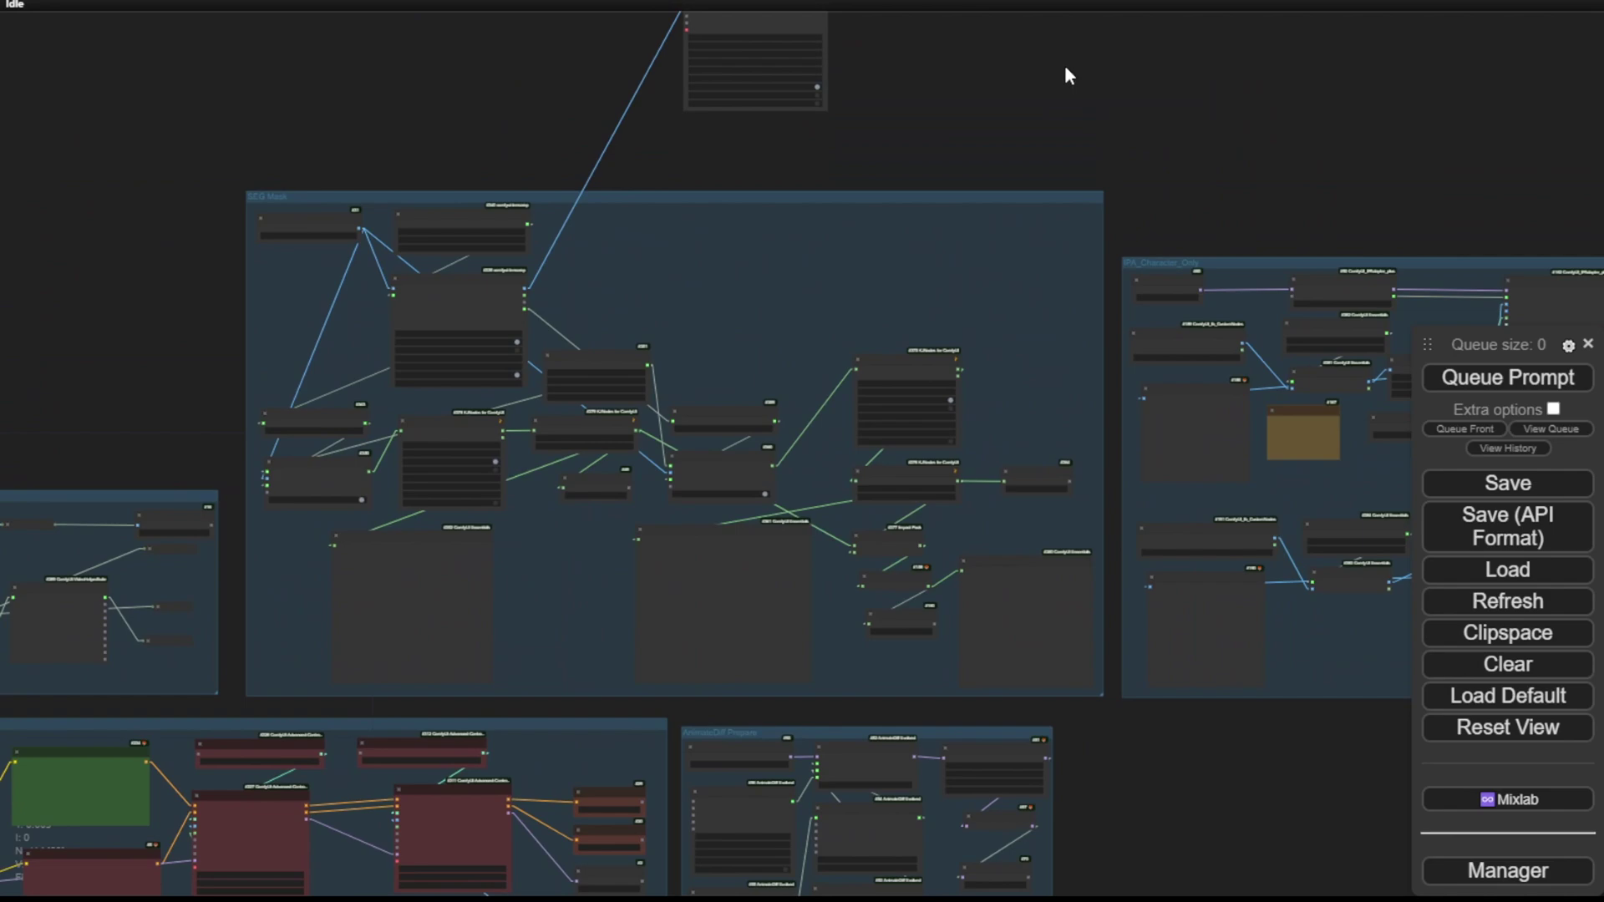
{"action": "scroll", "coordinate": [435, 195], "scroll_direction": "up", "scroll_amount": 6}
{"action": "left_click_drag", "start_coordinate": [509, 125], "coordinate": [595, 3]}
{"action": "scroll", "coordinate": [384, 150], "scroll_direction": "up", "scroll_amount": 3}
{"action": "left_click_drag", "start_coordinate": [422, 388], "coordinate": [339, 134]}
{"action": "left_click_drag", "start_coordinate": [894, 92], "coordinate": [898, 359]}
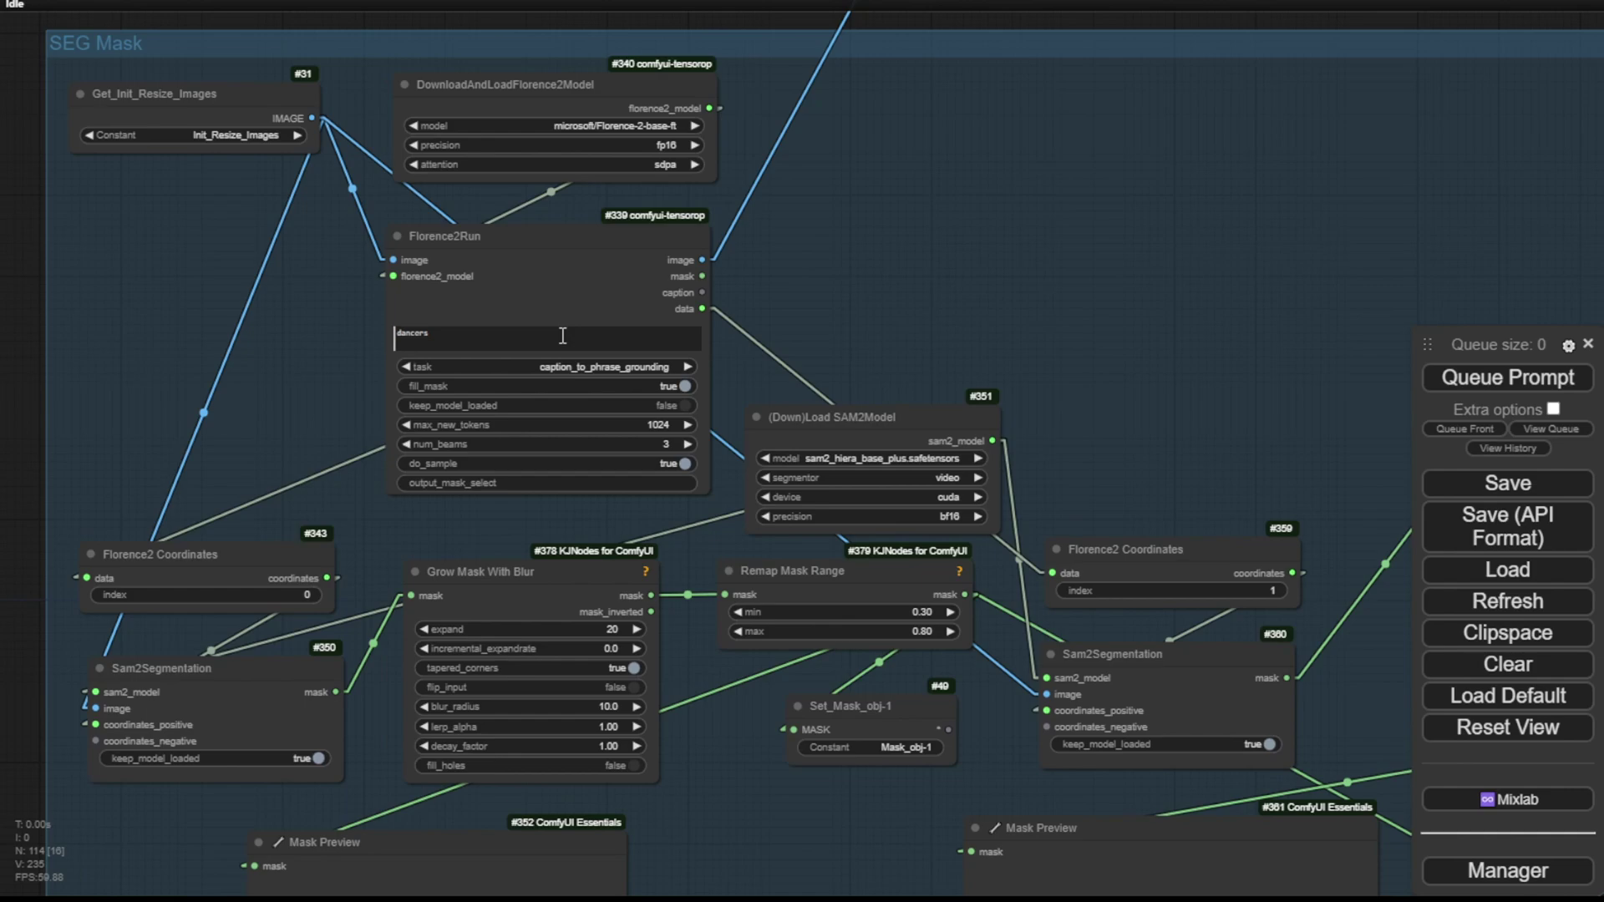
{"action": "scroll", "coordinate": [342, 363], "scroll_direction": "down", "scroll_amount": 5}
{"action": "scroll", "coordinate": [339, 533], "scroll_direction": "up", "scroll_amount": 8}
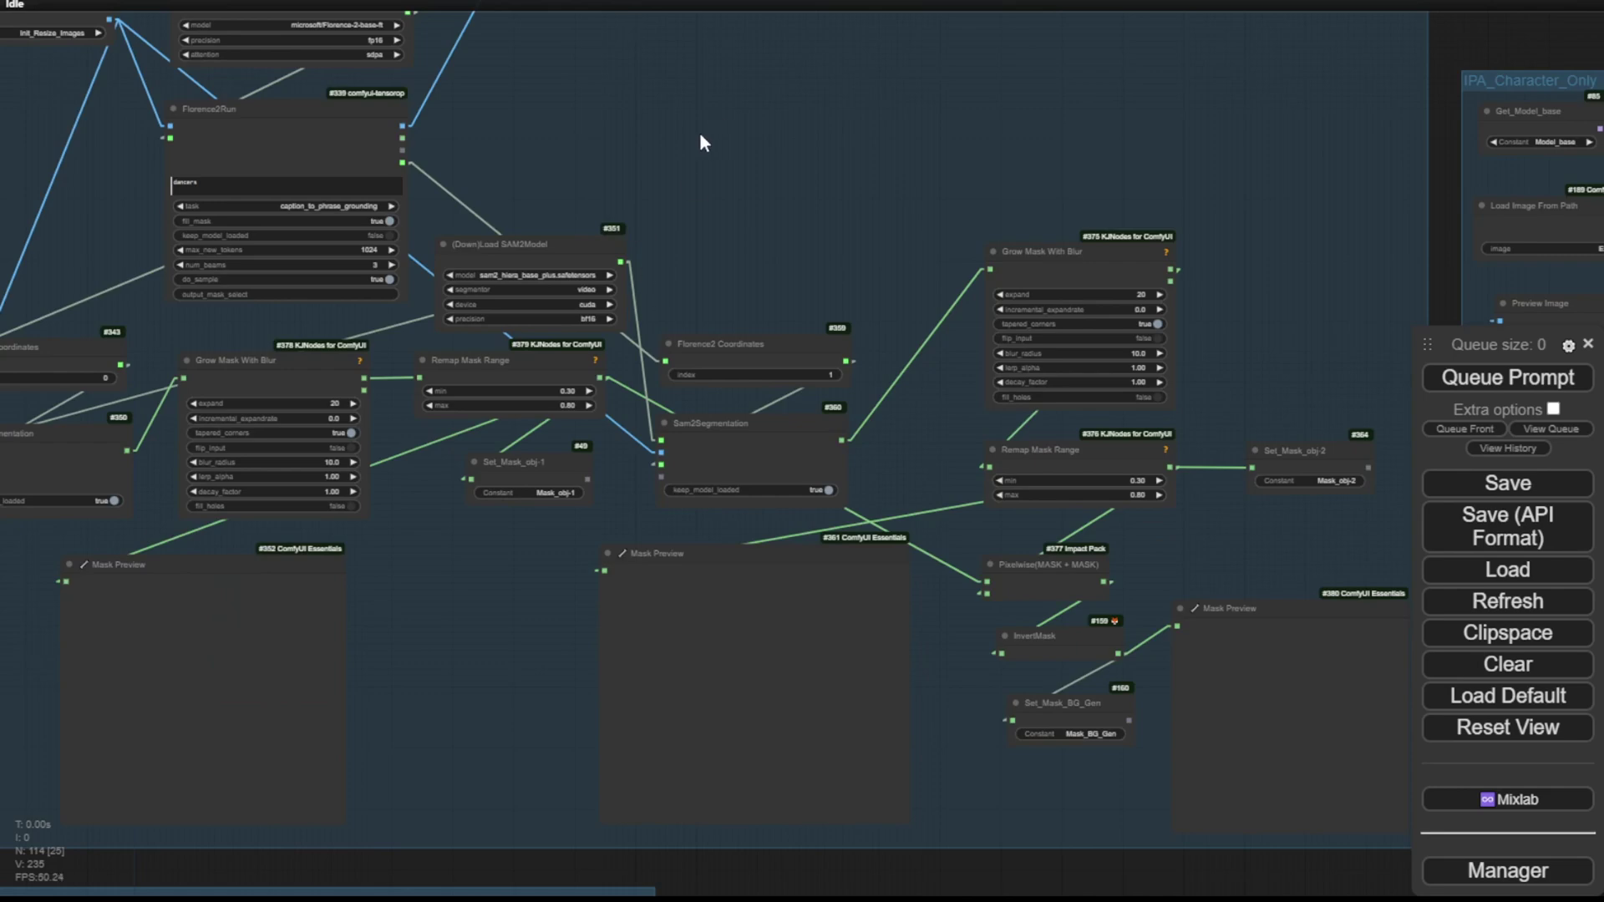
{"action": "left_click_drag", "start_coordinate": [700, 136], "coordinate": [1291, 144]}
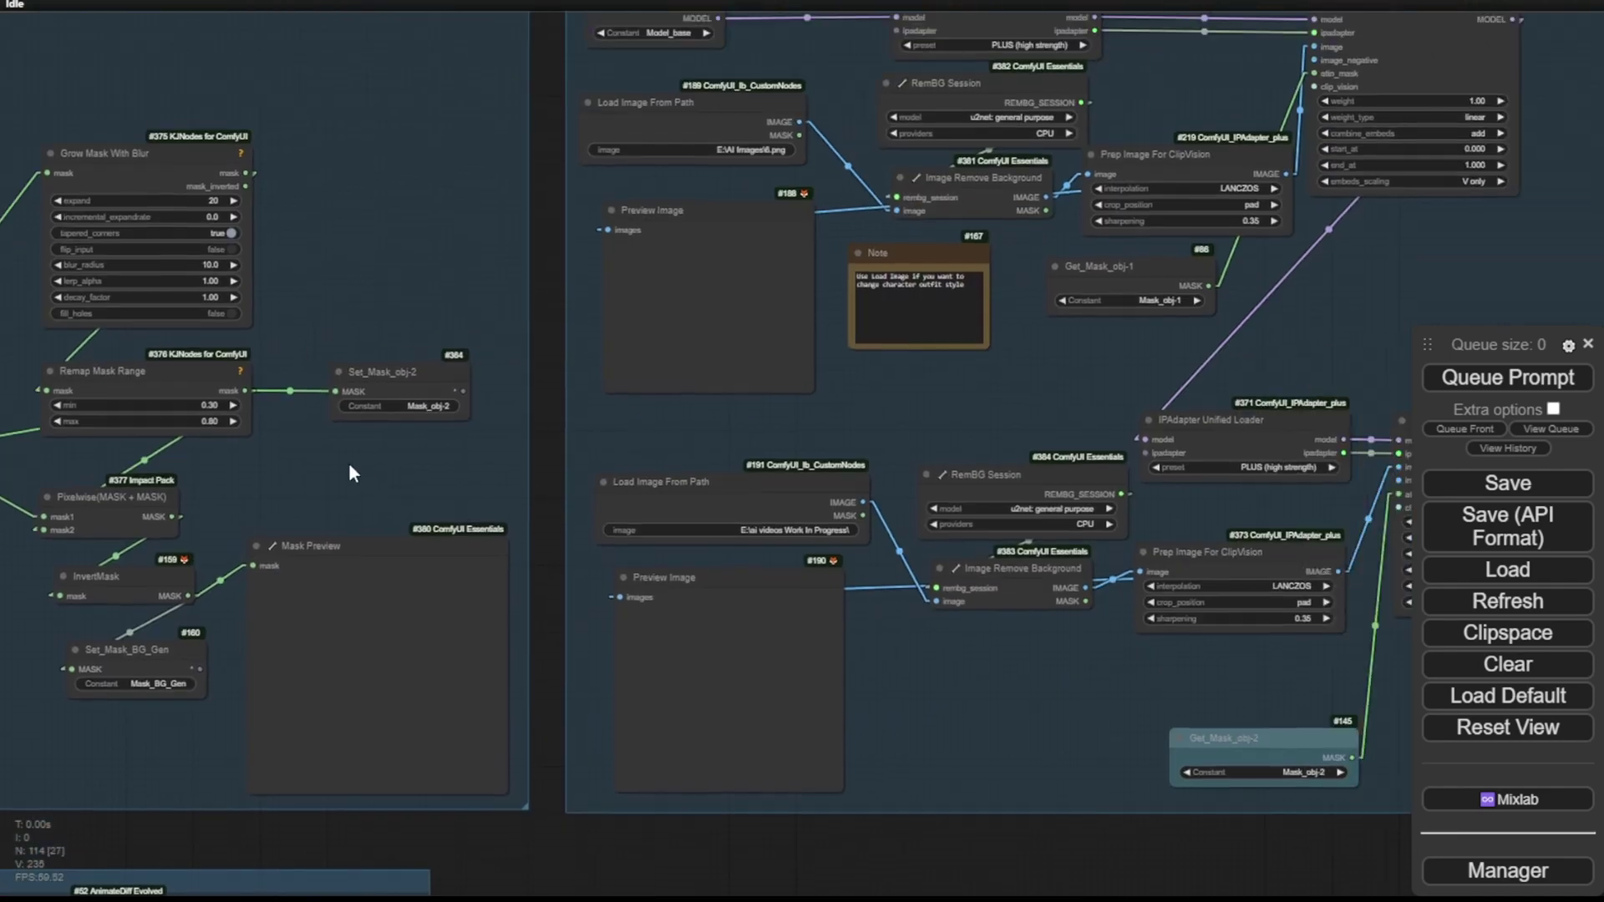
Trace the Mask_obj-1 and Mask_obj-2 connections through the IPA_Character_Only group, and examine the ControlNet, AnimateDiff Prepare and sampling groups
{"action": "left_click_drag", "start_coordinate": [1333, 347], "coordinate": [1010, 437]}
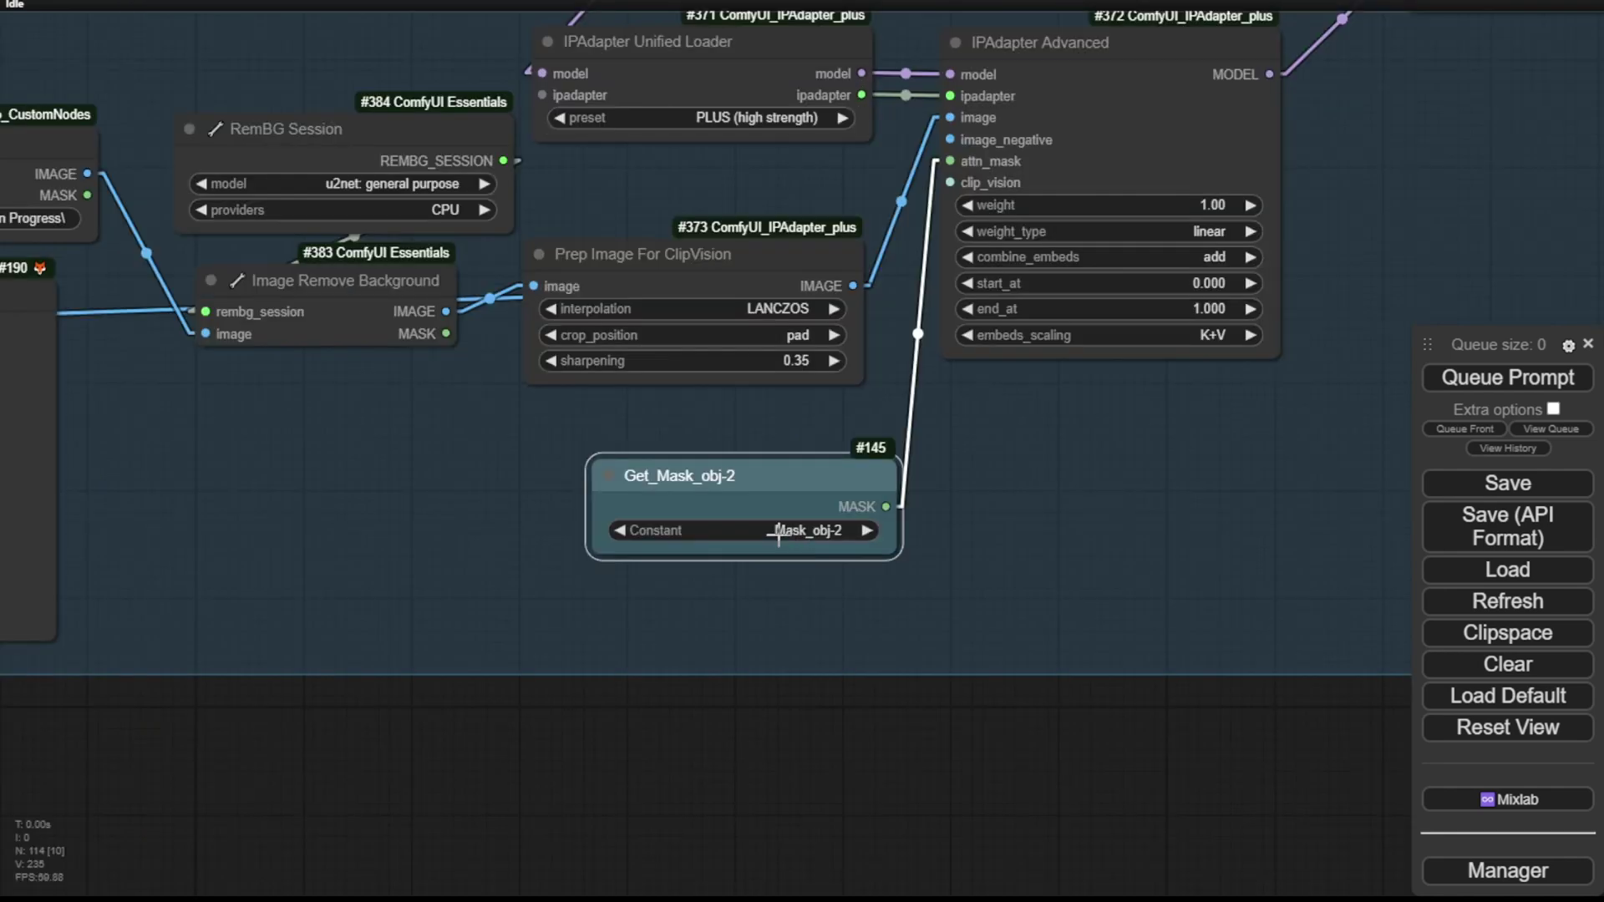
{"action": "scroll", "coordinate": [900, 600], "scroll_direction": "down", "scroll_amount": 3}
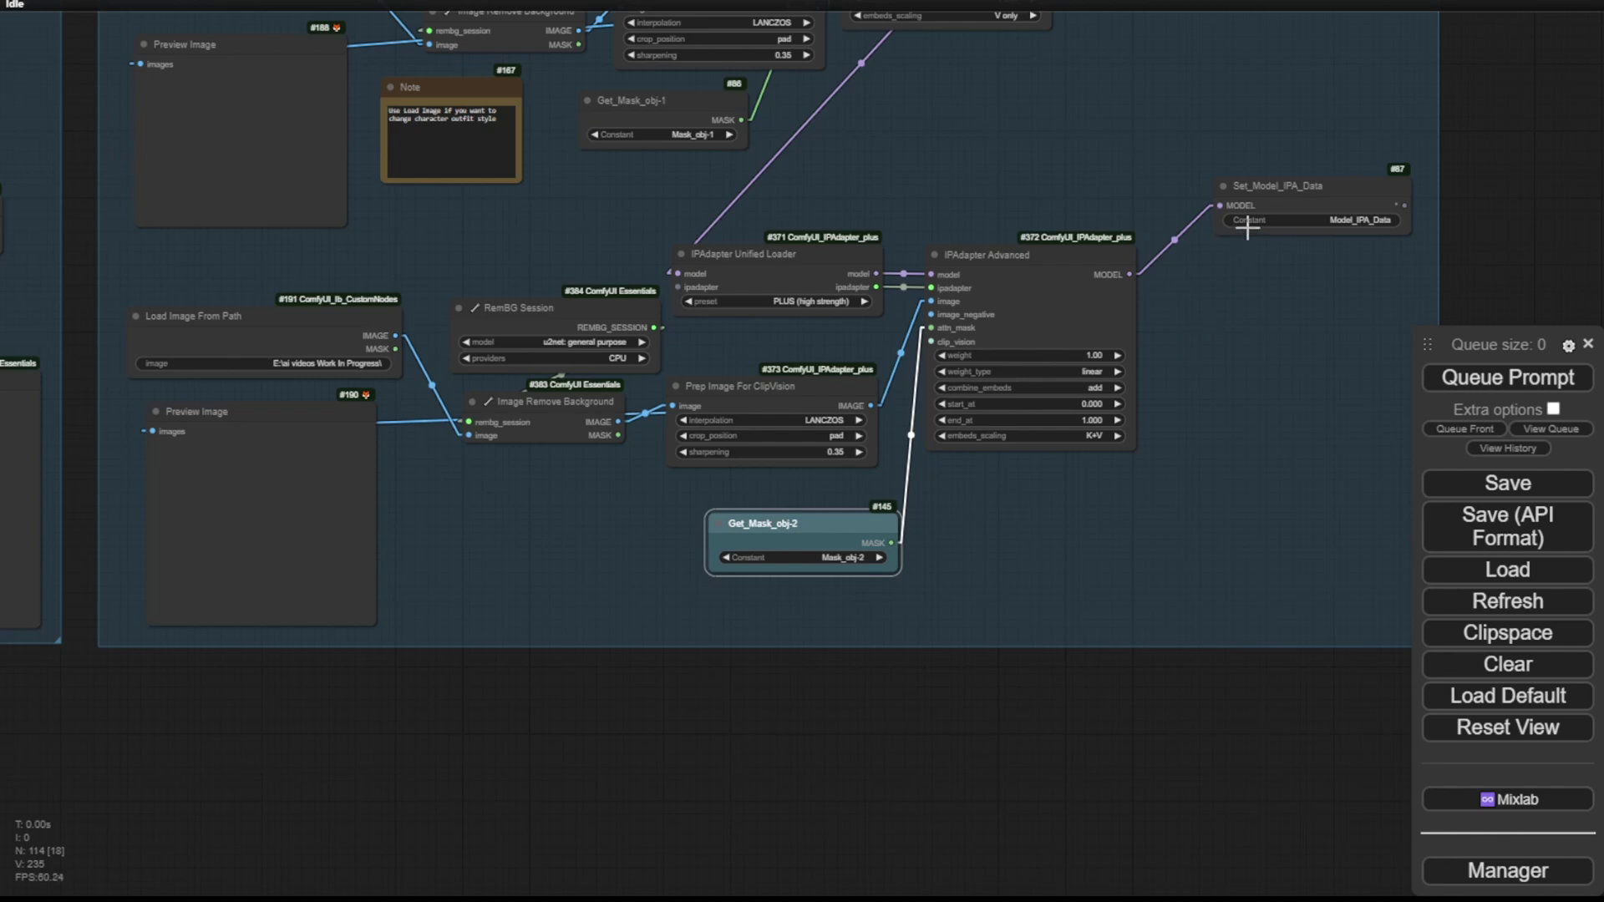
{"action": "left_click_drag", "start_coordinate": [1210, 516], "coordinate": [913, 669]}
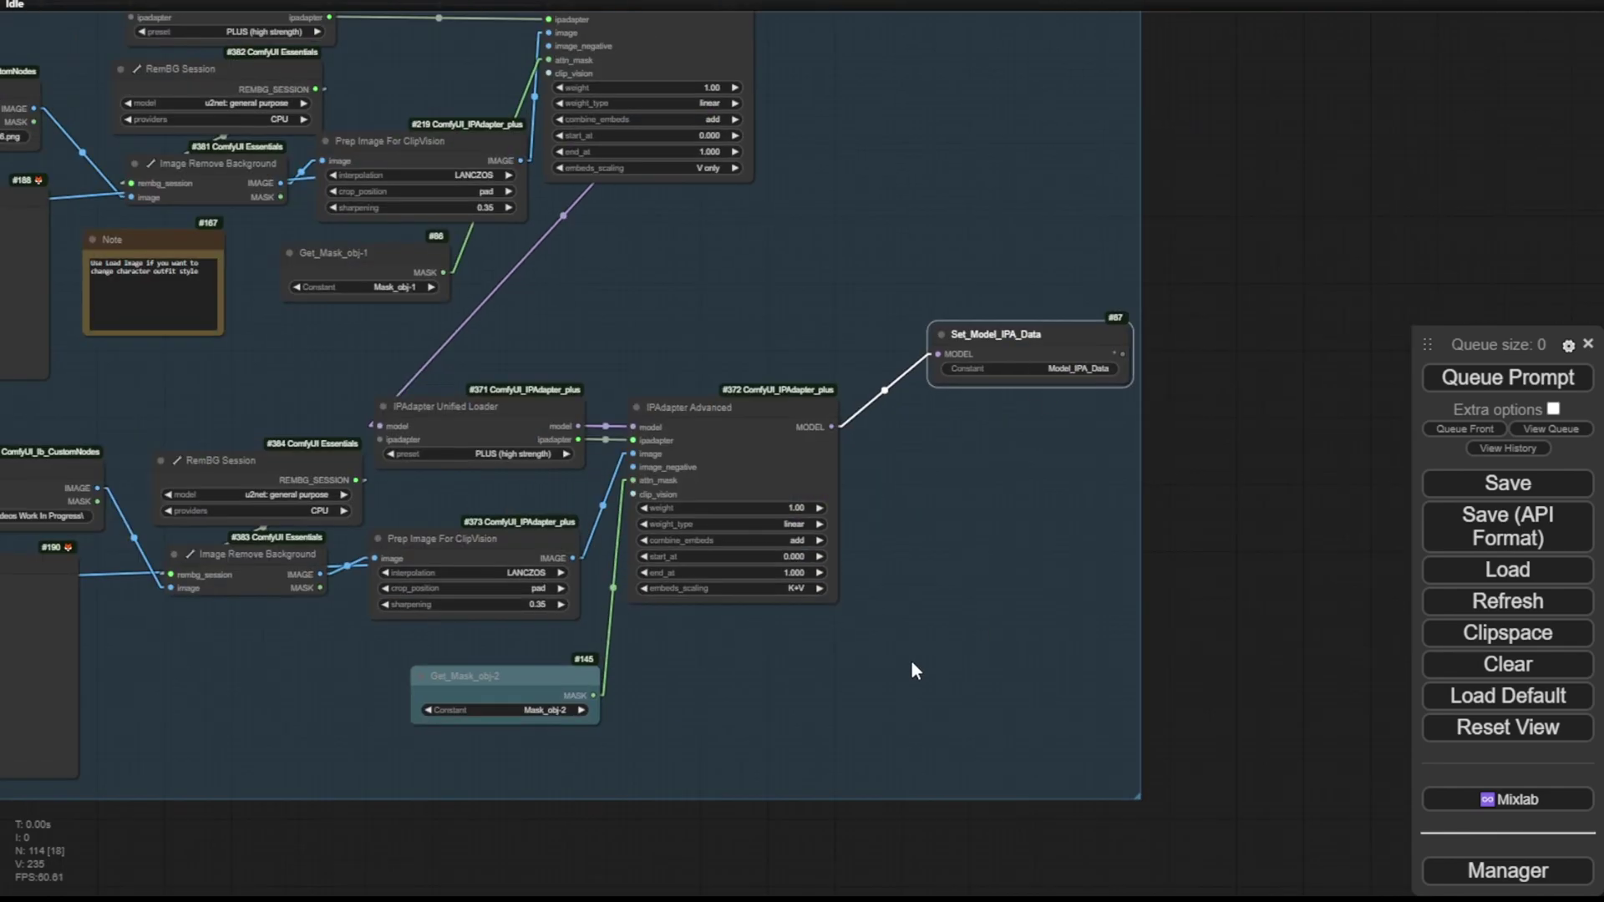
{"action": "left_click_drag", "start_coordinate": [835, 769], "coordinate": [1603, 12]}
{"action": "left_click_drag", "start_coordinate": [1156, 300], "coordinate": [1346, 158]}
{"action": "left_click_drag", "start_coordinate": [907, 162], "coordinate": [1600, 167]}
{"action": "scroll", "coordinate": [1541, 223], "scroll_direction": "down", "scroll_amount": 4}
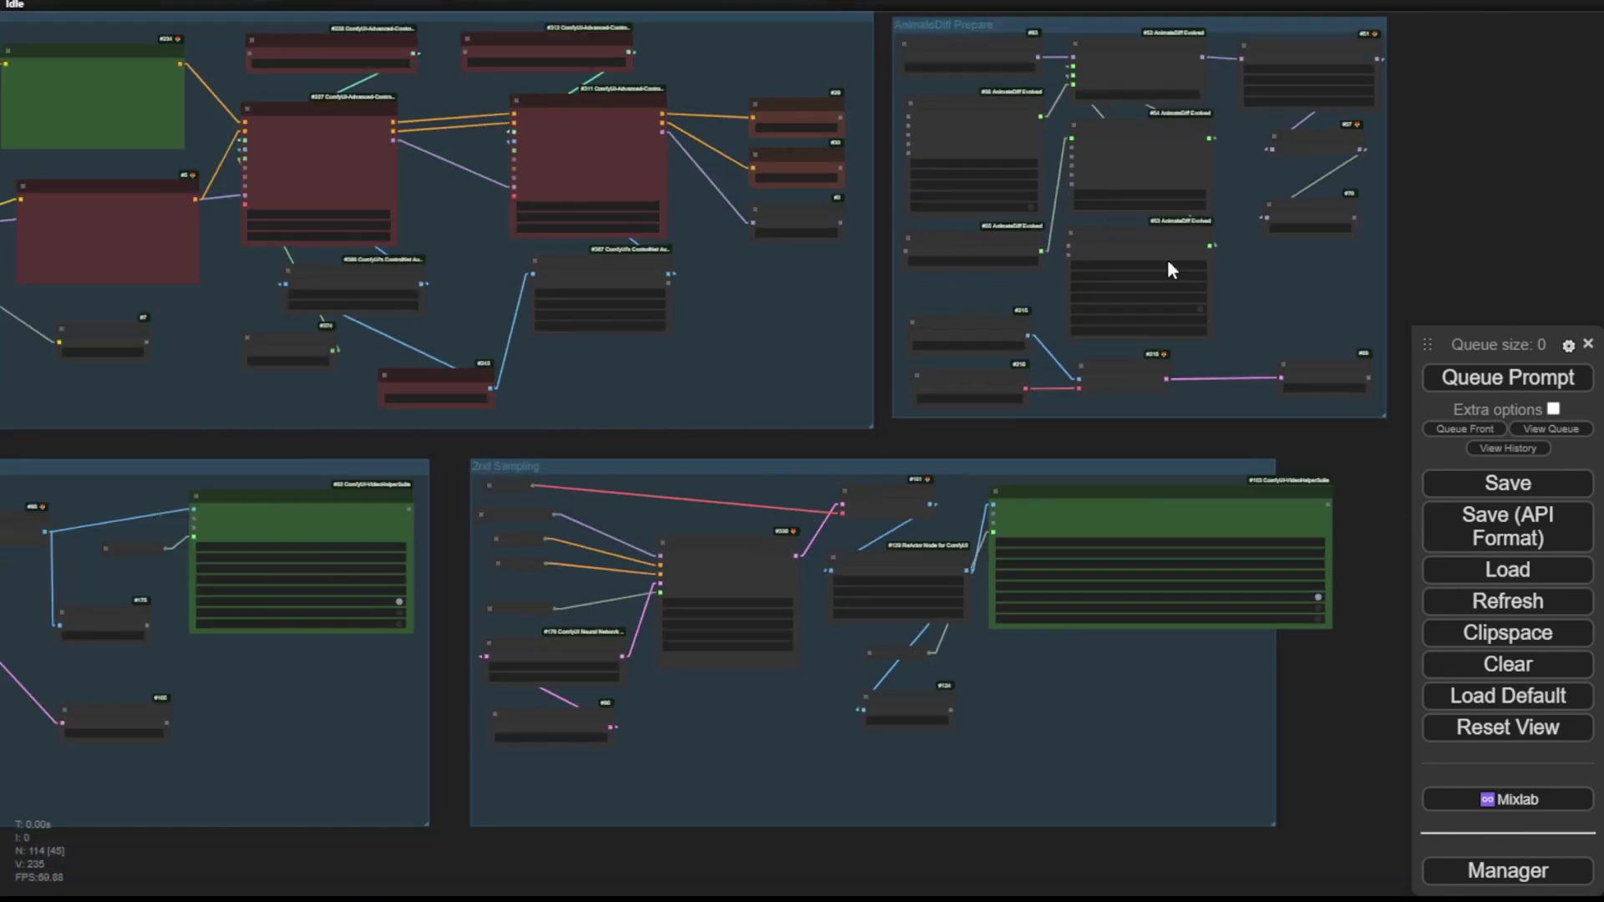
{"action": "scroll", "coordinate": [903, 307], "scroll_direction": "up", "scroll_amount": 4}
{"action": "left_click_drag", "start_coordinate": [885, 168], "coordinate": [842, 393]}
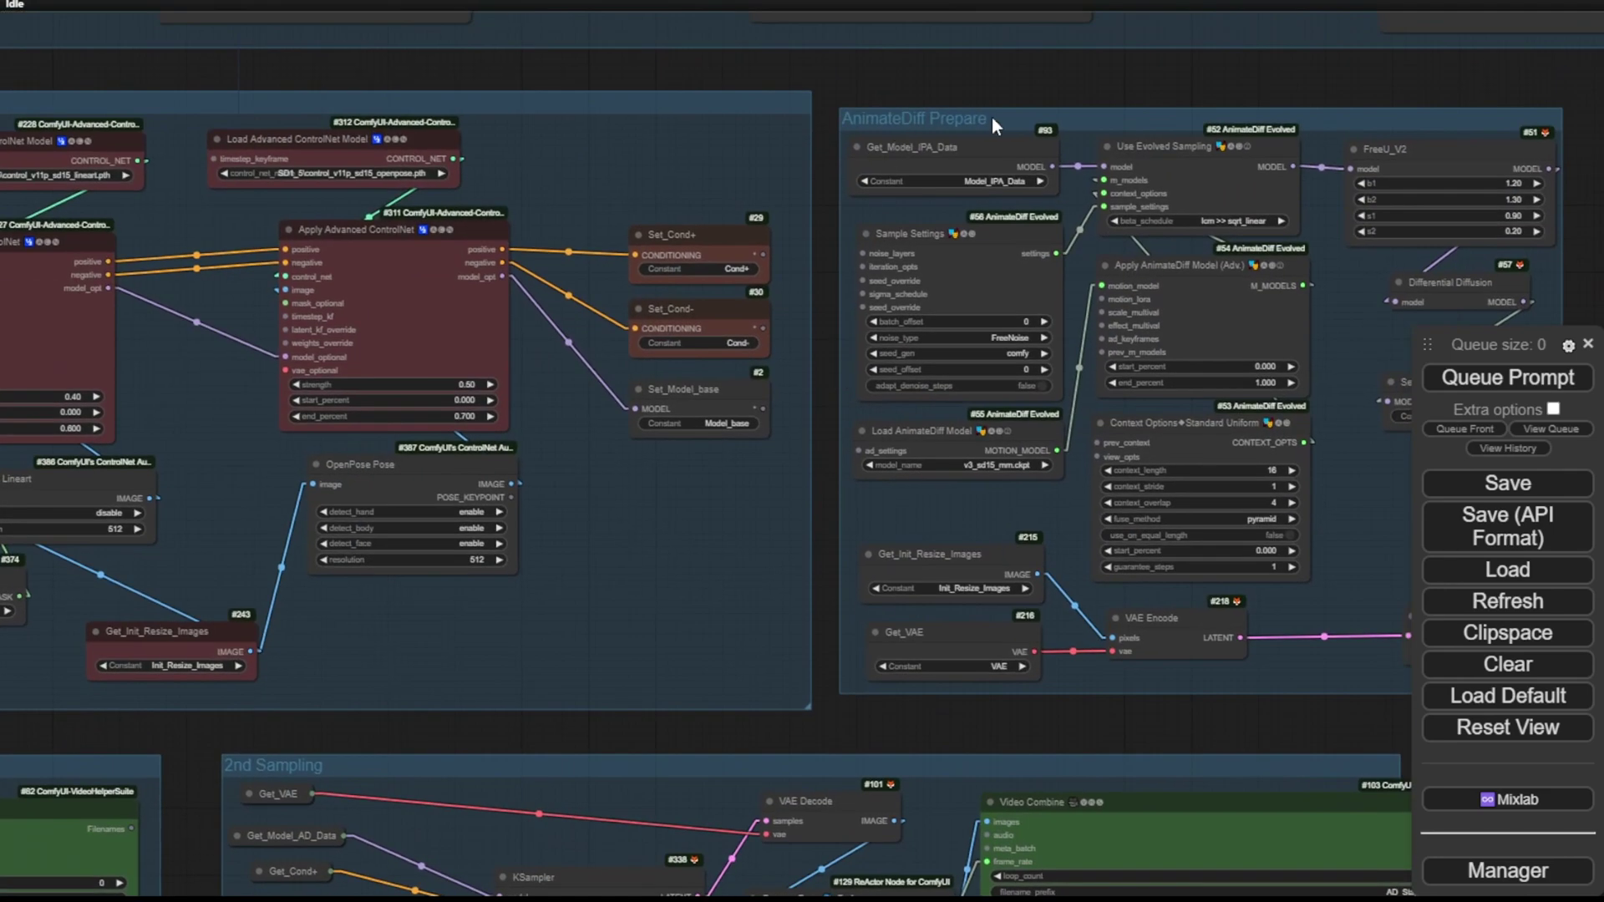
{"action": "left_click_drag", "start_coordinate": [1065, 77], "coordinate": [857, 75]}
{"action": "scroll", "coordinate": [1176, 555], "scroll_direction": "down", "scroll_amount": 3}
{"action": "left_click_drag", "start_coordinate": [752, 708], "coordinate": [1353, 155]}
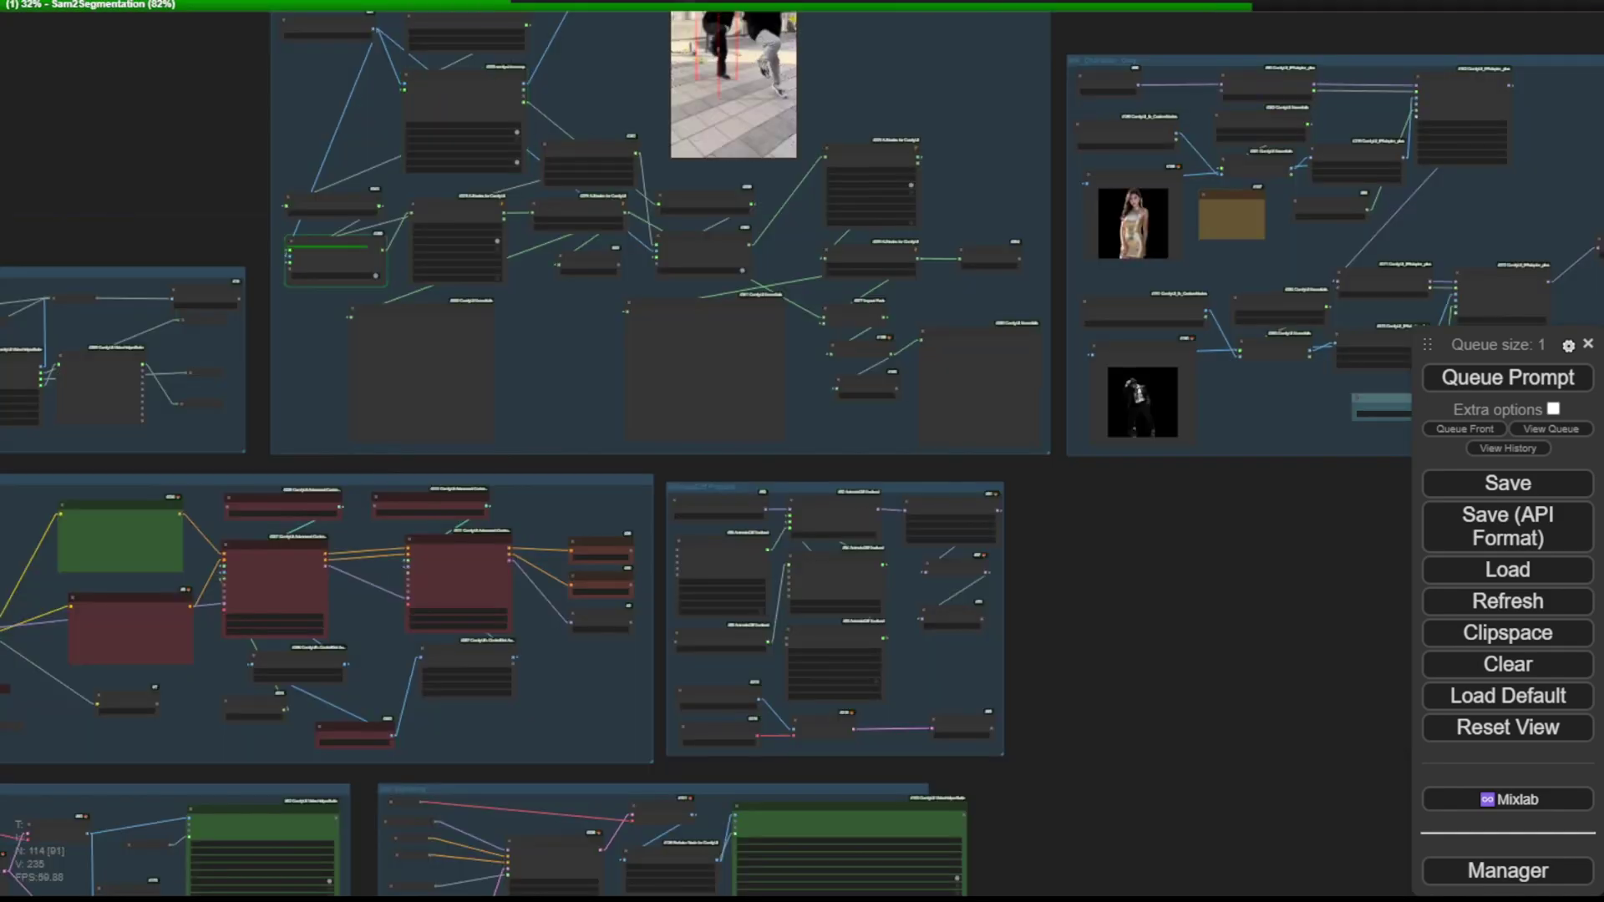
Examine the generated dance video in the 2nd Sampling group's Video Combine preview up close
{"action": "scroll", "coordinate": [72, 297], "scroll_direction": "up", "scroll_amount": 1}
{"action": "scroll", "coordinate": [538, 673], "scroll_direction": "up", "scroll_amount": 3}
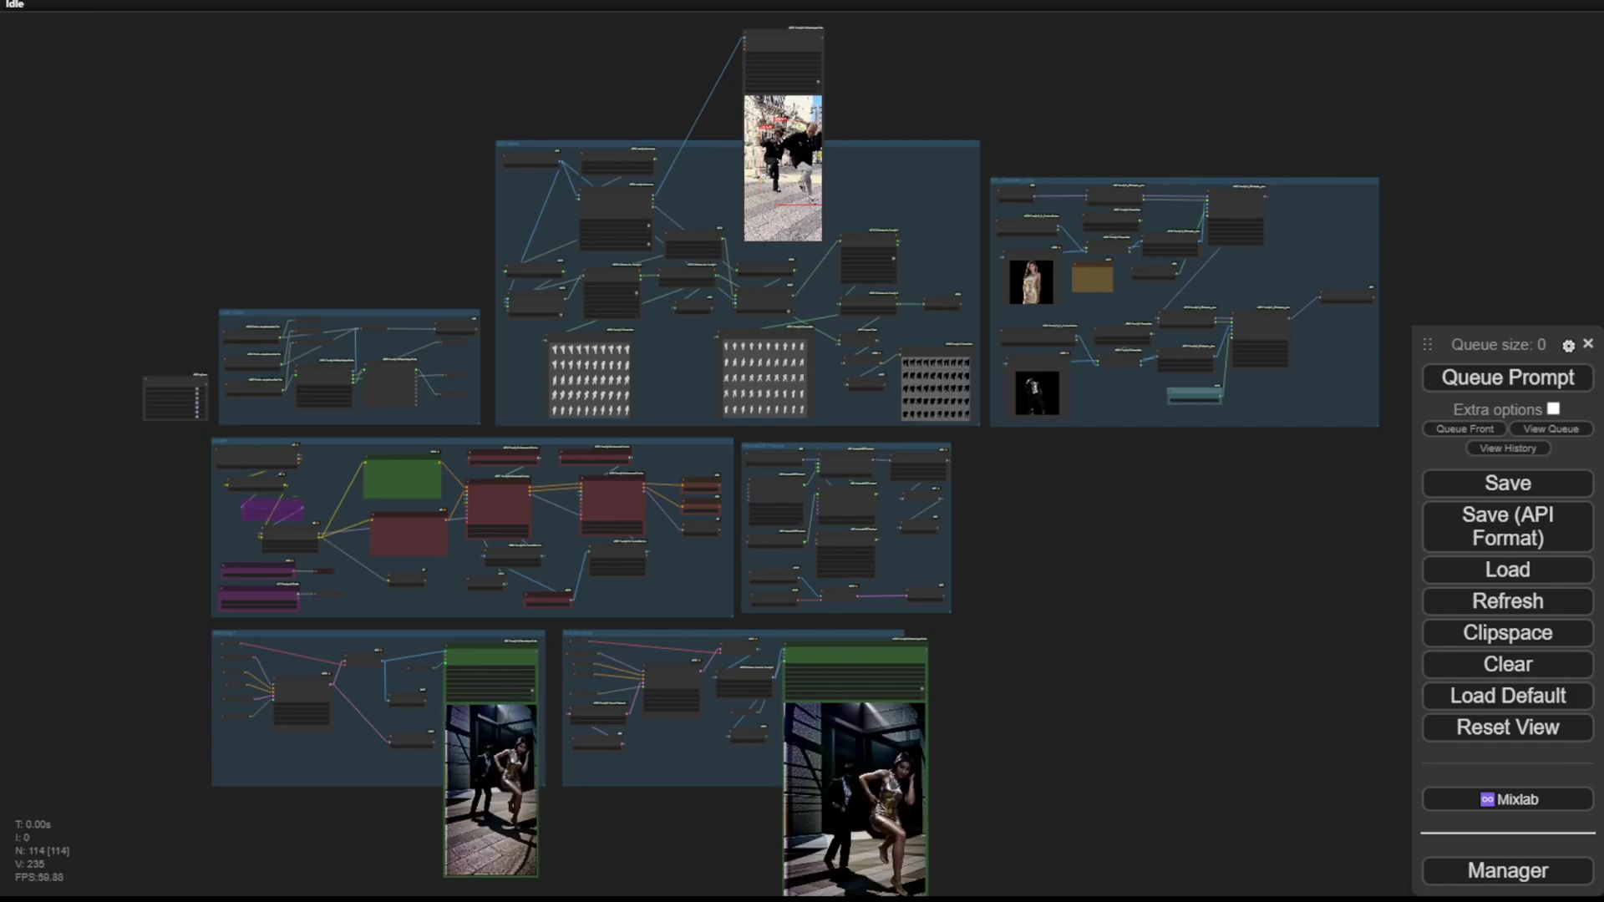
{"action": "scroll", "coordinate": [1001, 508], "scroll_direction": "up", "scroll_amount": 8}
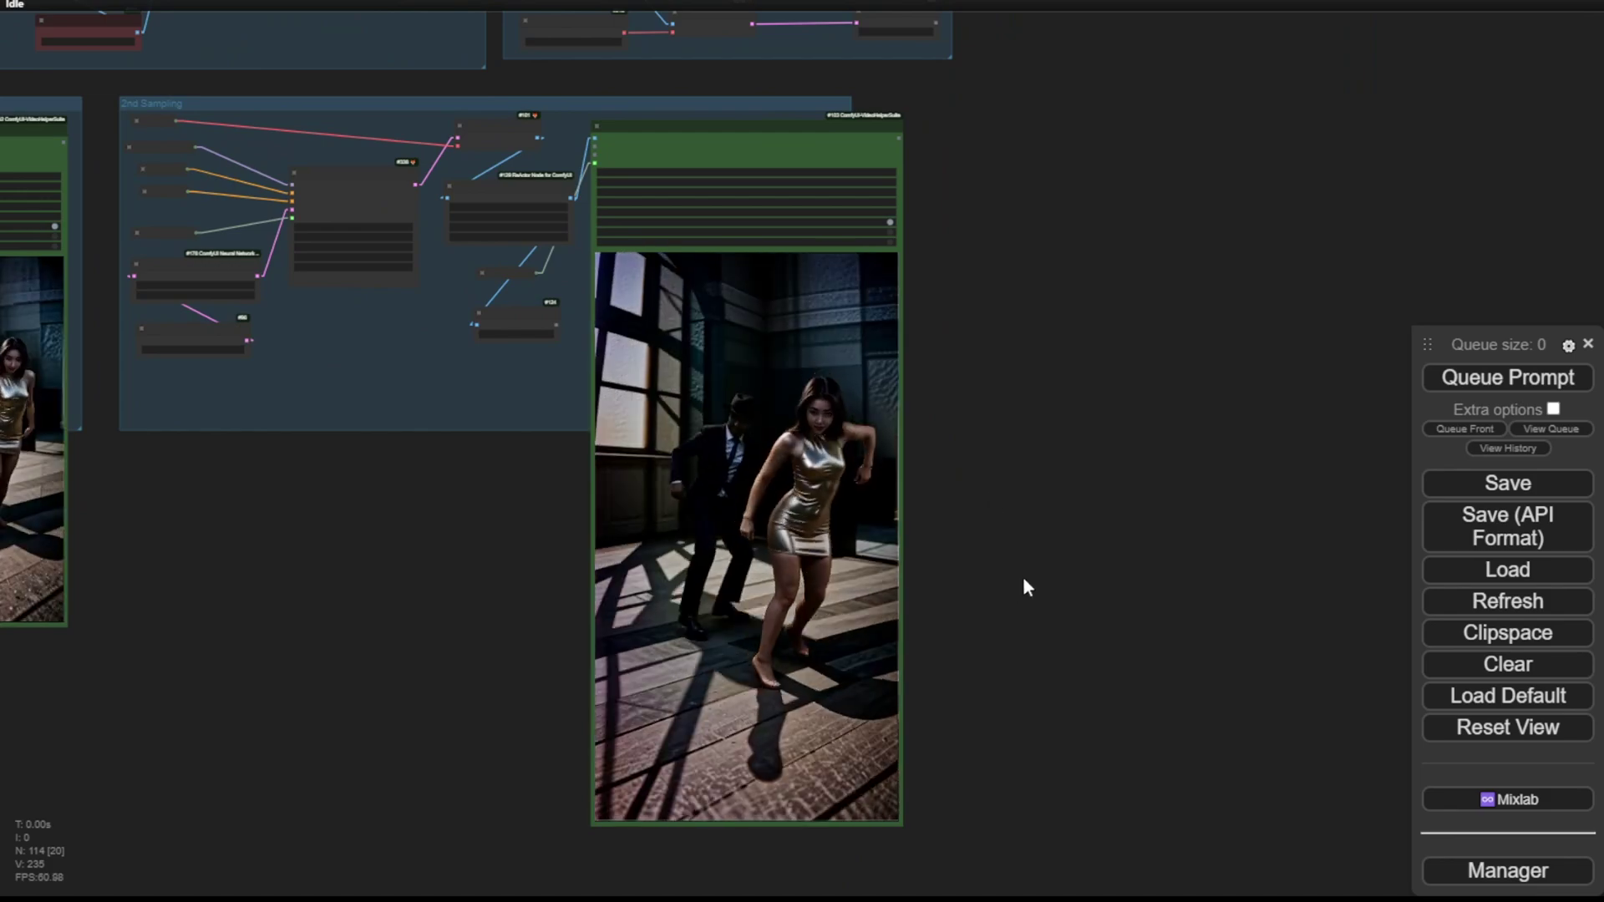
{"action": "left_click_drag", "start_coordinate": [1022, 577], "coordinate": [1106, 528]}
{"action": "scroll", "coordinate": [1054, 554], "scroll_direction": "up", "scroll_amount": 3}
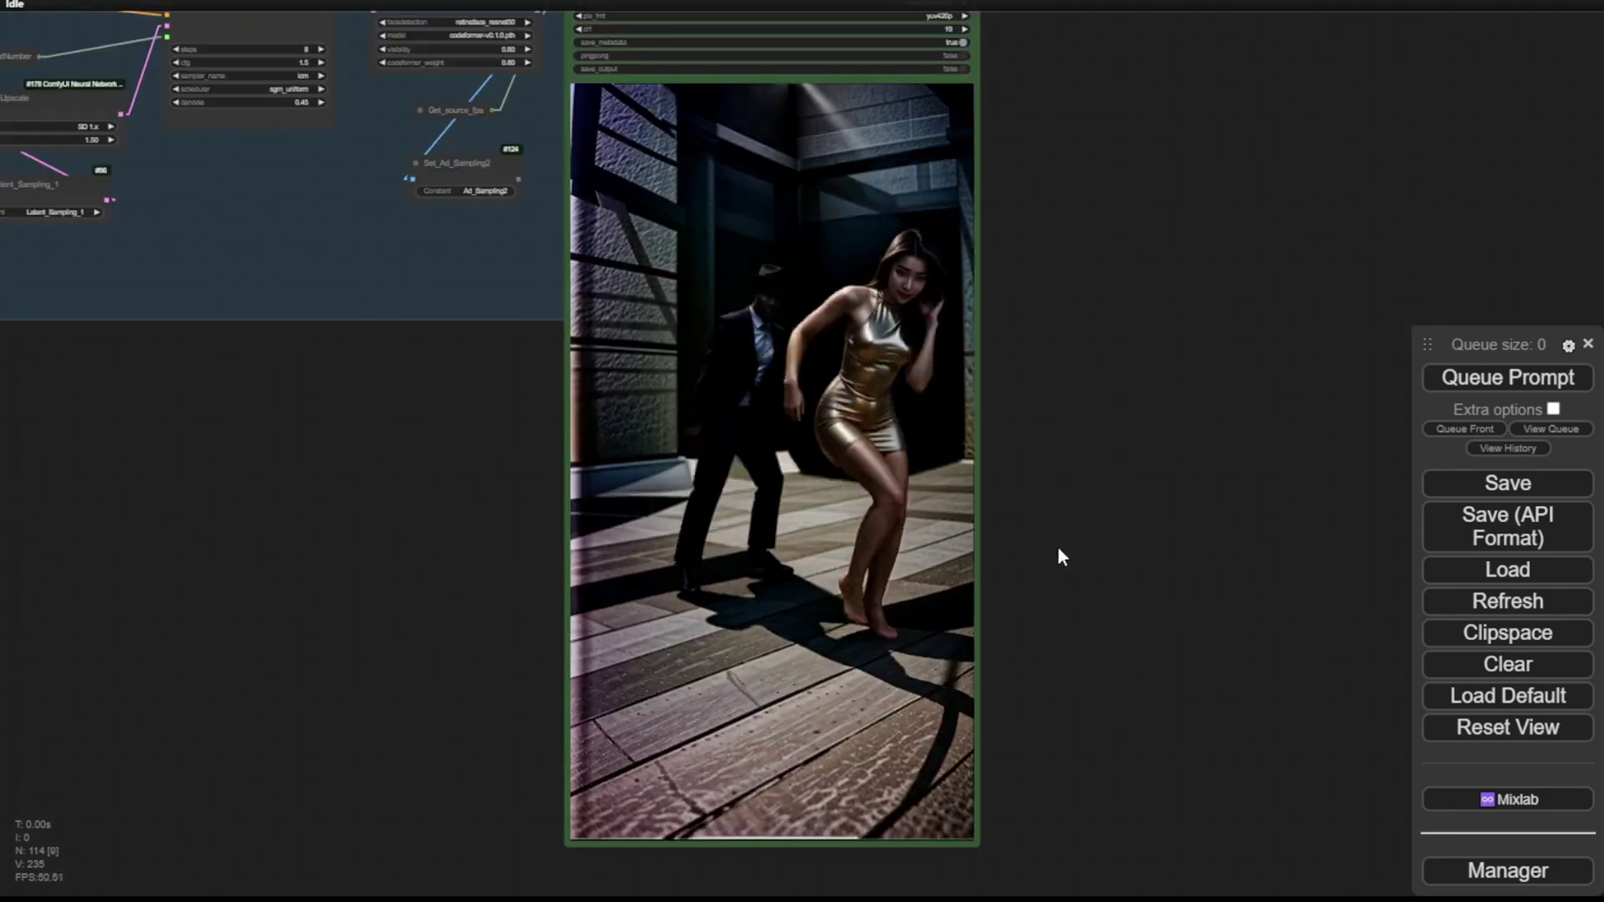
{"action": "scroll", "coordinate": [734, 388], "scroll_direction": "up", "scroll_amount": 3}
{"action": "scroll", "coordinate": [727, 351], "scroll_direction": "up", "scroll_amount": 3}
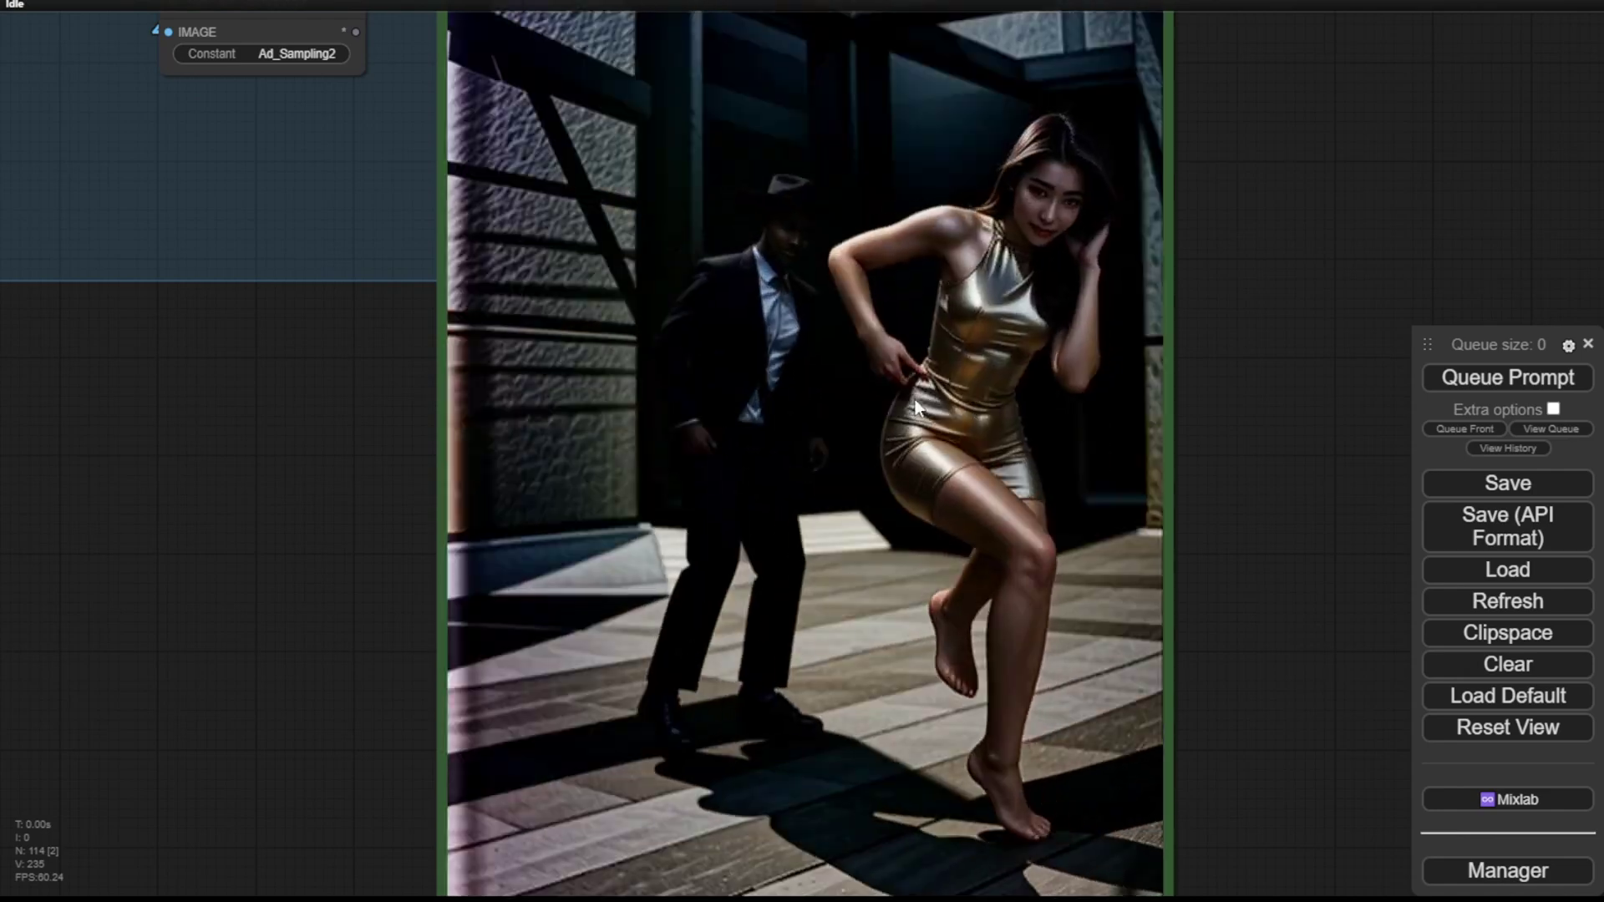
Examine the IPA_Character_Only group's gold-dress reference image, its background removal, and the Get_Mask_obj-1 link into IPAdapter Advanced
{"action": "scroll", "coordinate": [875, 857], "scroll_direction": "down", "scroll_amount": 10}
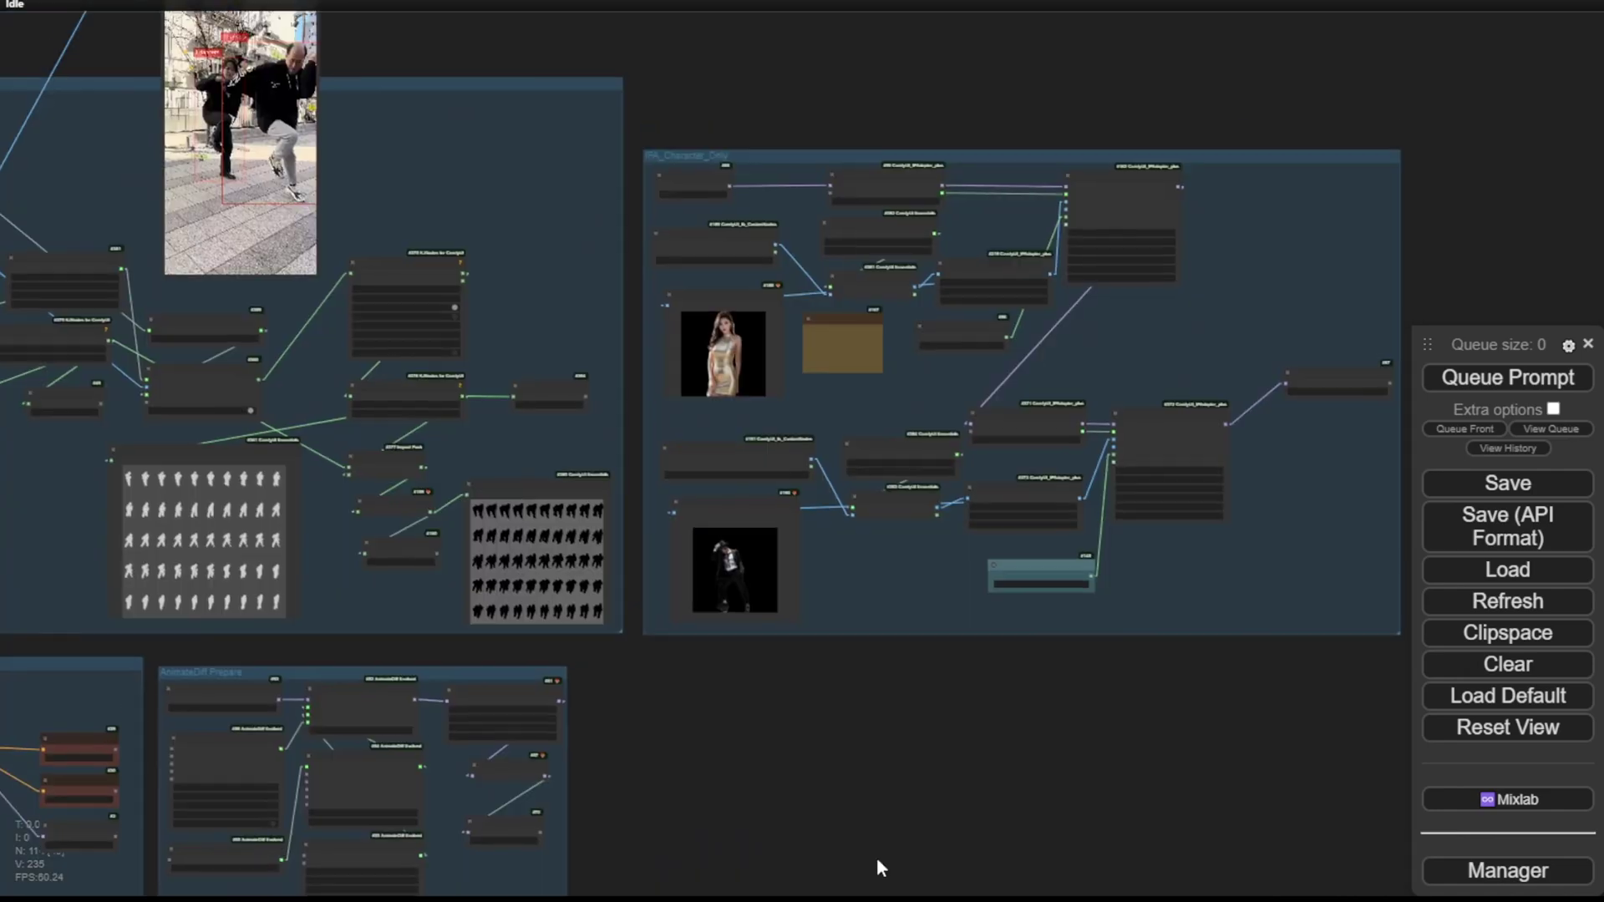
{"action": "left_click_drag", "start_coordinate": [797, 643], "coordinate": [835, 771]}
{"action": "scroll", "coordinate": [742, 380], "scroll_direction": "up", "scroll_amount": 8}
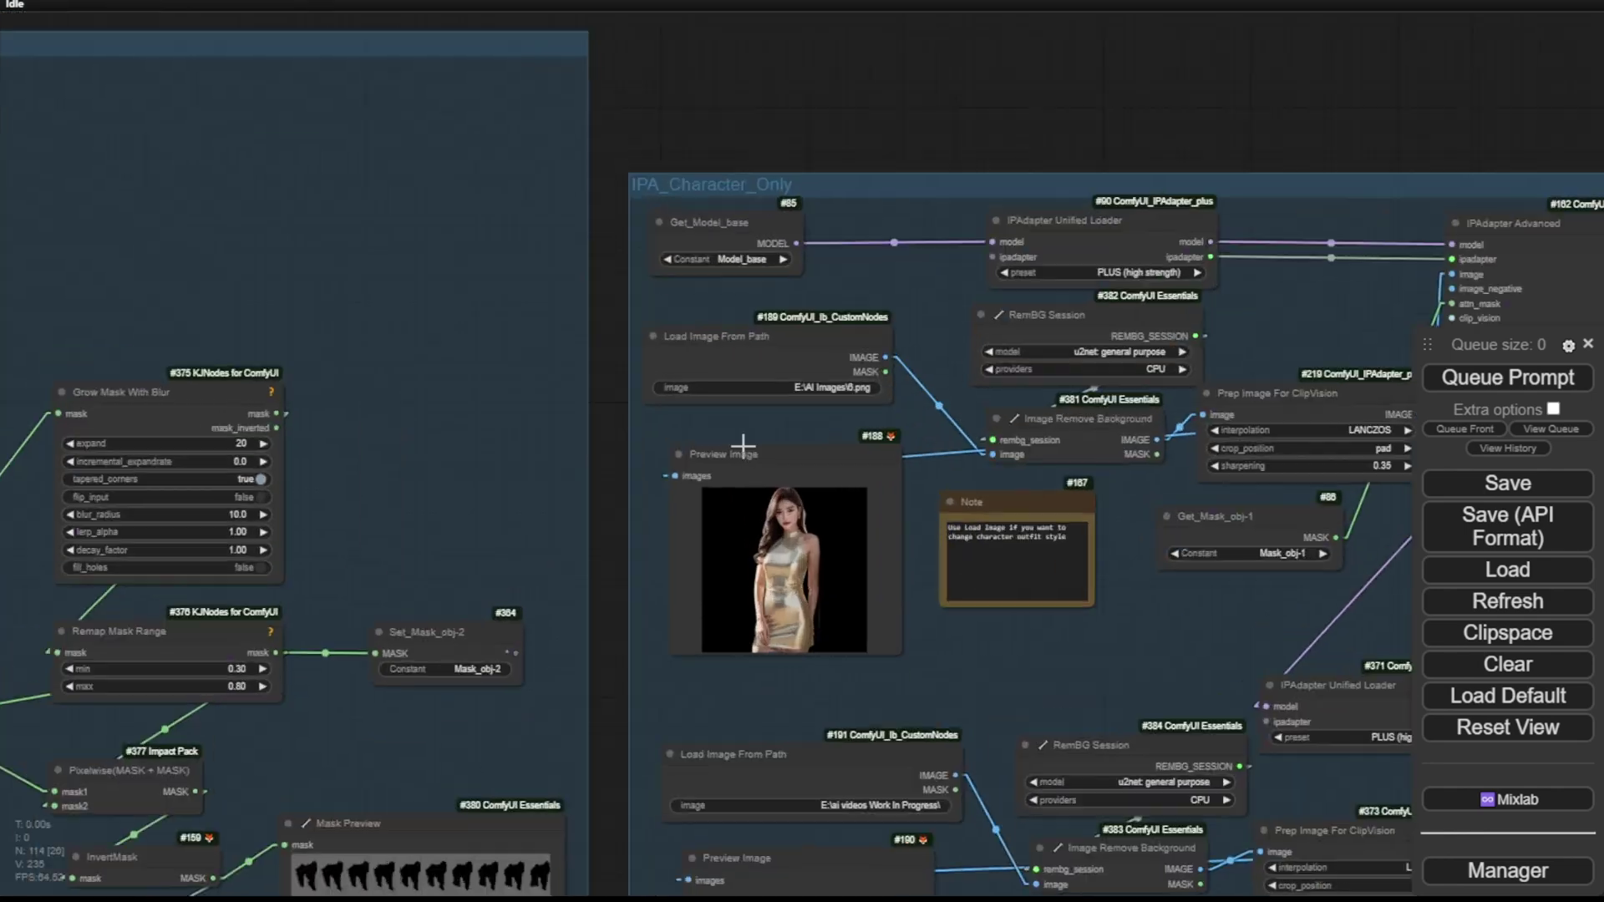
{"action": "left_click_drag", "start_coordinate": [972, 711], "coordinate": [896, 704]}
{"action": "scroll", "coordinate": [880, 690], "scroll_direction": "up", "scroll_amount": 3}
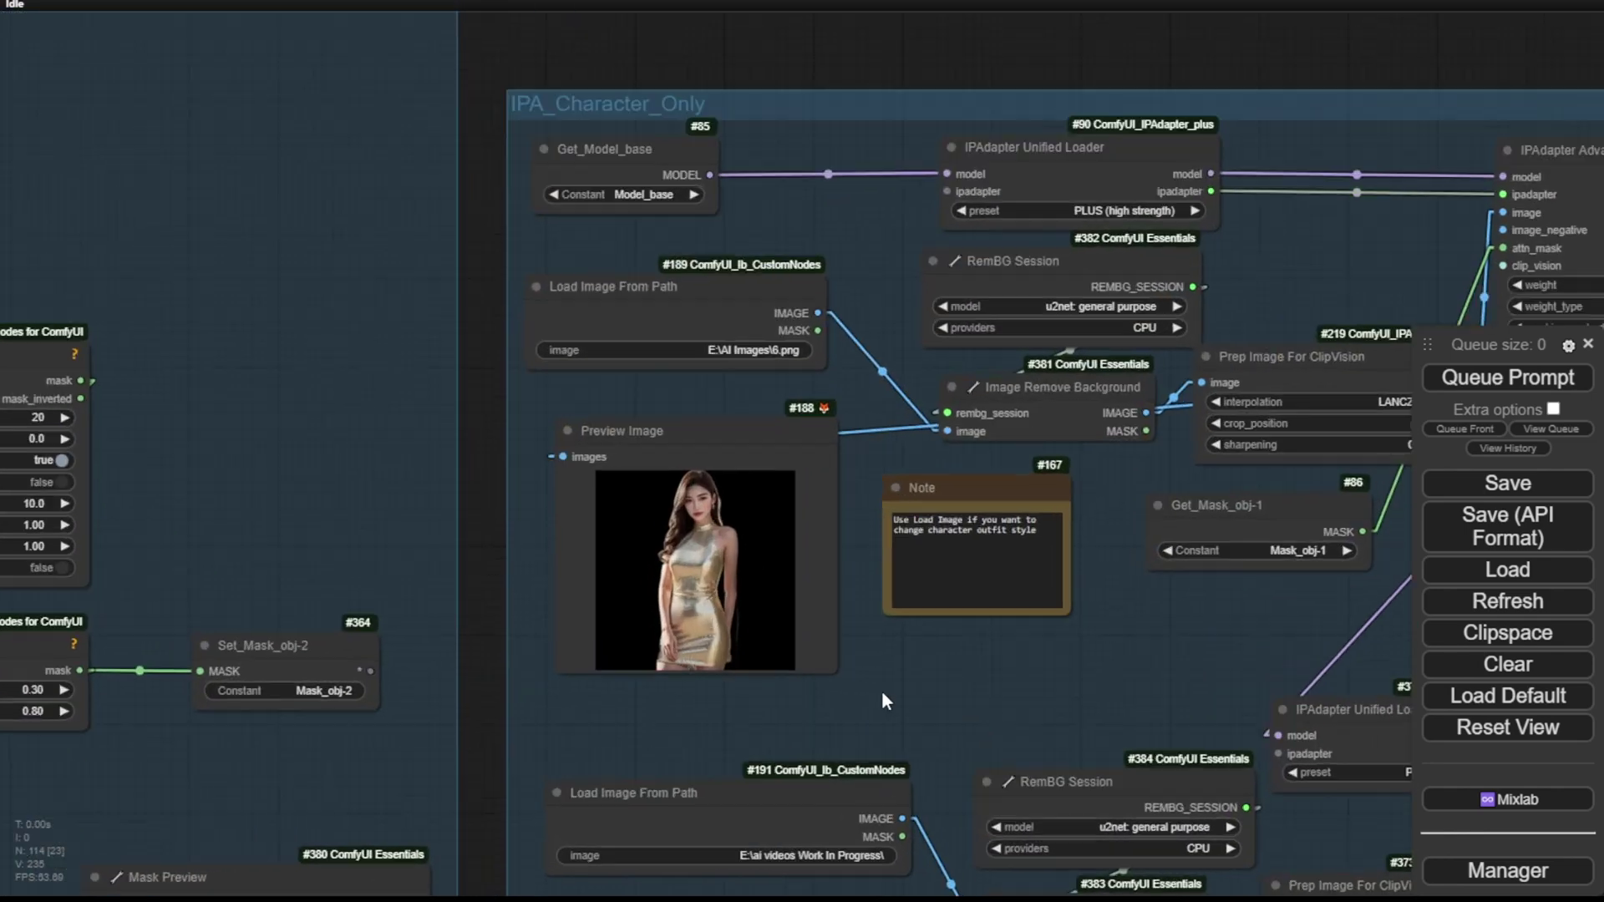
{"action": "left_click_drag", "start_coordinate": [1119, 680], "coordinate": [509, 660]}
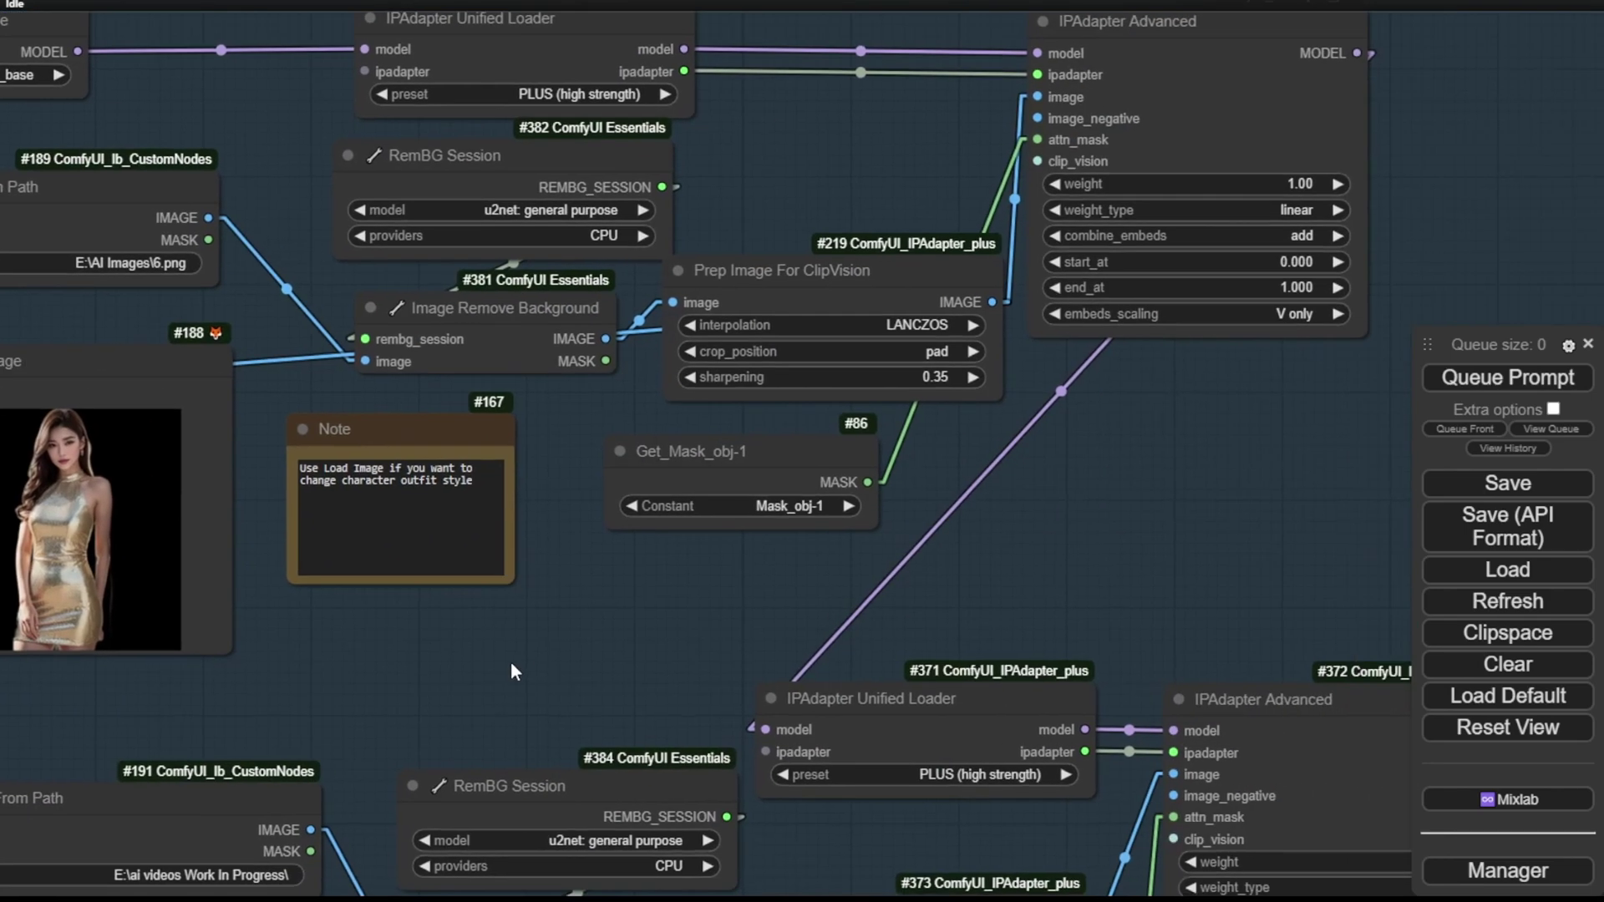
{"action": "scroll", "coordinate": [753, 514], "scroll_direction": "up", "scroll_amount": 3}
{"action": "scroll", "coordinate": [793, 506], "scroll_direction": "down", "scroll_amount": 3}
Examine the suited-dancer reference image in the IPA_Character_Only group and the Get_Mask_obj-2 link into the second IPAdapter Advanced
{"action": "left_click_drag", "start_coordinate": [493, 743], "coordinate": [854, 55]}
{"action": "left_click_drag", "start_coordinate": [981, 494], "coordinate": [598, 421]}
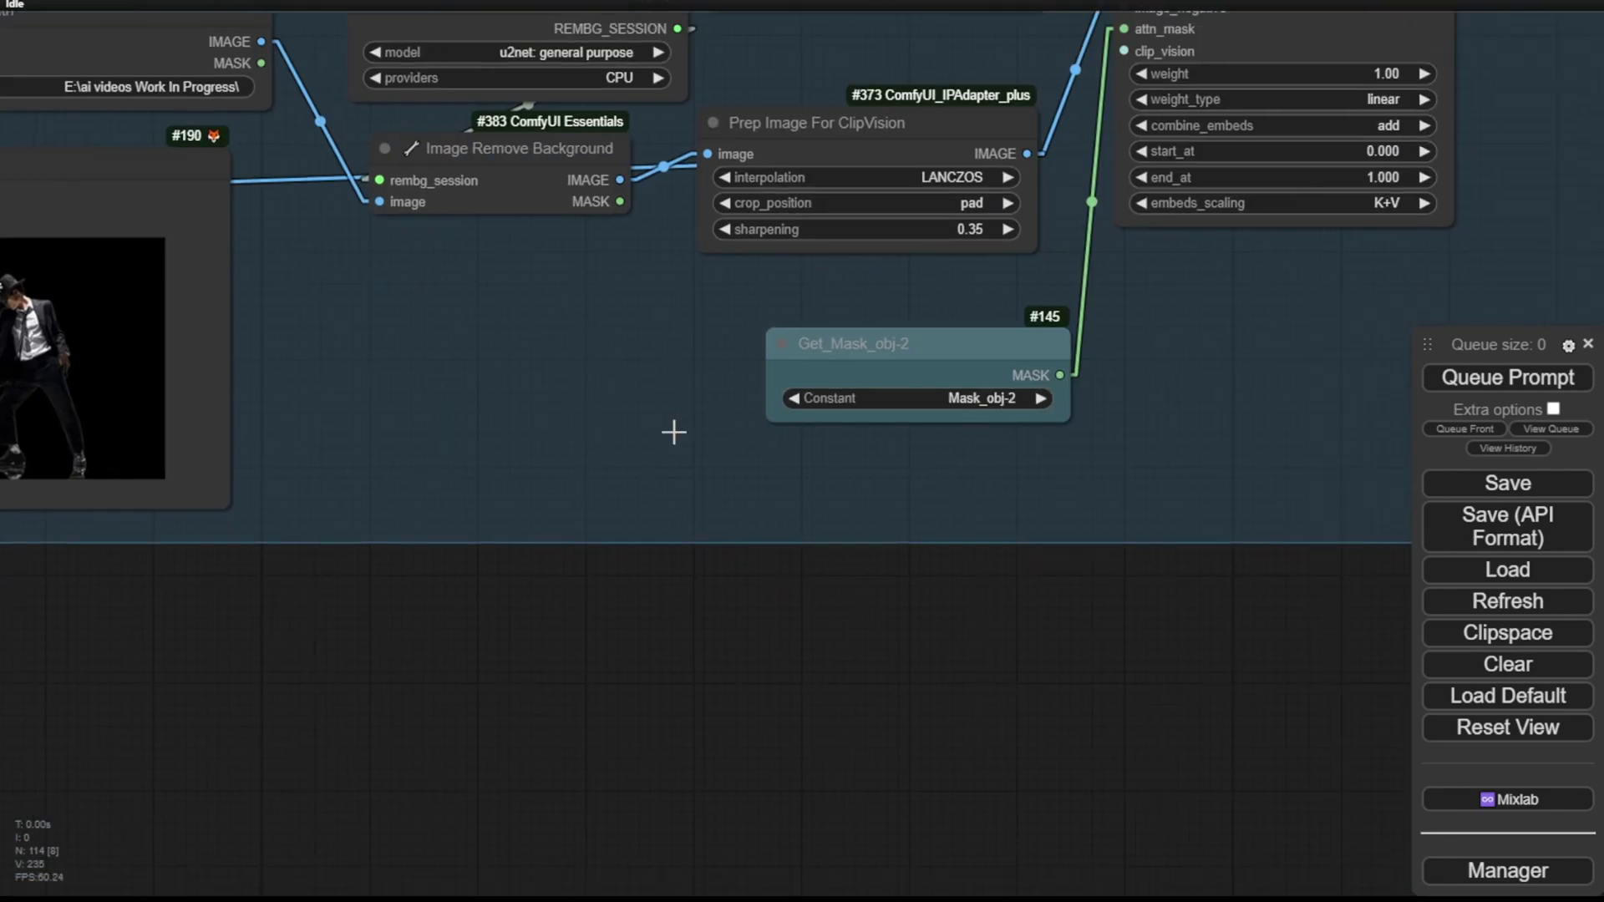
{"action": "left_click_drag", "start_coordinate": [481, 424], "coordinate": [989, 487]}
{"action": "scroll", "coordinate": [886, 483], "scroll_direction": "up", "scroll_amount": 3}
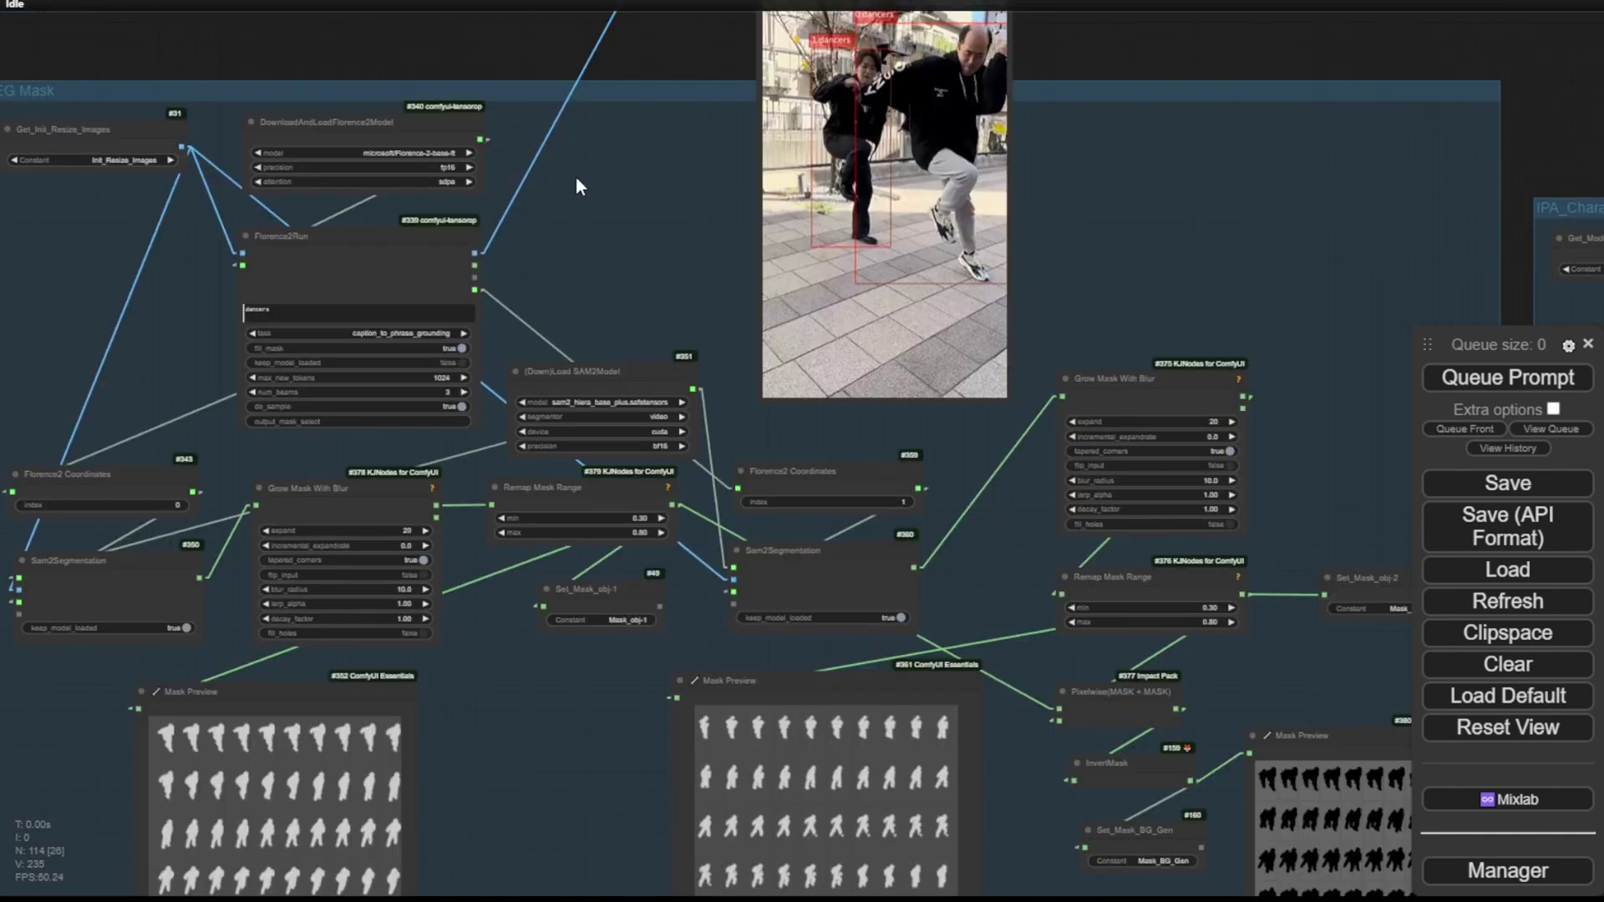
{"action": "left_click_drag", "start_coordinate": [575, 176], "coordinate": [717, 162]}
{"action": "scroll", "coordinate": [496, 501], "scroll_direction": "up", "scroll_amount": 5}
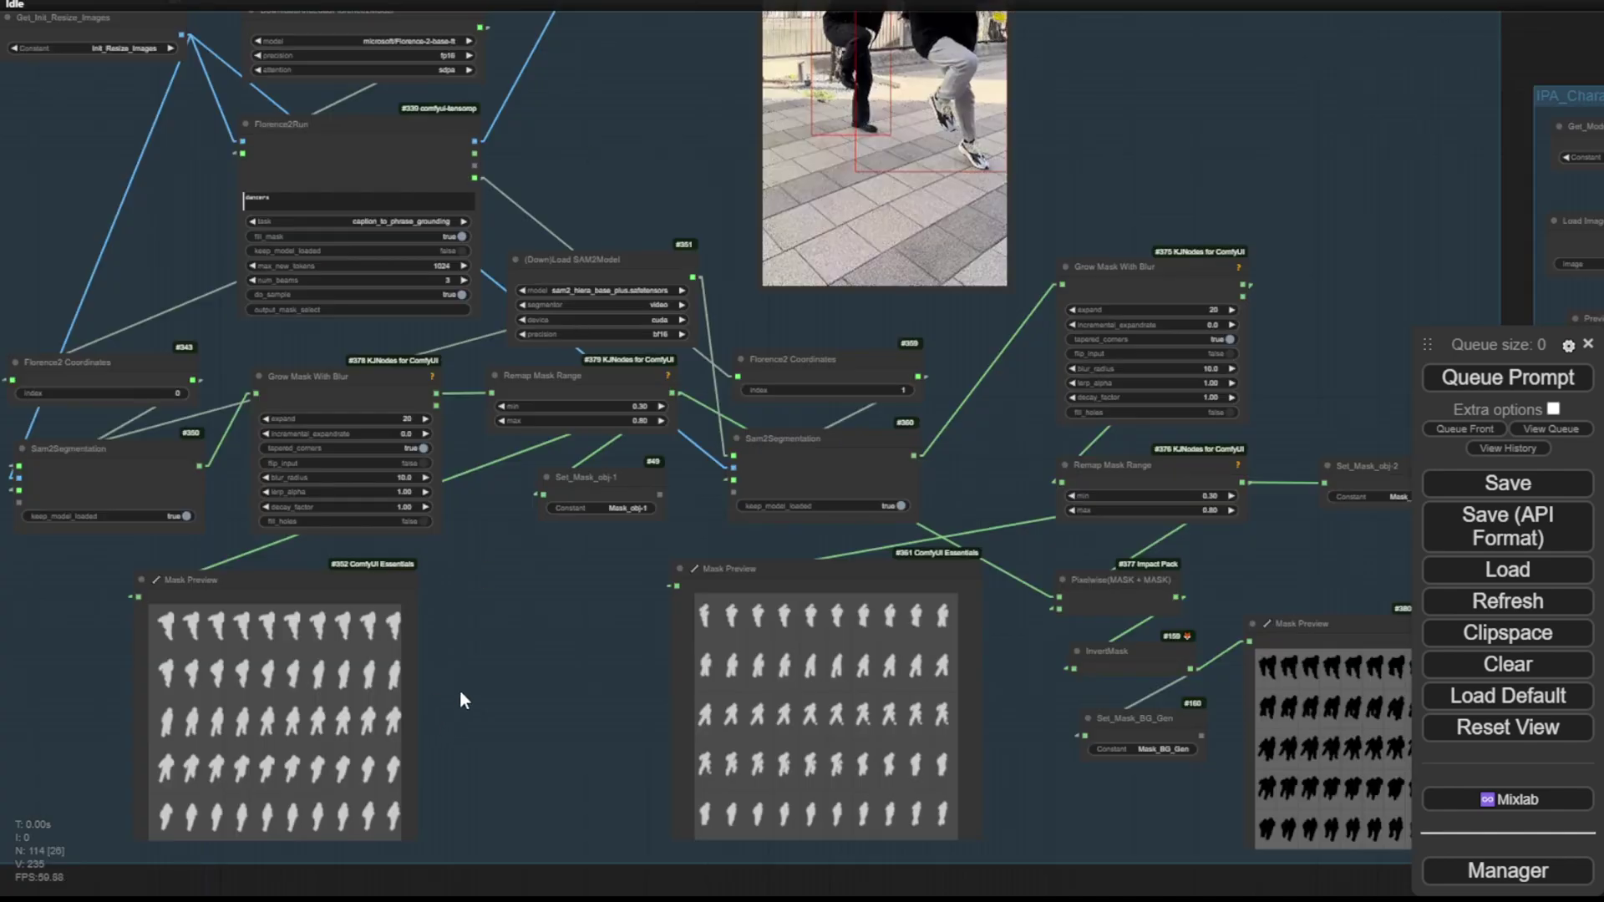
Examine how the SEG Mask group's Florence2Run and Sam2Segmentation nodes feed the Grow Mask With Blur and Remap Mask Range nodes
{"action": "left_click_drag", "start_coordinate": [518, 589], "coordinate": [550, 664]}
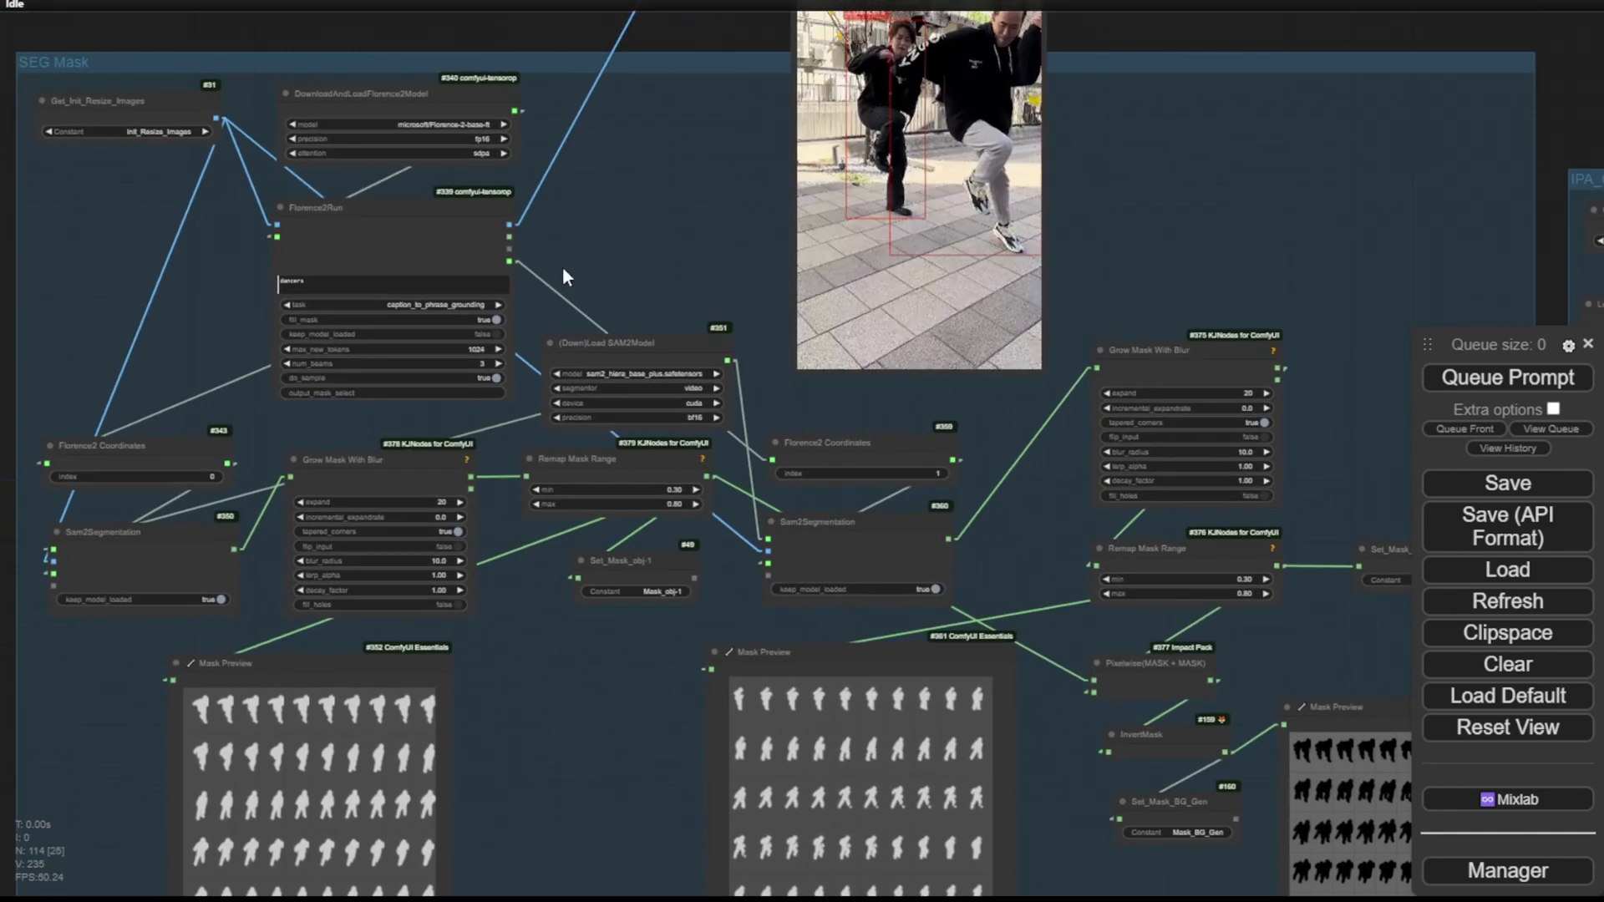
{"action": "left_click_drag", "start_coordinate": [622, 190], "coordinate": [538, 363]}
{"action": "left_click_drag", "start_coordinate": [1114, 377], "coordinate": [1030, 123]}
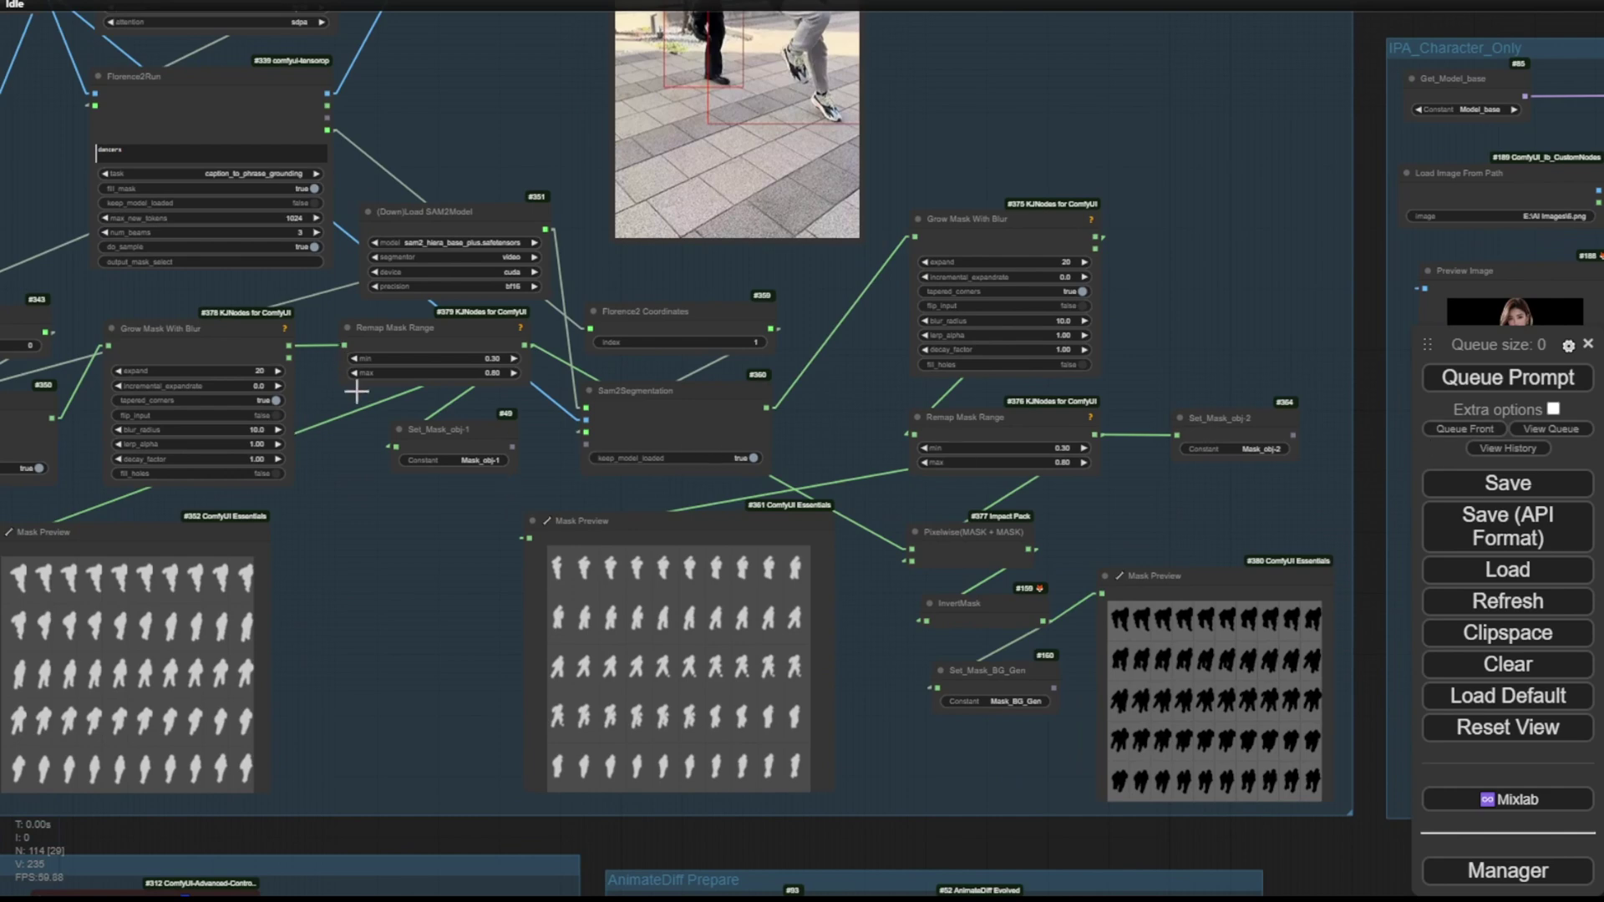
{"action": "left_click_drag", "start_coordinate": [385, 501], "coordinate": [508, 630]}
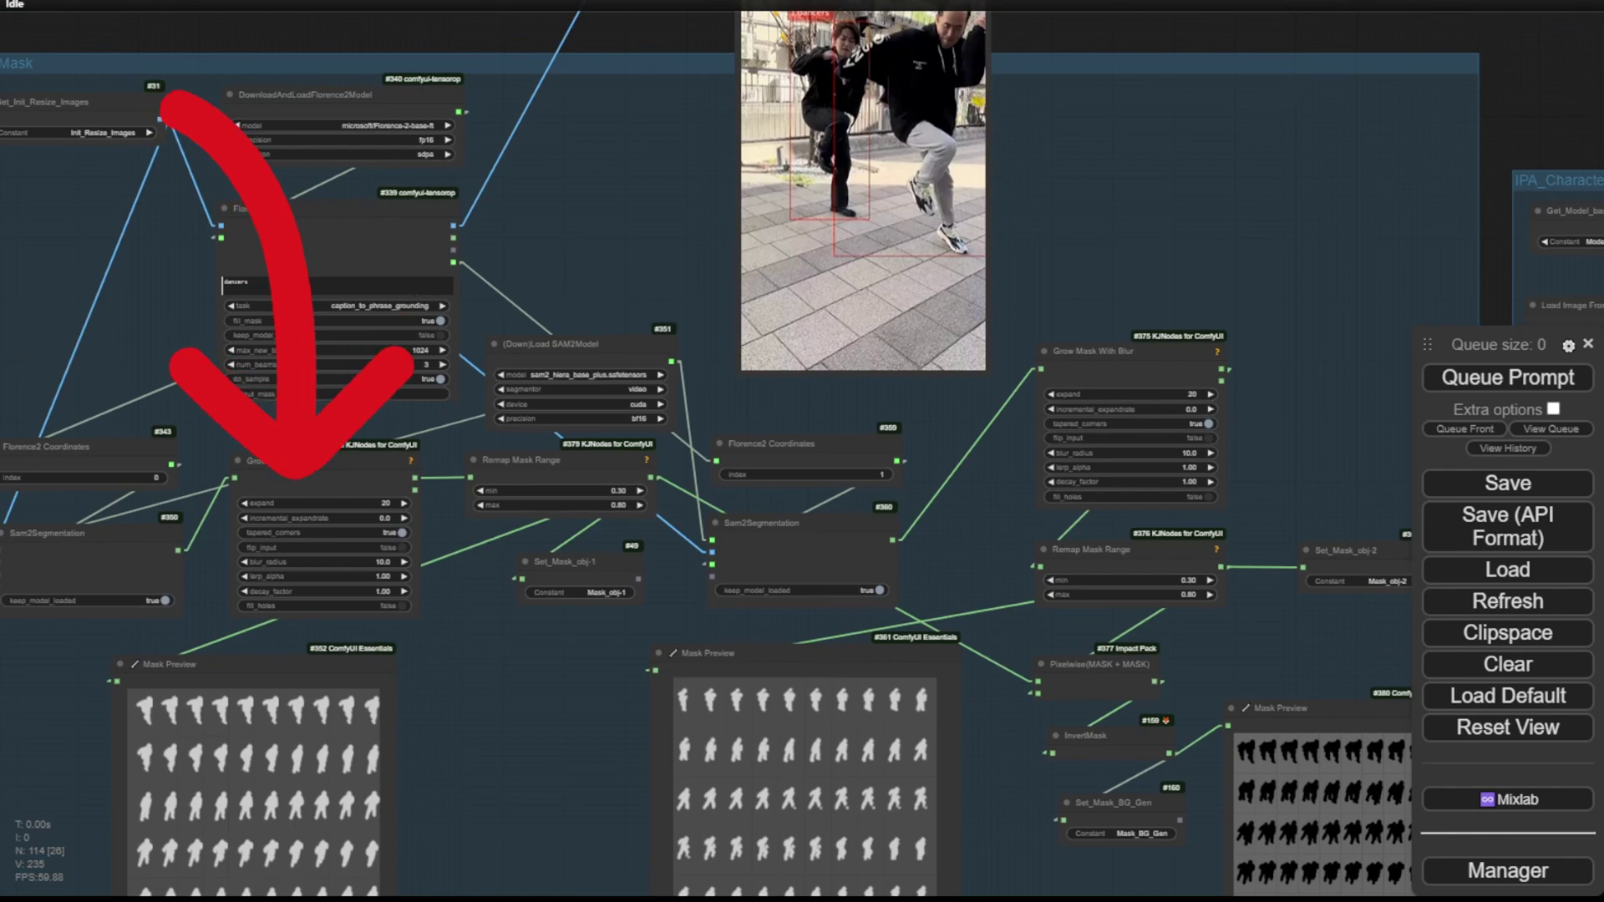
{"action": "left_click_drag", "start_coordinate": [605, 193], "coordinate": [507, 165]}
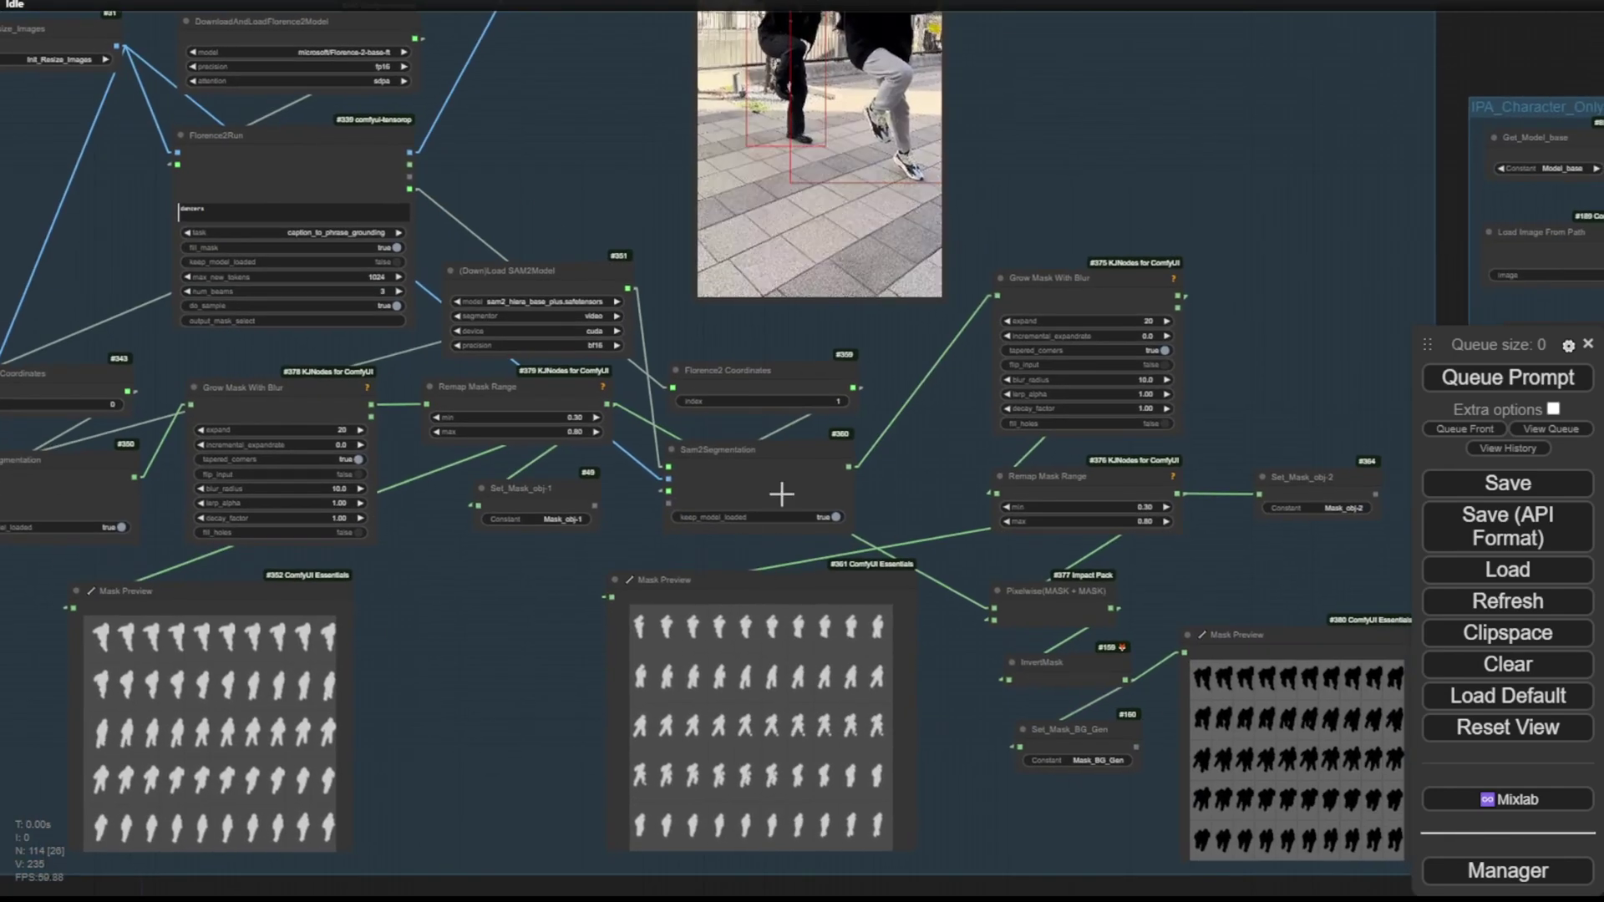
{"action": "scroll", "coordinate": [769, 493], "scroll_direction": "up", "scroll_amount": 6}
{"action": "scroll", "coordinate": [1070, 436], "scroll_direction": "down", "scroll_amount": 6}
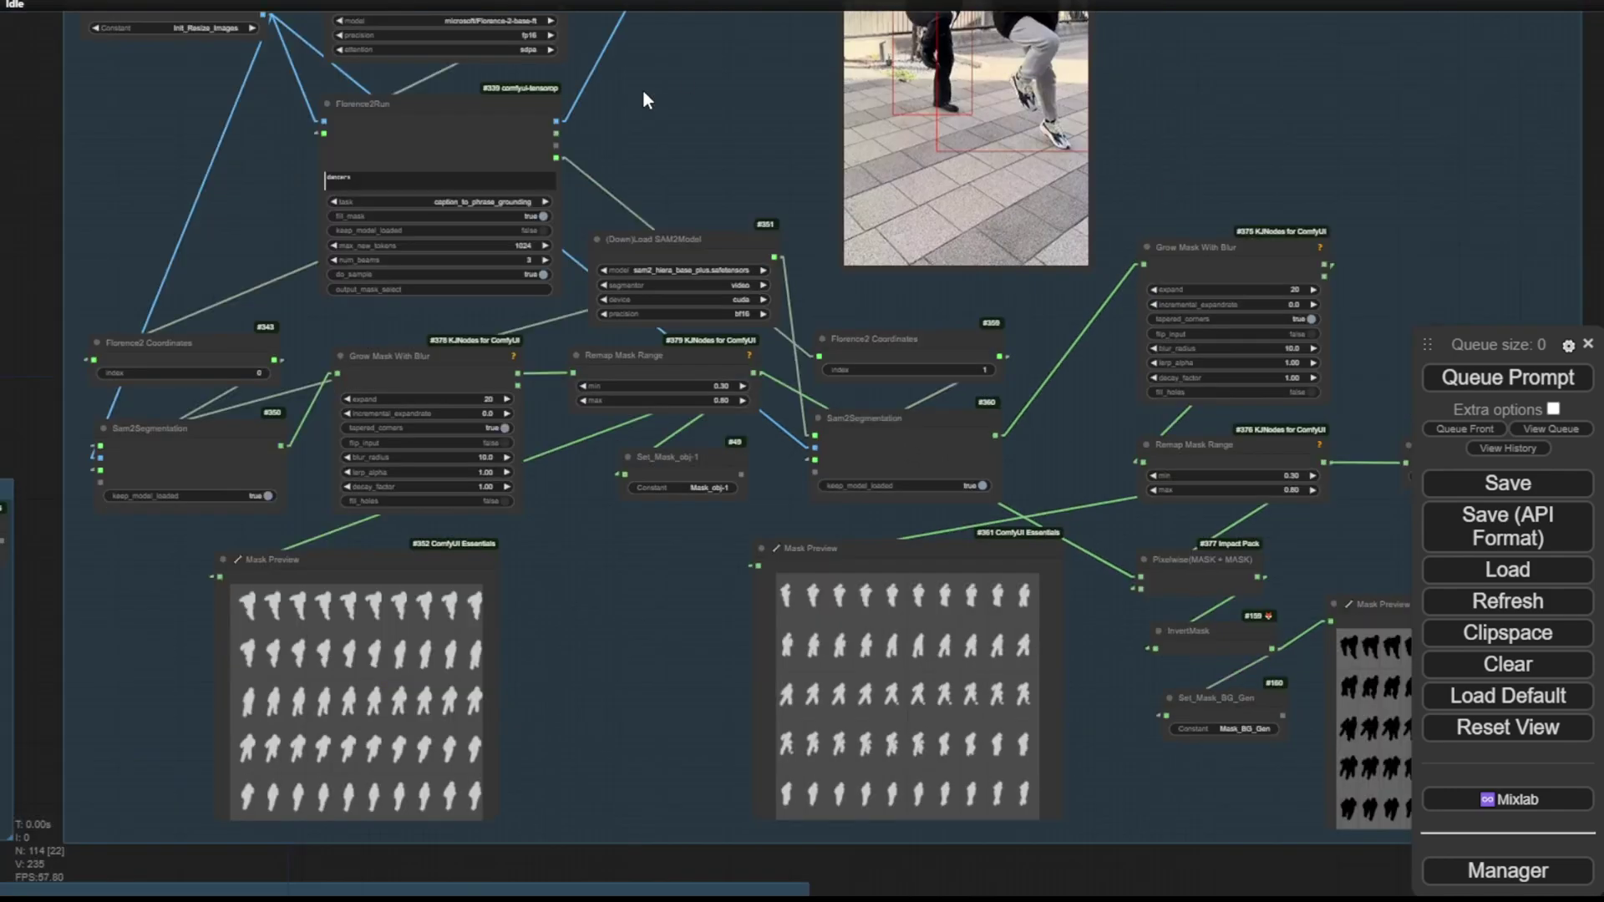
Examine the SEG Mask group's Florence2 Coordinates and mask previews alongside the character references in the IPA_Character_Only group
{"action": "left_click_drag", "start_coordinate": [644, 94], "coordinate": [770, 294]}
{"action": "left_click_drag", "start_coordinate": [244, 464], "coordinate": [294, 142]}
{"action": "left_click", "coordinate": [351, 205]}
{"action": "left_click_drag", "start_coordinate": [1223, 304], "coordinate": [698, 304]}
{"action": "scroll", "coordinate": [704, 311], "scroll_direction": "down", "scroll_amount": 4}
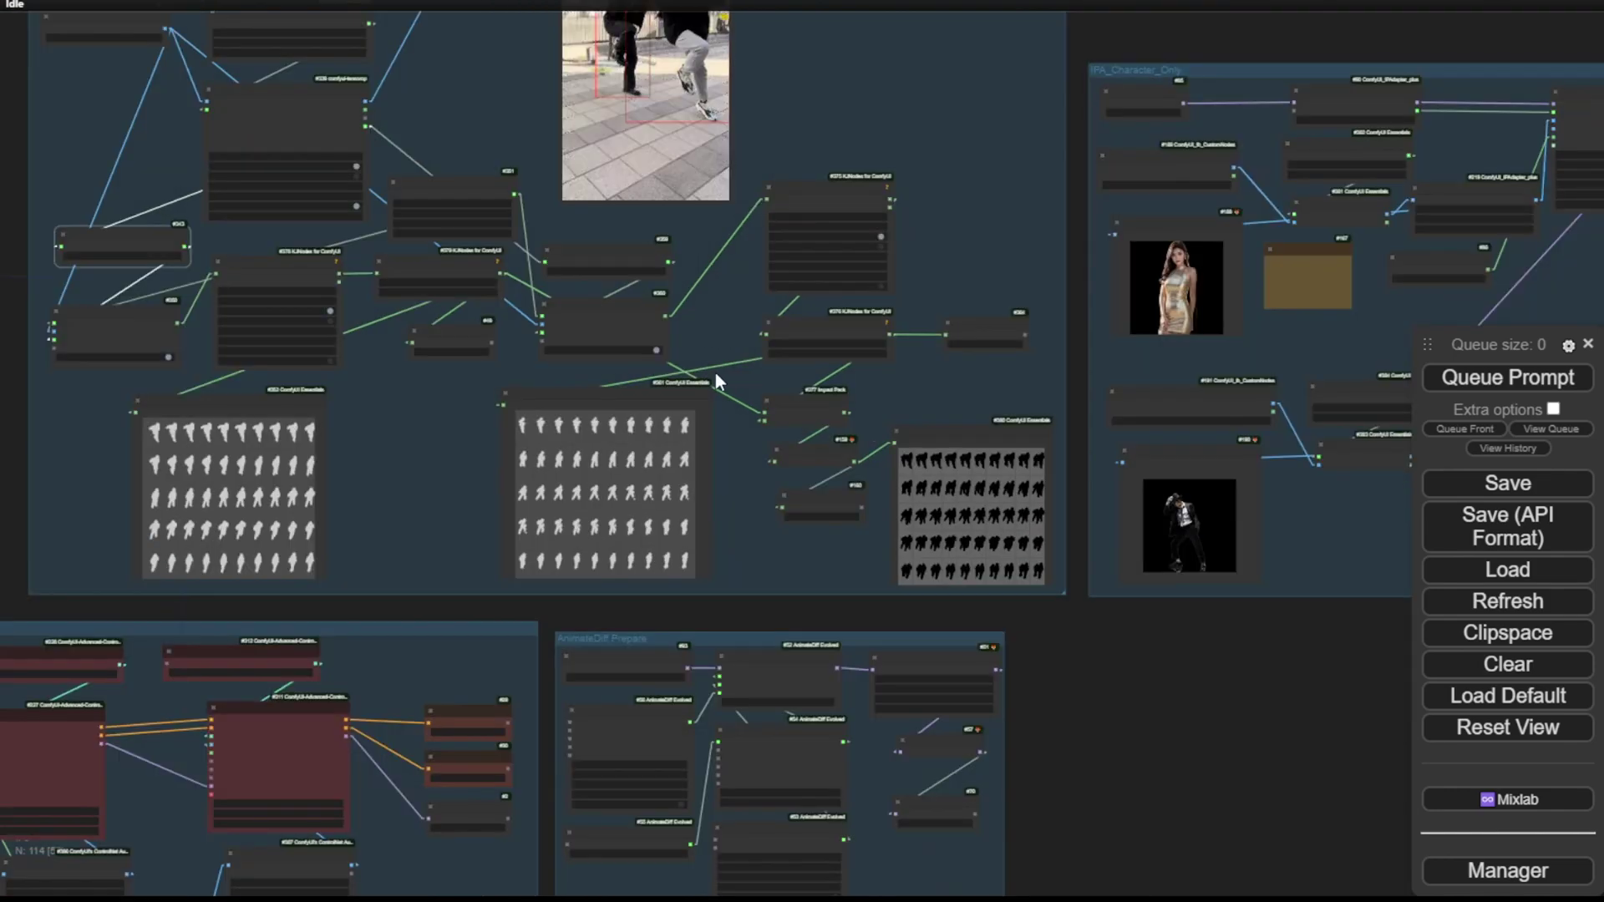
{"action": "left_click_drag", "start_coordinate": [715, 373], "coordinate": [715, 225]}
{"action": "left_click_drag", "start_coordinate": [1259, 566], "coordinate": [801, 778]}
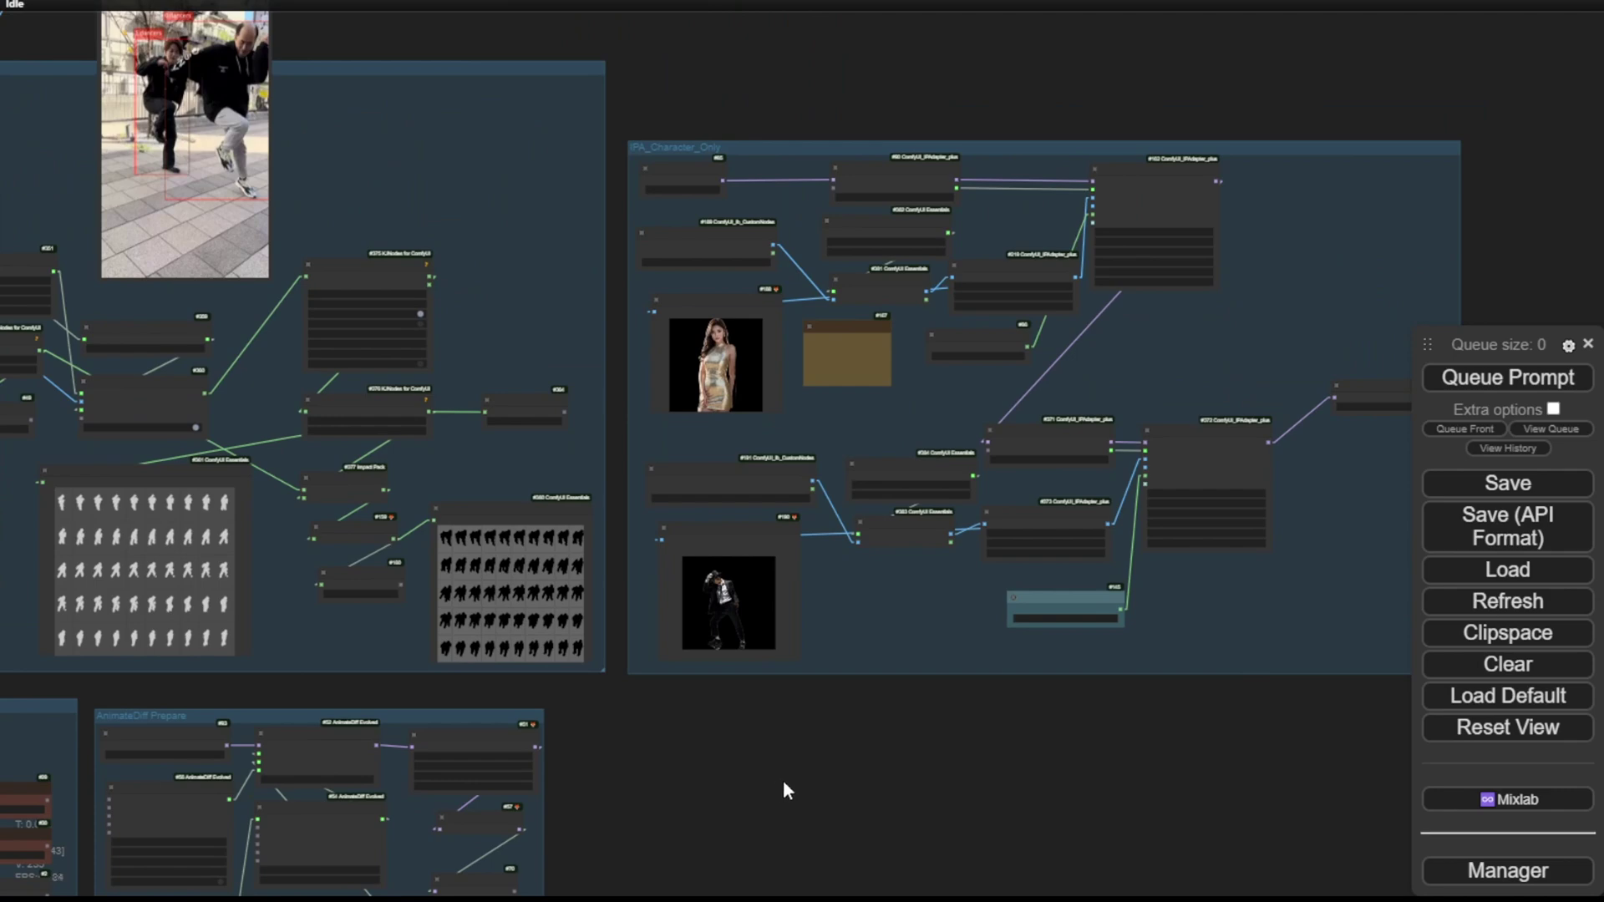
{"action": "left_click_drag", "start_coordinate": [685, 780], "coordinate": [774, 890]}
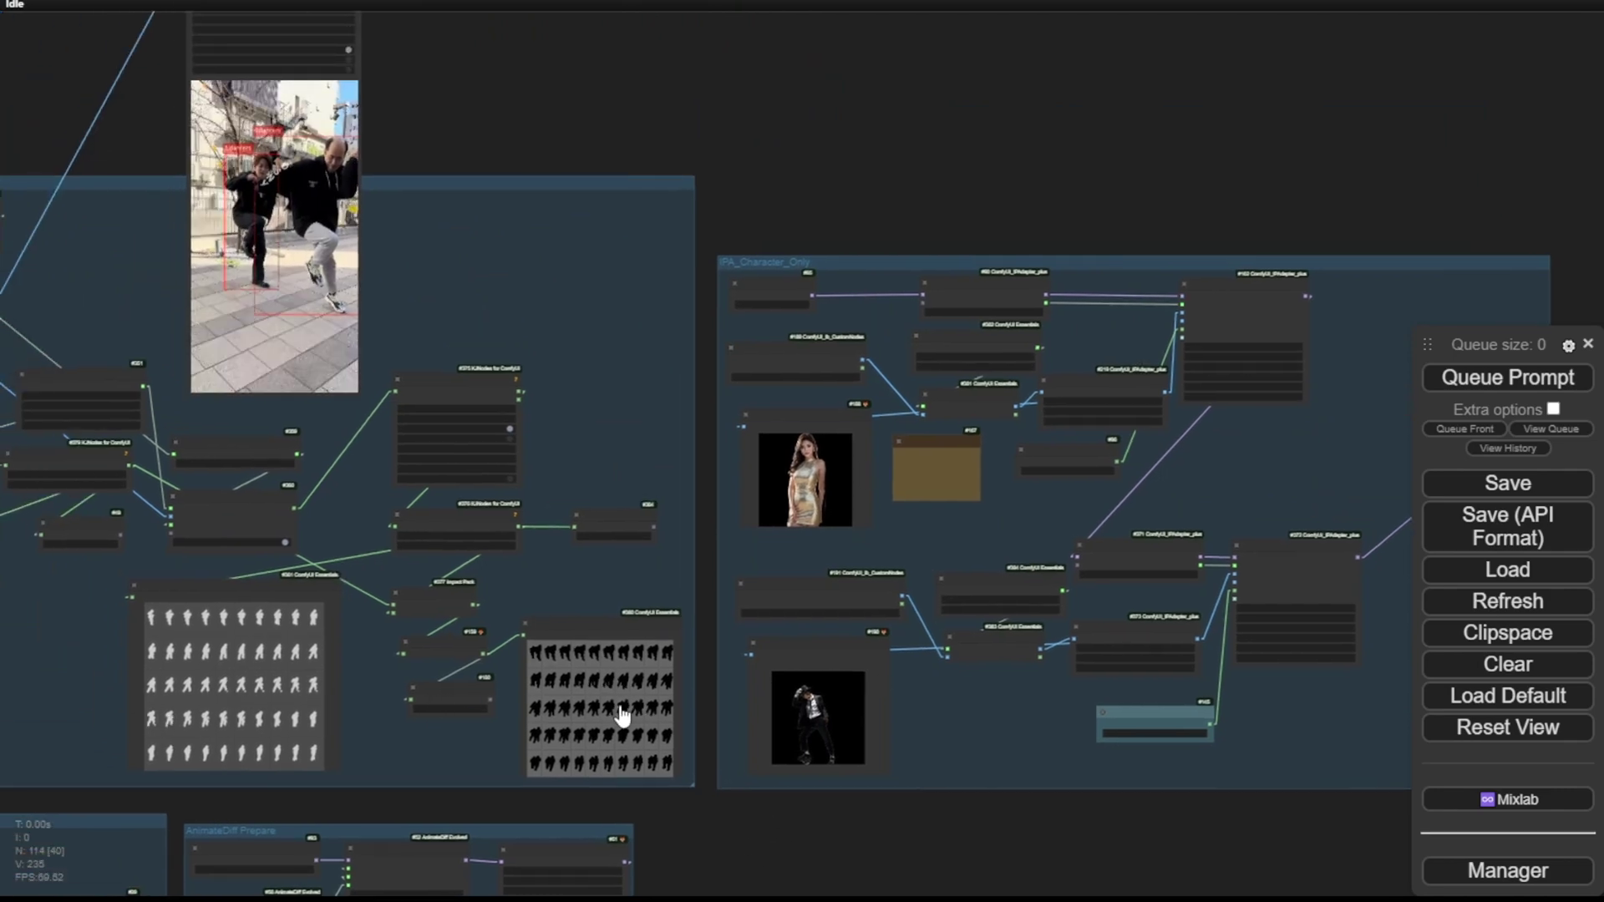
Enlarge a single frame in the second dancer's Mask Preview and examine the mask alongside its Remap Mask Range node
{"action": "scroll", "coordinate": [682, 685], "scroll_direction": "up", "scroll_amount": 7}
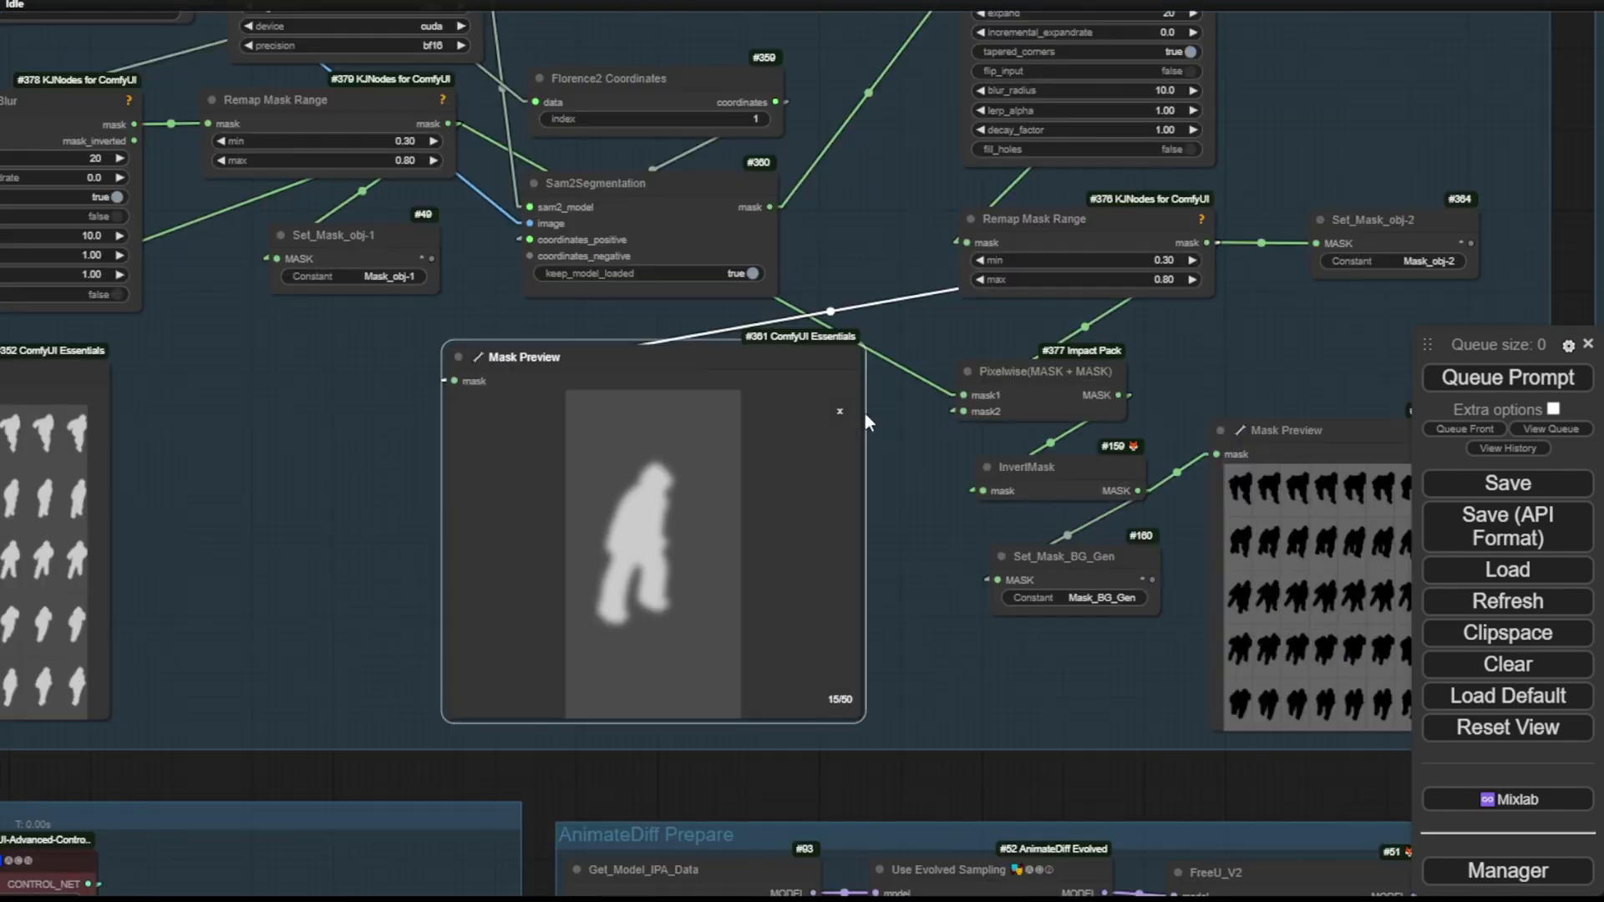
{"action": "left_click", "coordinate": [840, 412]}
{"action": "left_click", "coordinate": [773, 552]}
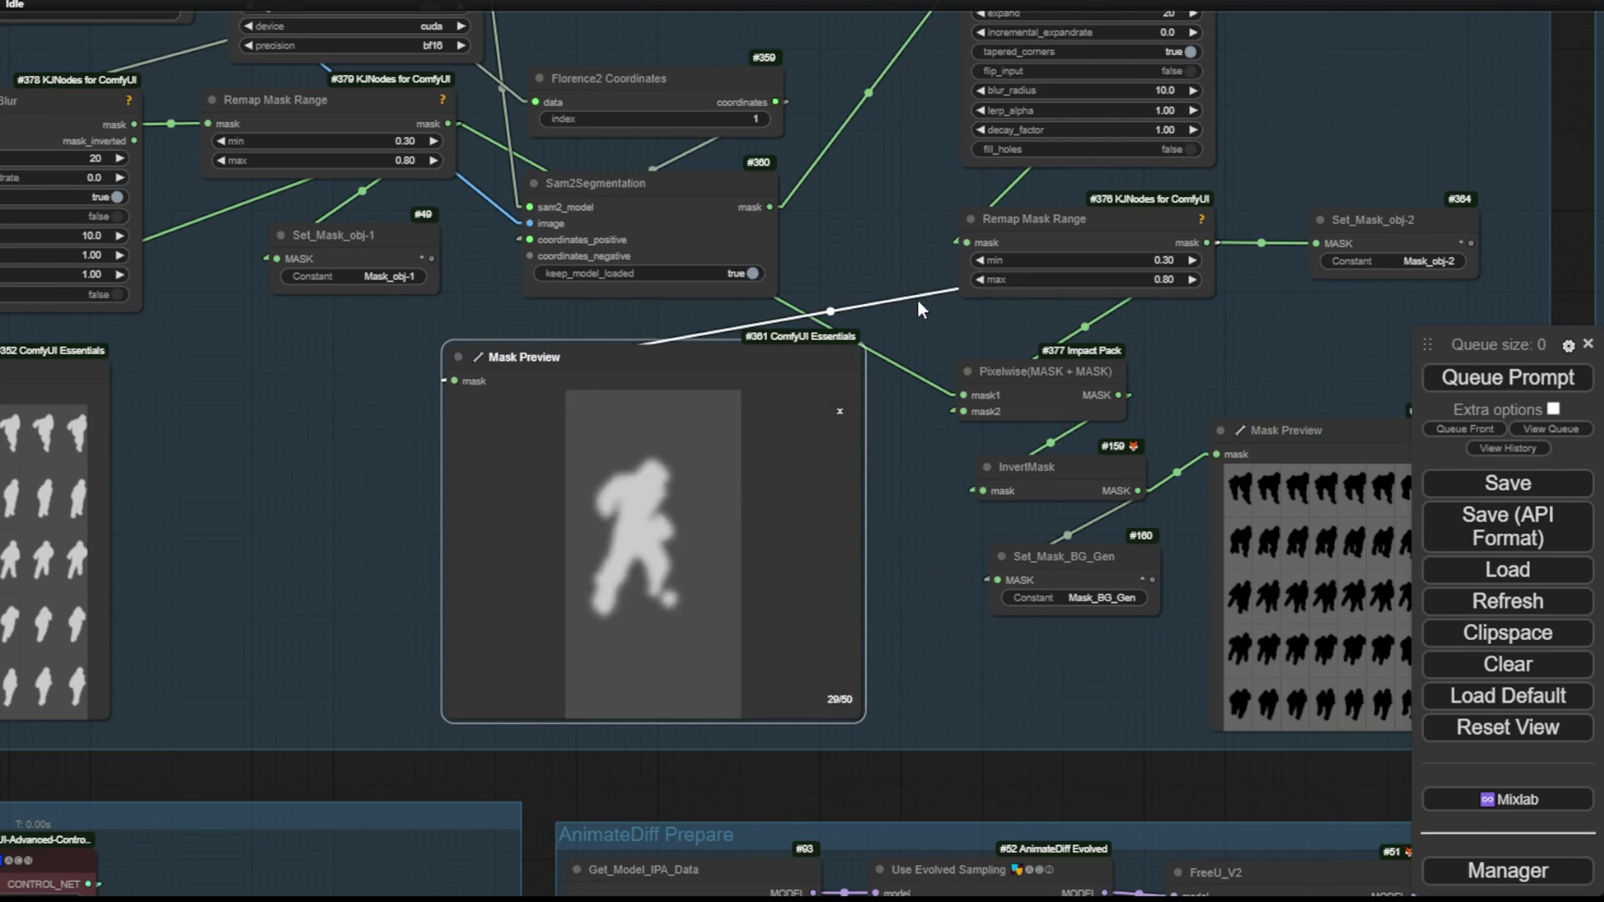
{"action": "left_click_drag", "start_coordinate": [860, 209], "coordinate": [818, 331]}
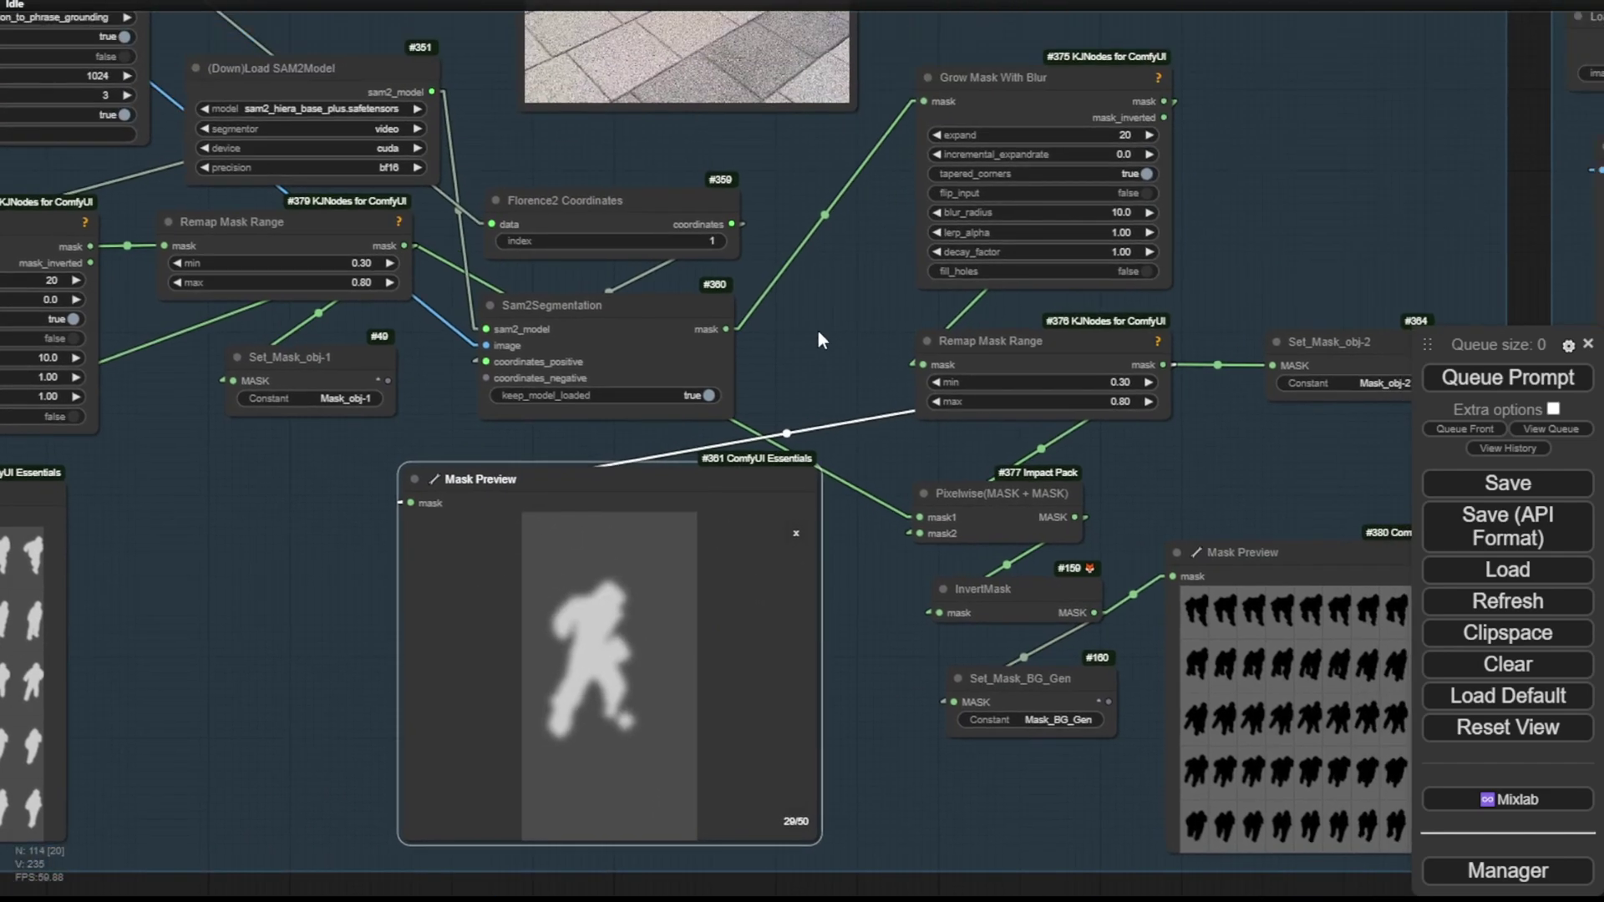
{"action": "left_click", "coordinate": [795, 535]}
Review the 2nd Sampling group's KSampler and face-restore nodes together with the restyled video in Video Combine
{"action": "scroll", "coordinate": [852, 627], "scroll_direction": "down", "scroll_amount": 10}
{"action": "left_click_drag", "start_coordinate": [902, 628], "coordinate": [714, 11]}
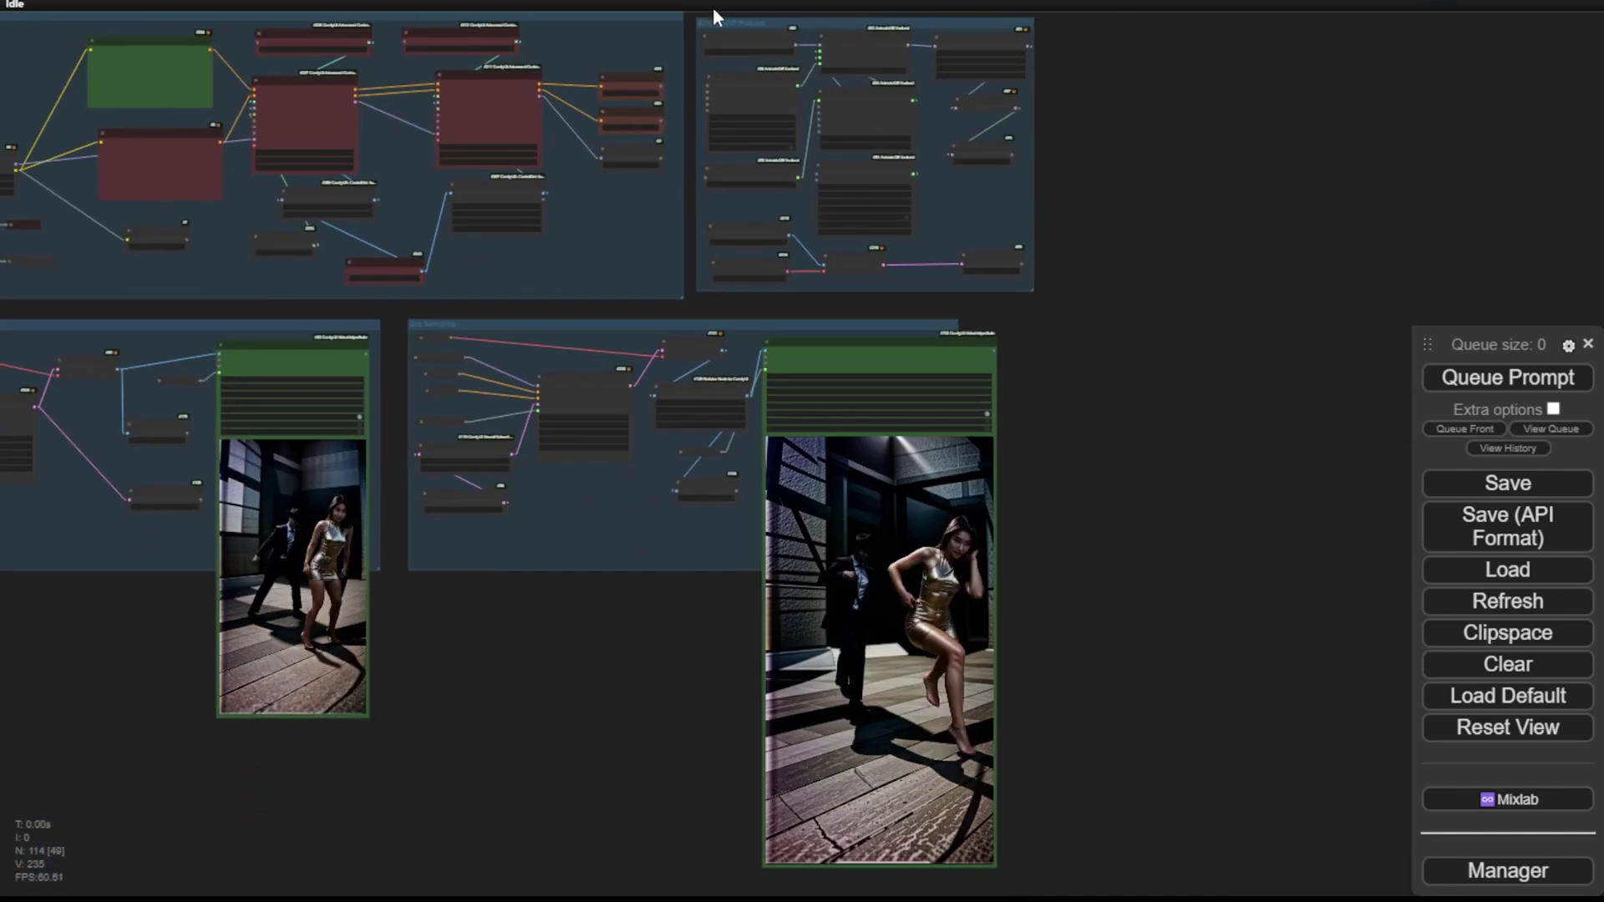
{"action": "scroll", "coordinate": [924, 605], "scroll_direction": "up", "scroll_amount": 7}
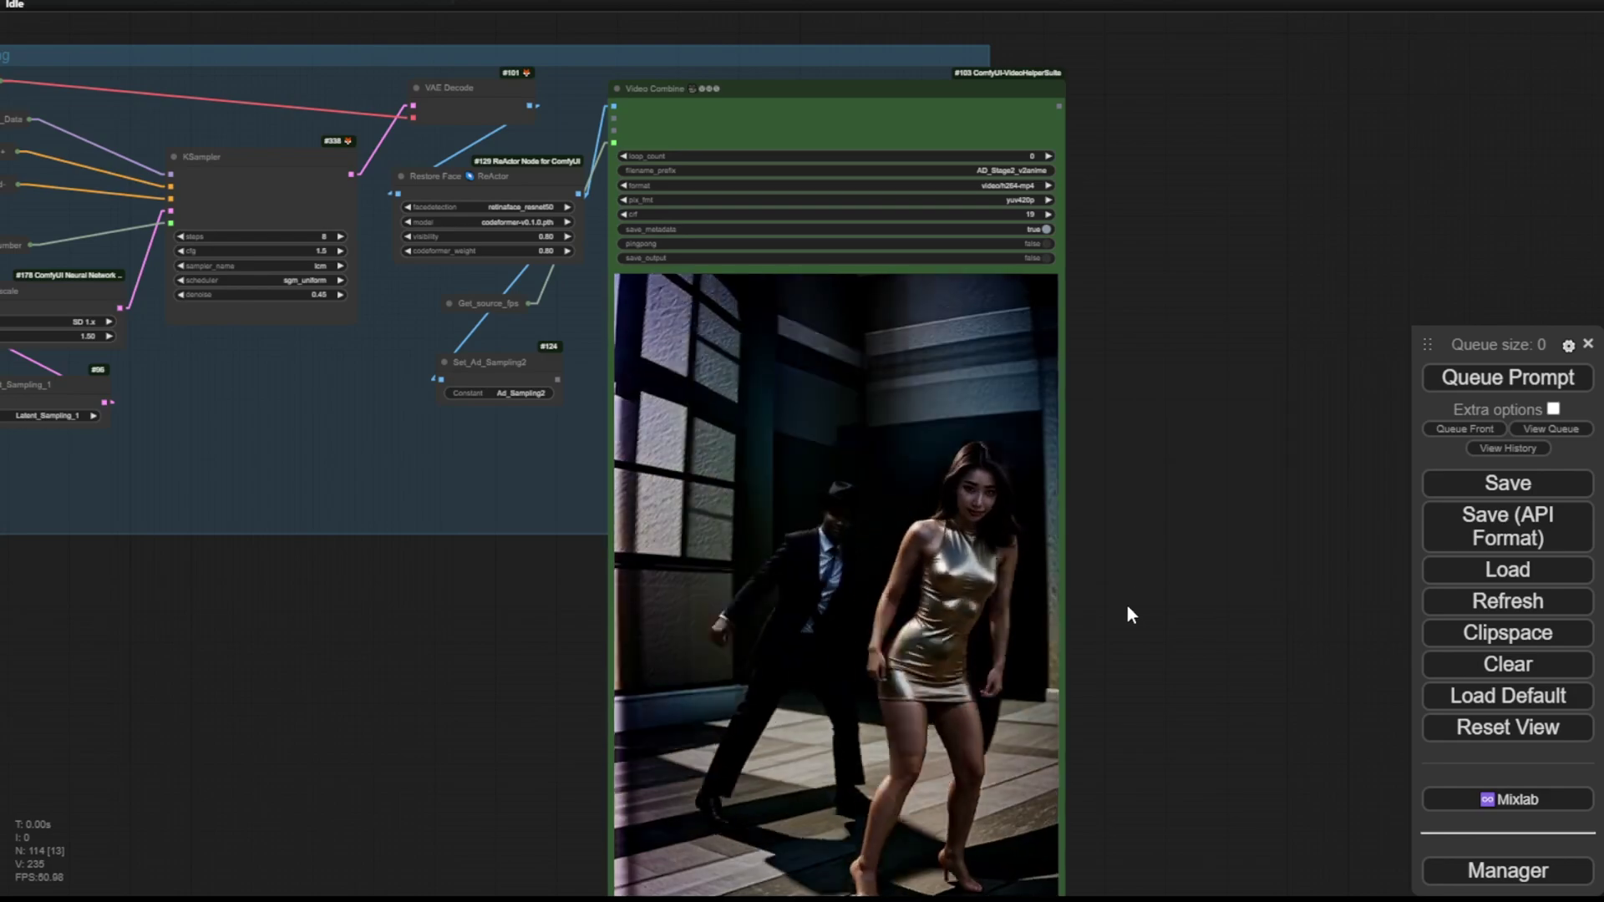
{"action": "left_click_drag", "start_coordinate": [1128, 608], "coordinate": [1078, 409]}
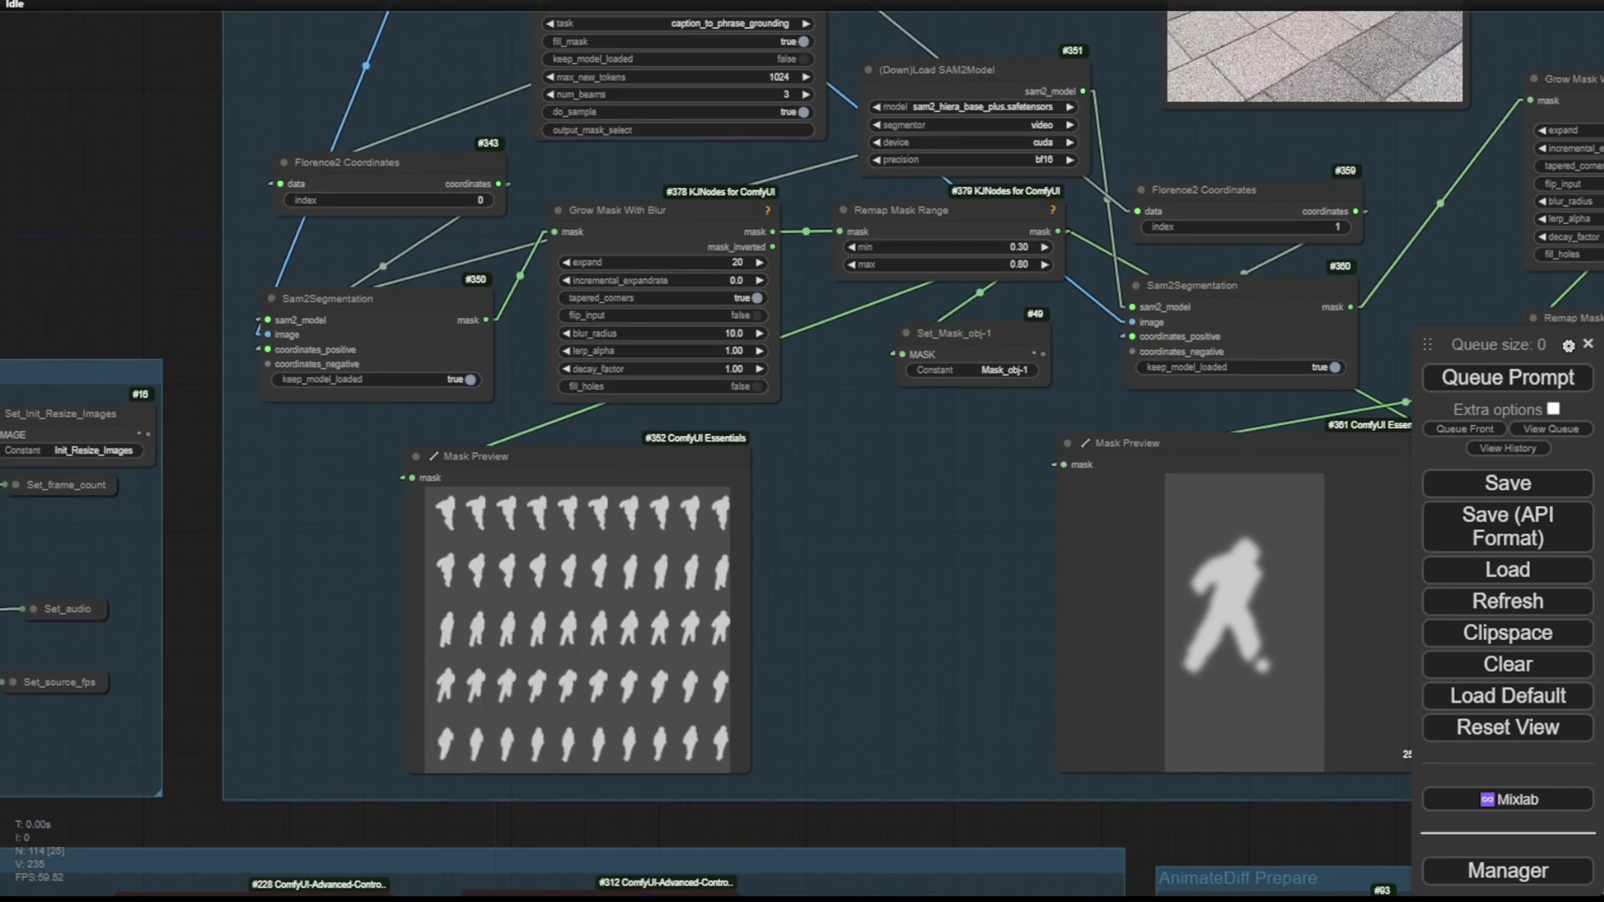
Trace the SAM2 model loader and the two Florence2 Coordinates nodes into each dancer's Sam2Segmentation node, and compare their index settings
{"action": "left_click_drag", "start_coordinate": [872, 440], "coordinate": [869, 537]}
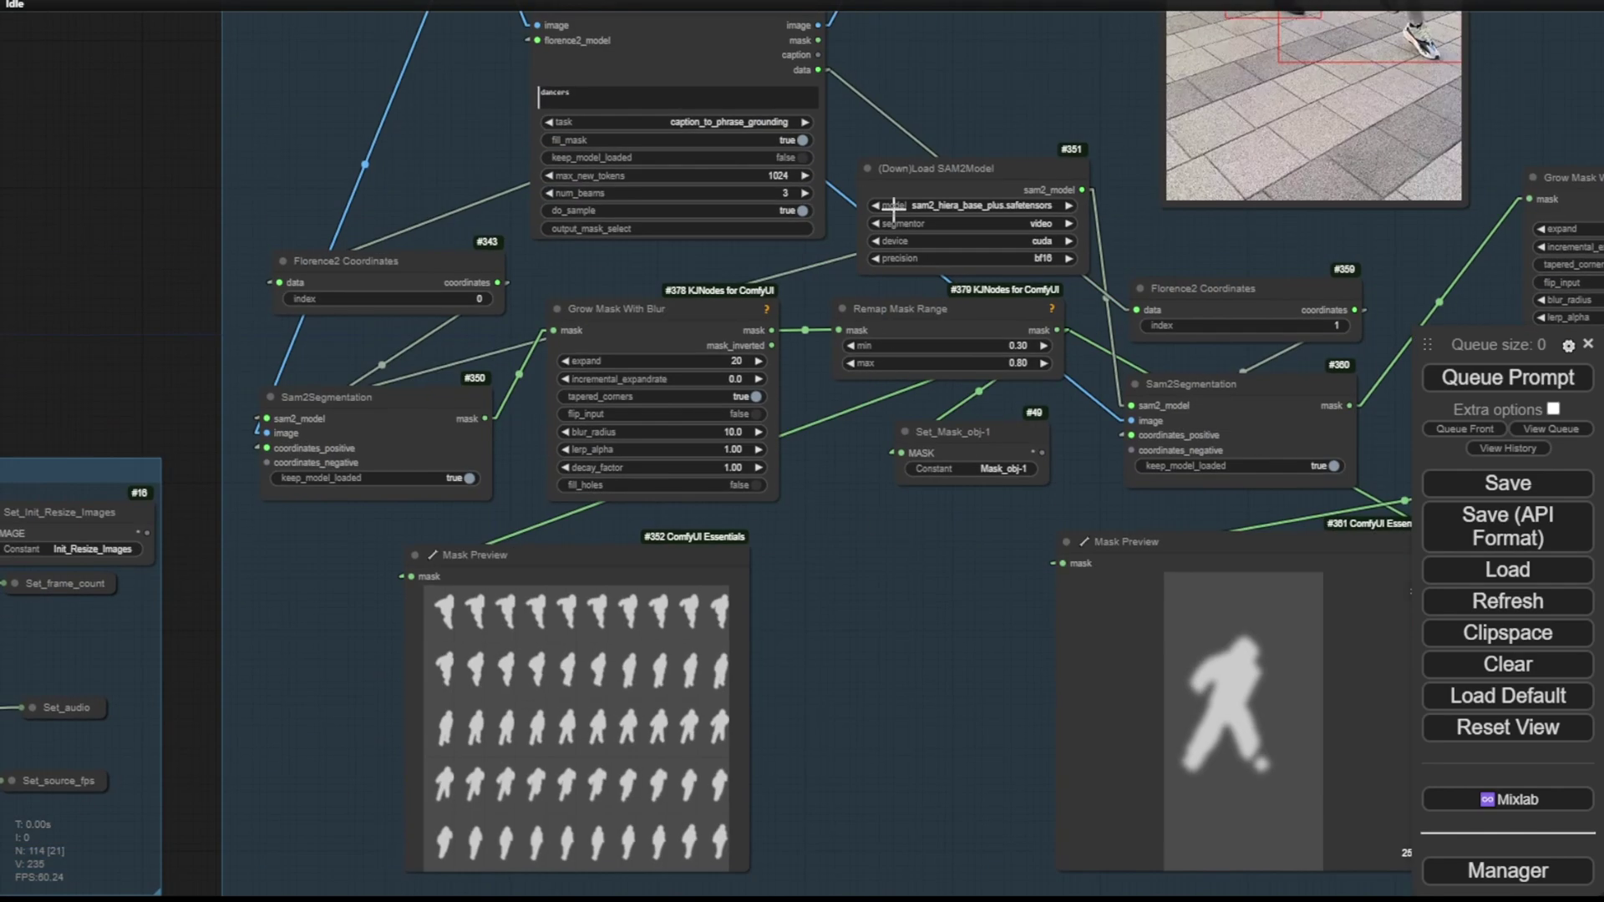
{"action": "scroll", "coordinate": [961, 152], "scroll_direction": "up", "scroll_amount": 3}
{"action": "left_click_drag", "start_coordinate": [961, 167], "coordinate": [961, 126]}
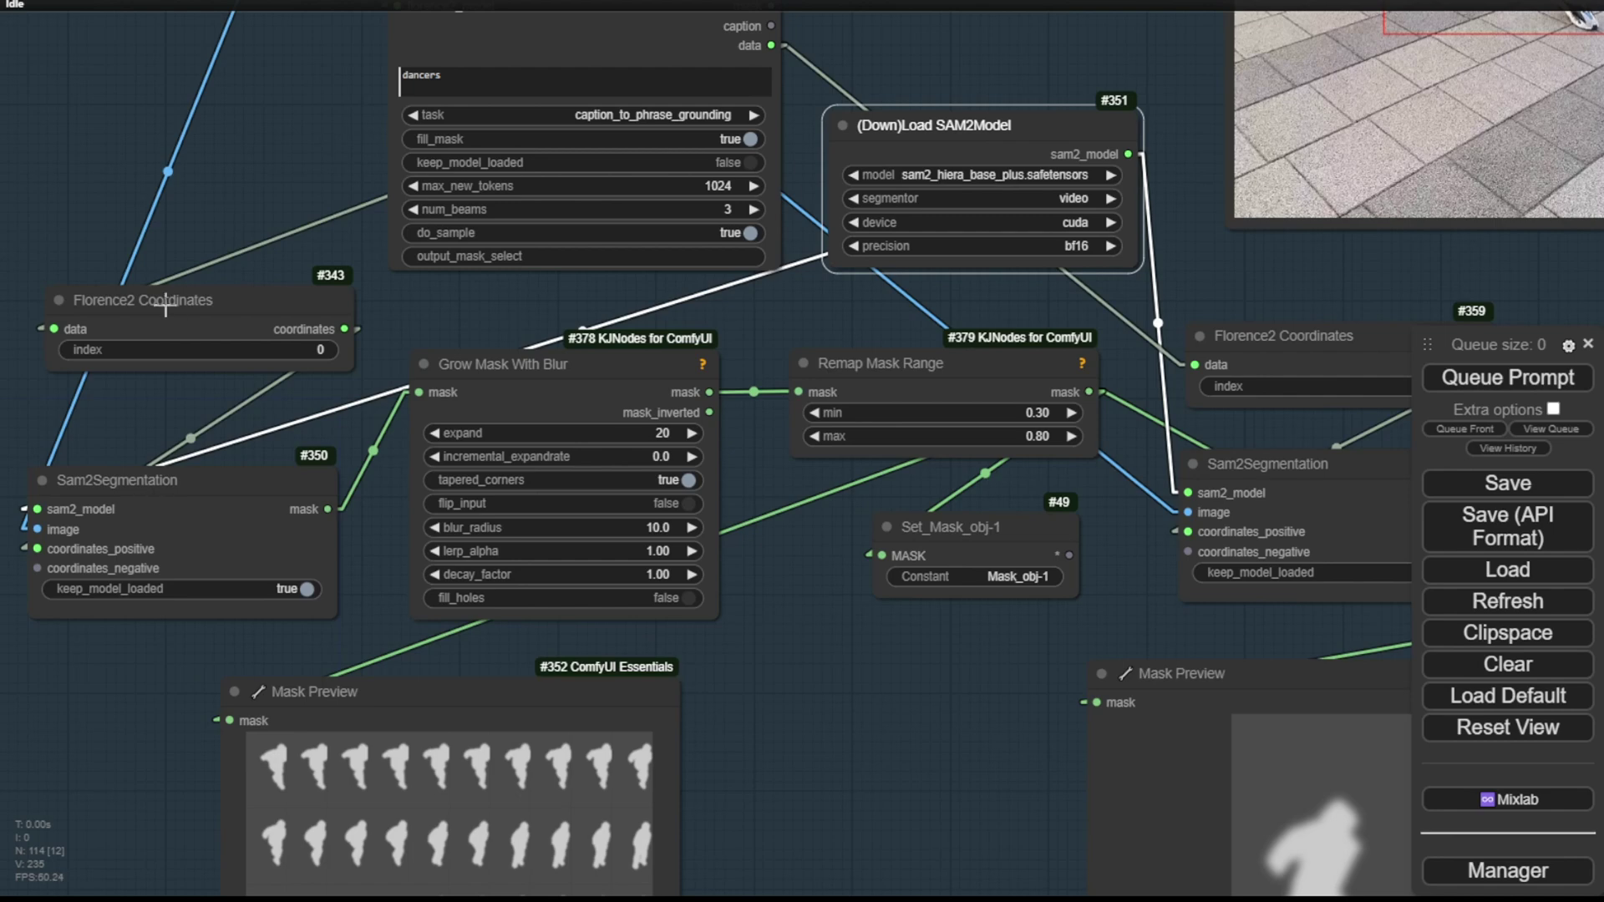
{"action": "left_click_drag", "start_coordinate": [1324, 326], "coordinate": [1222, 248]}
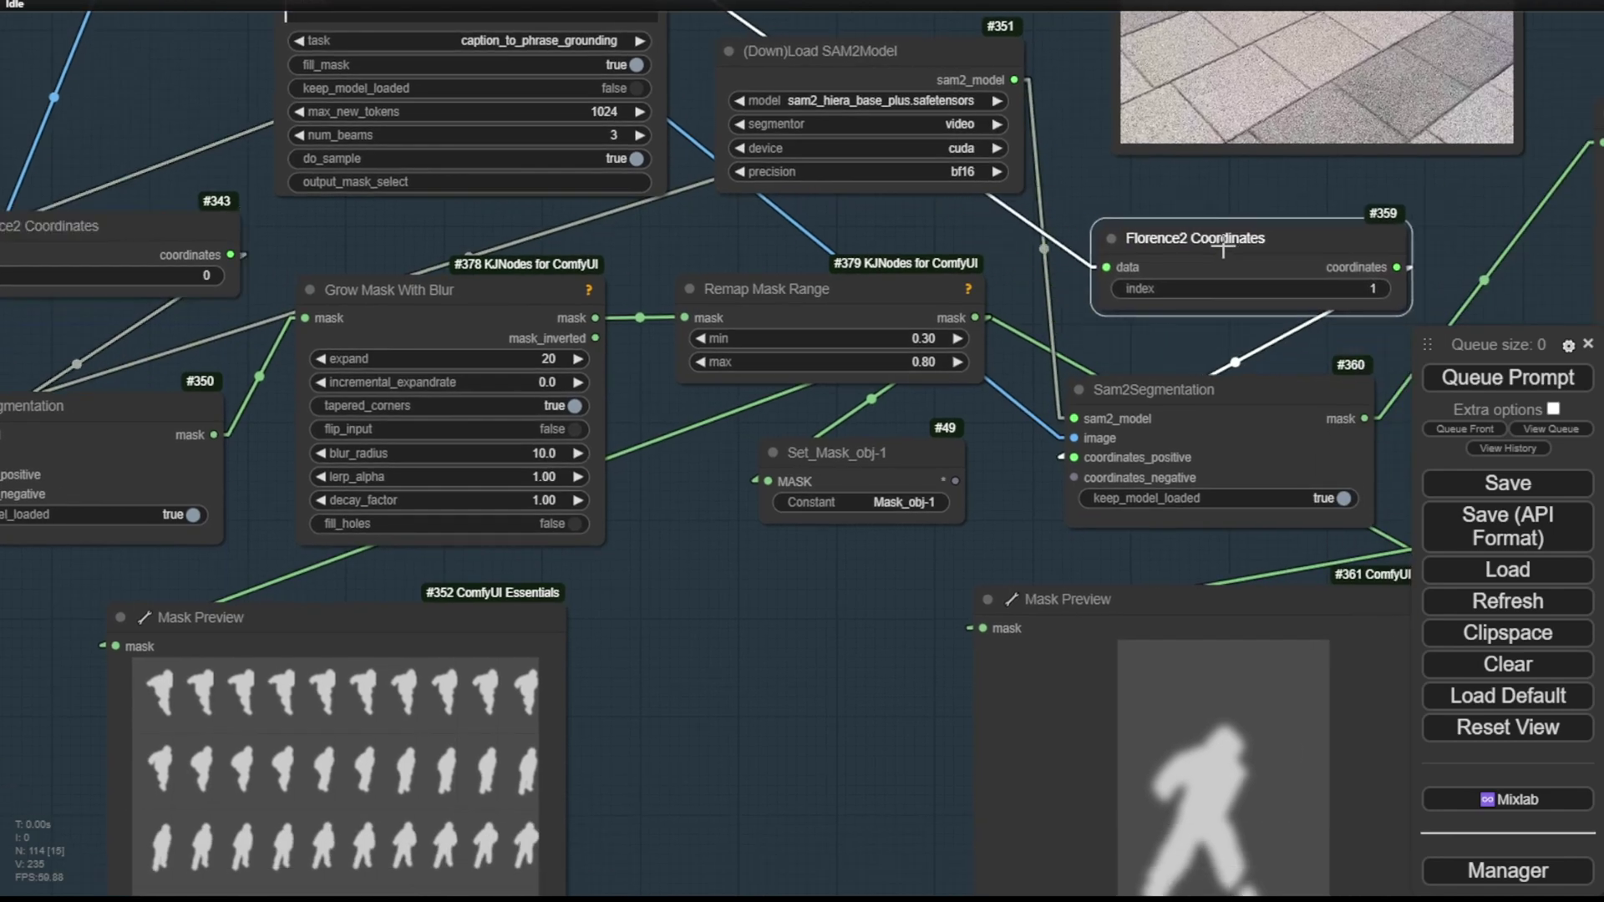
{"action": "left_click", "coordinate": [165, 158]}
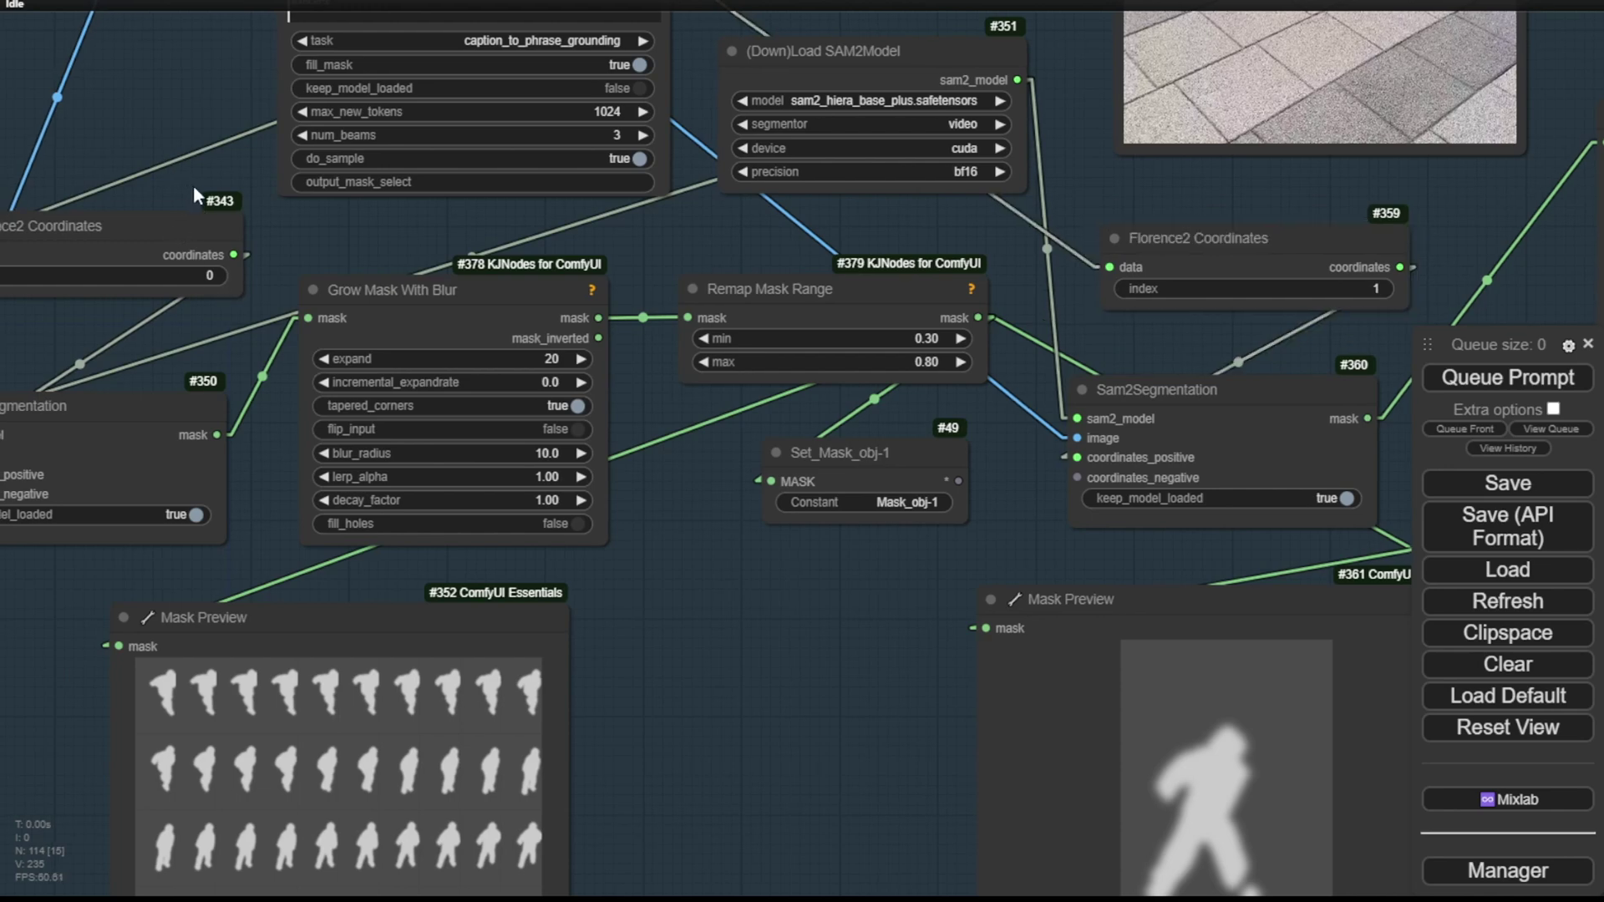
{"action": "left_click_drag", "start_coordinate": [192, 184], "coordinate": [360, 223]}
{"action": "left_click_drag", "start_coordinate": [249, 261], "coordinate": [282, 282]}
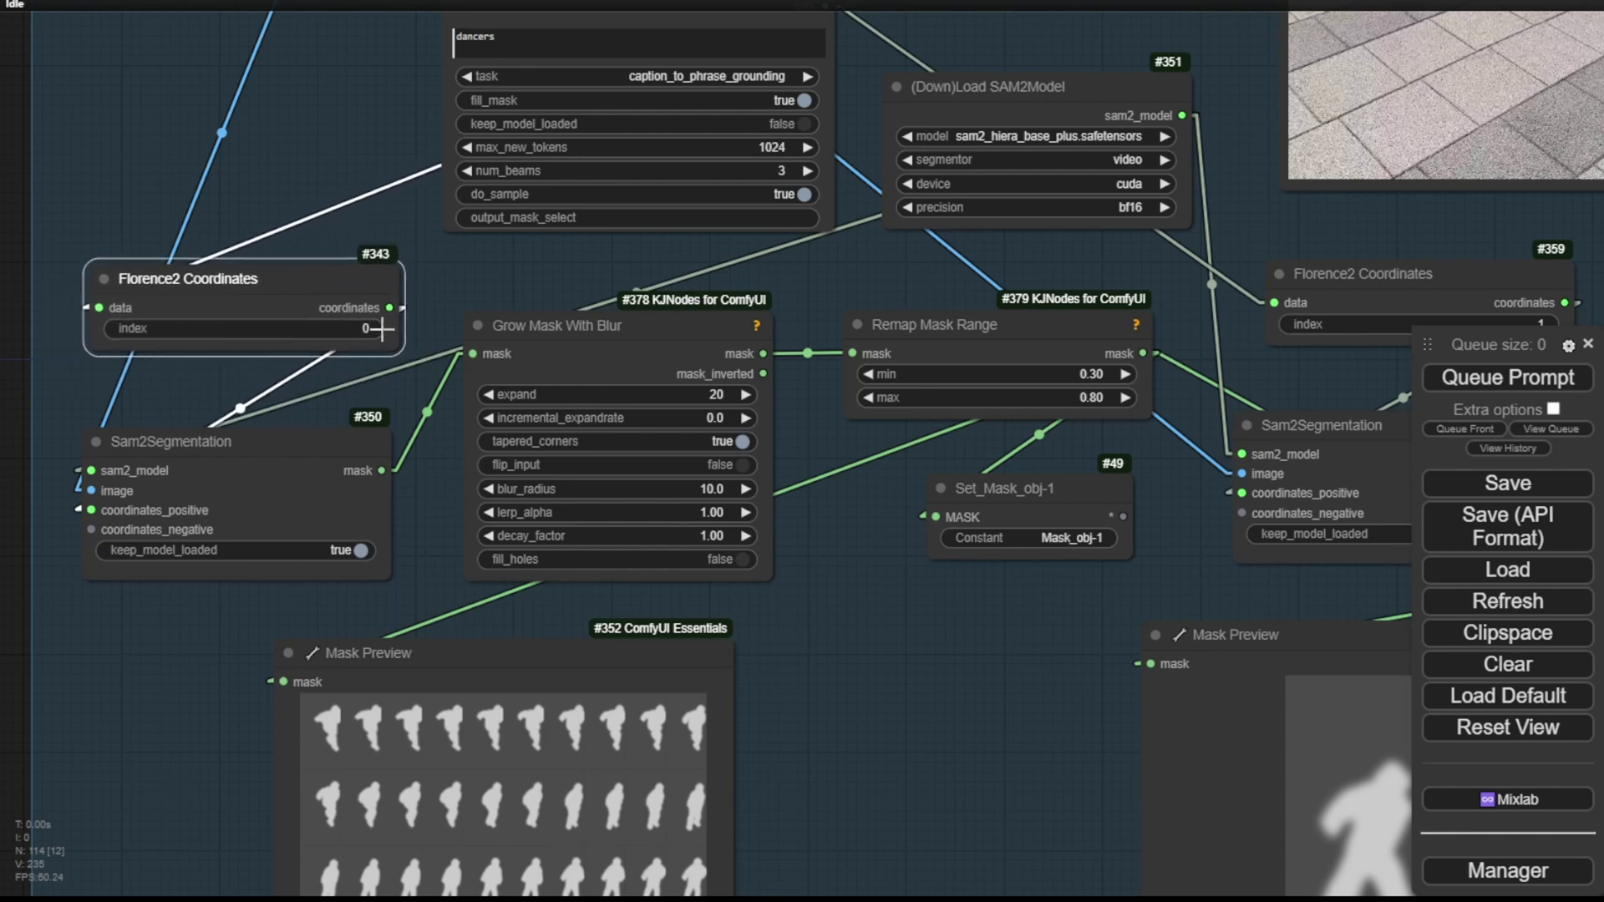
{"action": "left_click_drag", "start_coordinate": [932, 622], "coordinate": [636, 612]}
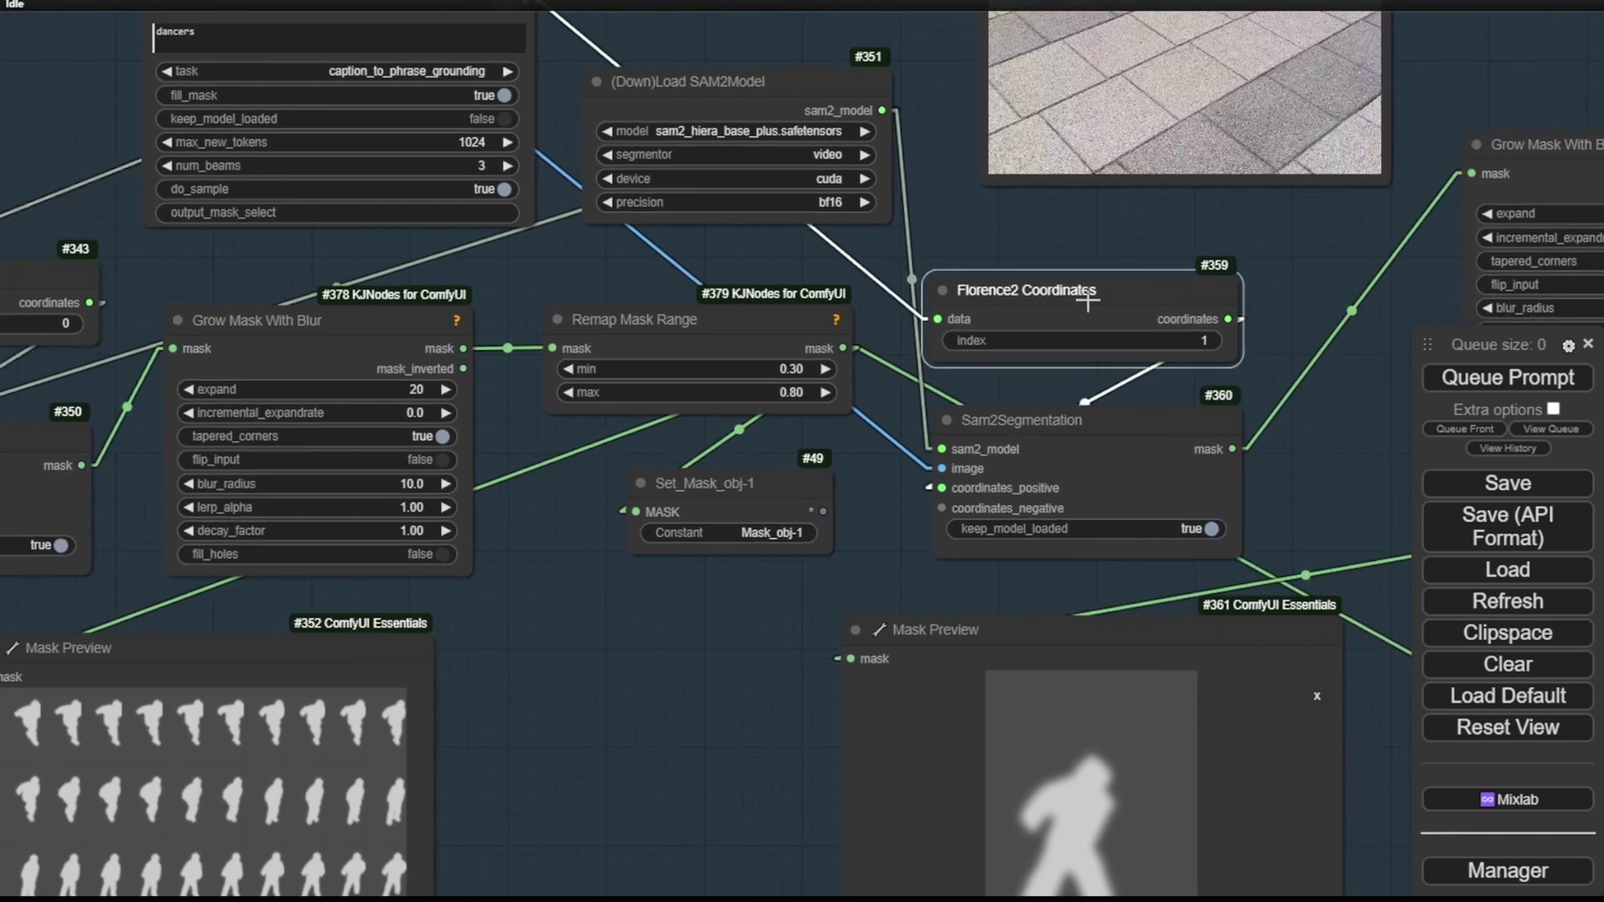
{"action": "left_click_drag", "start_coordinate": [753, 579], "coordinate": [787, 726]}
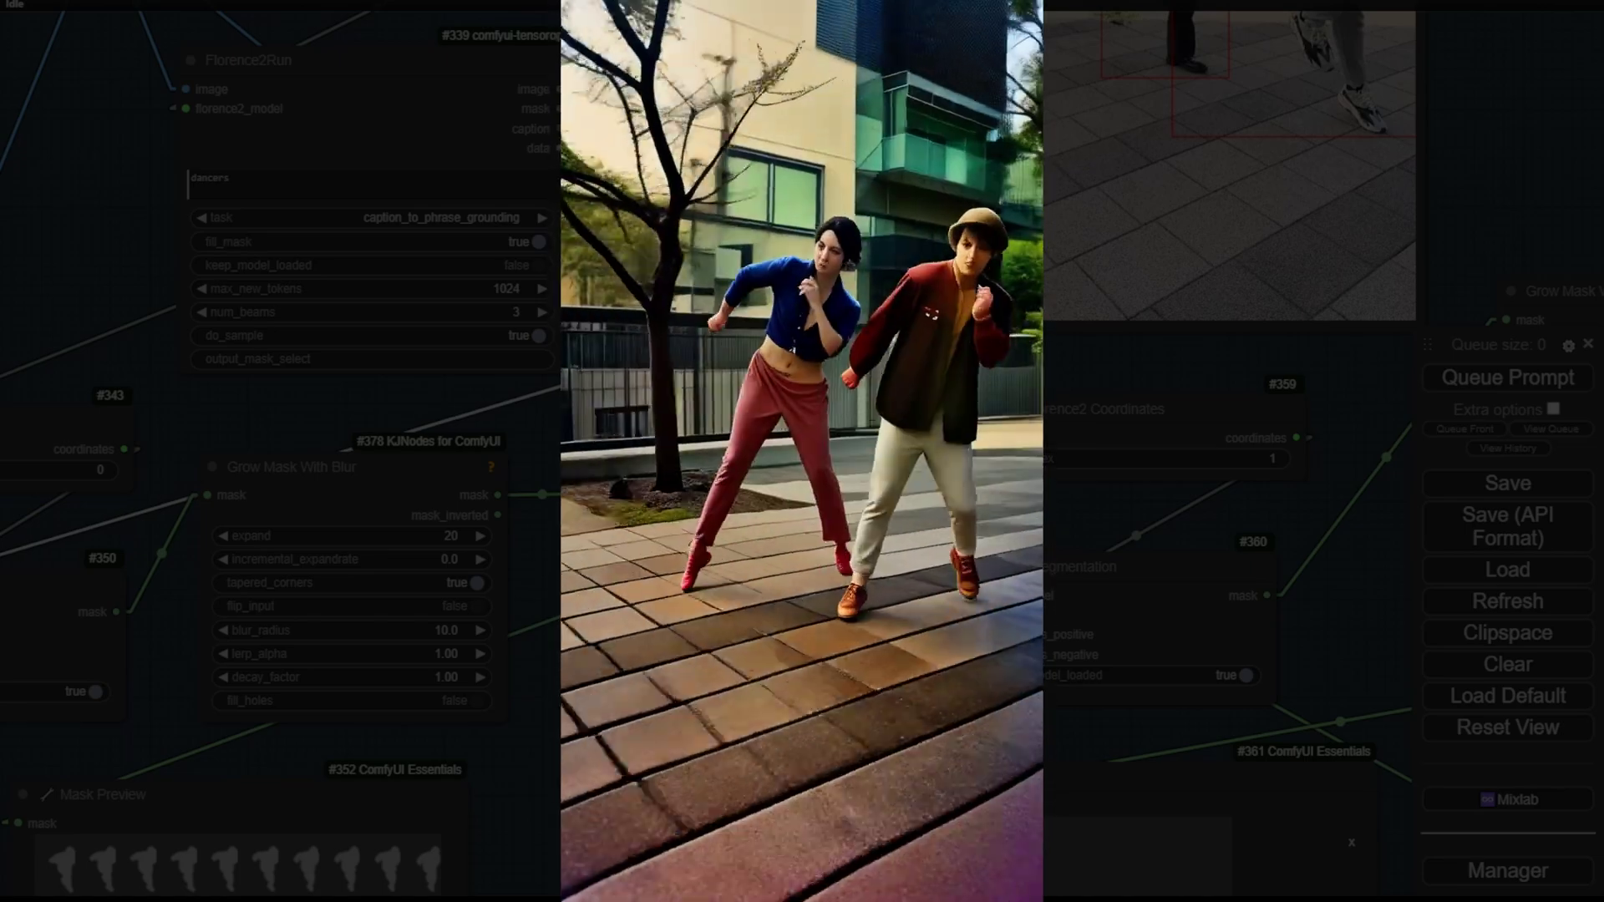
{"action": "left_click_drag", "start_coordinate": [582, 817], "coordinate": [516, 680]}
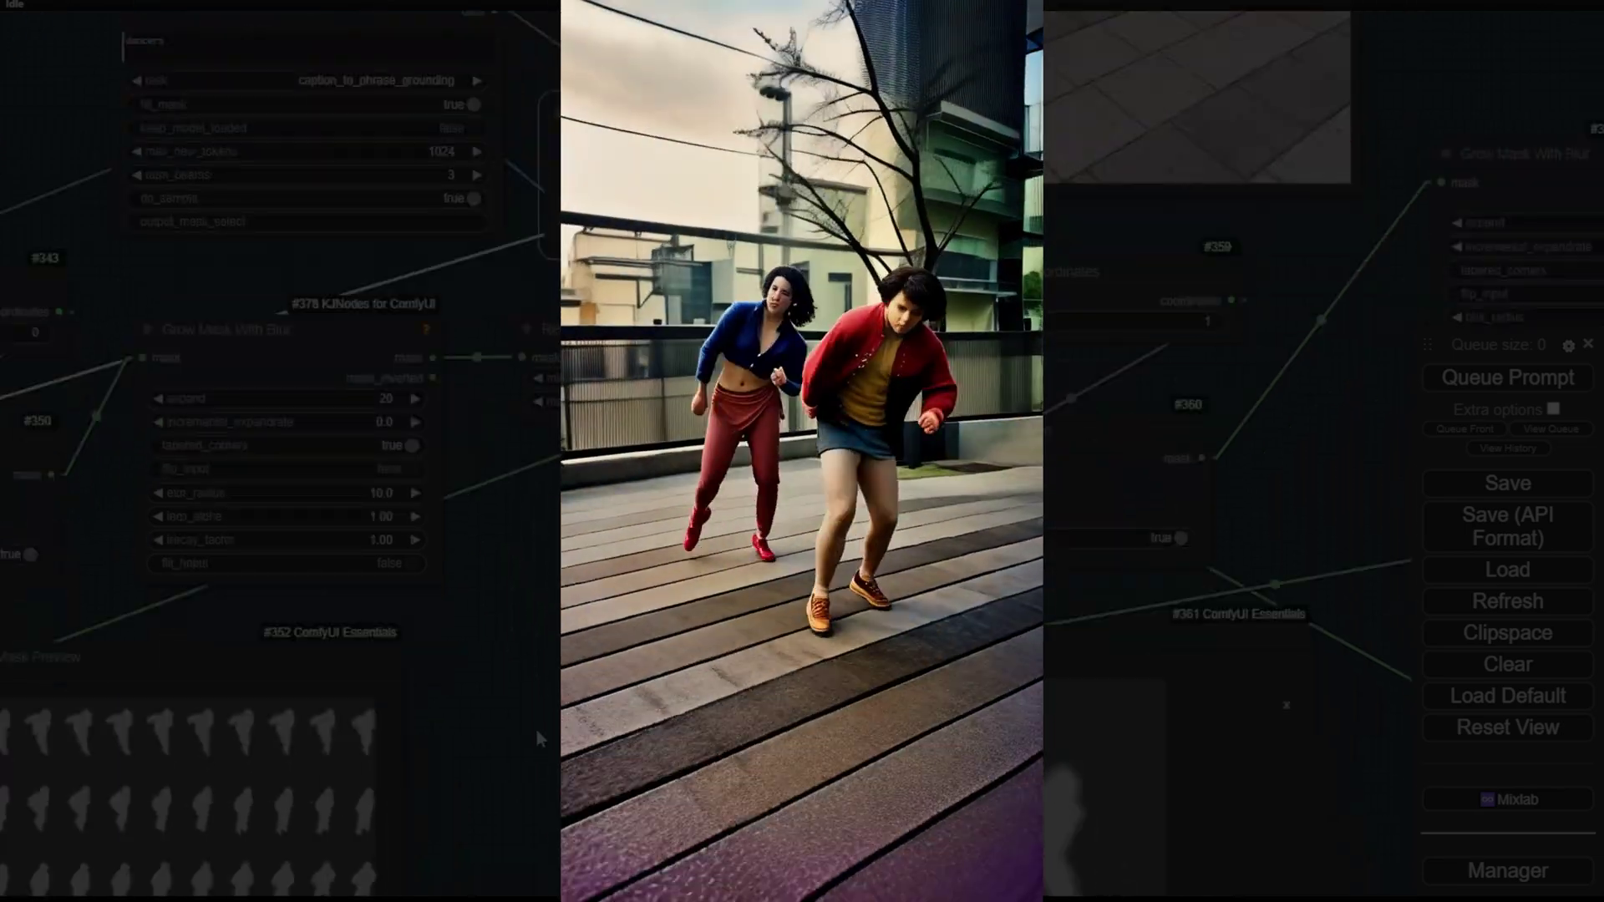
{"action": "scroll", "coordinate": [538, 712], "scroll_direction": "down", "scroll_amount": 2}
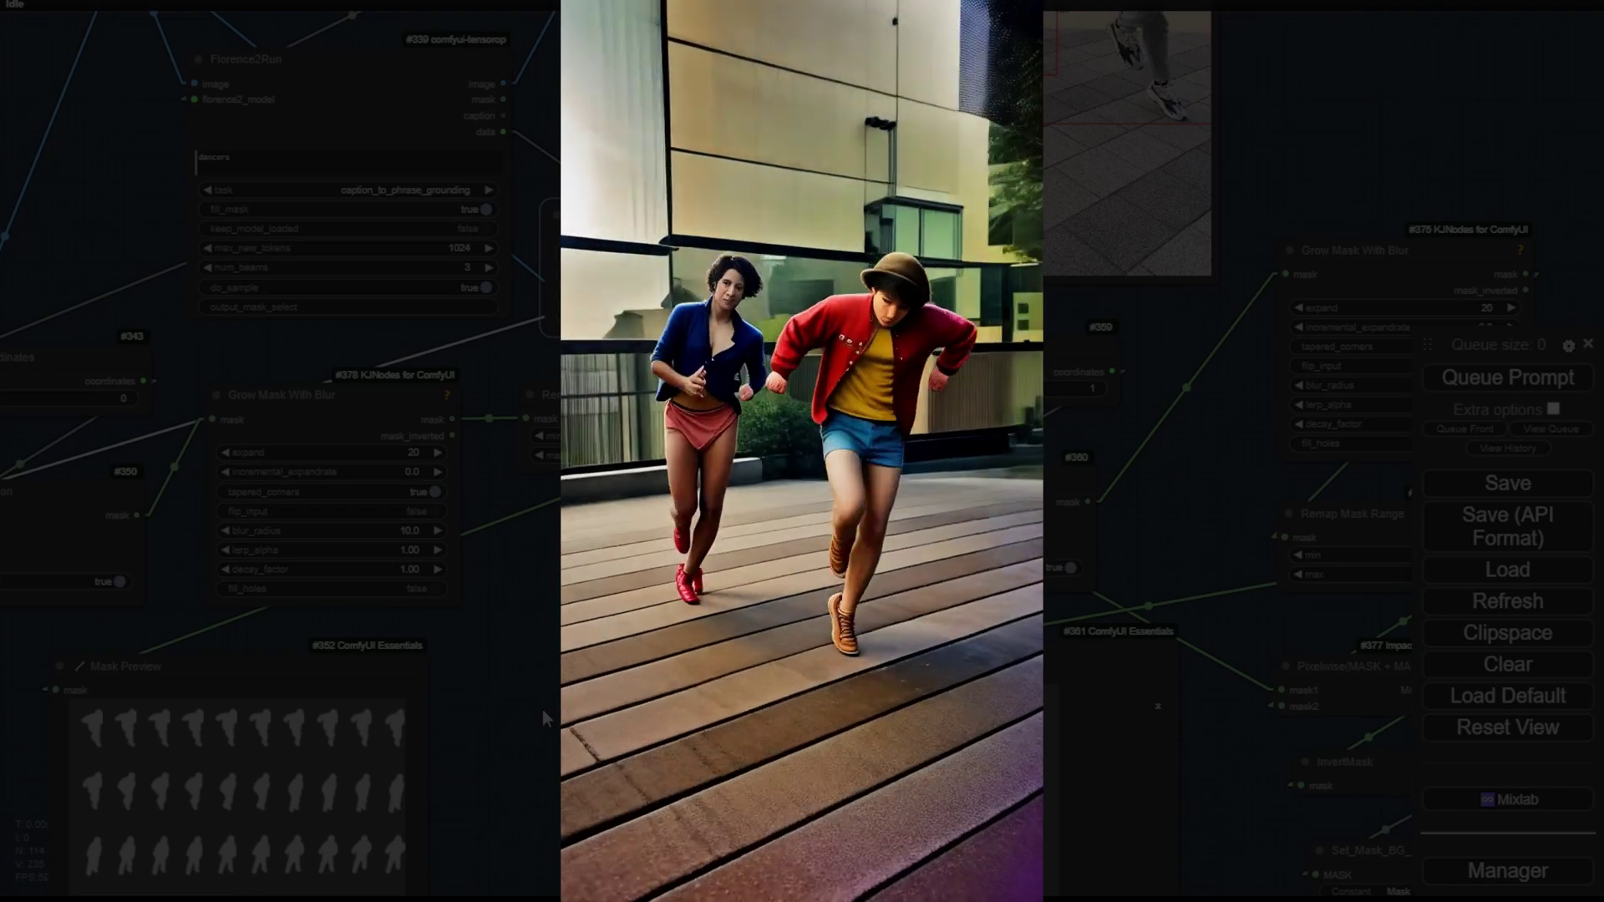